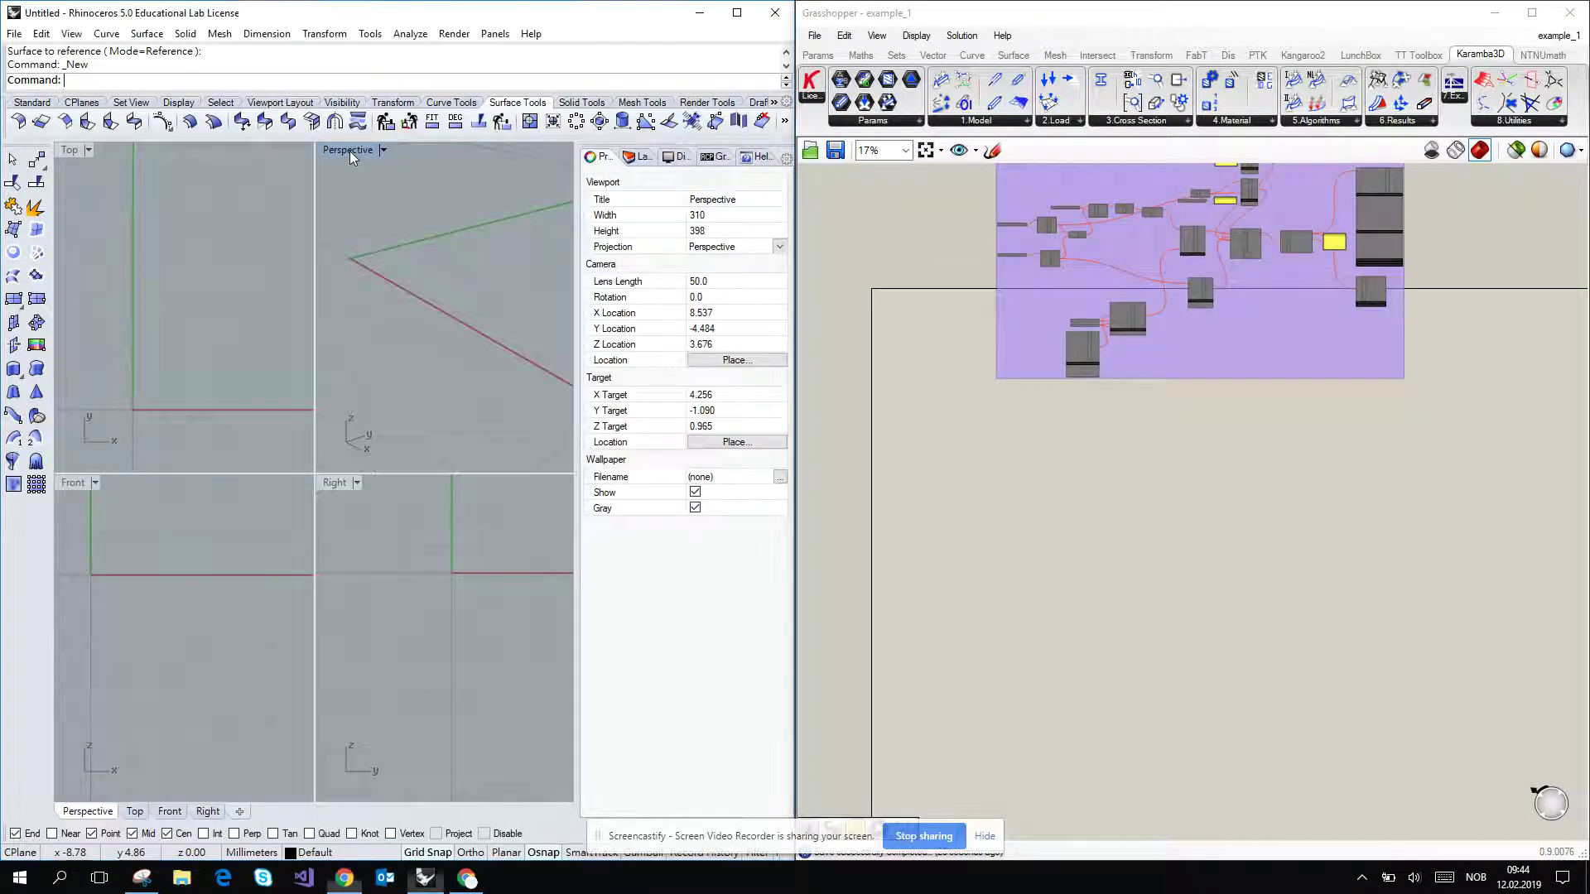
Maximize the Perspective viewport and draw a degree-3 control point curve through three points beside the red axis near the origin.
double_click(349, 151)
scroll(197, 399, "down", 5)
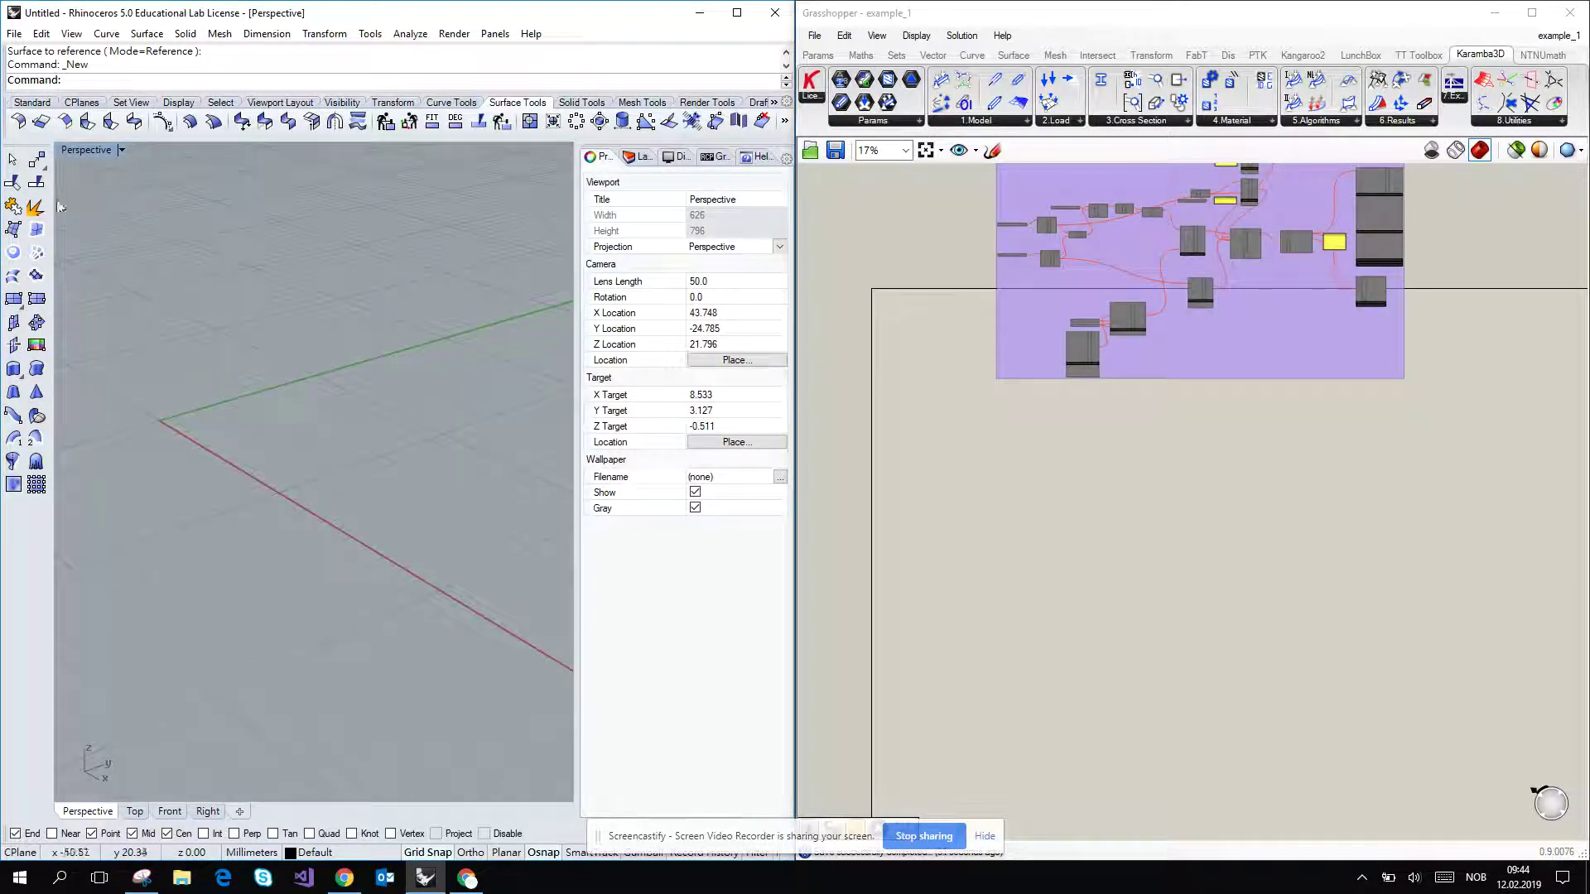
left_click(30, 102)
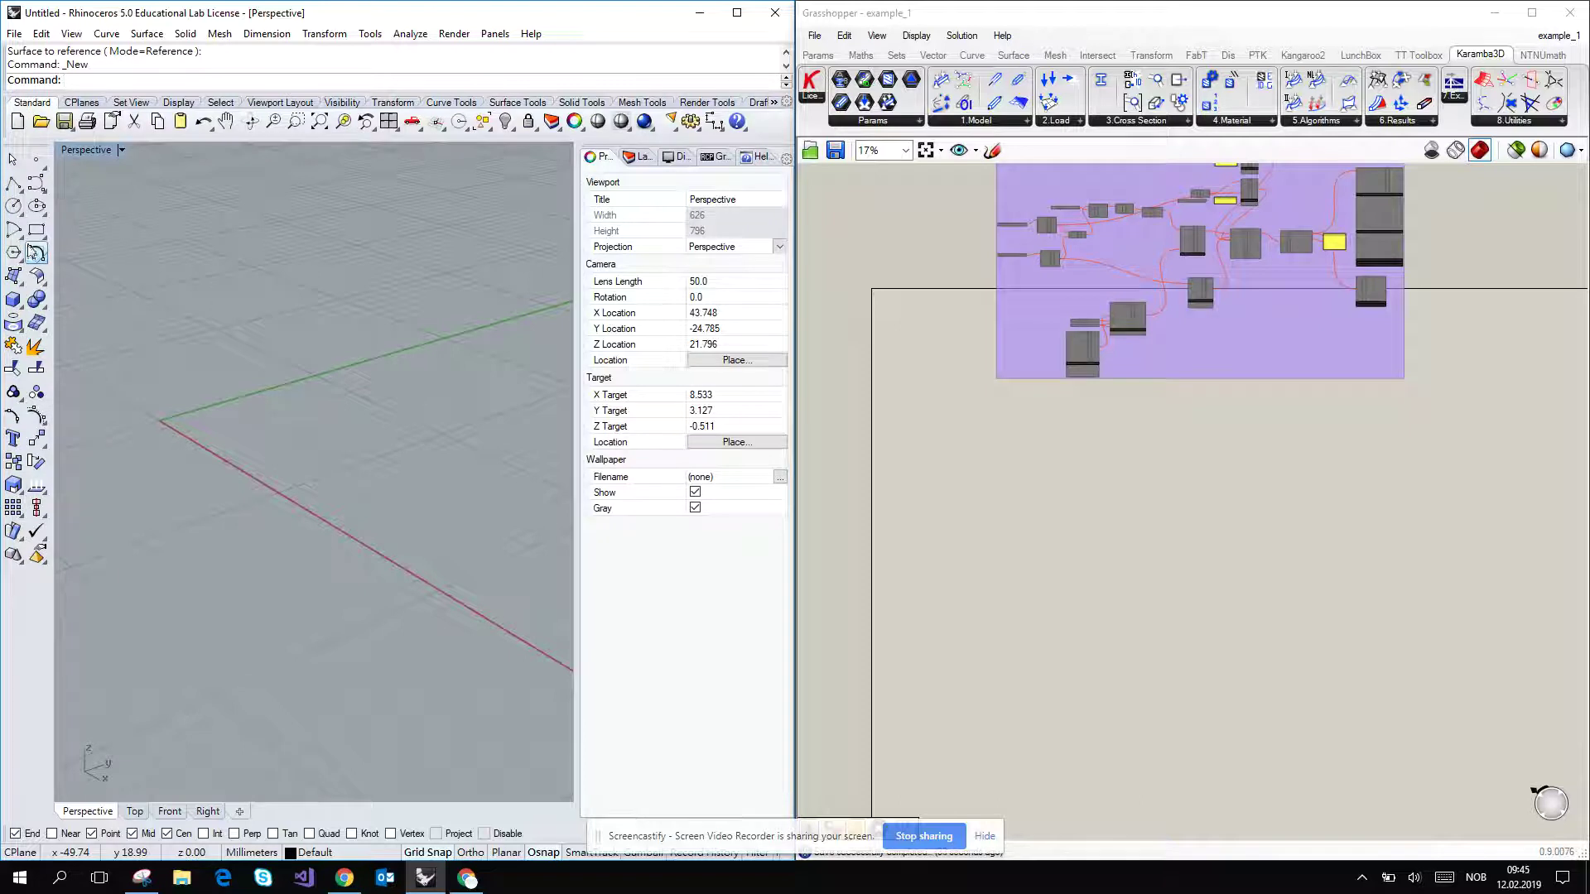
left_click(36, 182)
left_click(114, 424)
left_click(296, 486)
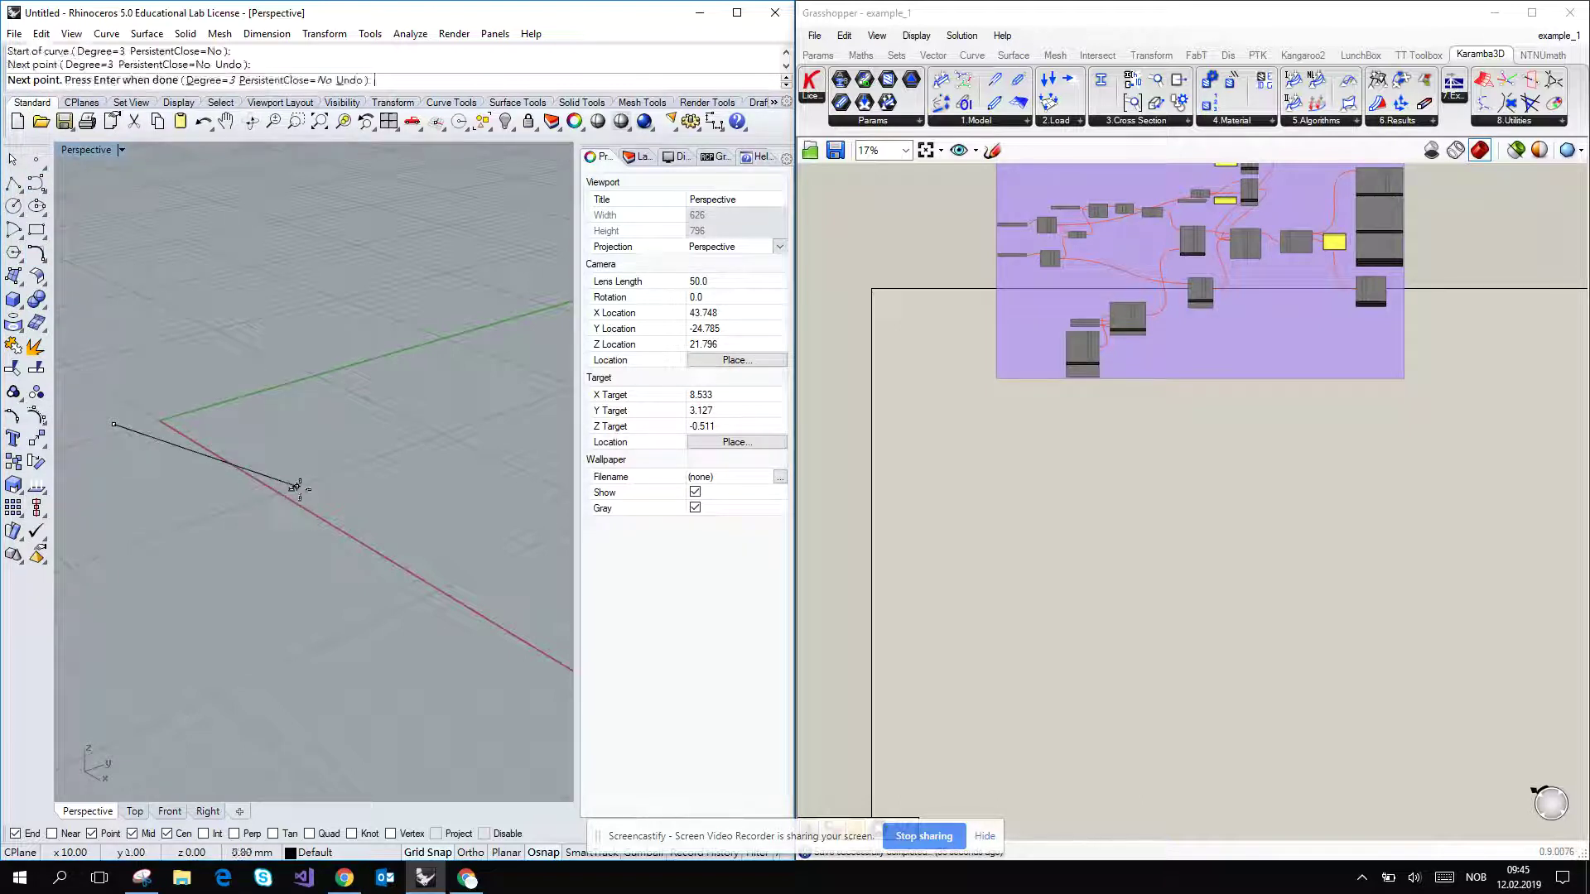
left_click(343, 734)
key("Return")
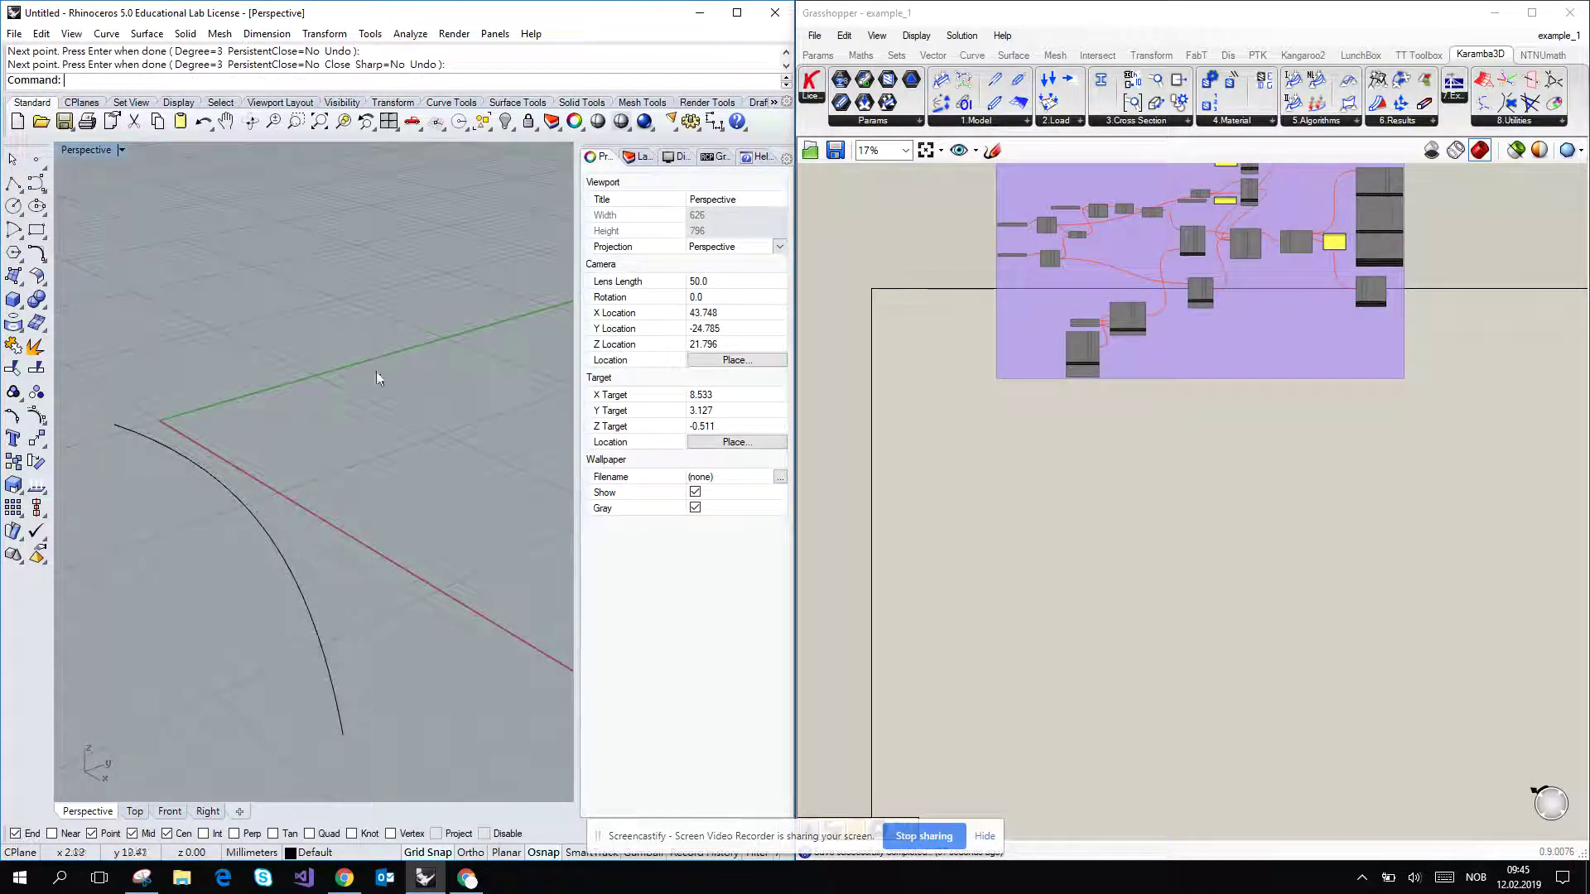
Draw a second three-point curve across the red axis from the first one, bending the opposite way.
key("Return")
left_click(380, 315)
left_click(406, 476)
scroll(339, 465, "down", 5)
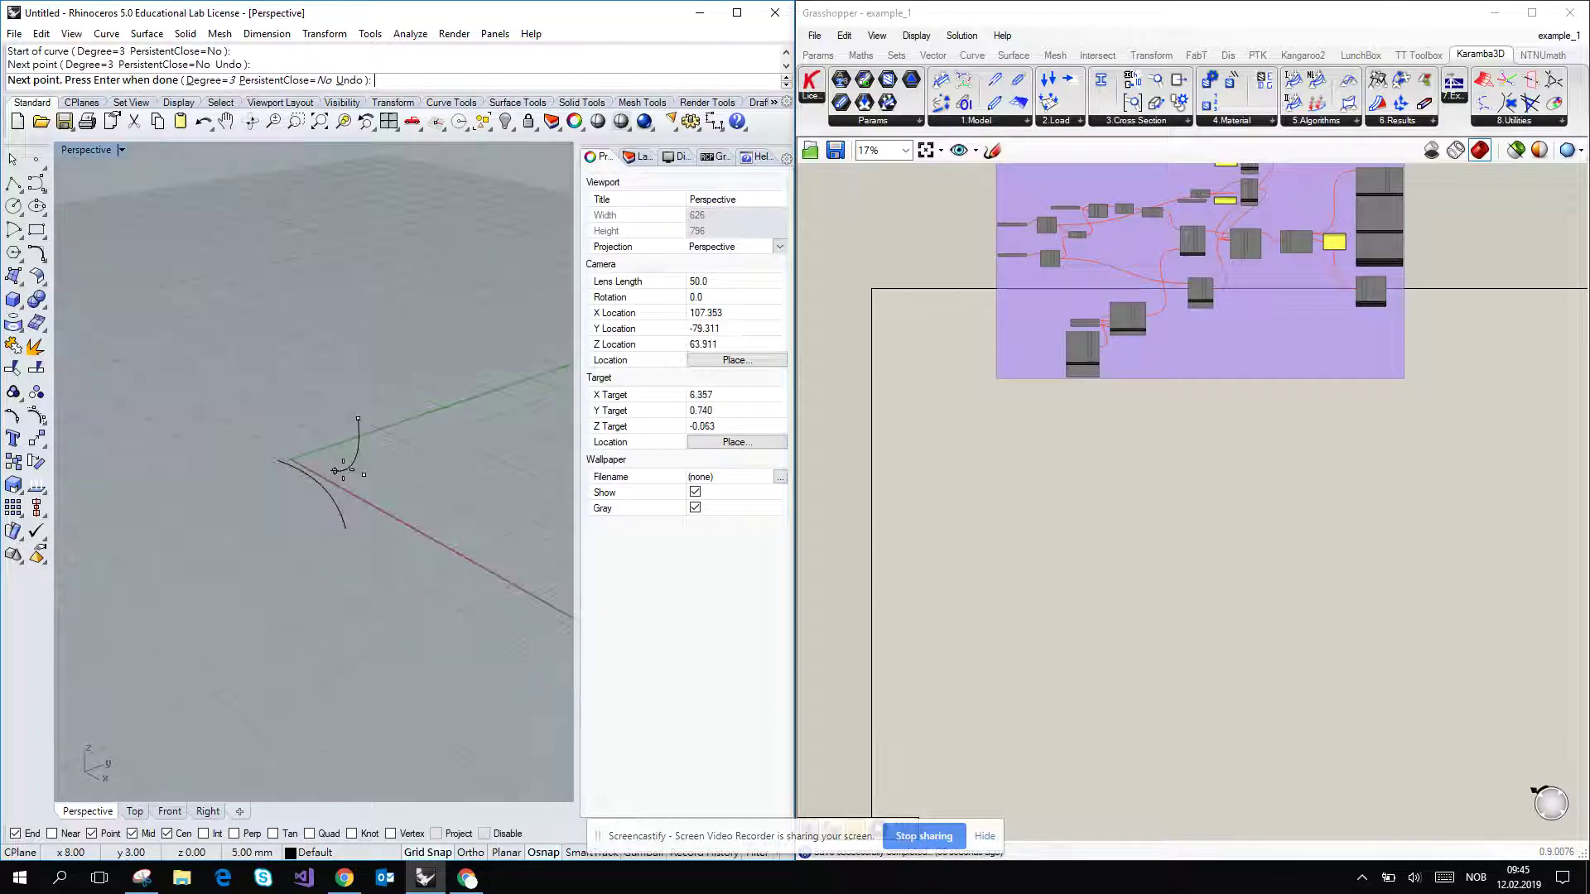
left_click(454, 472)
key("Return")
scroll(350, 454, "up", 5)
Turn on the second curve's control points and raise its middle point vertically to form an arch.
left_click(394, 456)
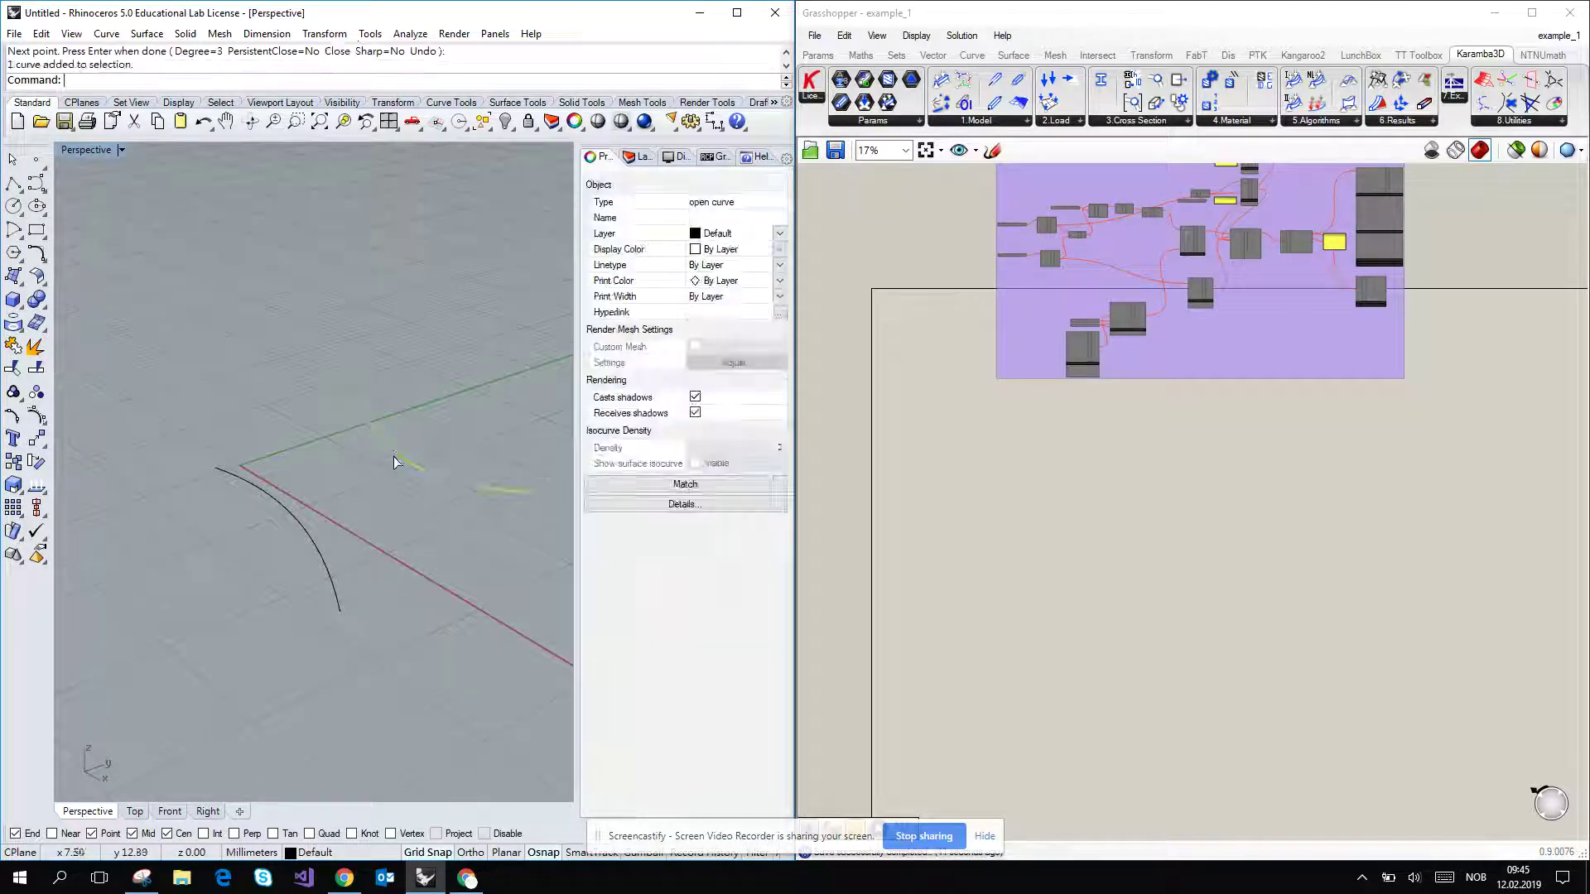
left_click(40, 417)
left_click(377, 495)
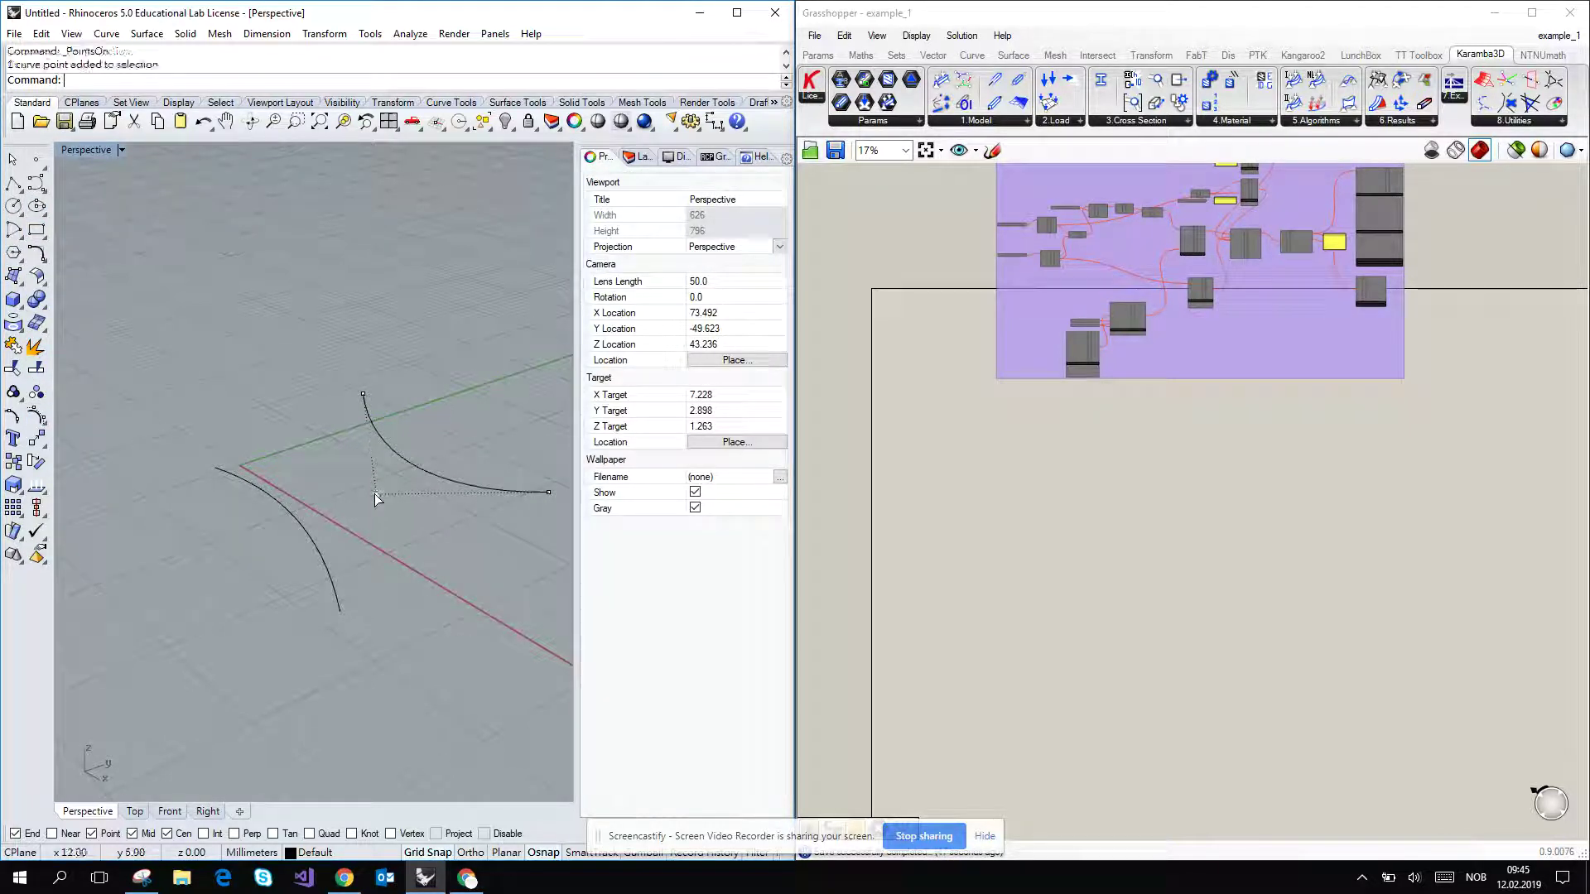
left_click_drag(378, 491, 382, 280)
Turn on the first curve's control points and raise its middle point vertically to form a matching arch.
left_click(307, 531)
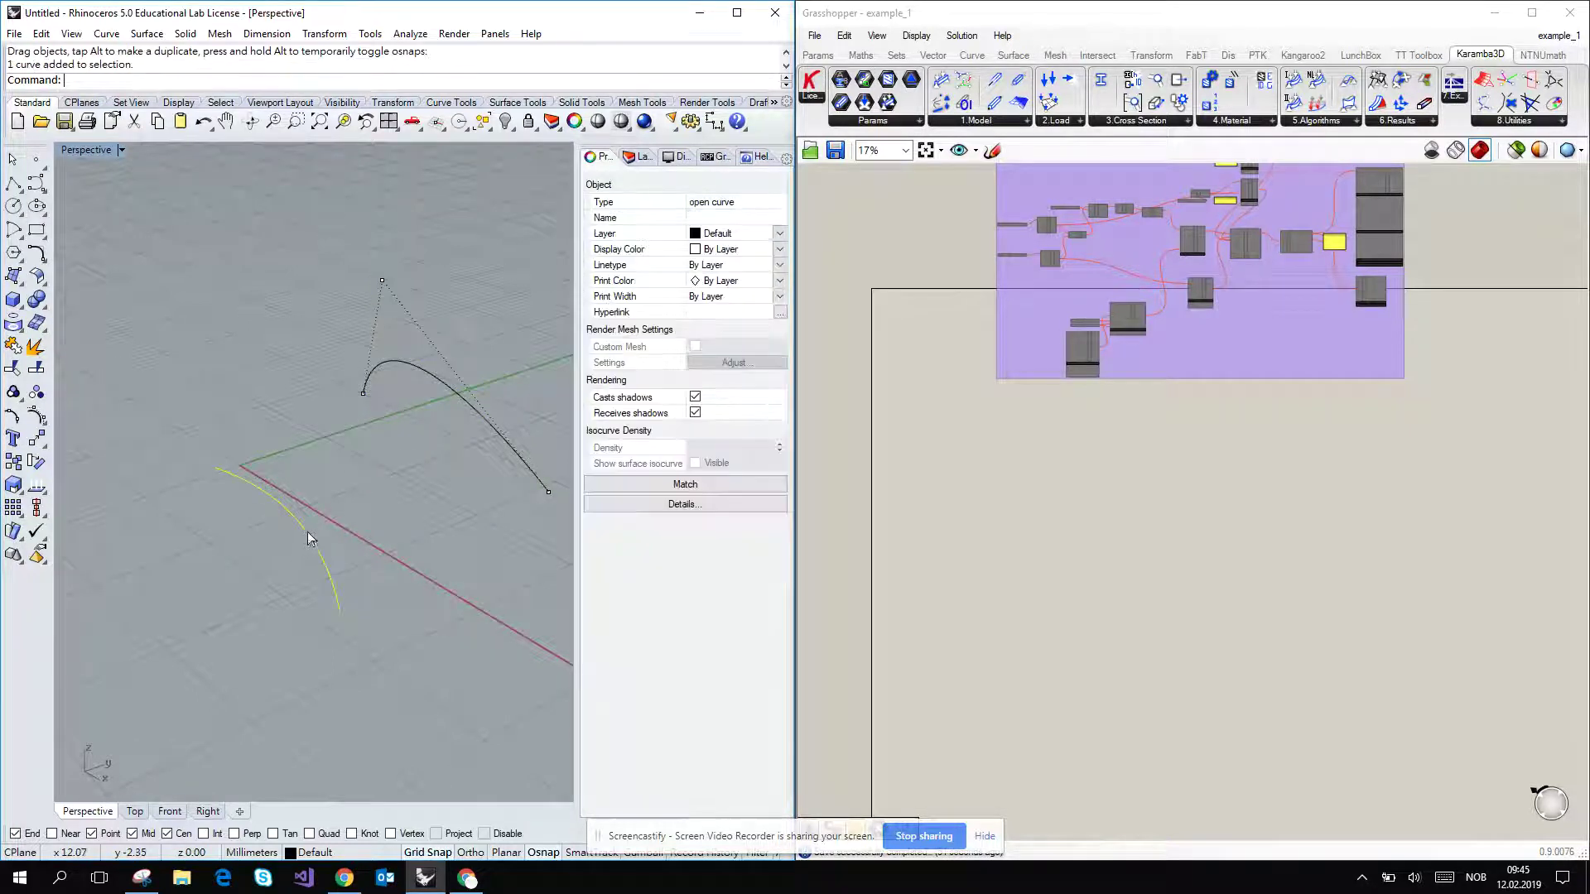
left_click_drag(37, 416, 36, 419)
left_click(316, 502)
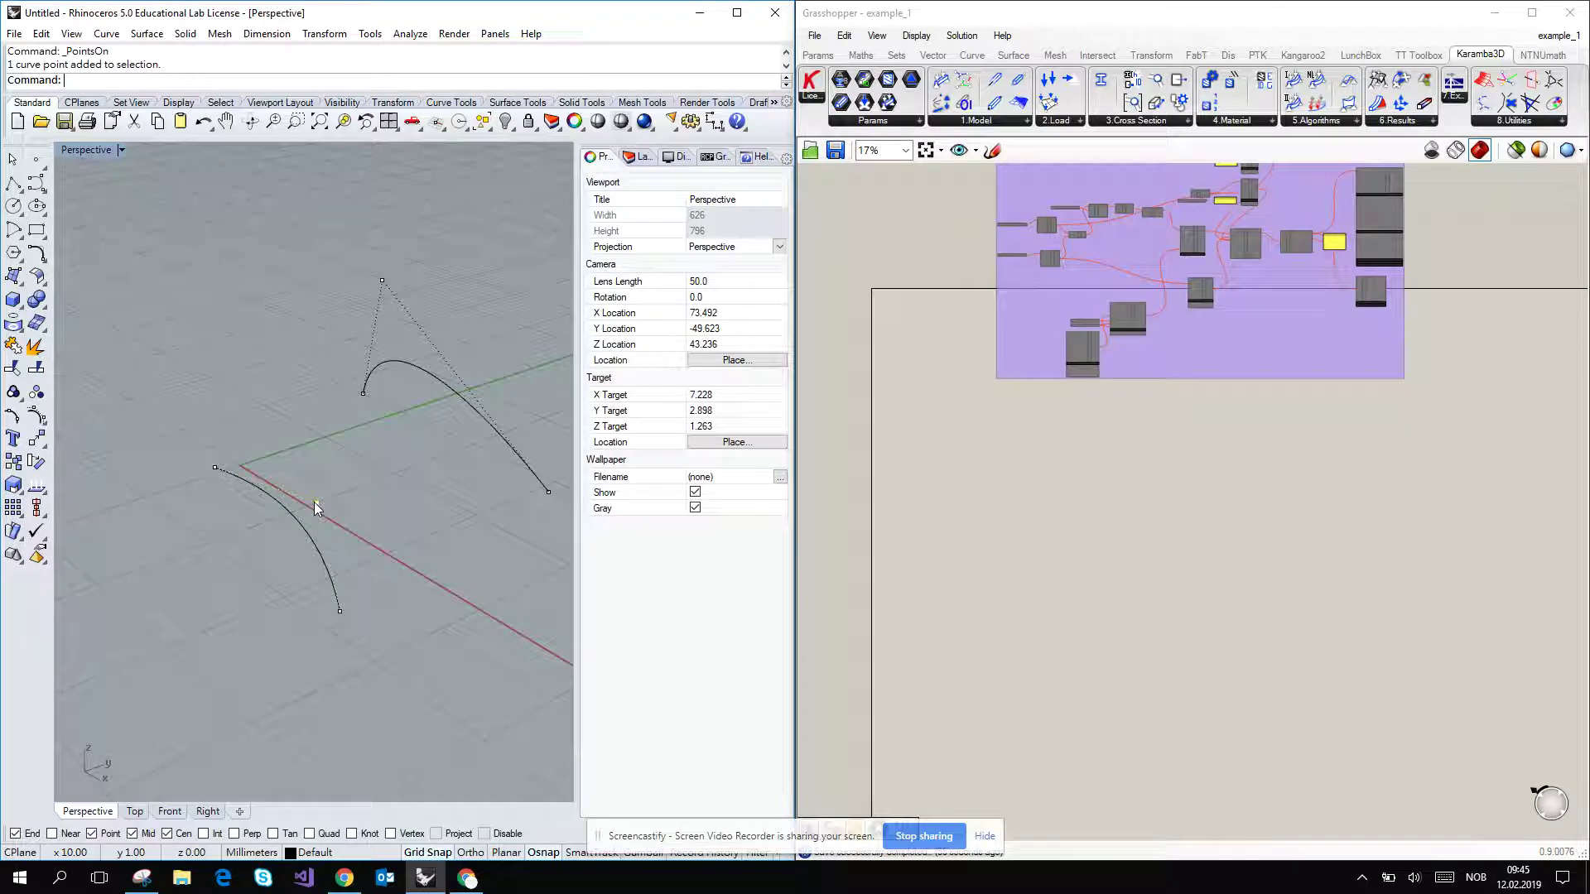
left_click_drag(316, 503, 311, 448)
mouse_move(312, 448)
right_mouse_down()
mouse_move(414, 463)
mouse_move(331, 365)
mouse_move(397, 377)
mouse_move(266, 380)
mouse_move(249, 406)
mouse_move(305, 450)
mouse_move(308, 473)
right_mouse_up()
left_click(319, 464)
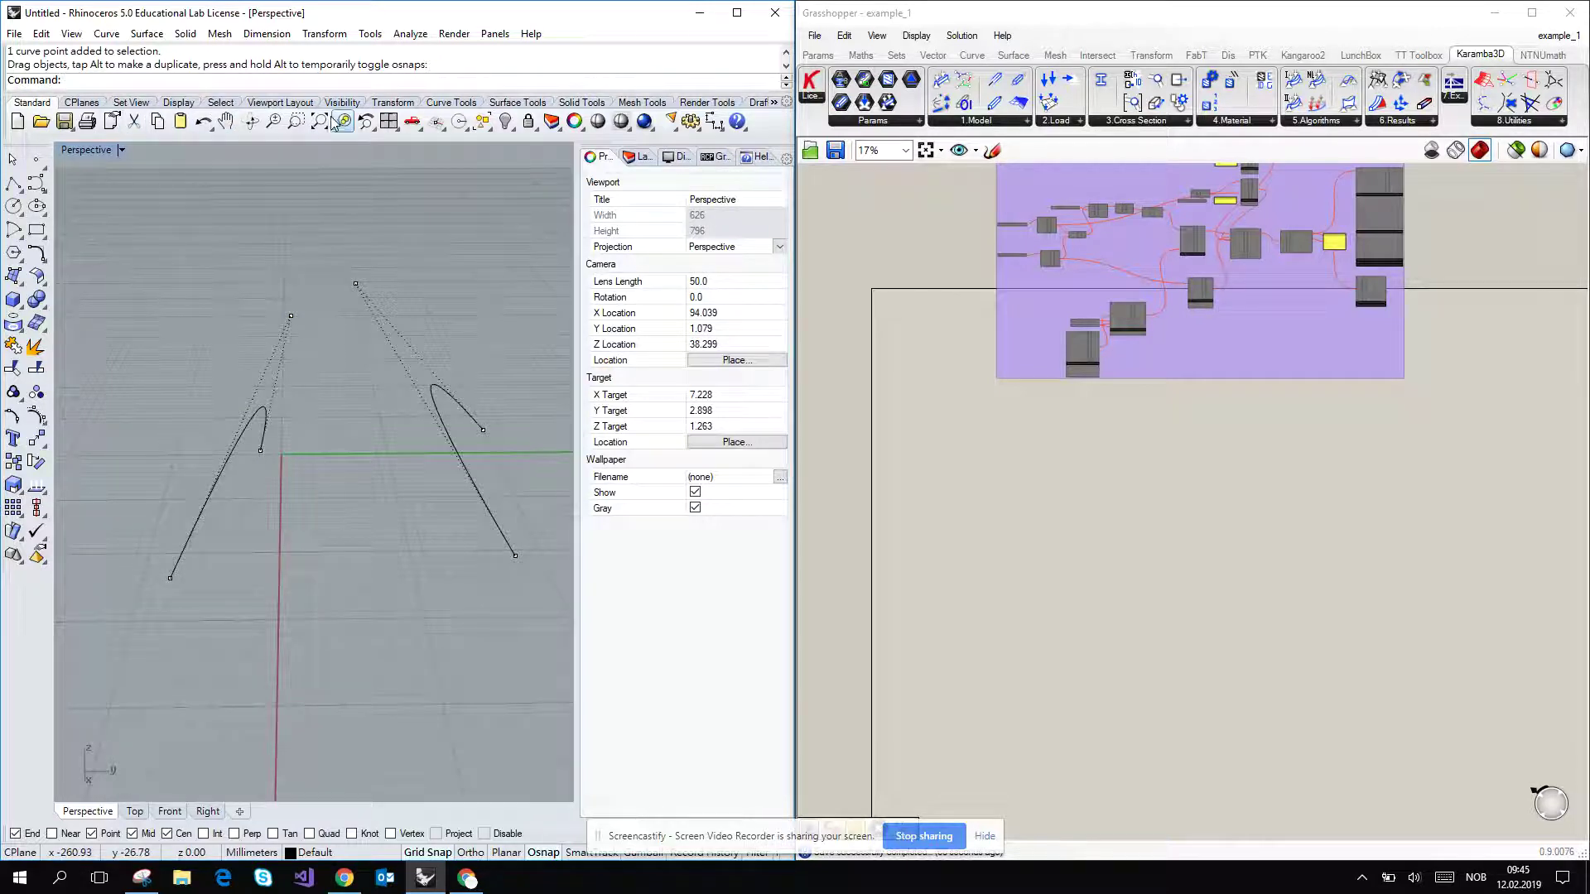
Loft a surface between the two arched curves using the Normal style without simplification.
left_click(497, 104)
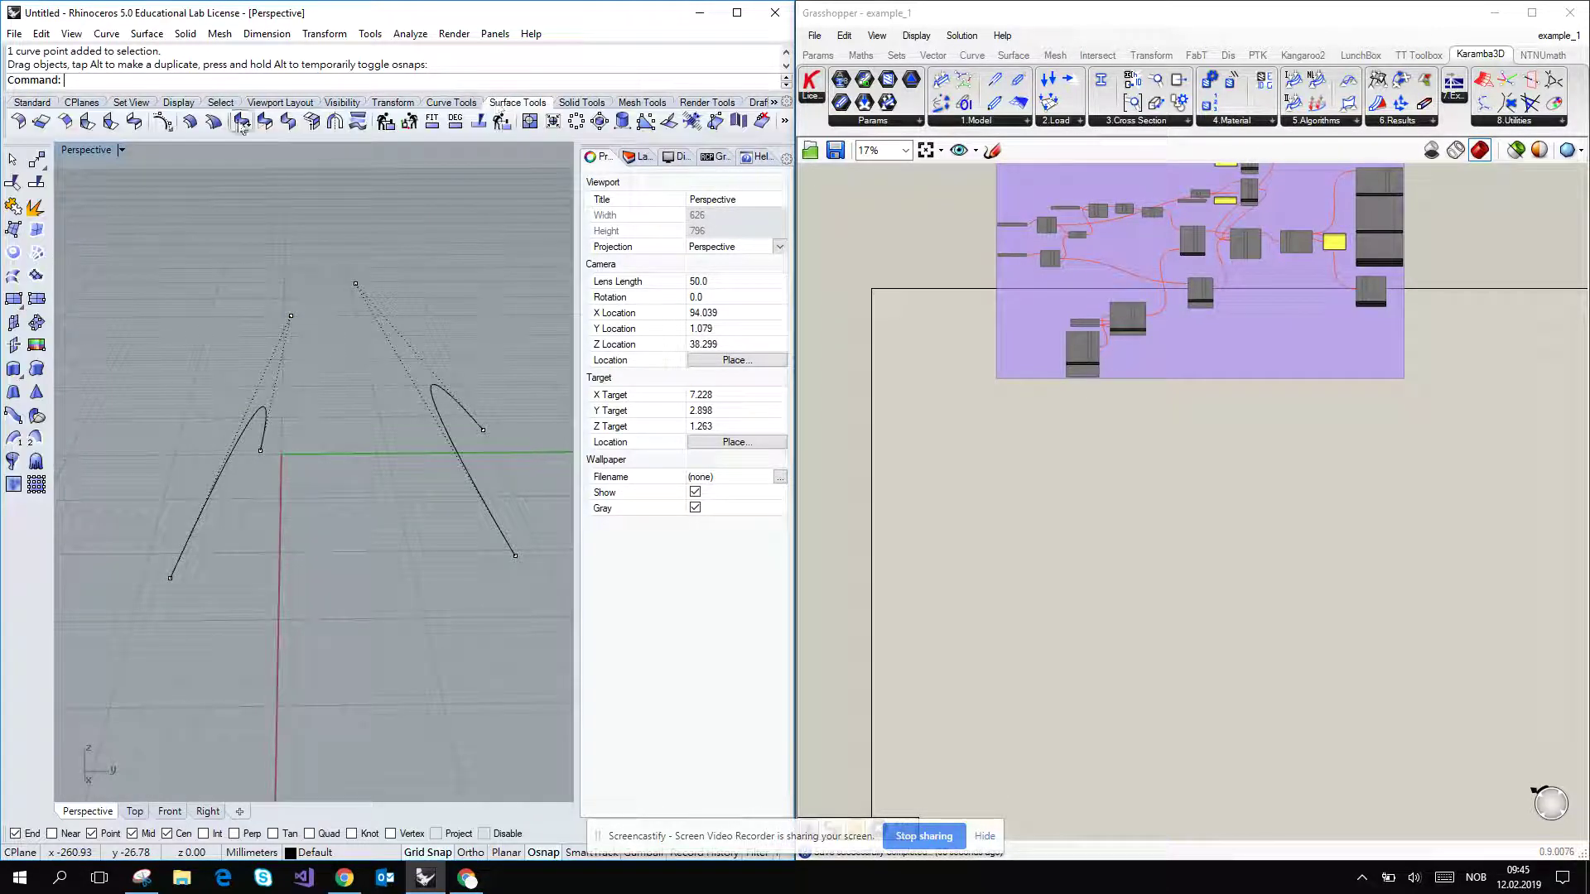
left_click(14, 279)
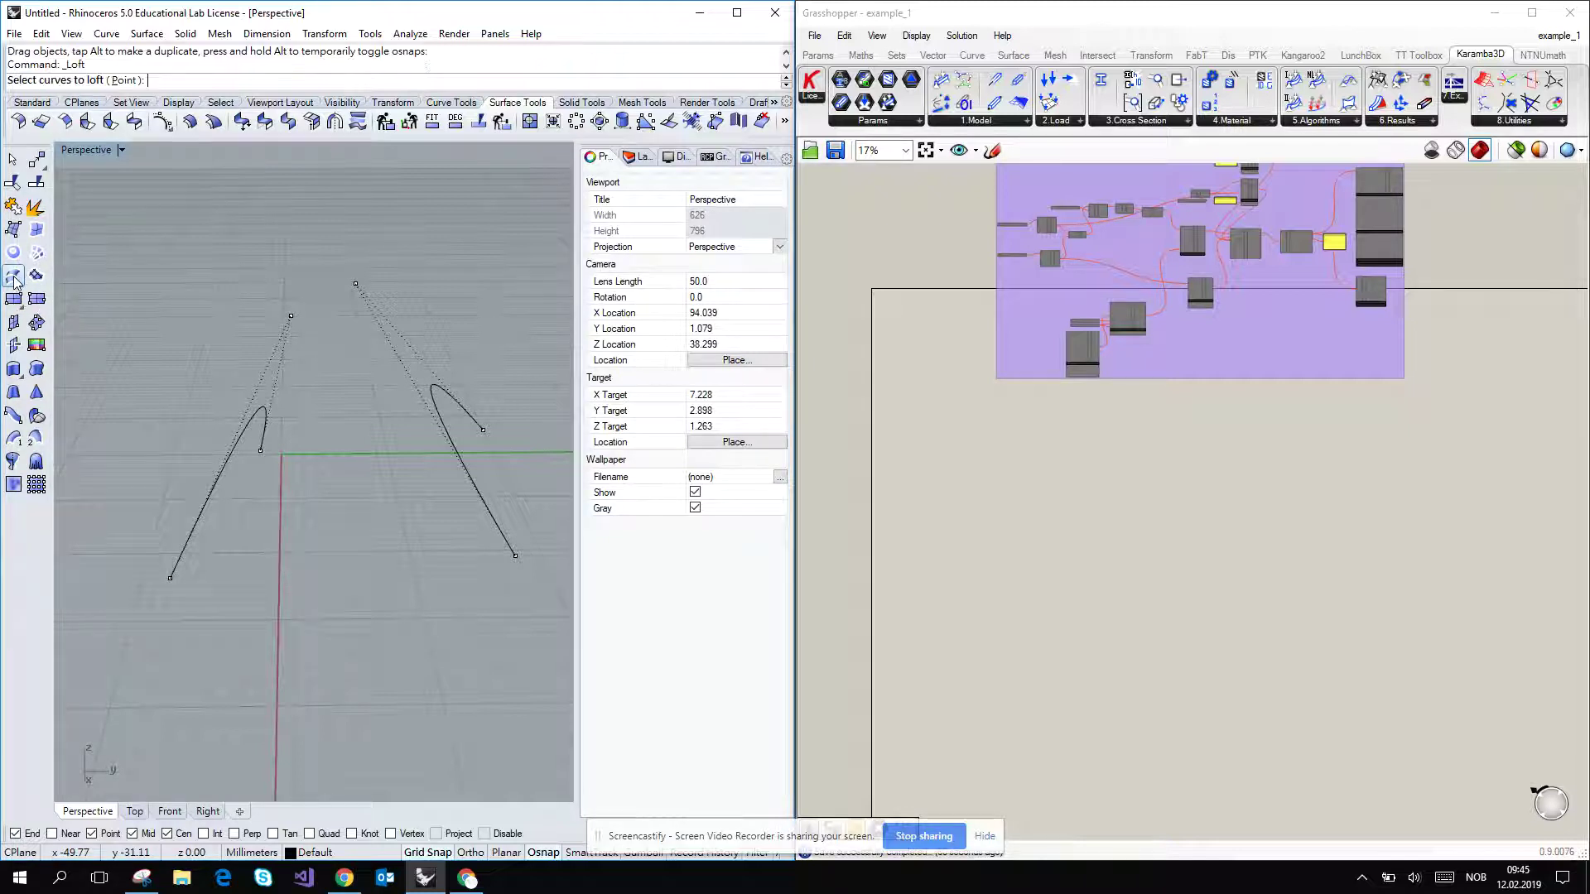
left_click_drag(515, 510, 162, 424)
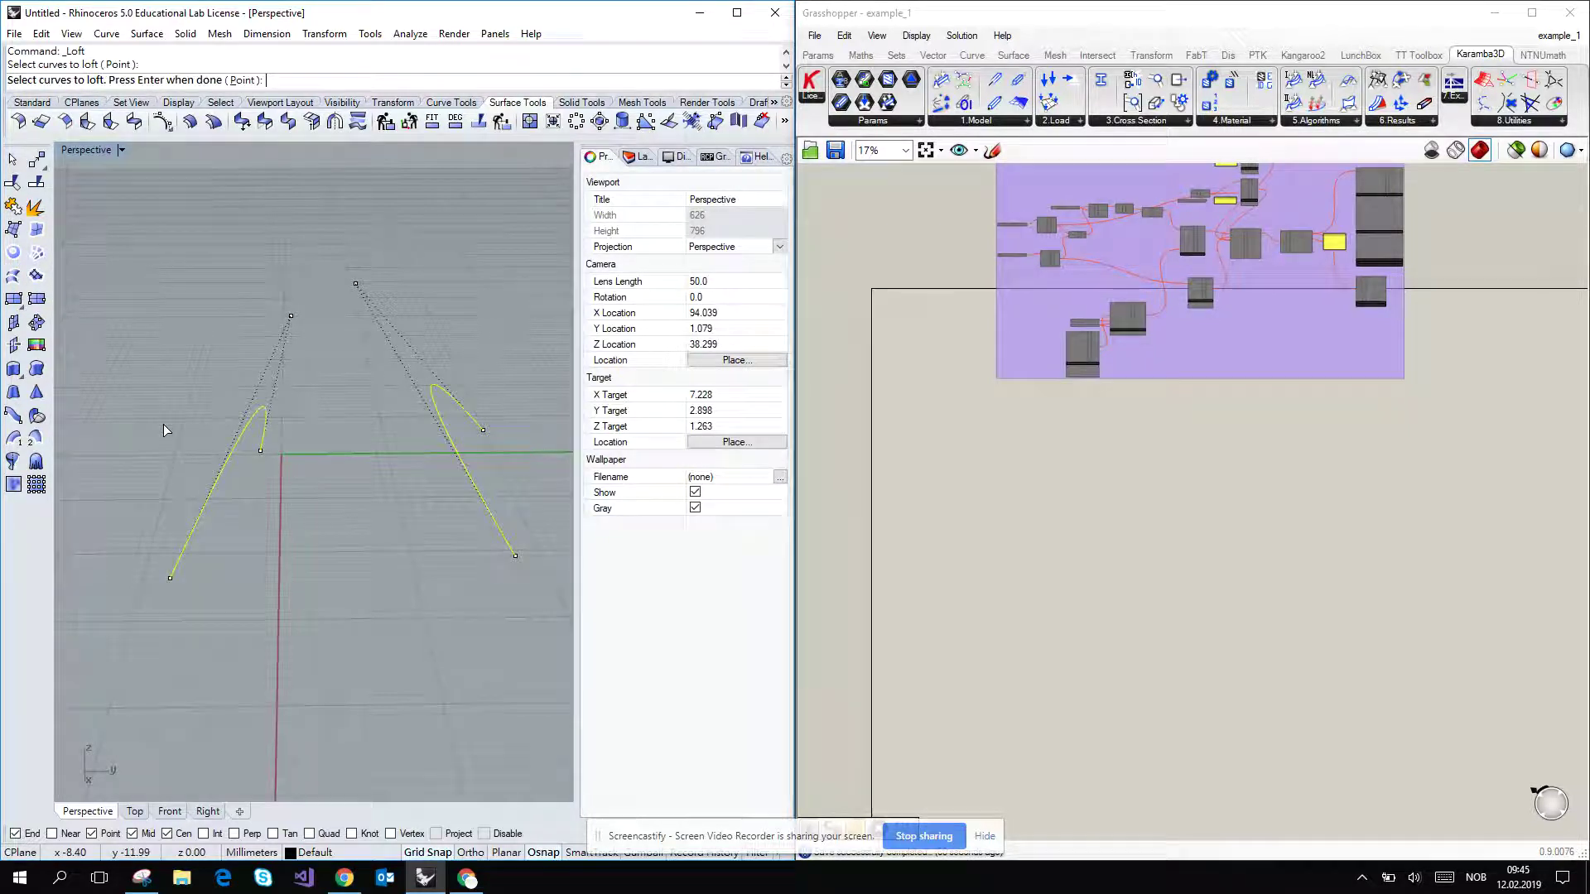
key("Return")
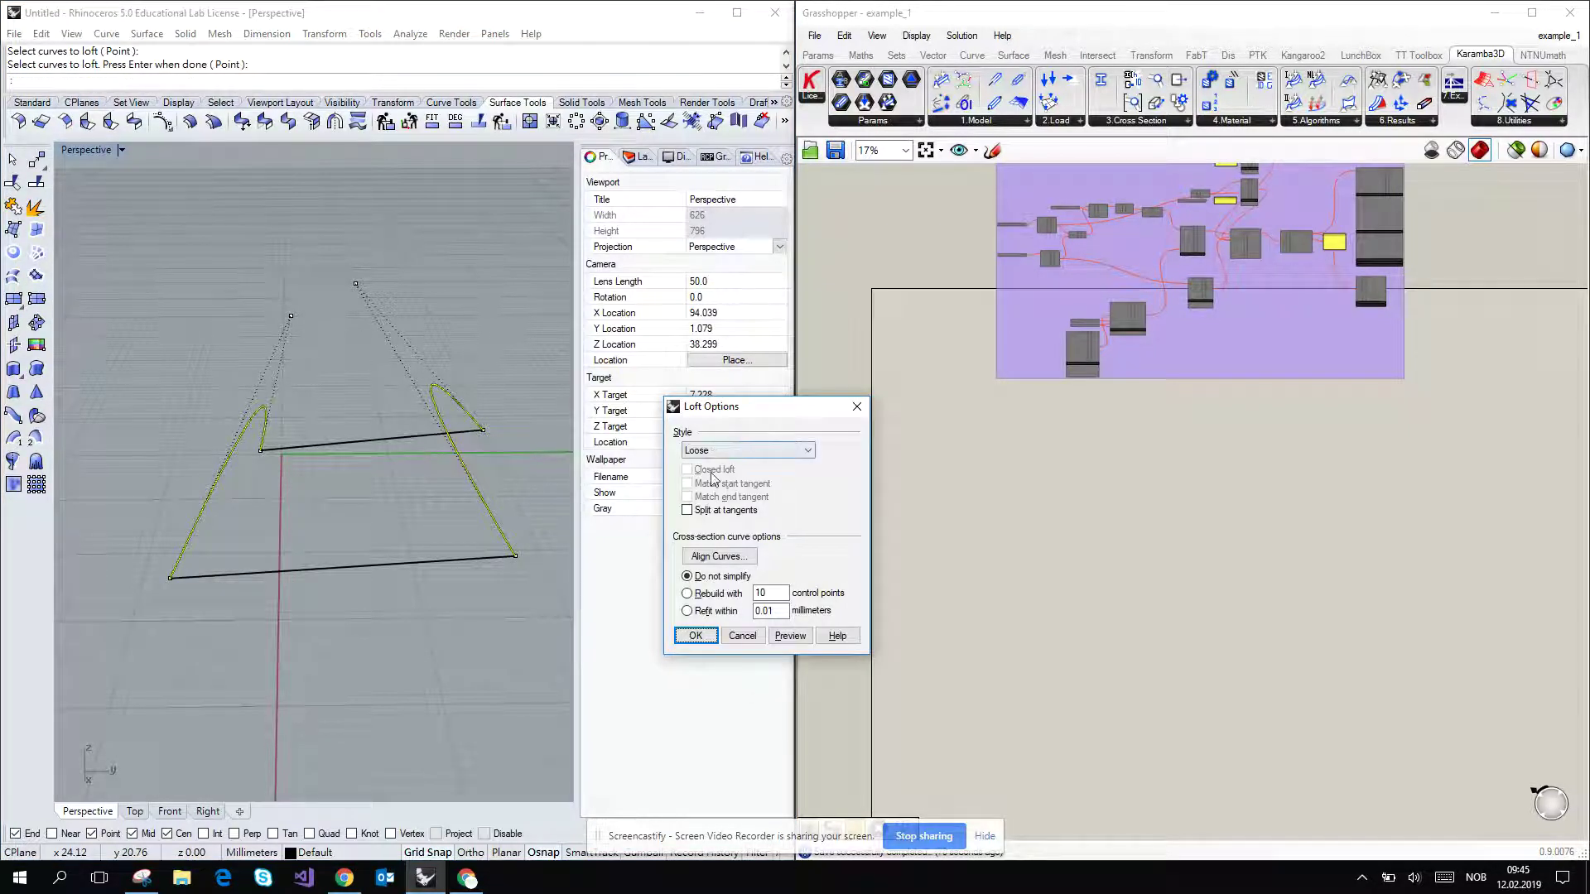
left_click(719, 451)
left_click(710, 461)
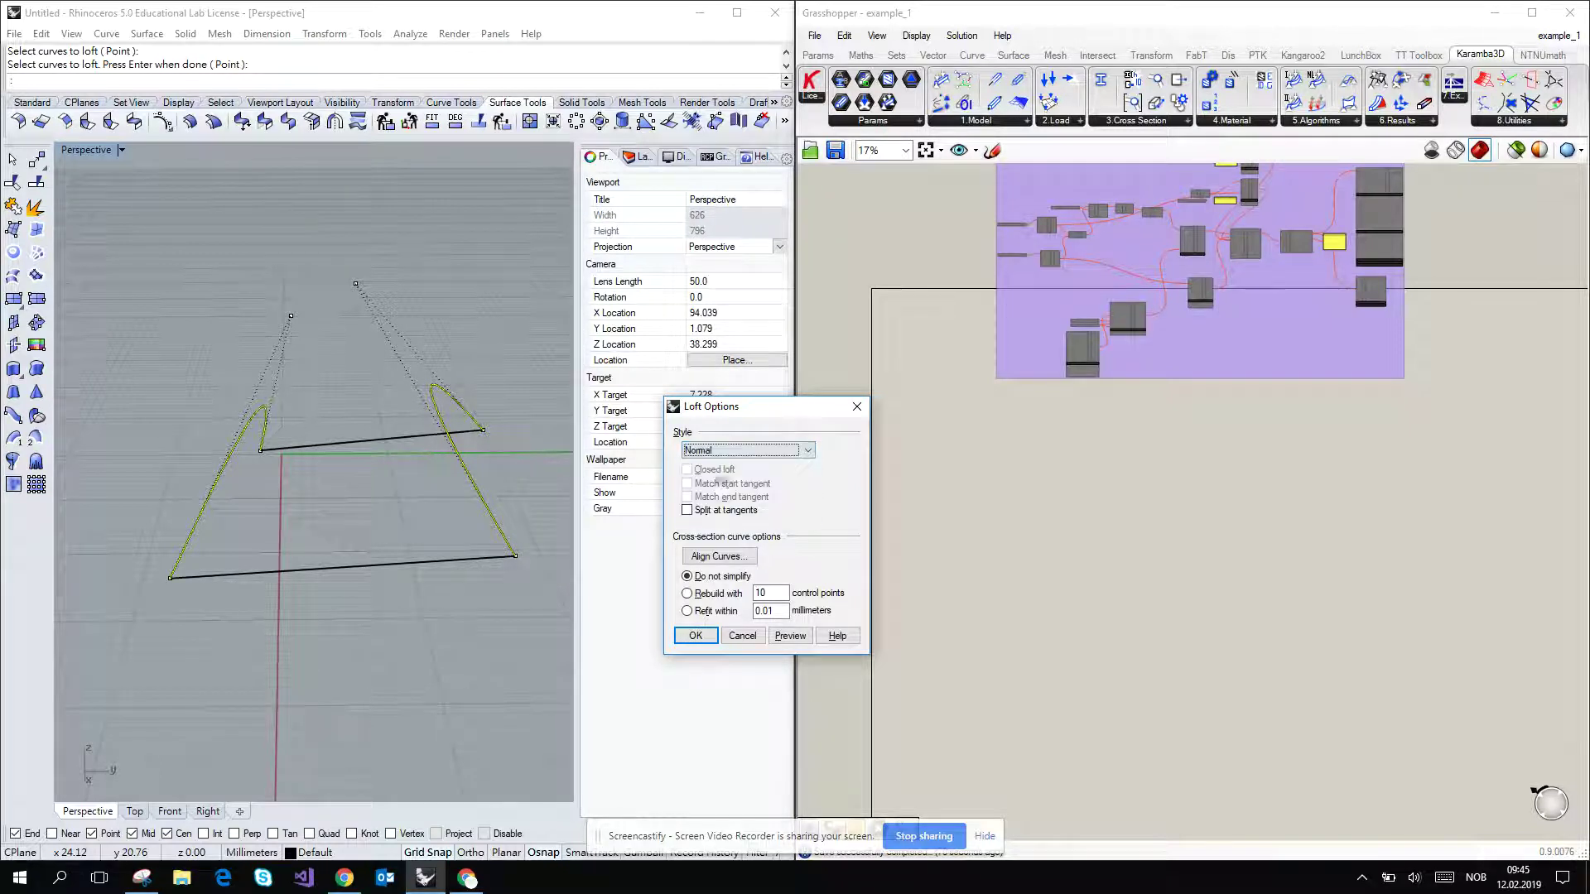
left_click(696, 635)
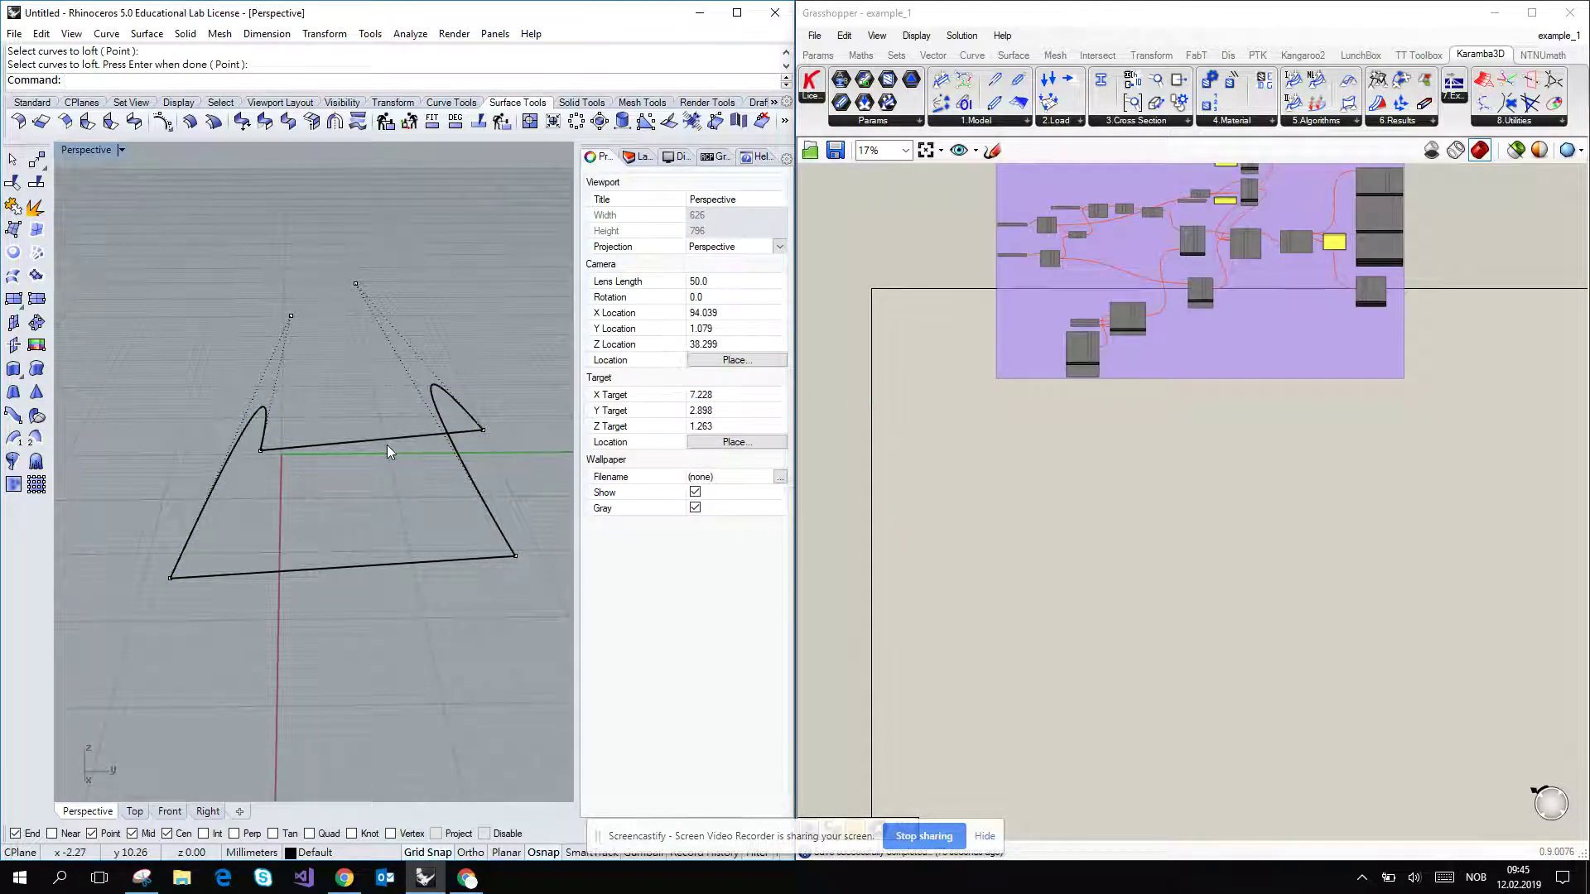
Show the Perspective viewport in Shaded mode and inspect the lofted surface from the opposite side.
left_click(117, 150)
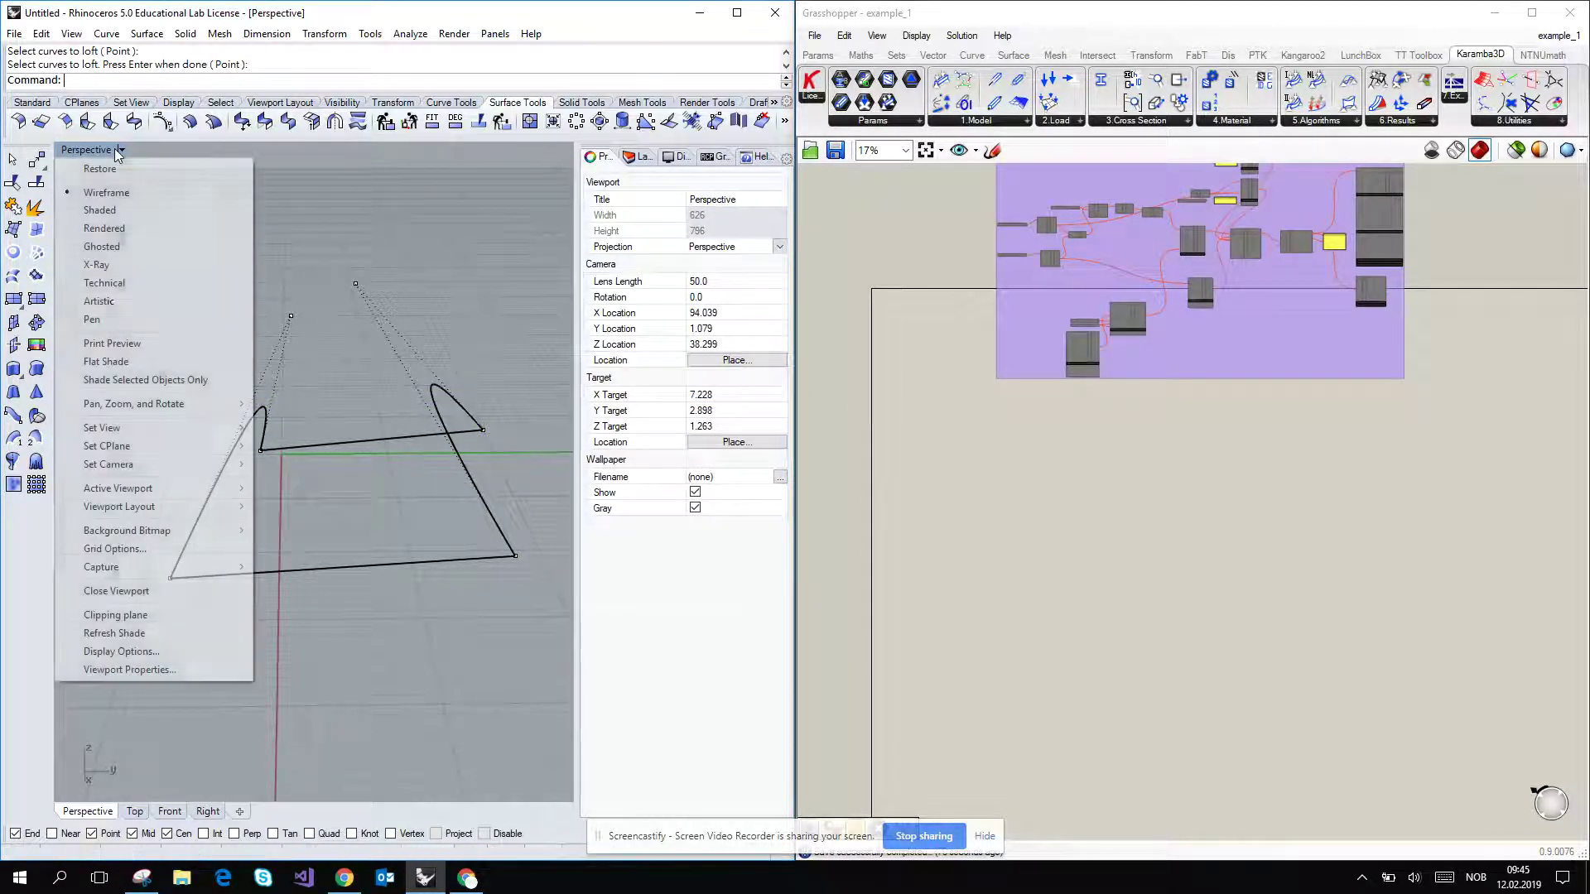
left_click(123, 222)
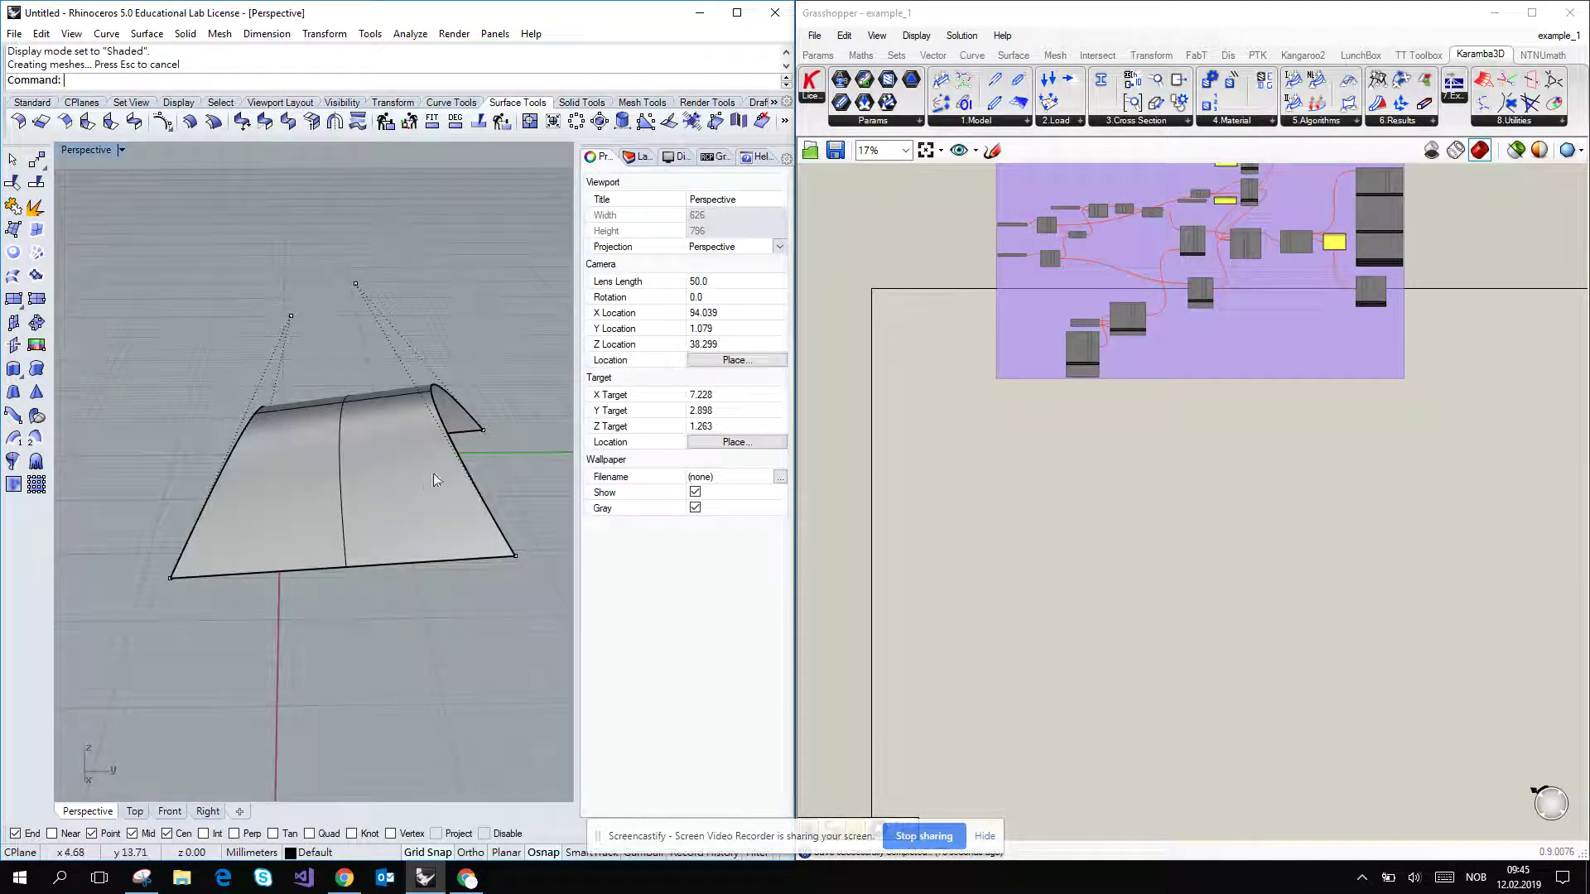
mouse_move(434, 474)
right_mouse_down()
mouse_move(353, 395)
mouse_move(563, 489)
right_mouse_up()
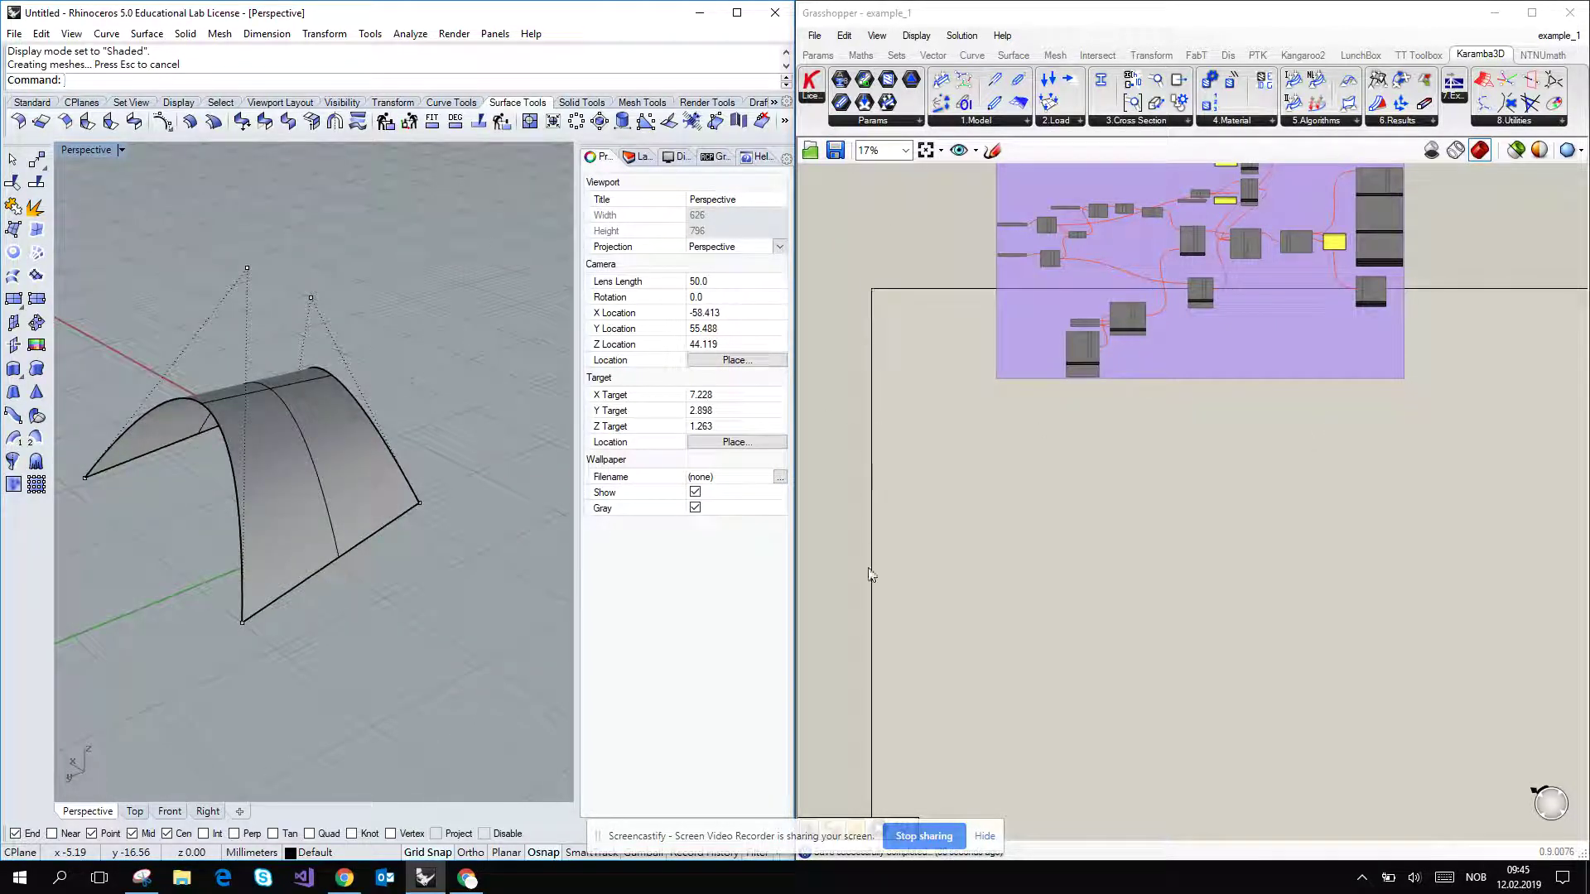
In Grasshopper, place a Surface parameter on an empty canvas area and reference the lofted Rhino surface in it.
right_click_drag(923, 476, 1019, 462)
scroll(905, 255, "up", 3)
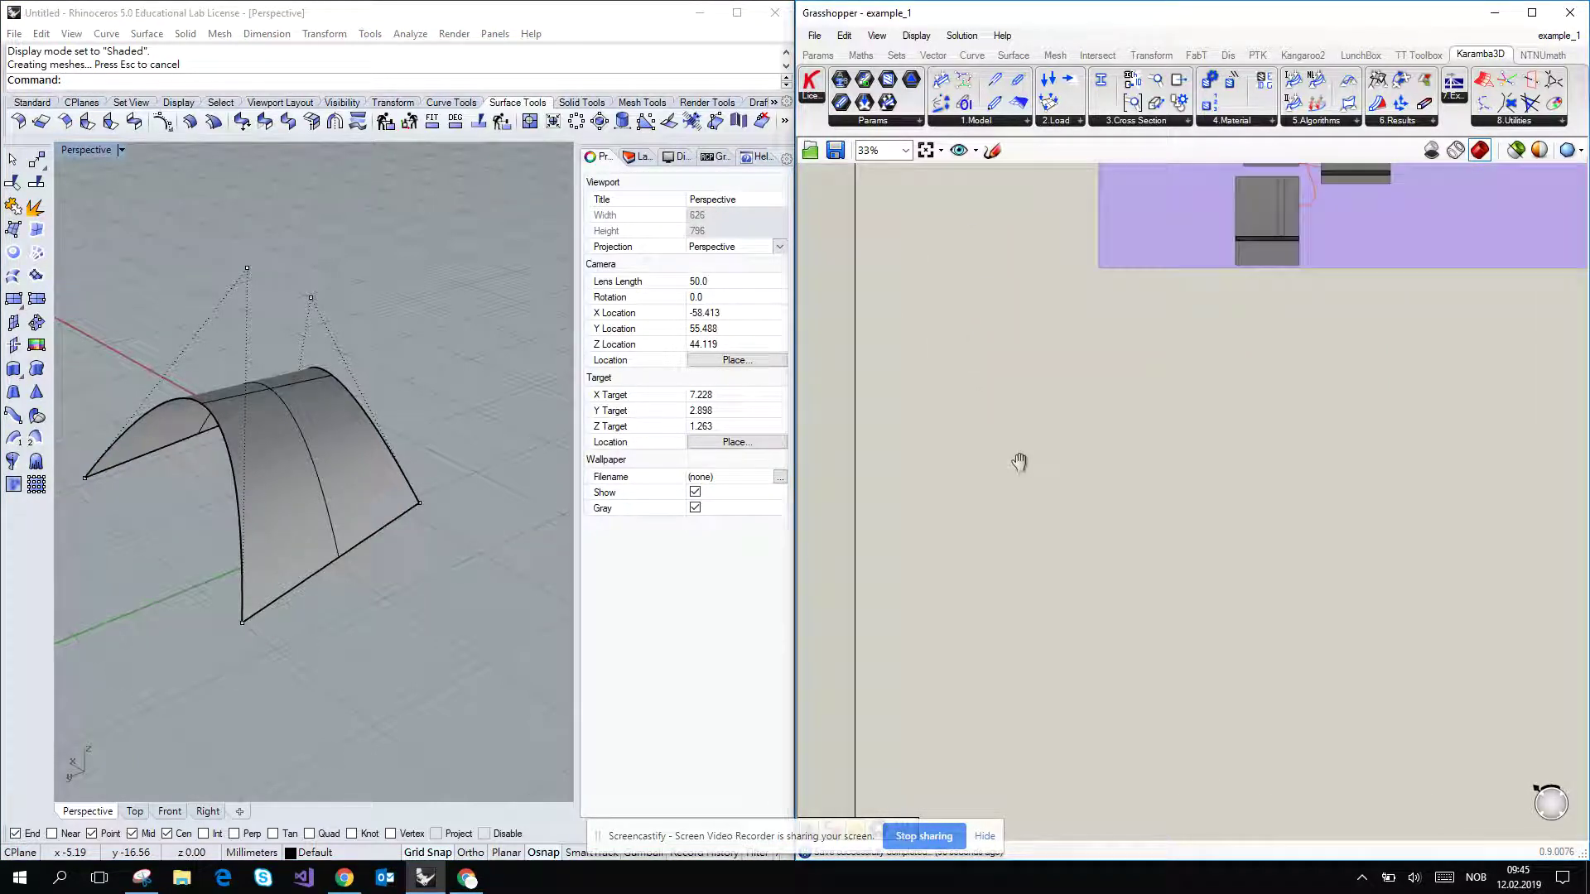
left_click(818, 55)
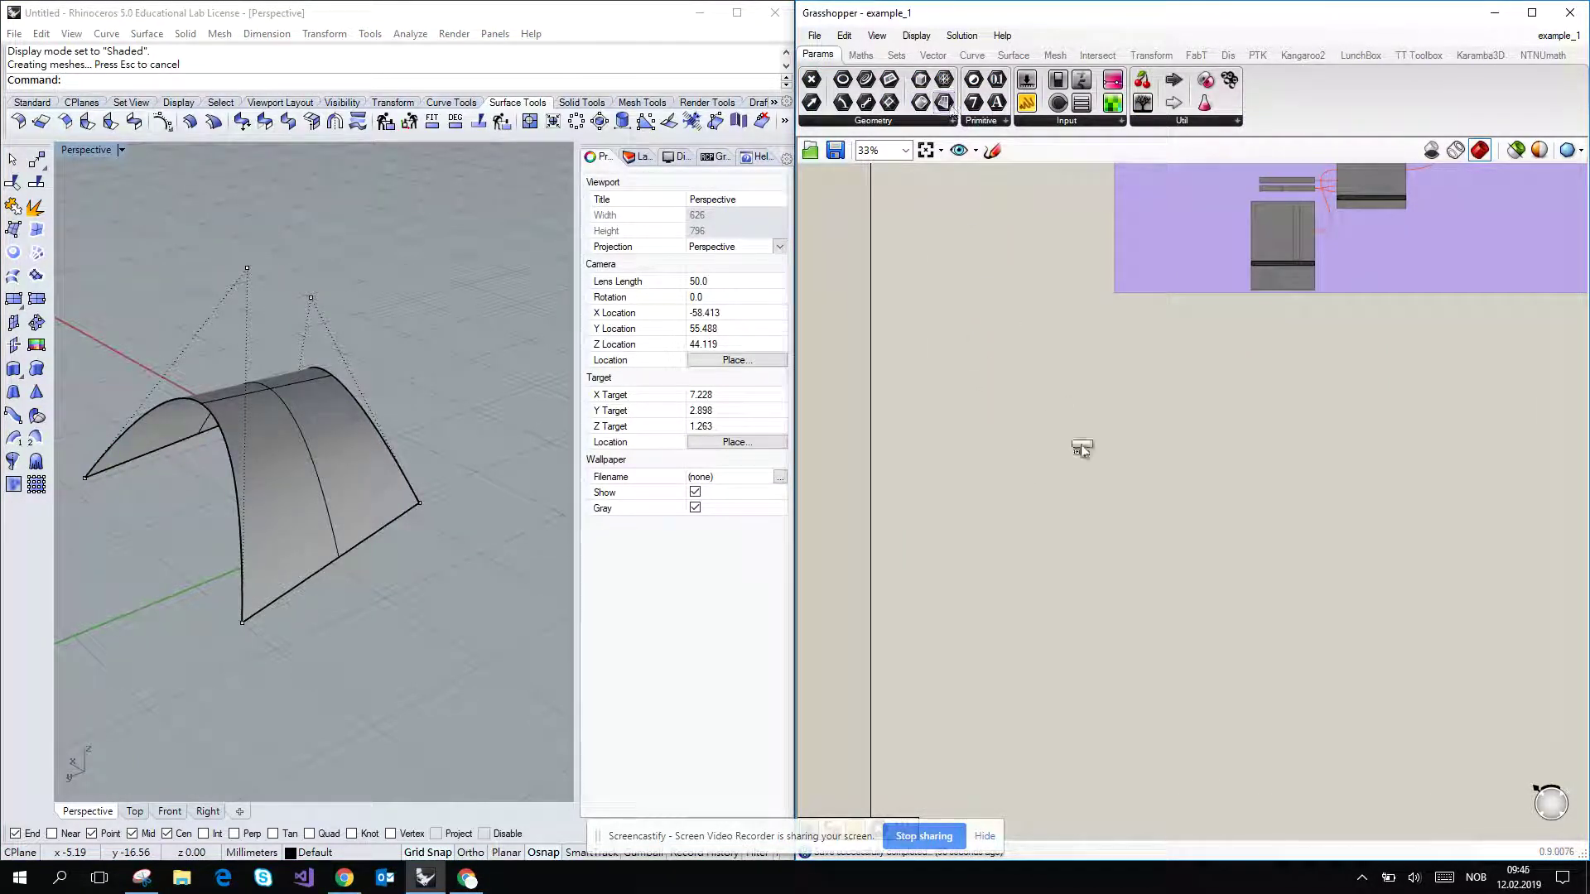
left_click_drag(1082, 451, 1088, 464)
scroll(1086, 461, "up", 10)
right_click(1083, 455)
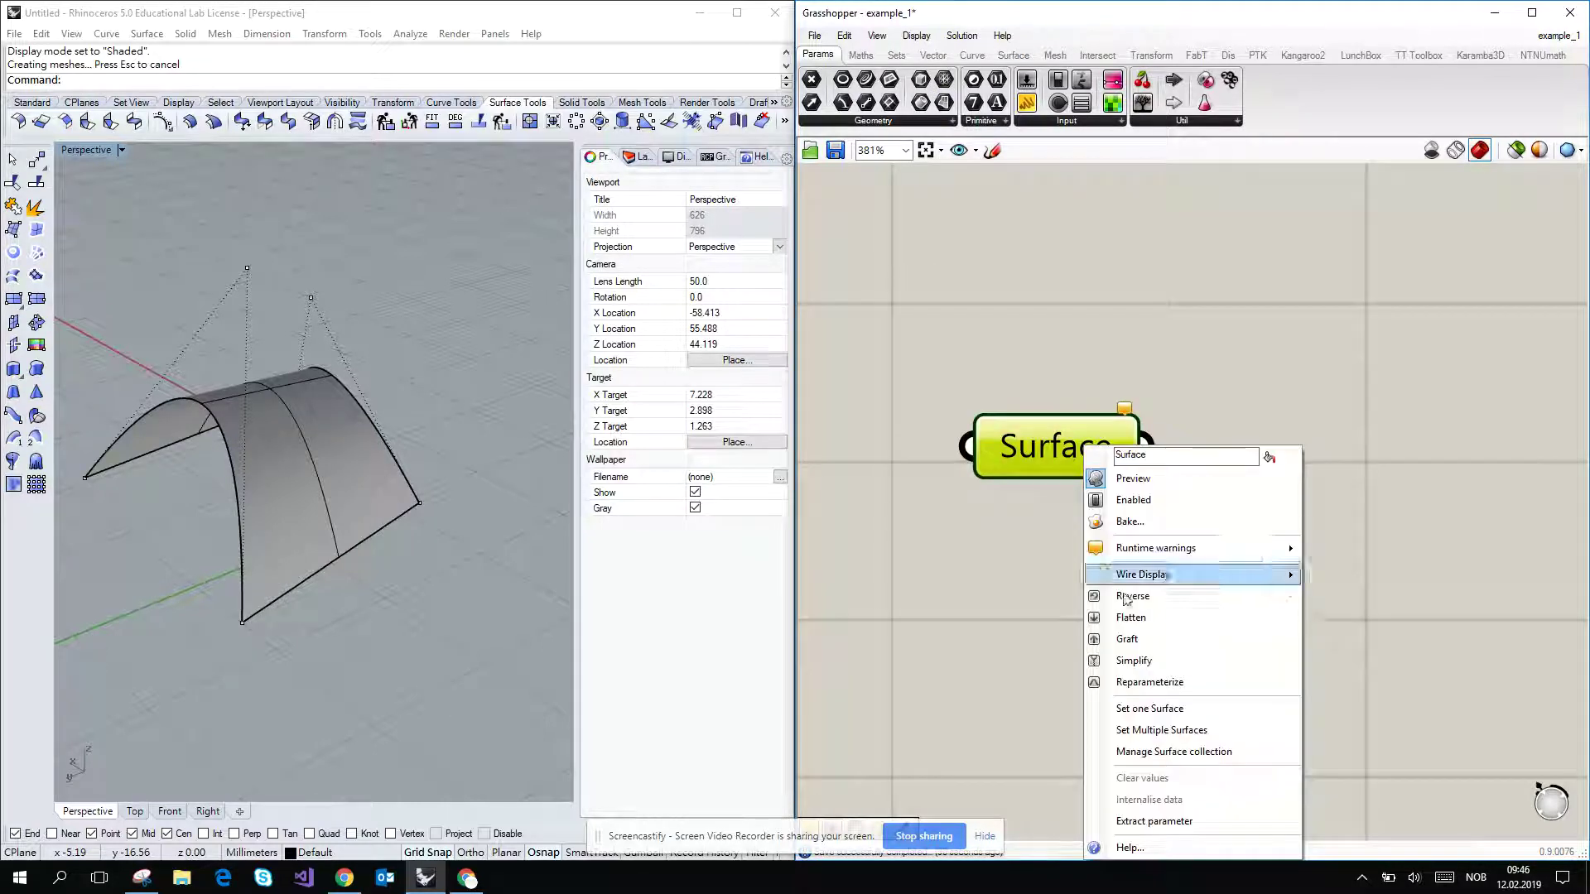
left_click(1149, 708)
left_click(340, 451)
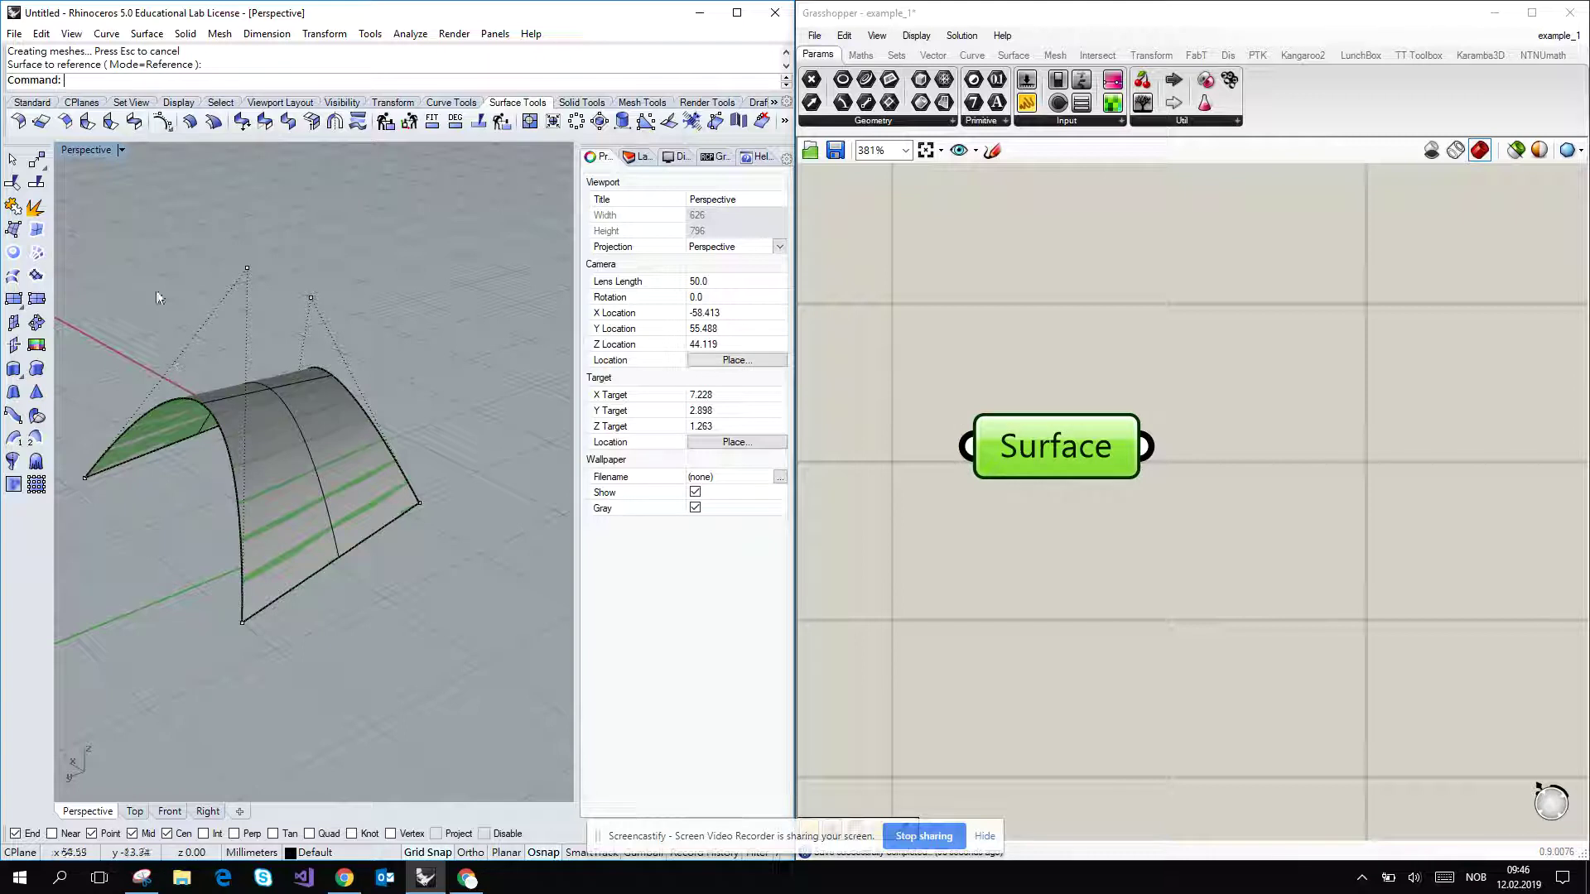
Switch the Rhino Perspective viewport to Wireframe display mode.
left_click(121, 149)
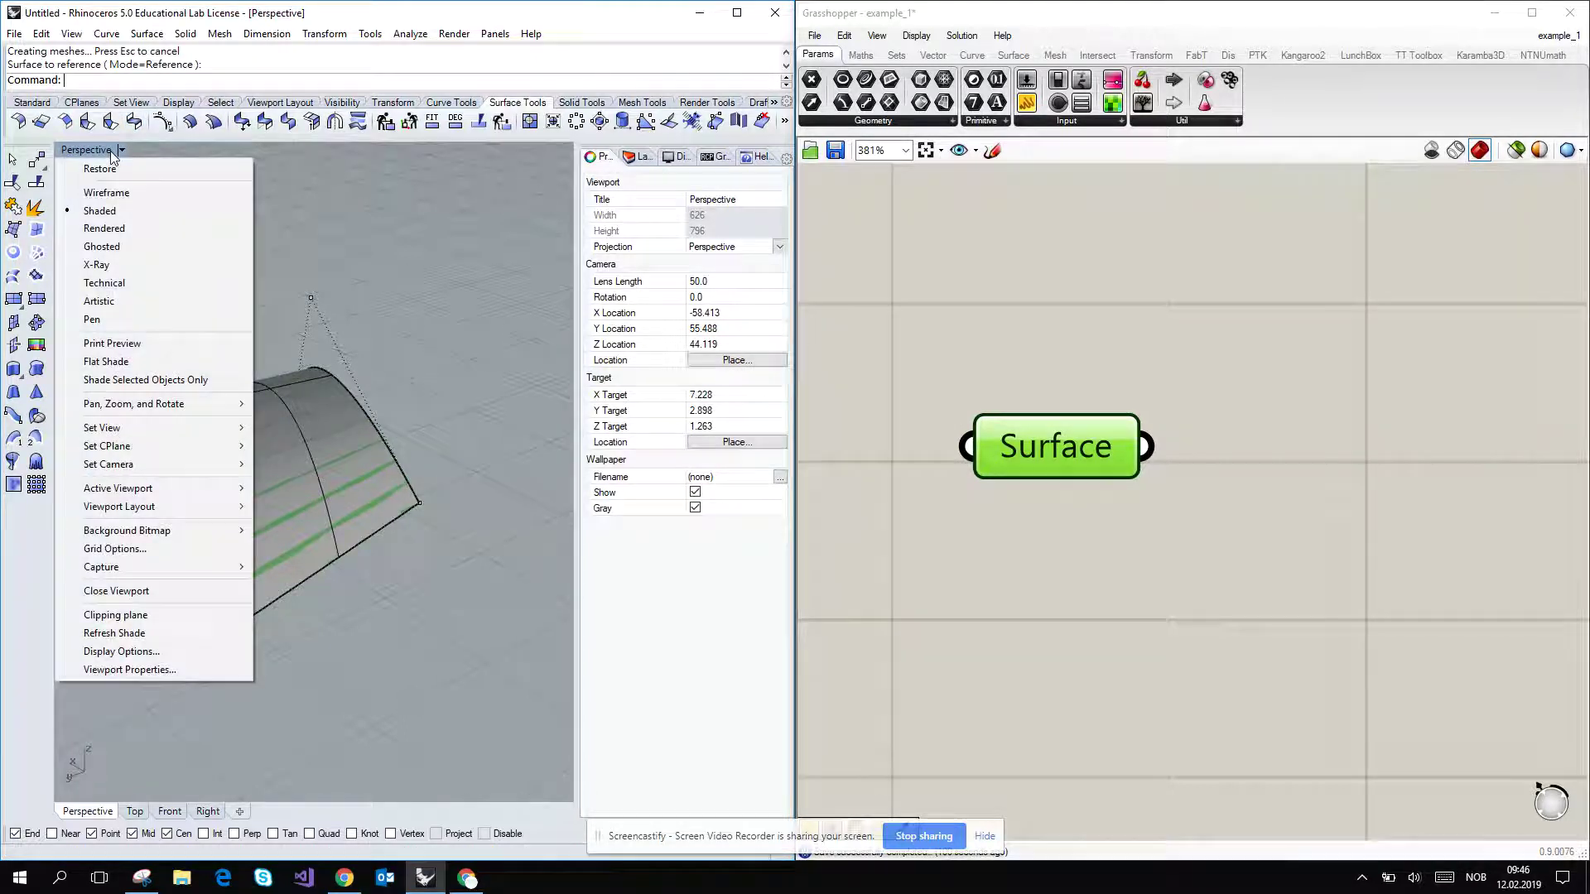
left_click(140, 195)
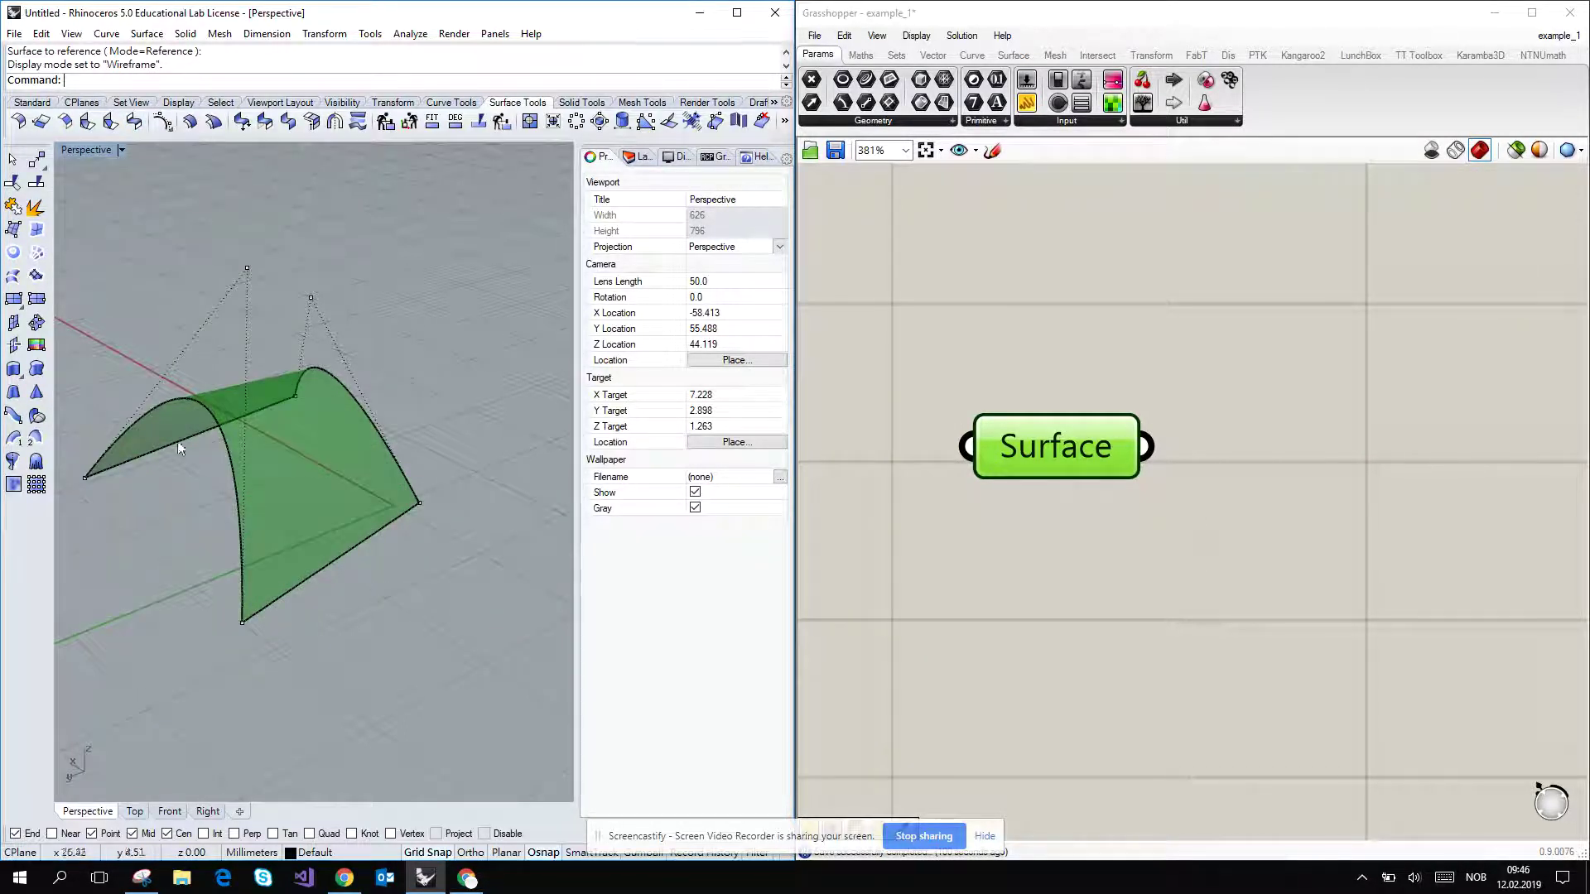
Add a Mesh Surface component to the Grasshopper canvas beside the Surface parameter.
scroll(1036, 387, "down", 4)
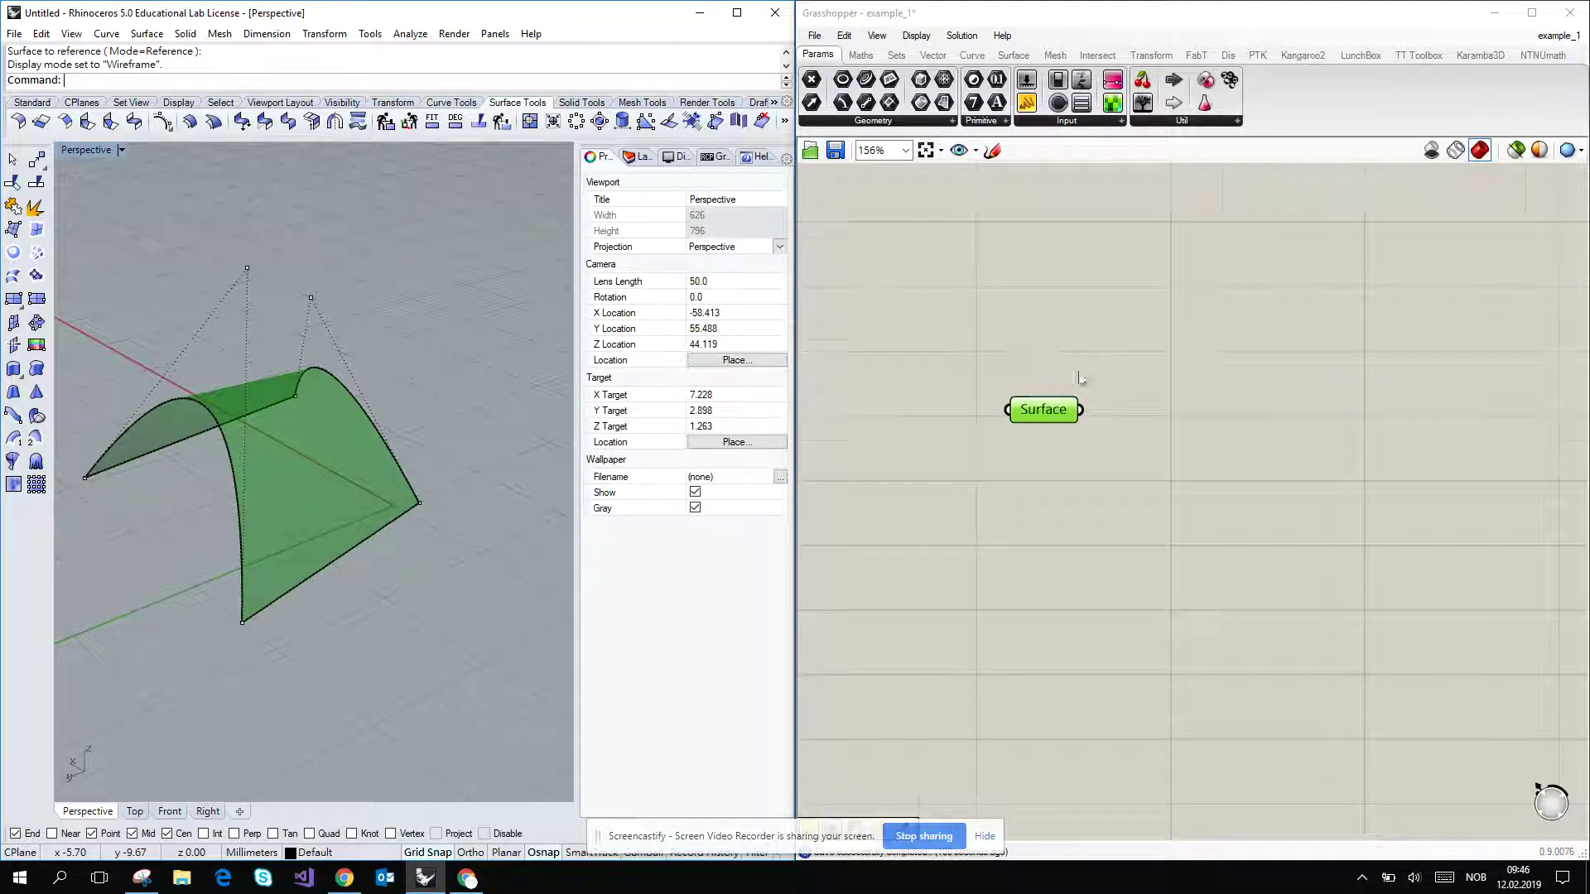
scroll(1083, 373, "up", 2)
right_click_drag(1155, 371, 1070, 370)
double_click(1096, 396)
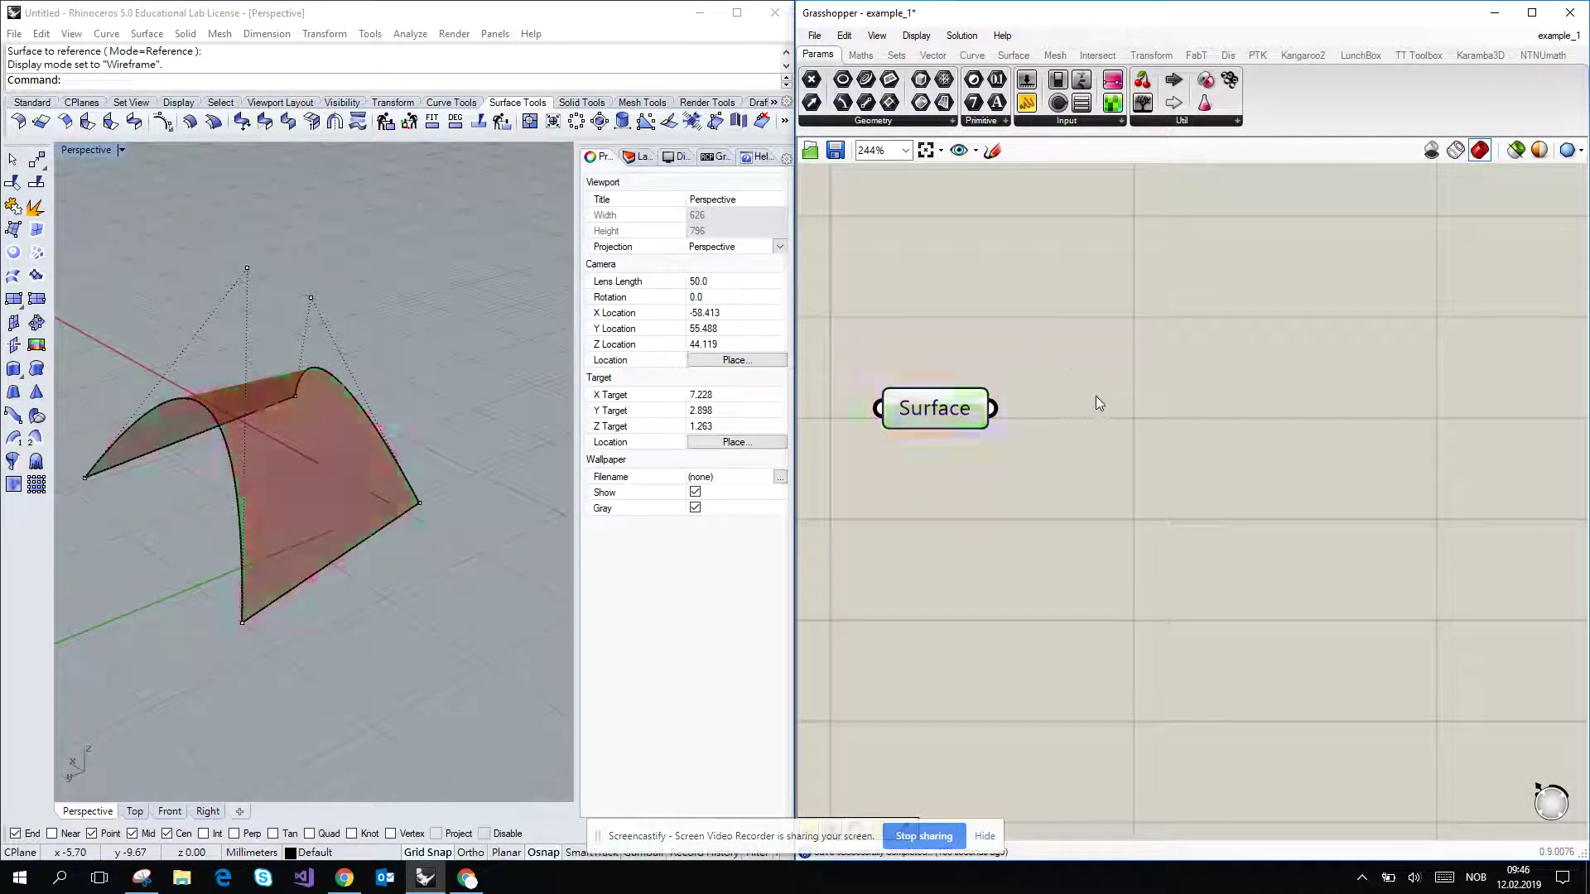
type("mesh")
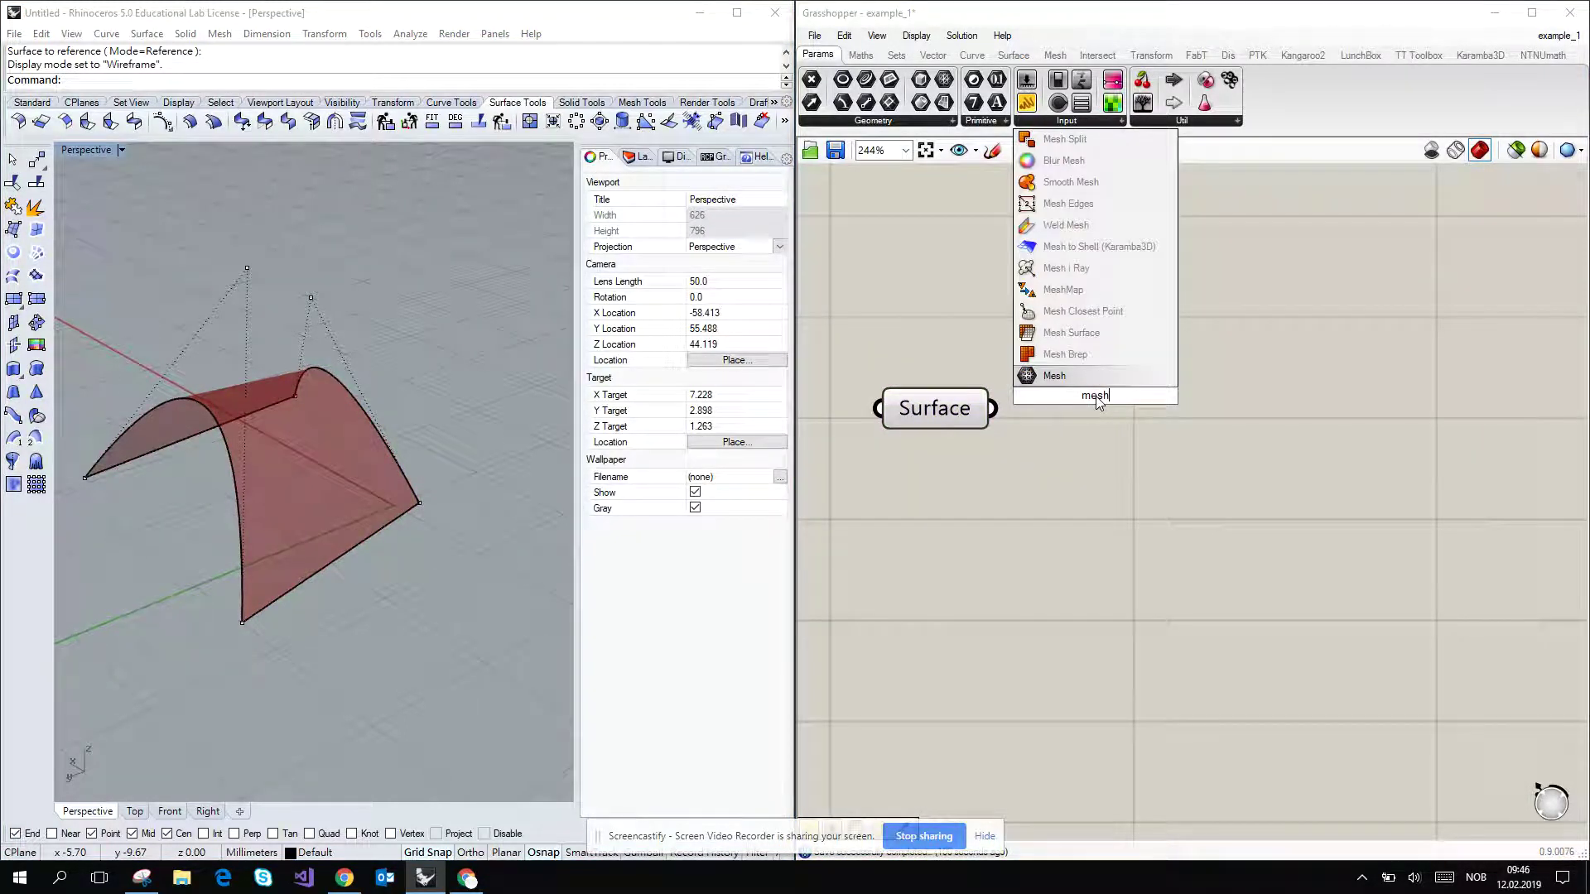
key("Up")
key("Up")
key("Return")
left_click_drag(1096, 396, 1365, 450)
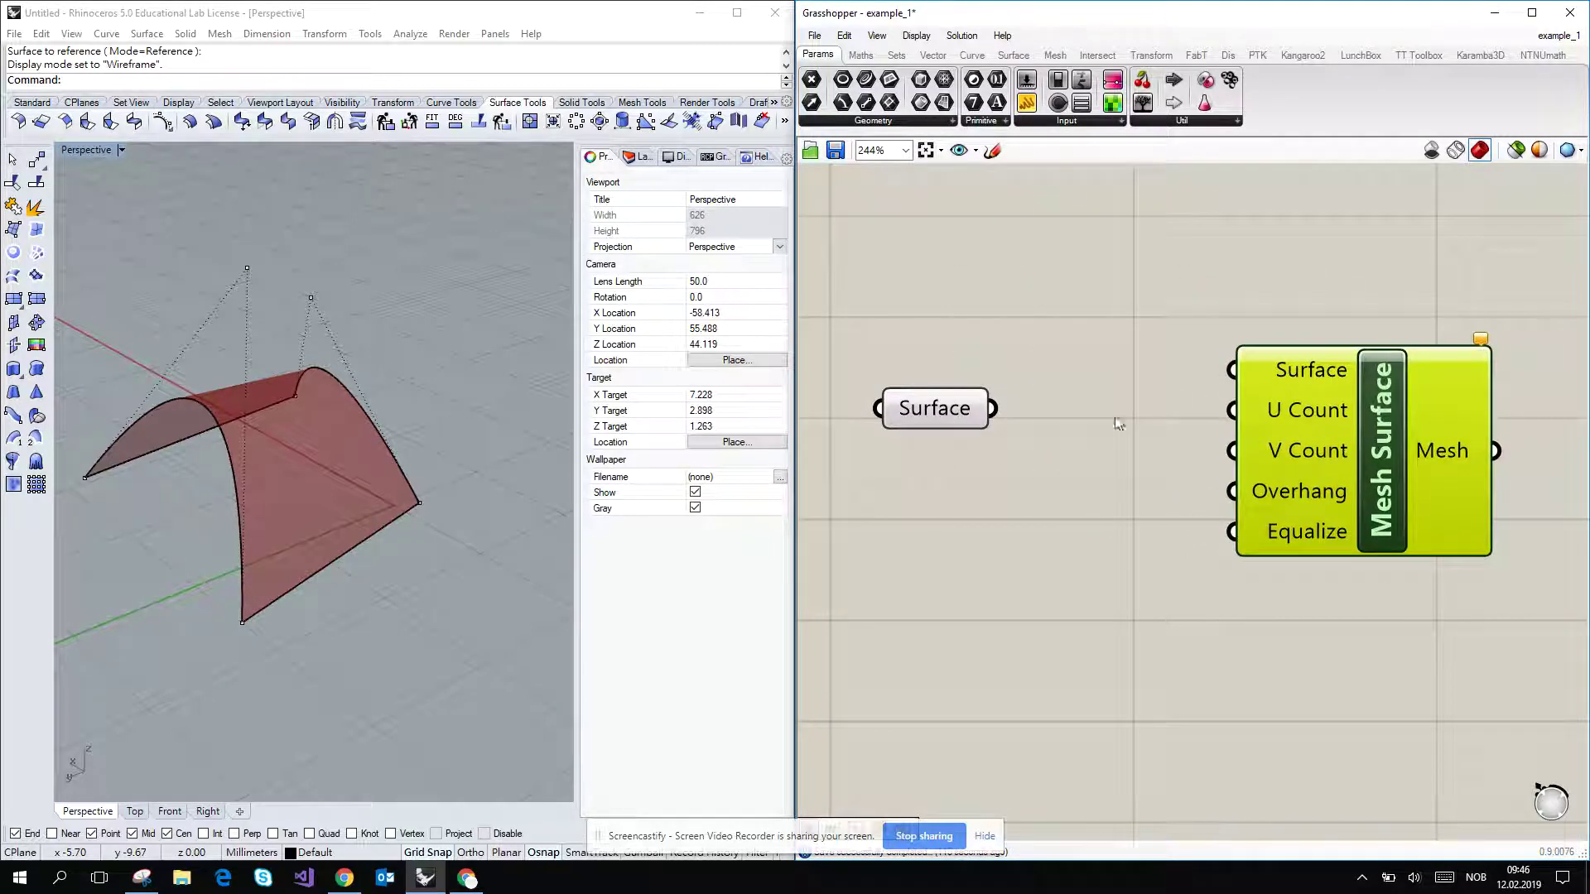
Connect the Surface parameter to the Surface input of Mesh Surface and move the parameter higher on the canvas.
left_click_drag(997, 407, 1234, 370)
left_click(934, 407)
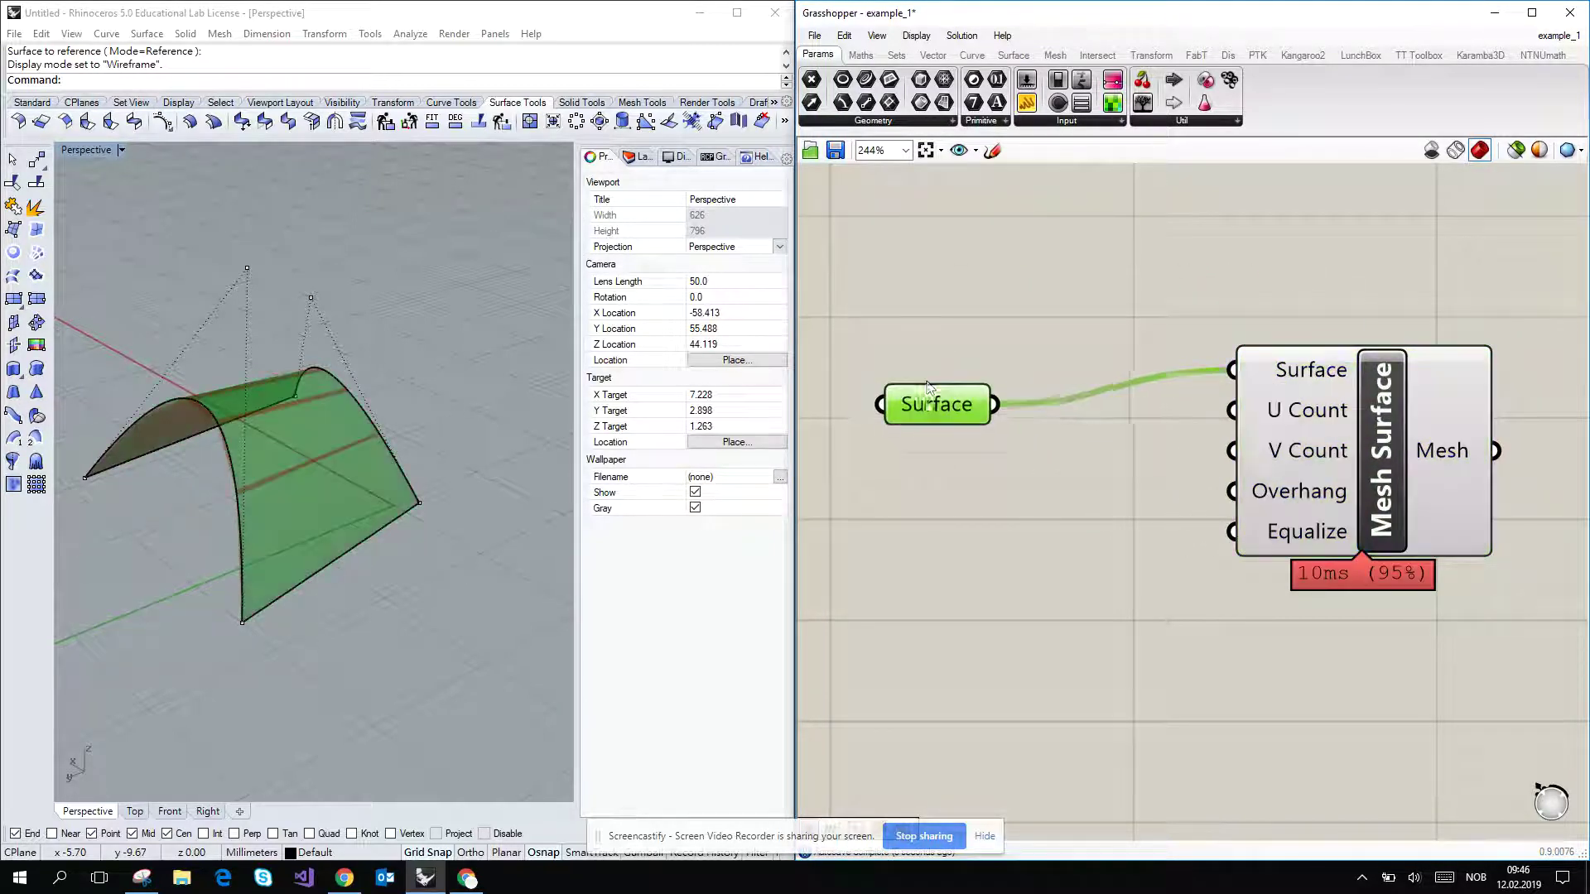
left_click_drag(934, 407, 978, 274)
Add a number slider with value 20 and connect it to both U Count and V Count of Mesh Surface.
double_click(1038, 454)
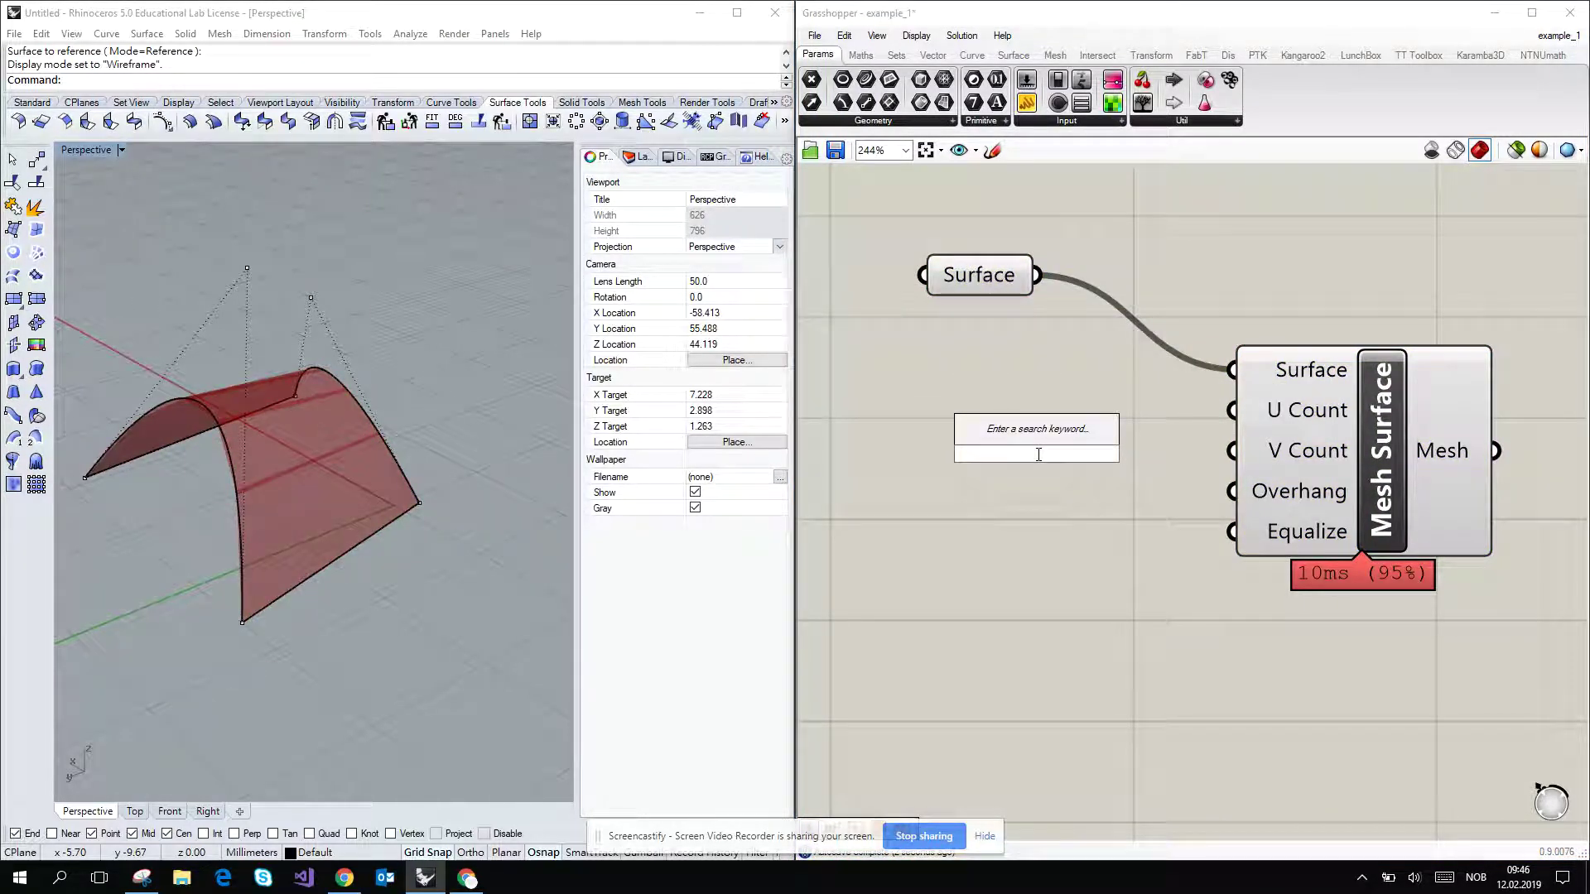
type("20")
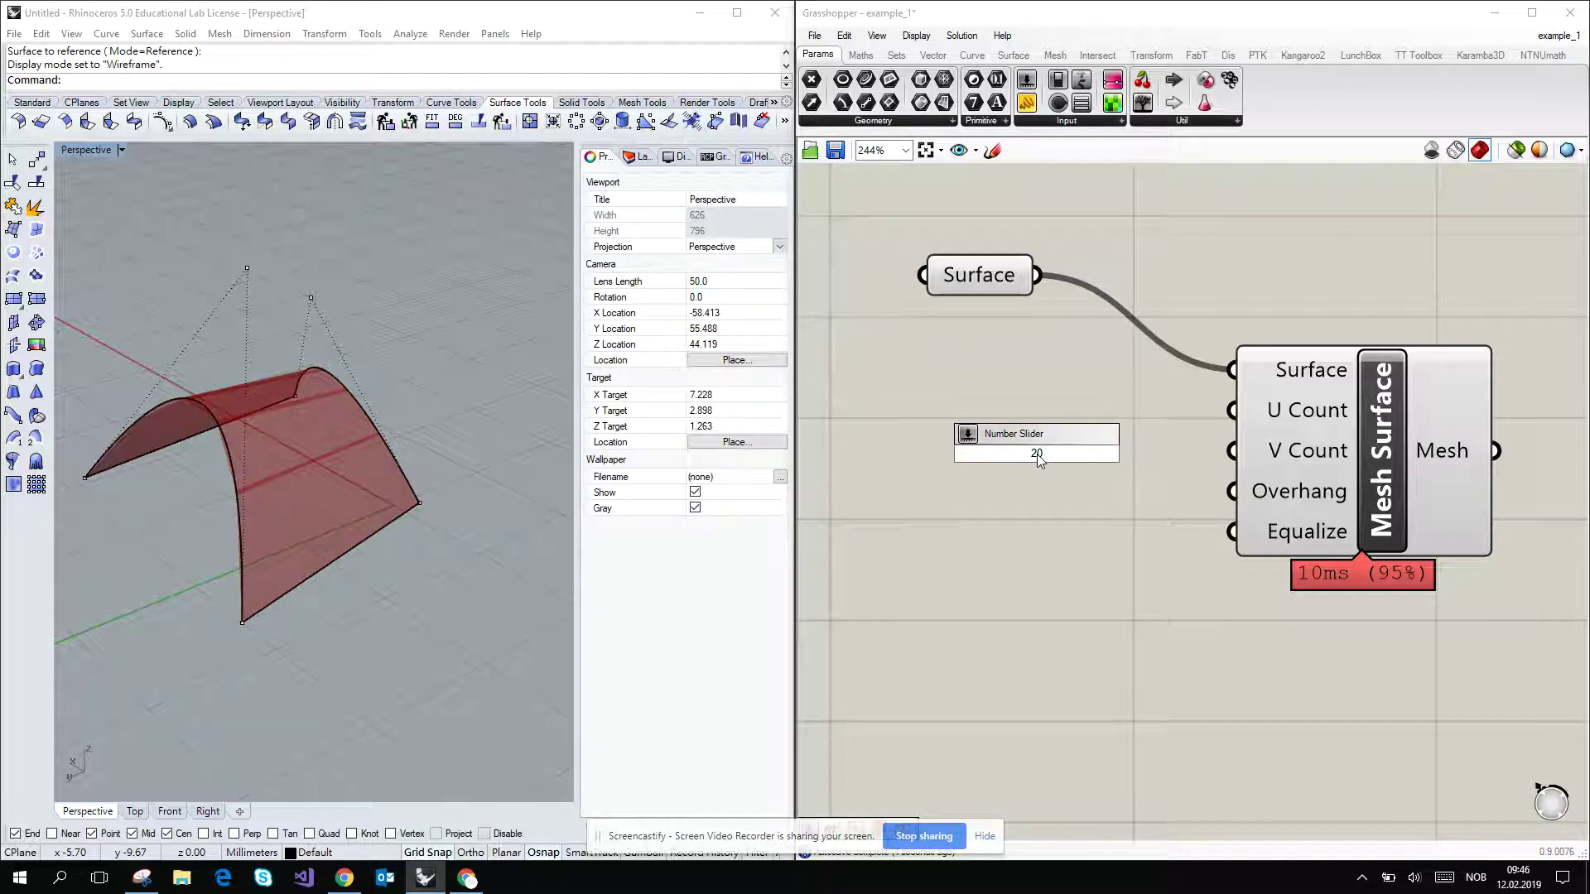
key("Return")
left_click_drag(1035, 462, 949, 418)
left_click_drag(1150, 410, 1232, 451)
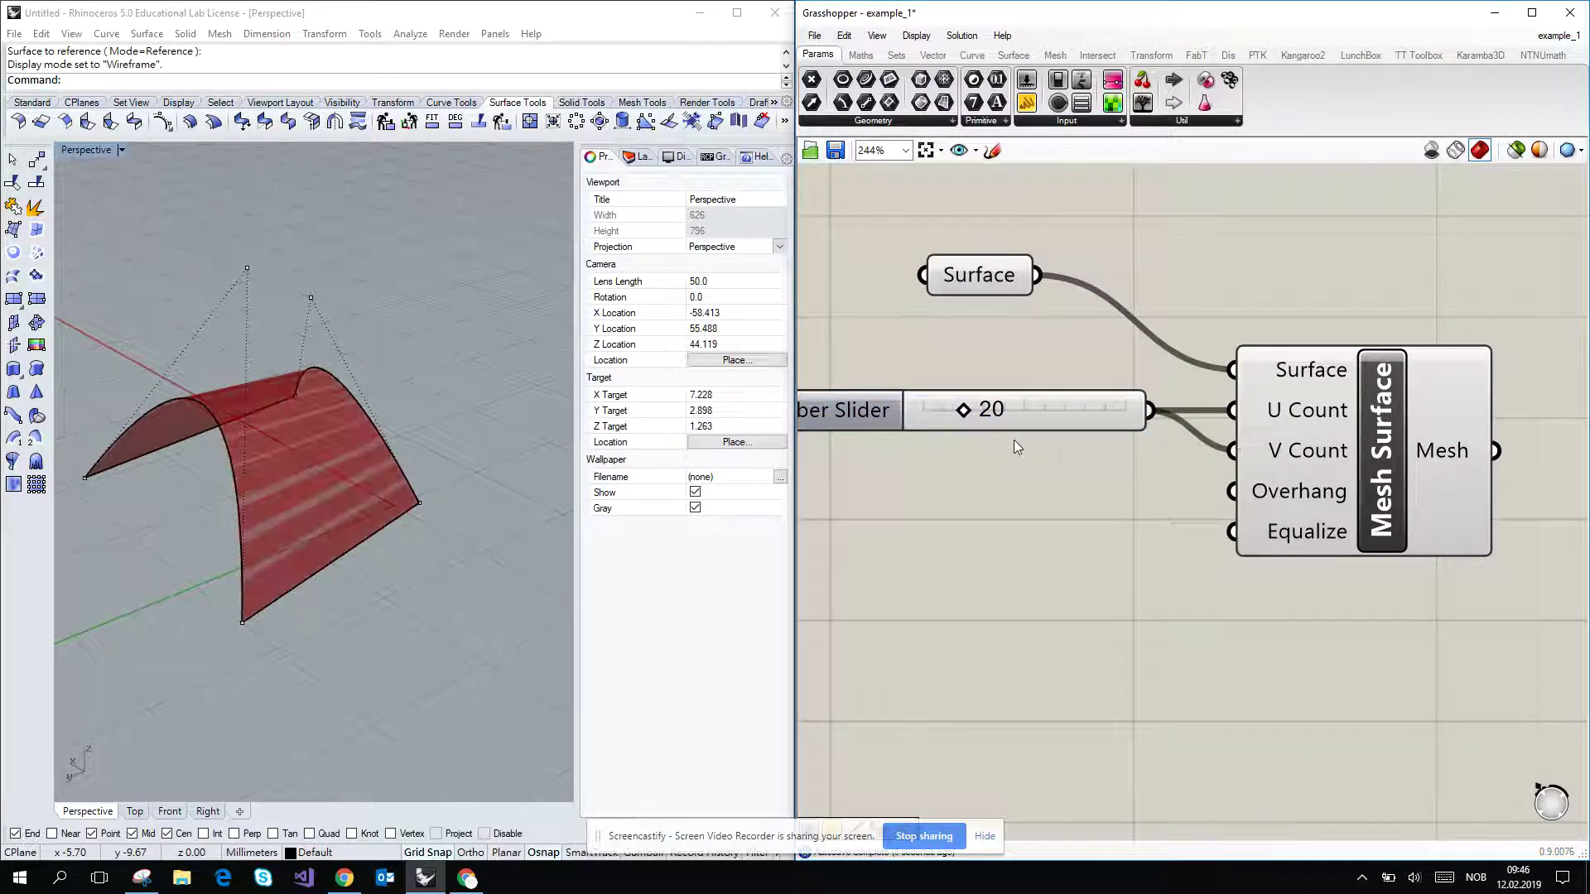
Lower the number slider that drives the mesh's U and V counts to 7.
left_click_drag(969, 414, 941, 420)
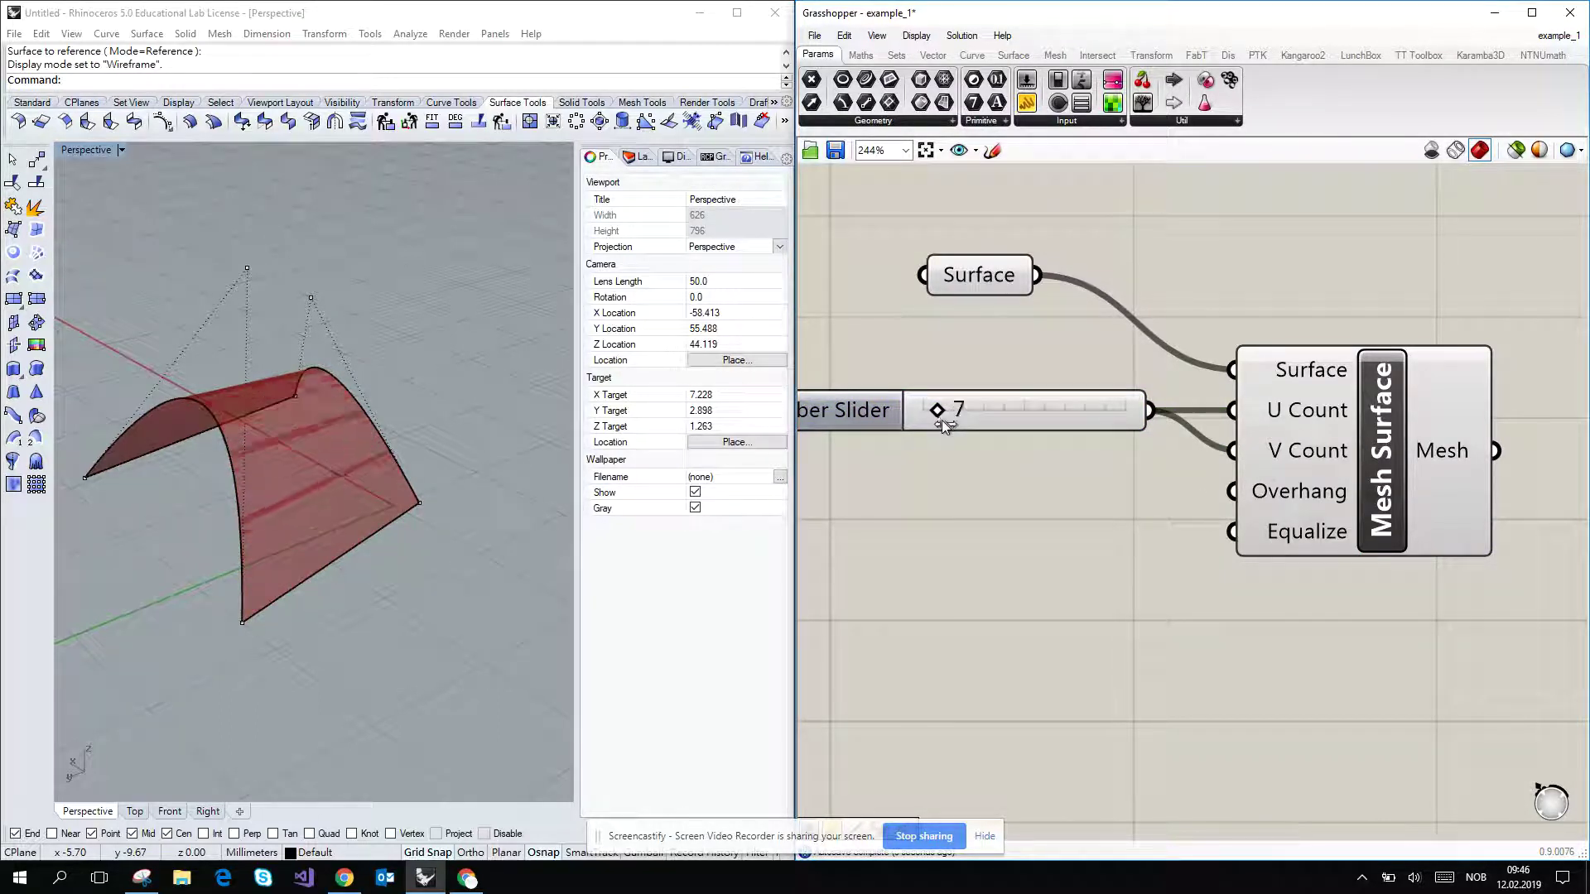
scroll(941, 422, "down", 2)
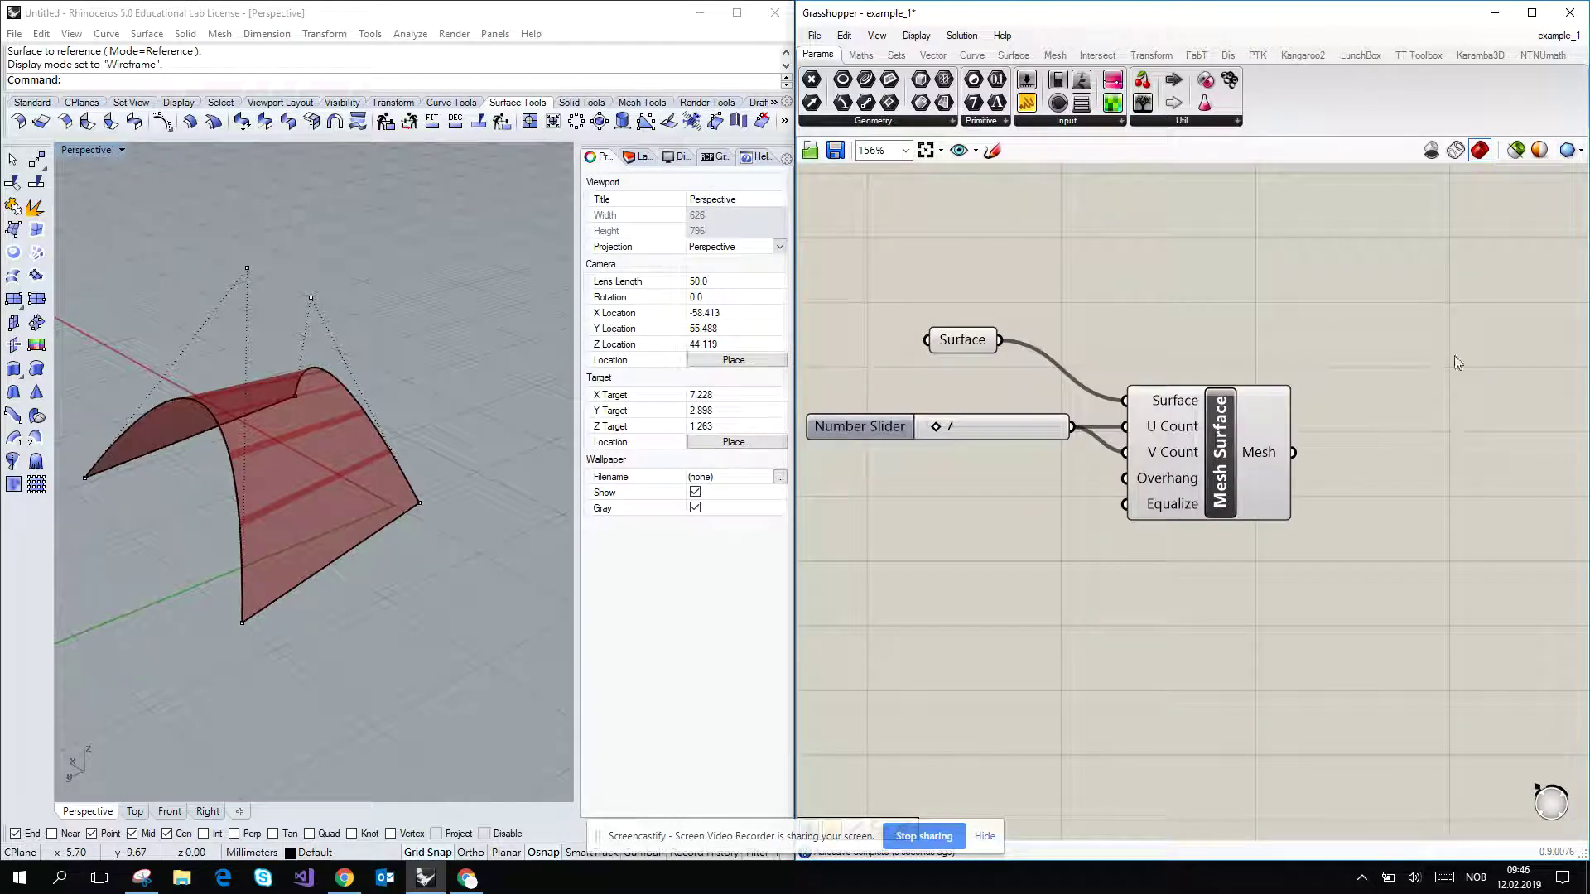
Add a Mesh Edges component and connect the Mesh output of Mesh Surface to its Mesh input.
double_click(1458, 350)
type("edges")
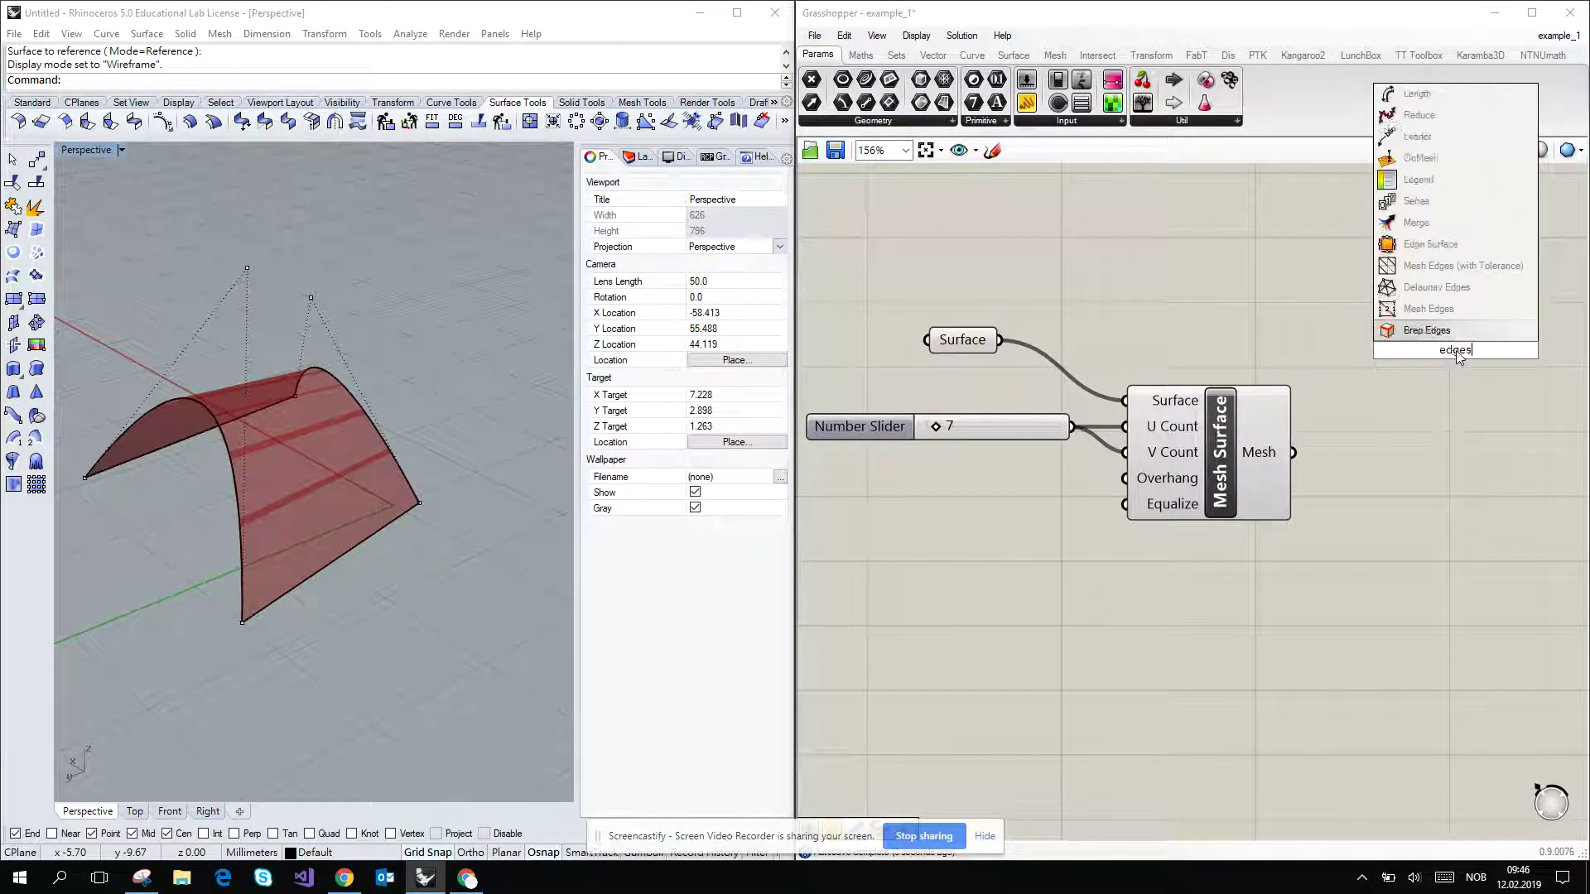
key("Up")
key("Return")
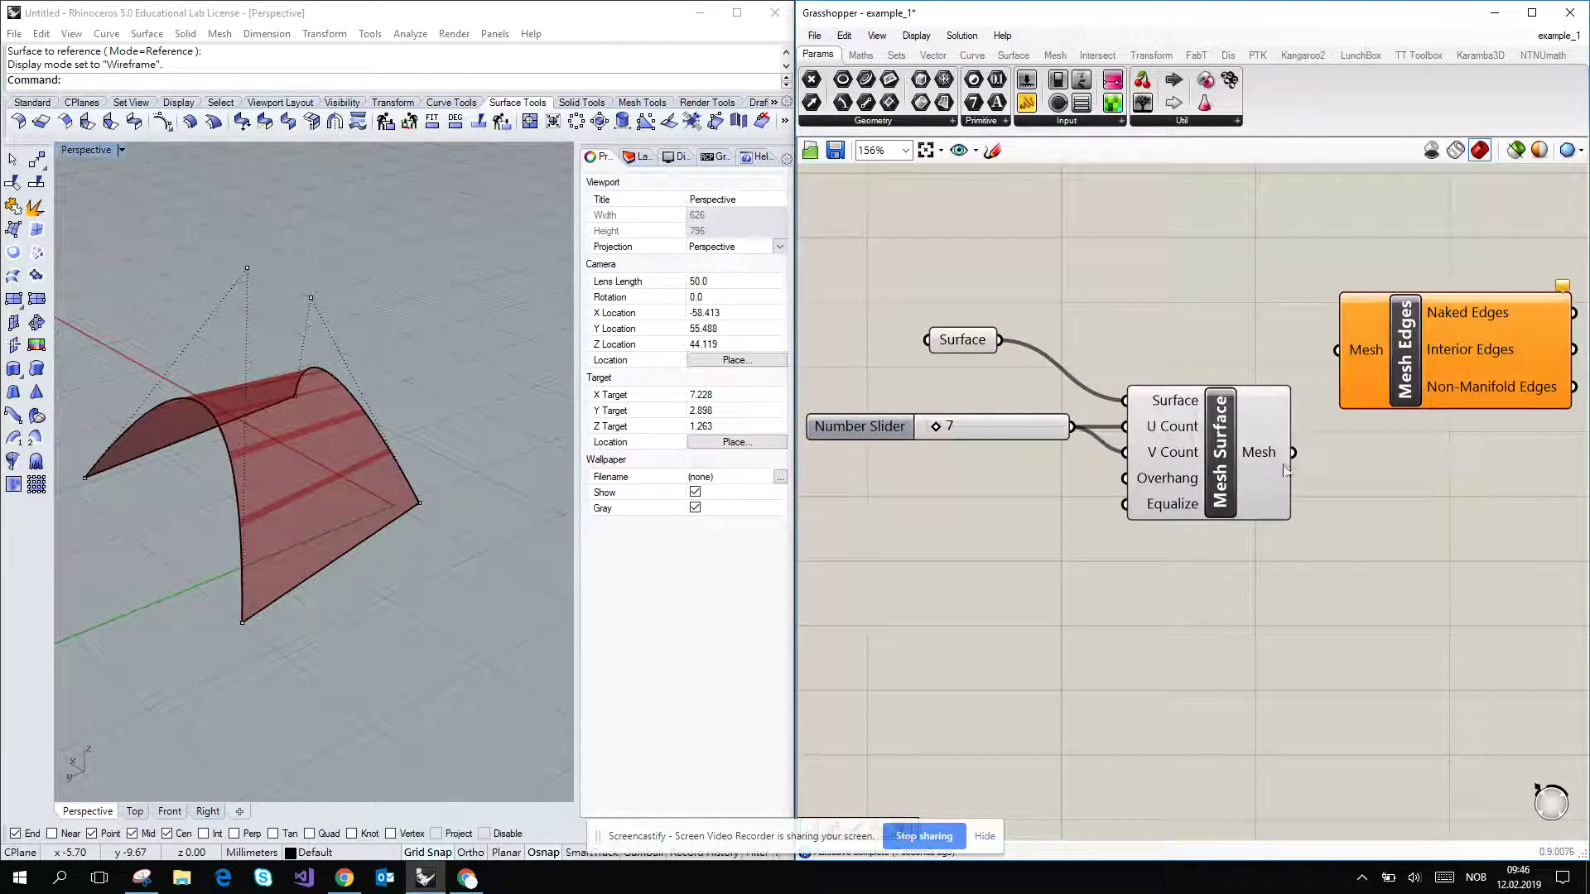
left_click_drag(1292, 452, 1327, 361)
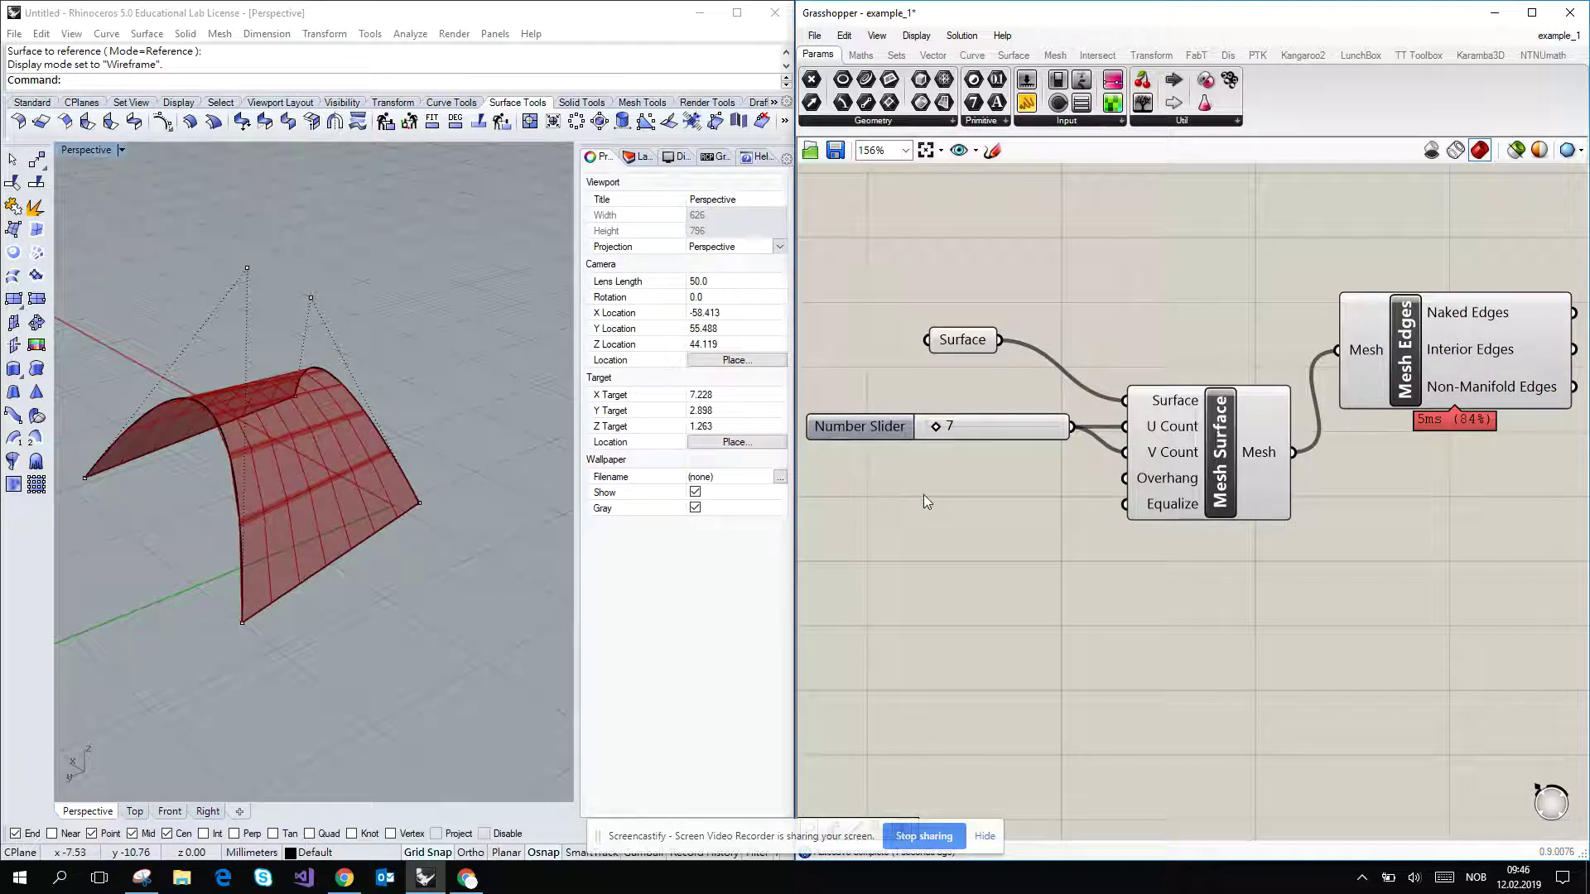
Lower the number slider that drives the mesh's U and V counts to 4.
left_click_drag(935, 433, 932, 434)
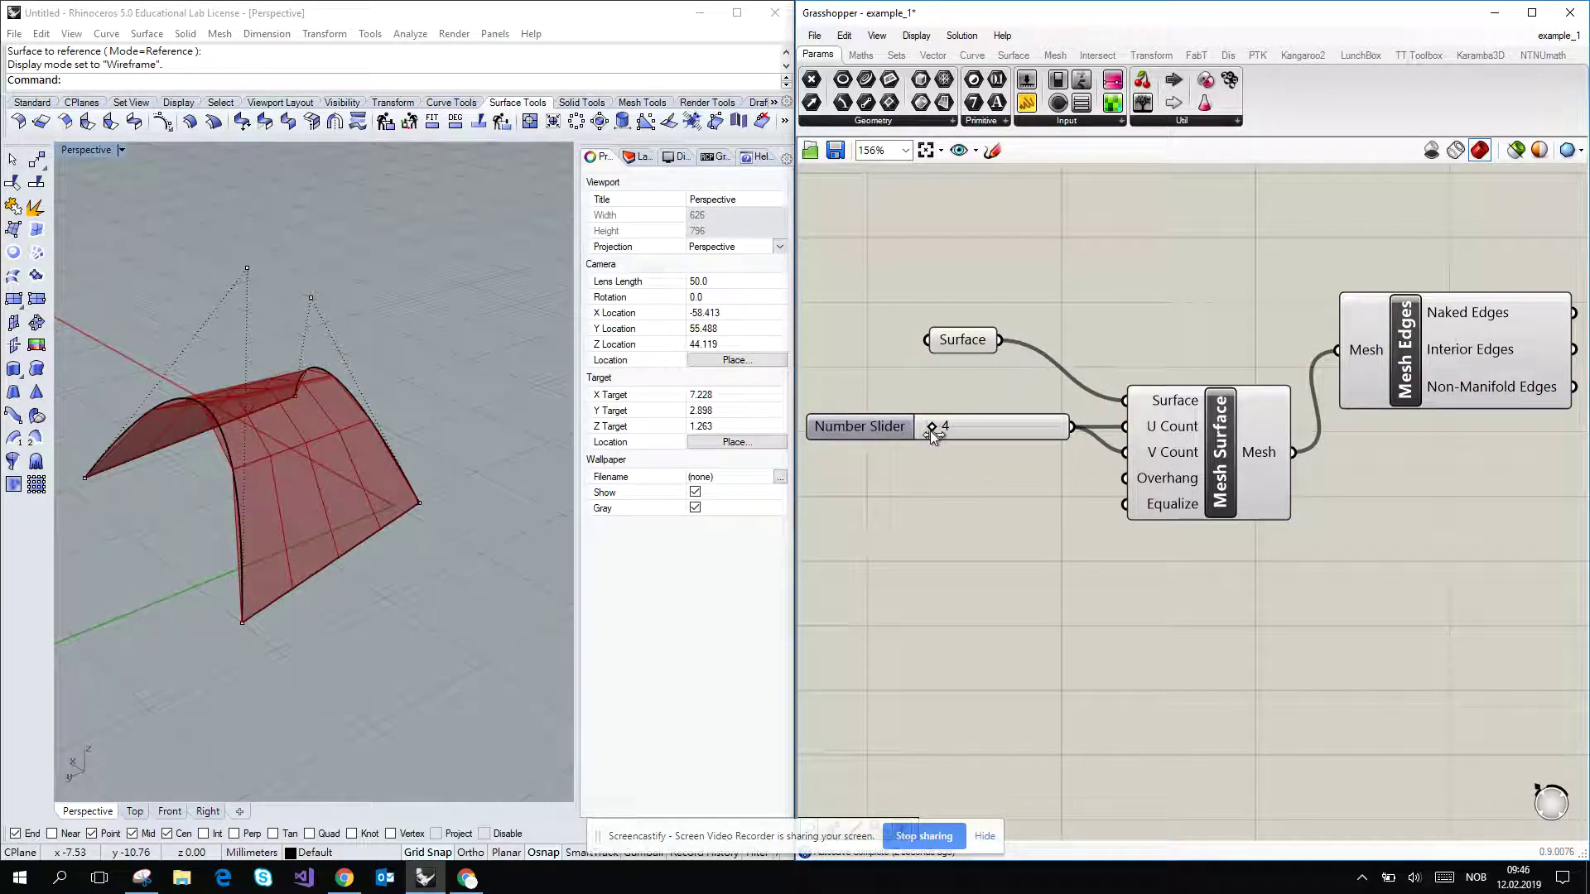
right_click_drag(429, 355, 411, 448)
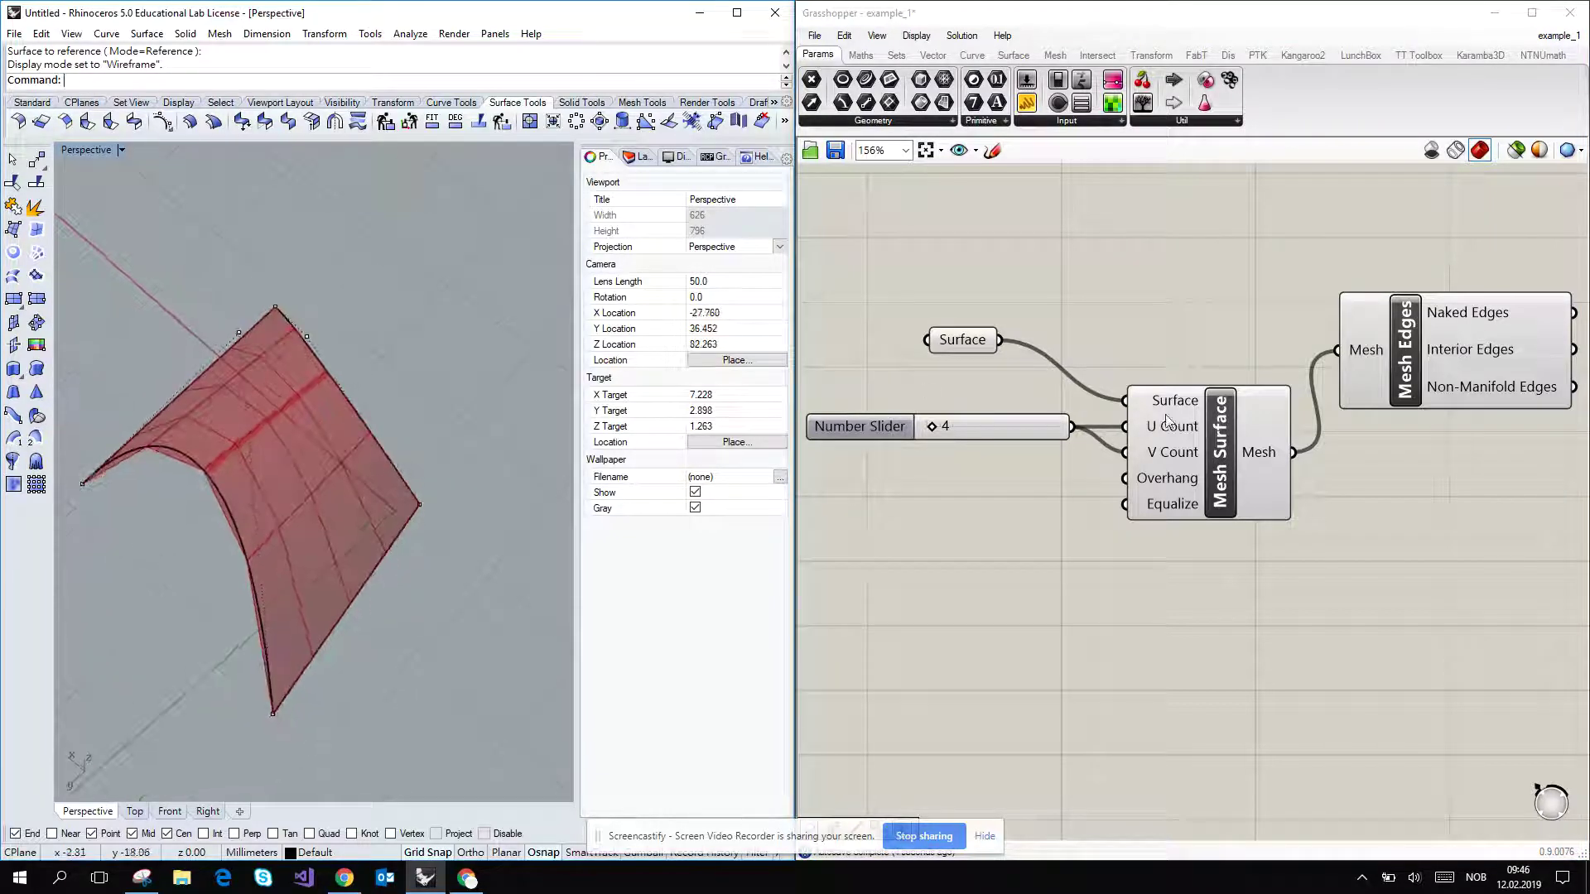
right_click_drag(1467, 550, 1169, 511)
scroll(1374, 540, "down", 2)
left_click_drag(1220, 416, 1250, 416)
left_click_drag(932, 440, 931, 447)
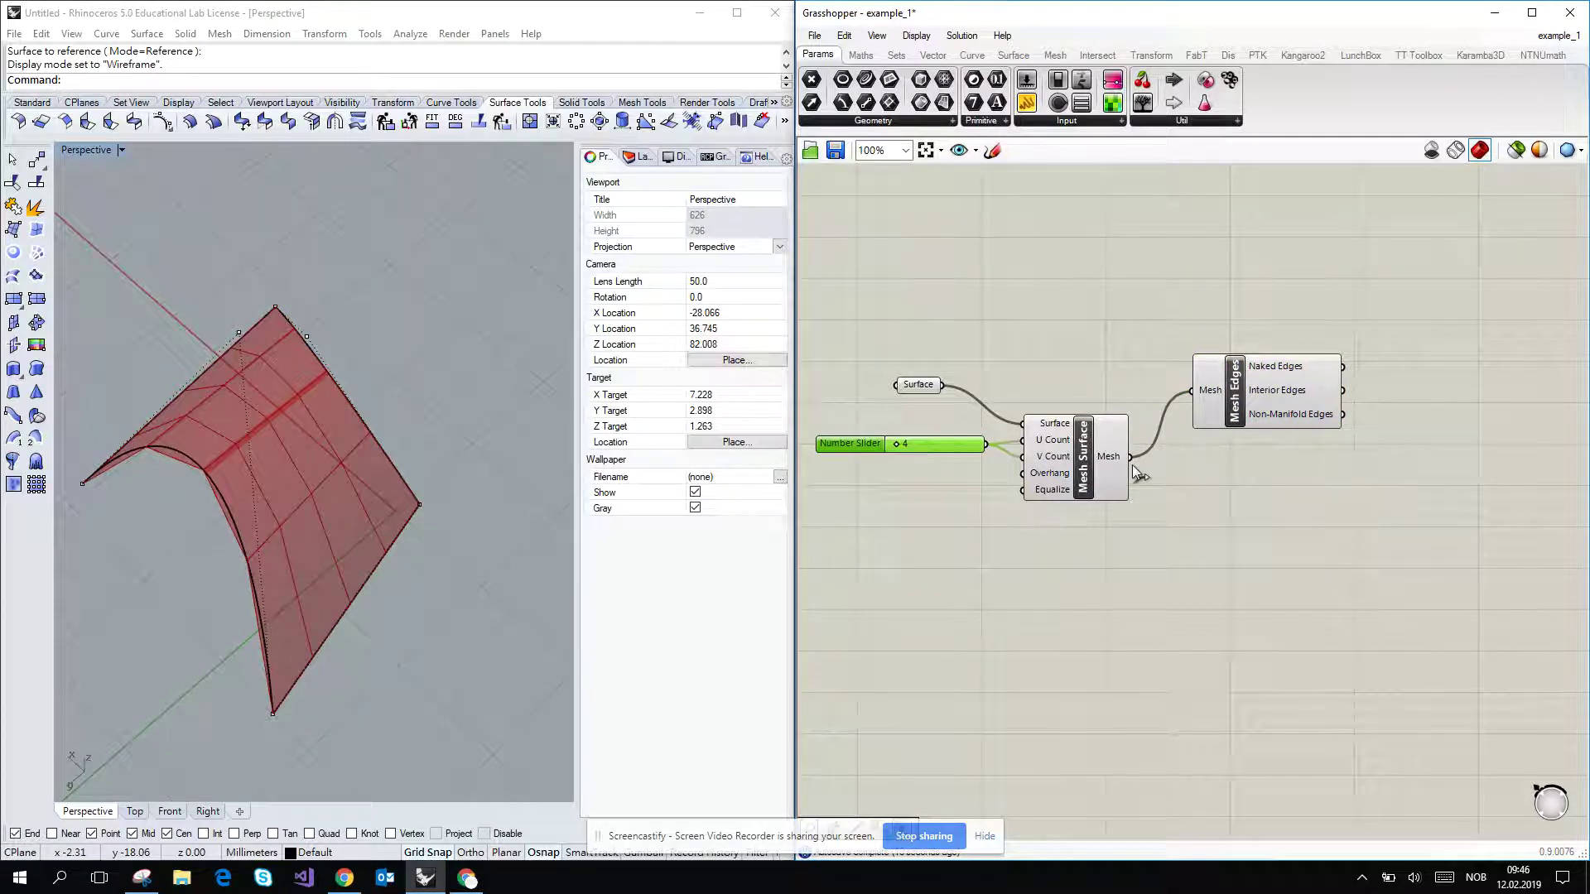
Add a Line parameter to the canvas beside the outputs of Mesh Edges.
right_click_drag(1370, 483, 1209, 448)
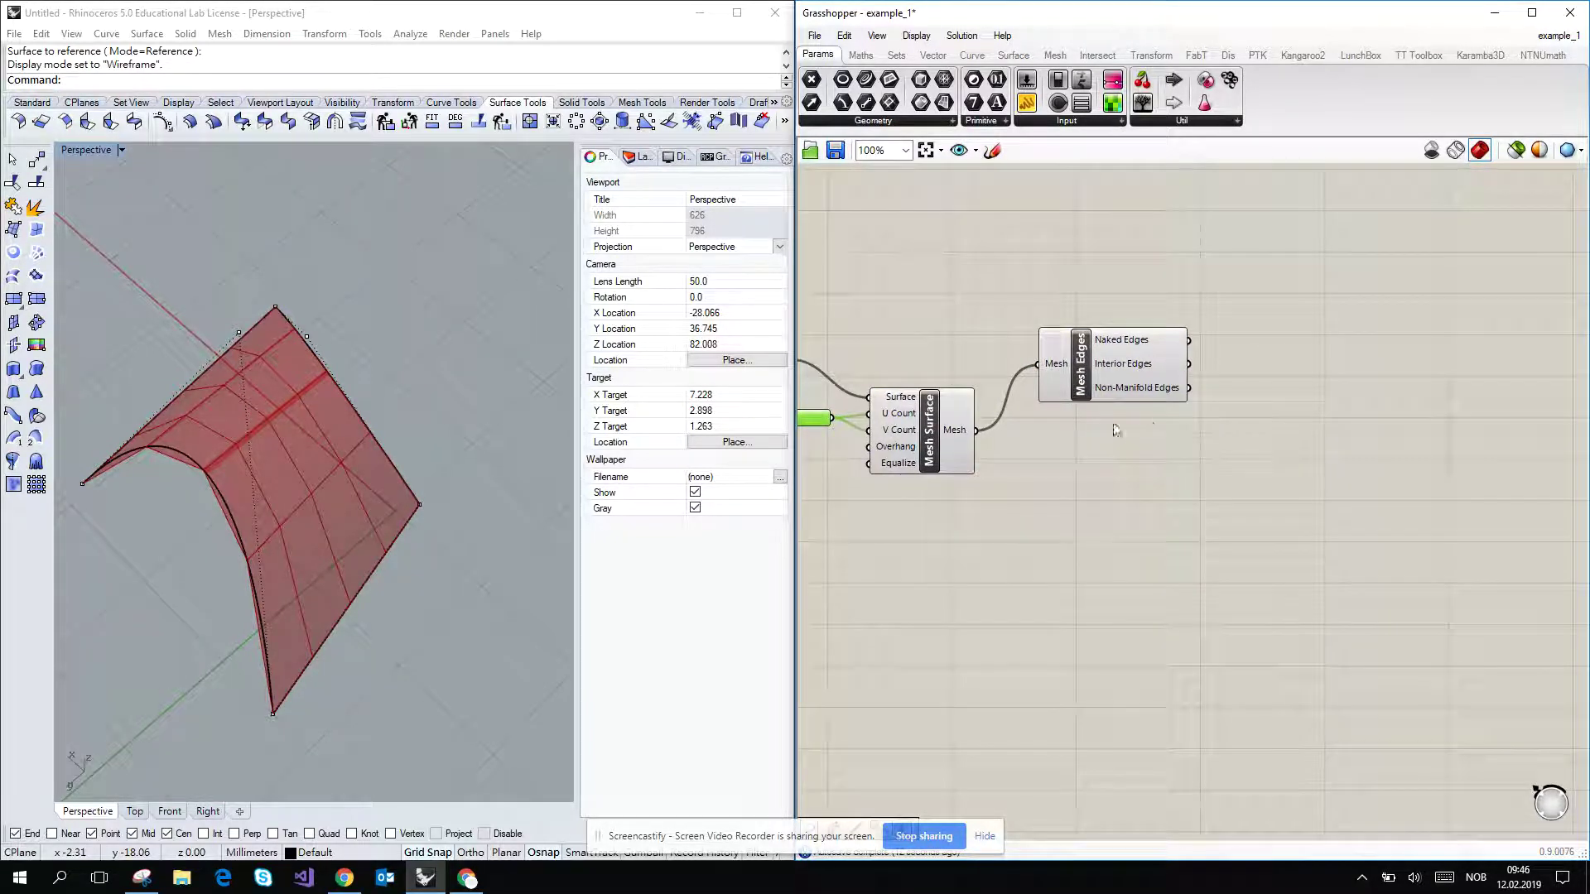
right_click_drag(1341, 348, 1281, 373)
scroll(1131, 356, "up", 2)
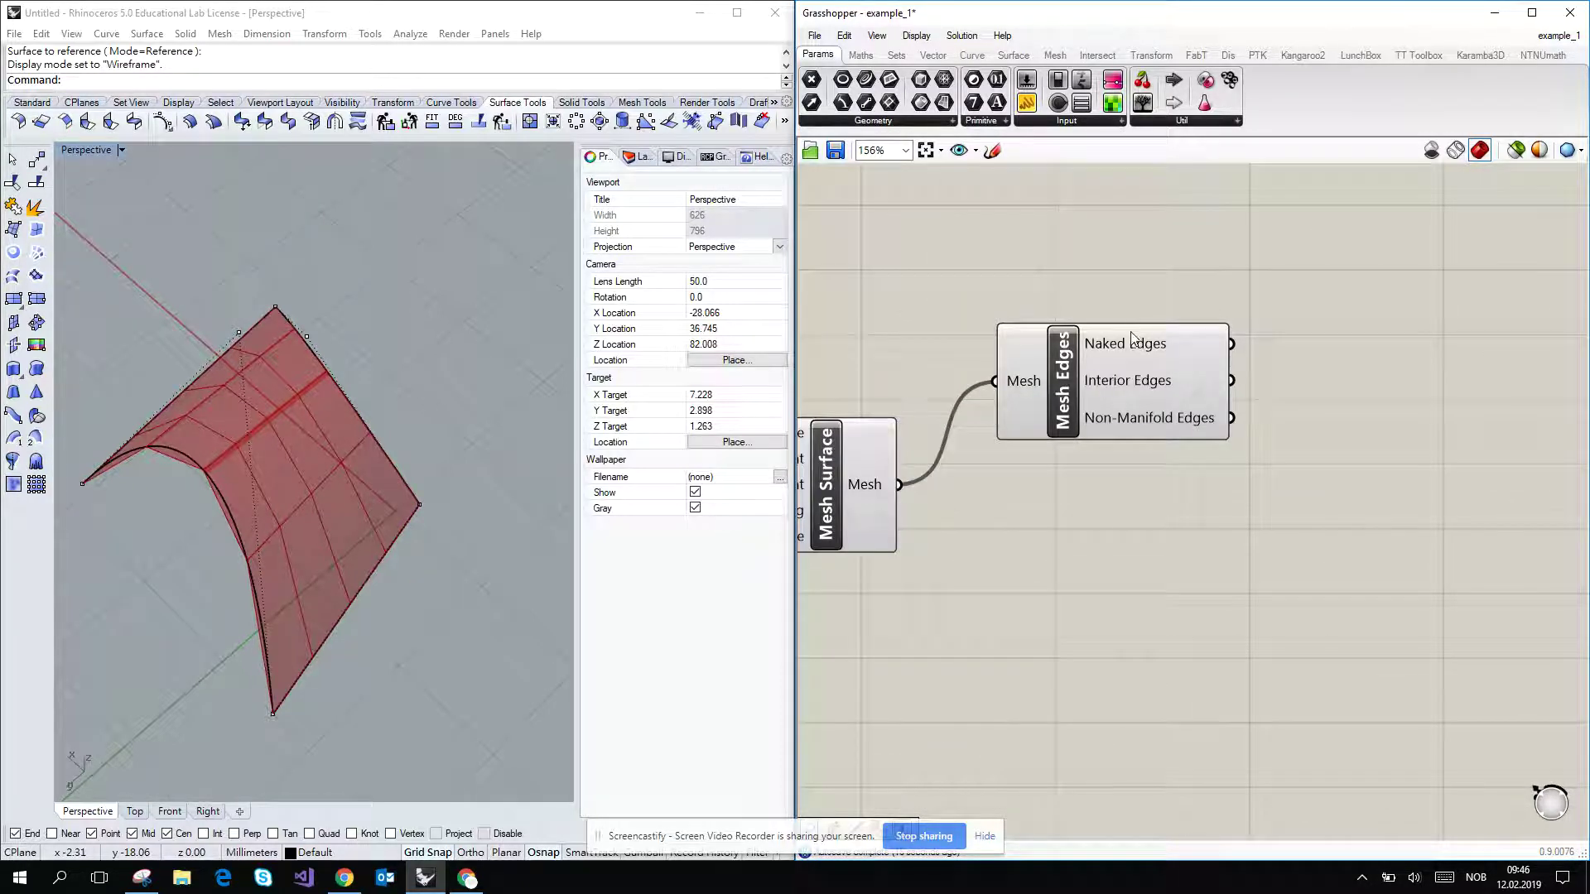
scroll(1126, 354, "up", 3)
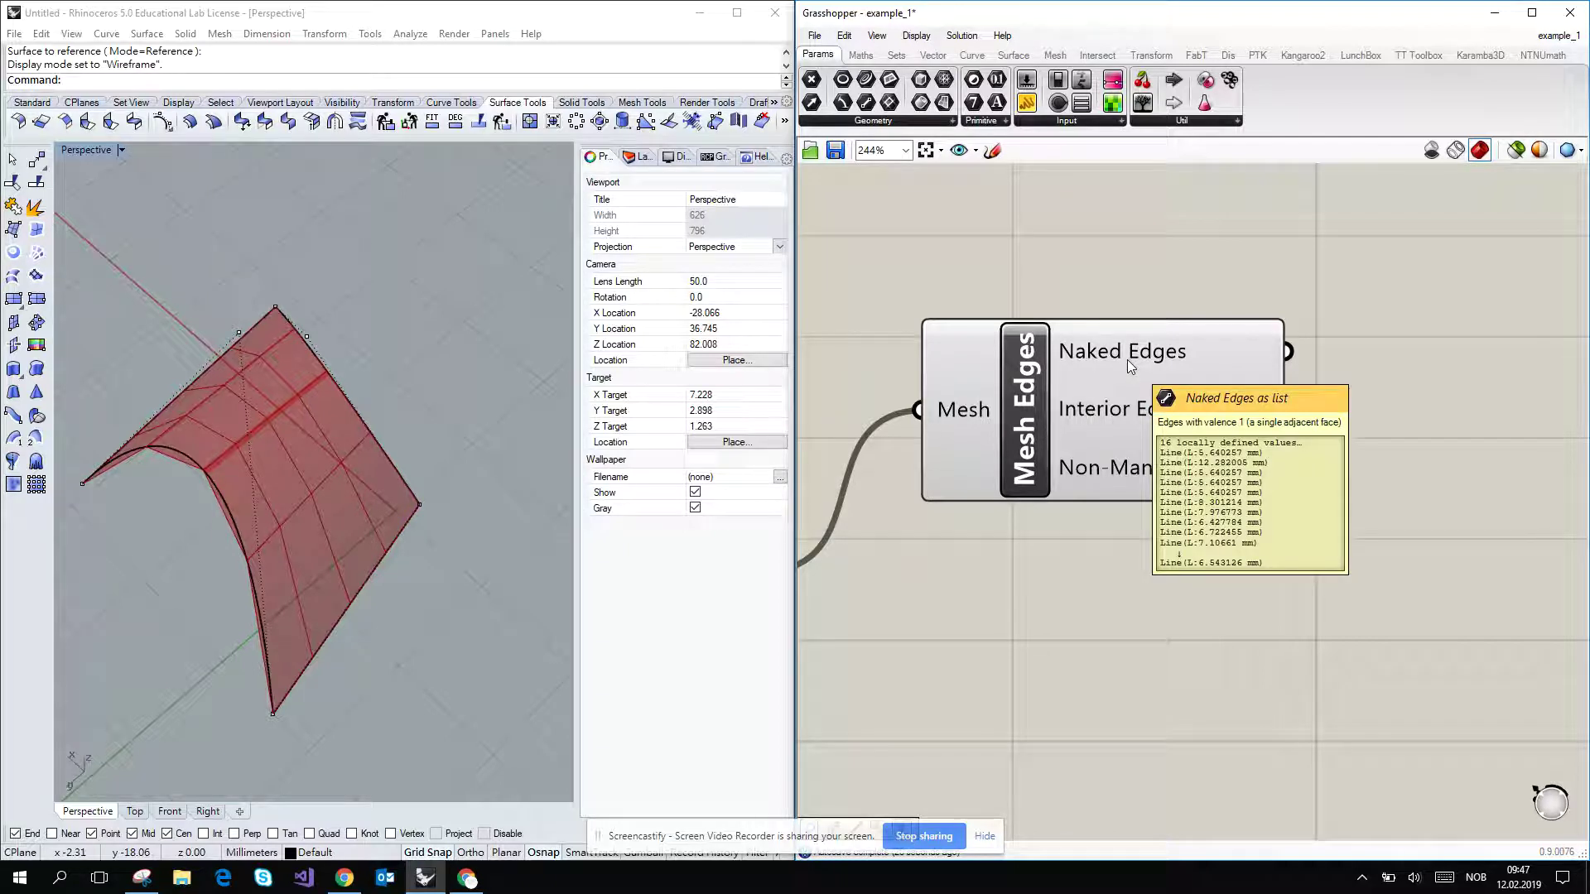
scroll(1124, 419, "down", 4)
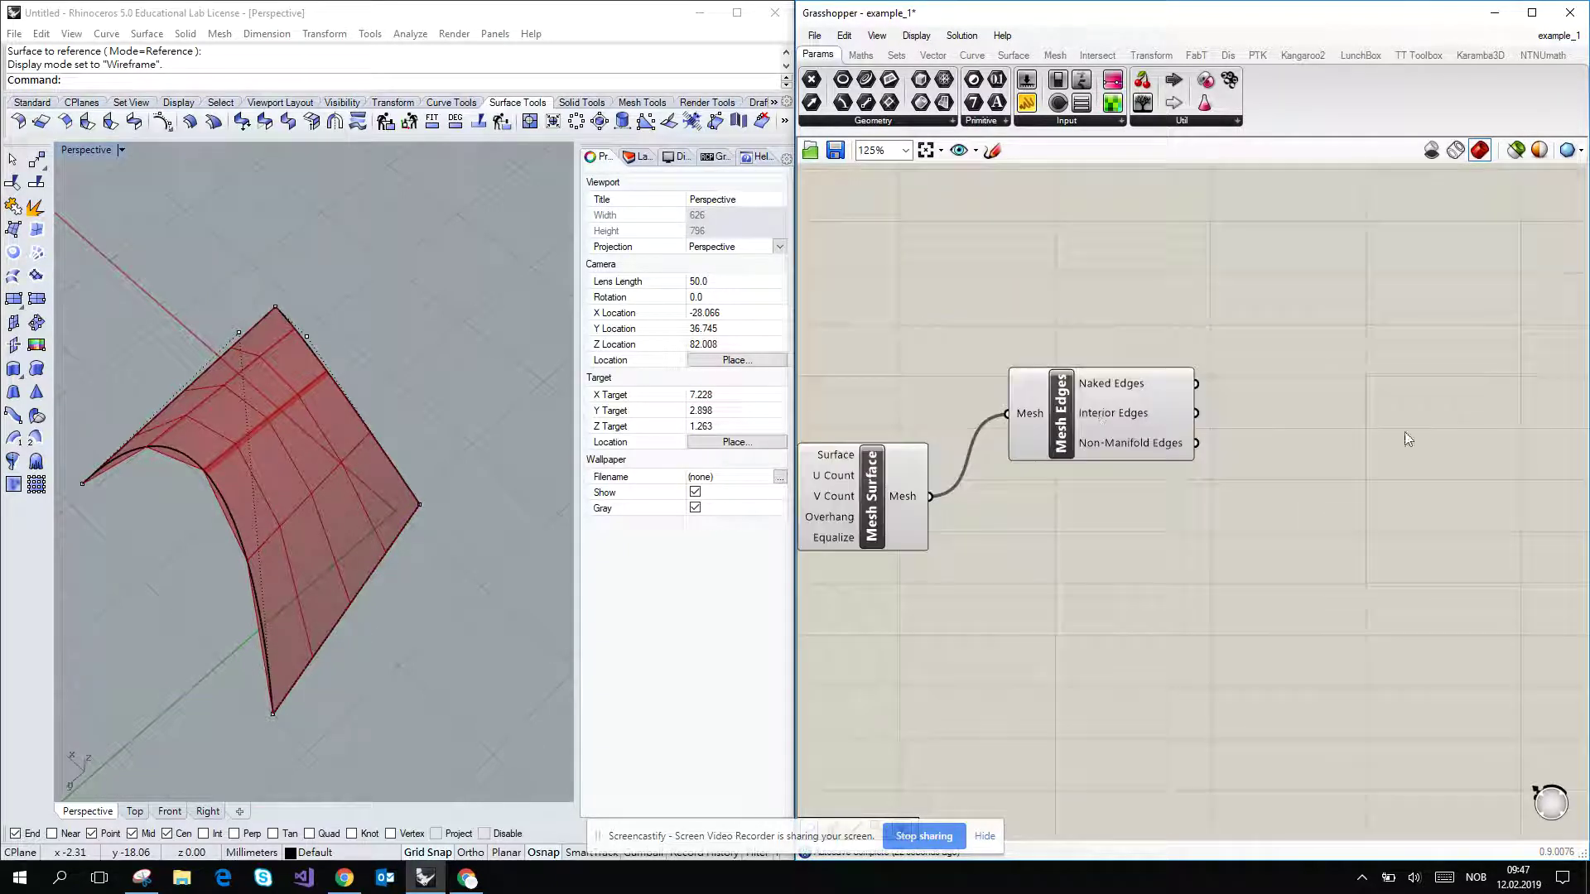
double_click(1323, 397)
type("line")
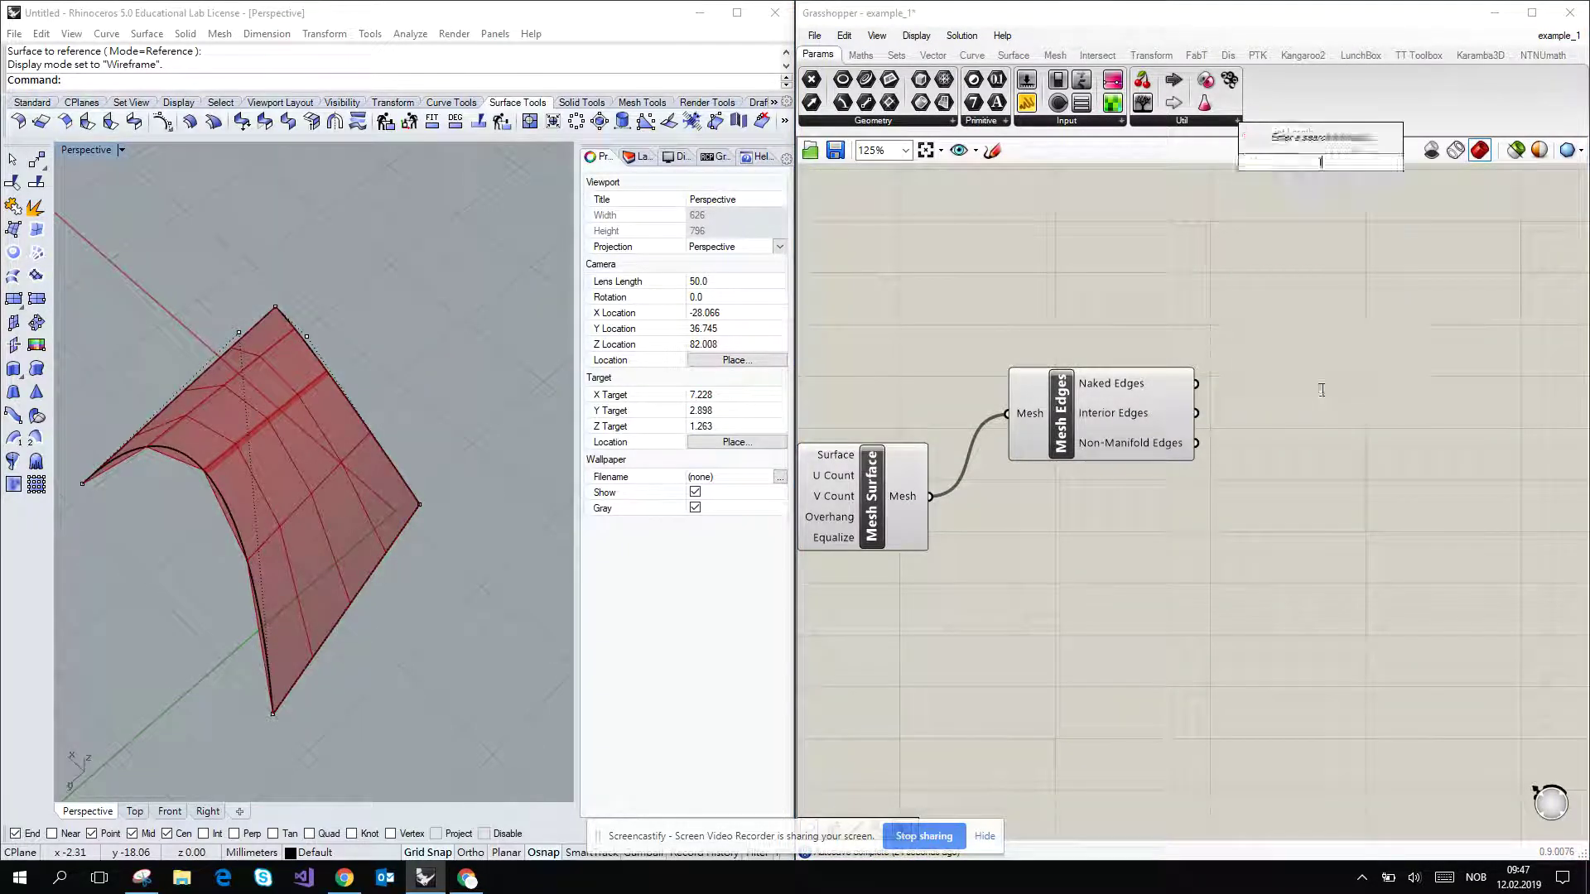
key("Up")
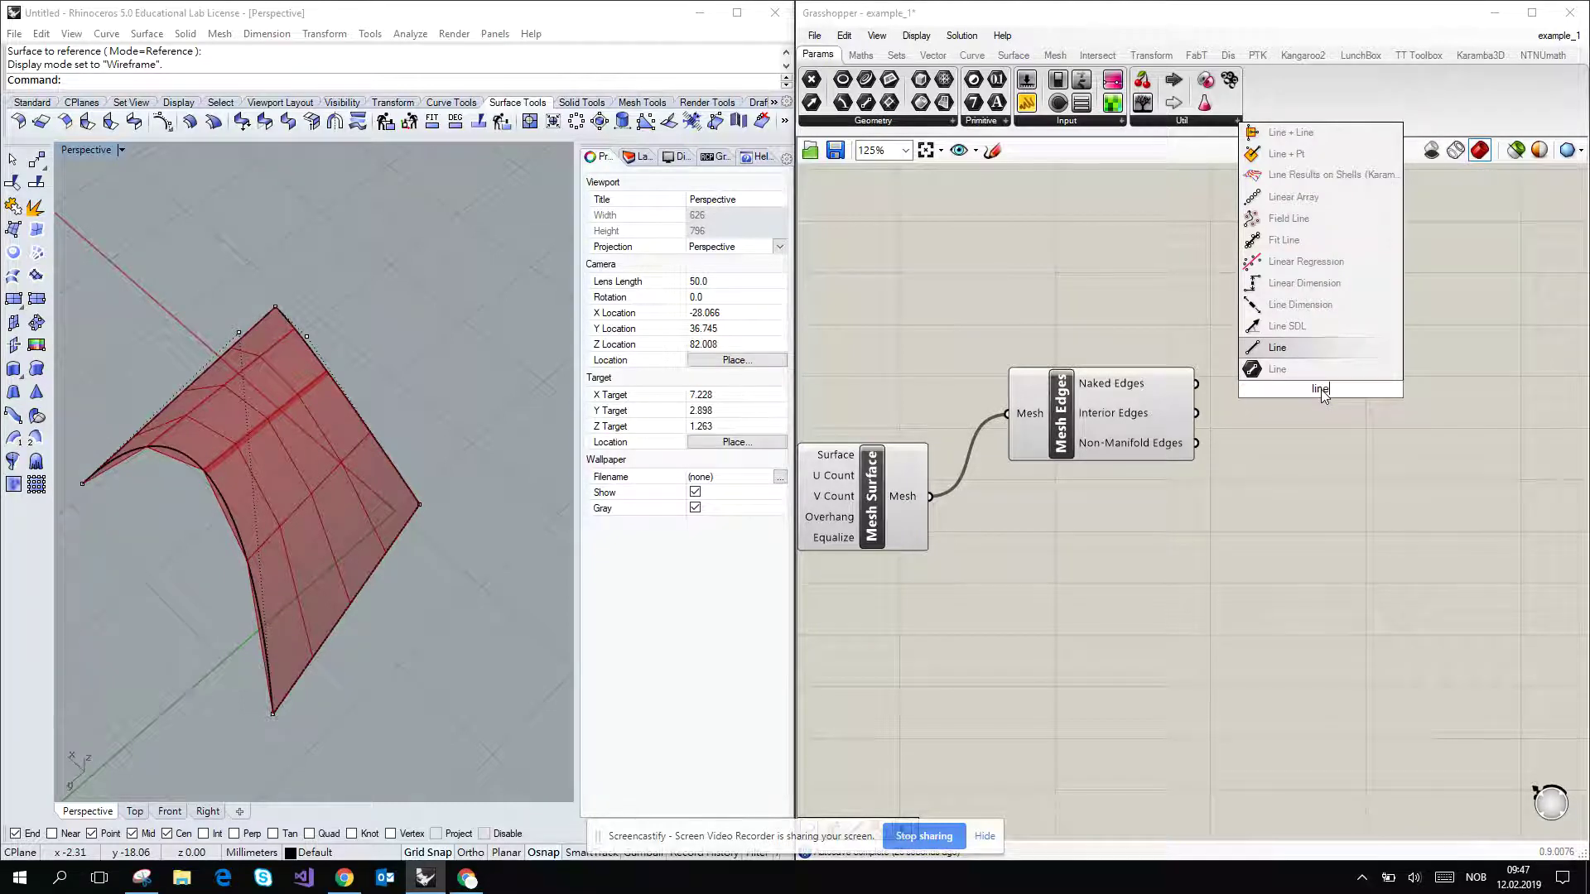
key("Return")
Connect both the Naked Edges and Interior Edges outputs of Mesh Edges to the Line parameter and move the parameter closer.
scroll(1323, 397, "up", 3)
left_click_drag(1132, 378, 1275, 401)
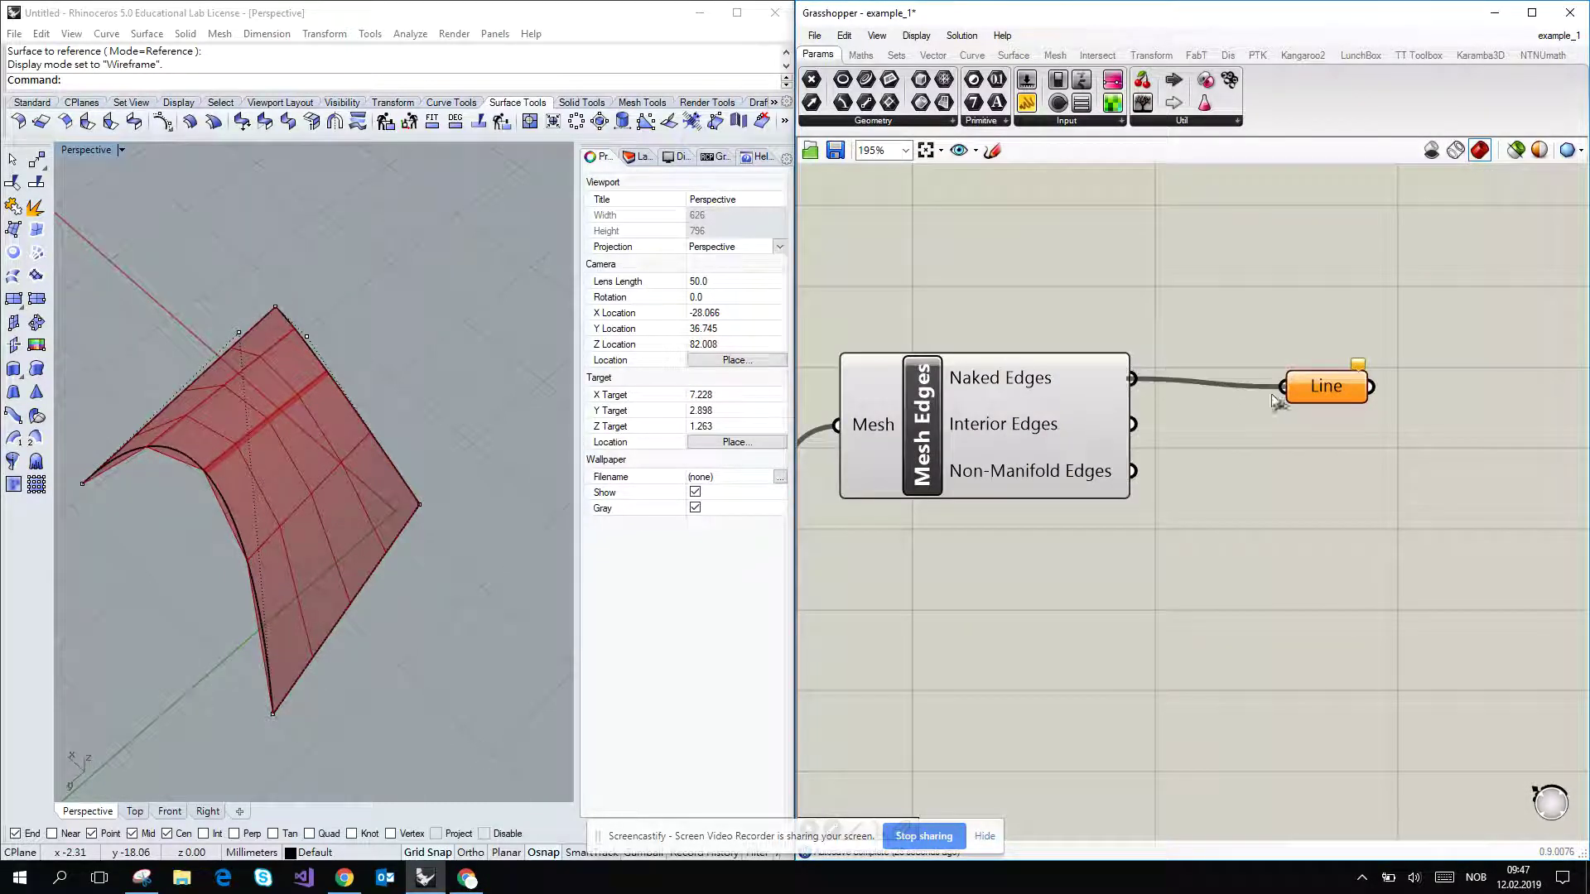
left_click_drag(1132, 424, 1280, 418, "shift")
mouse_move(1280, 418)
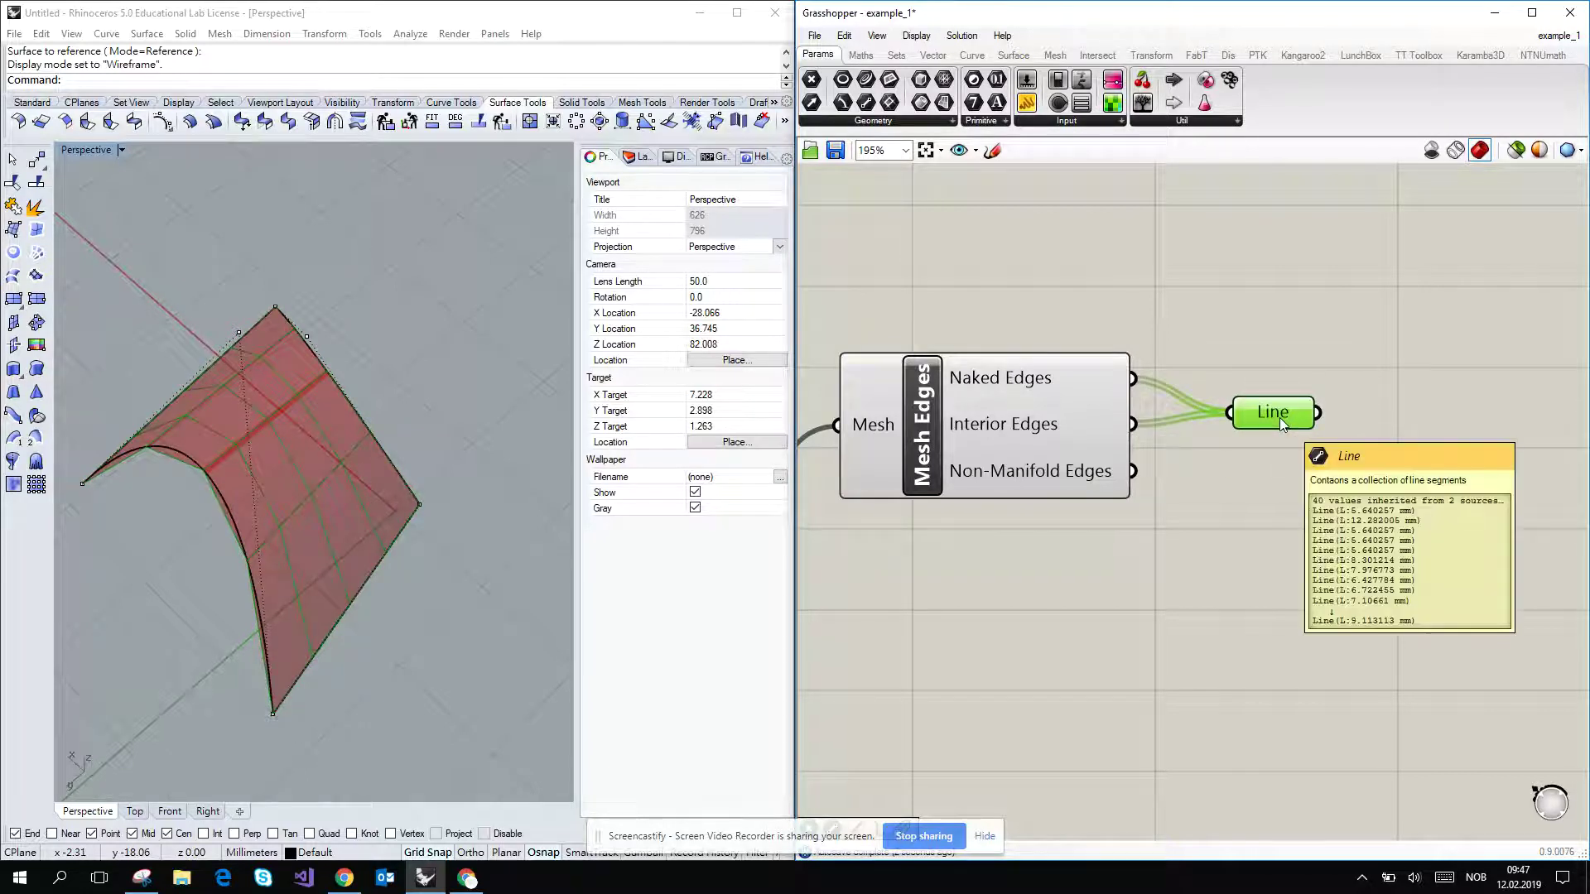
right_click_drag(1319, 361, 1290, 380)
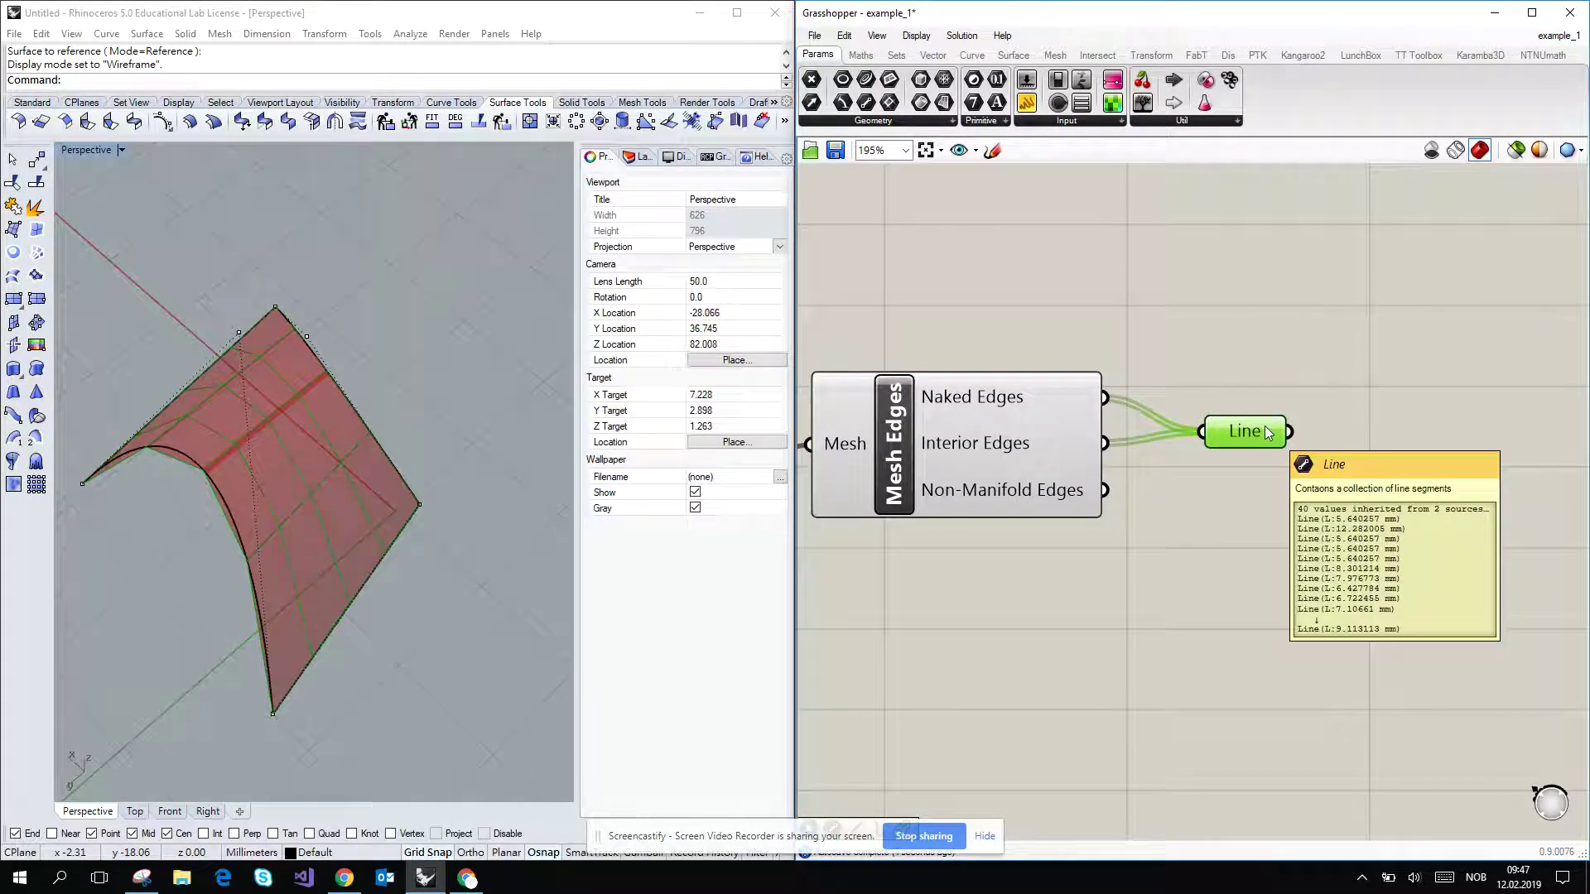
right_click_drag(1416, 370, 1366, 309)
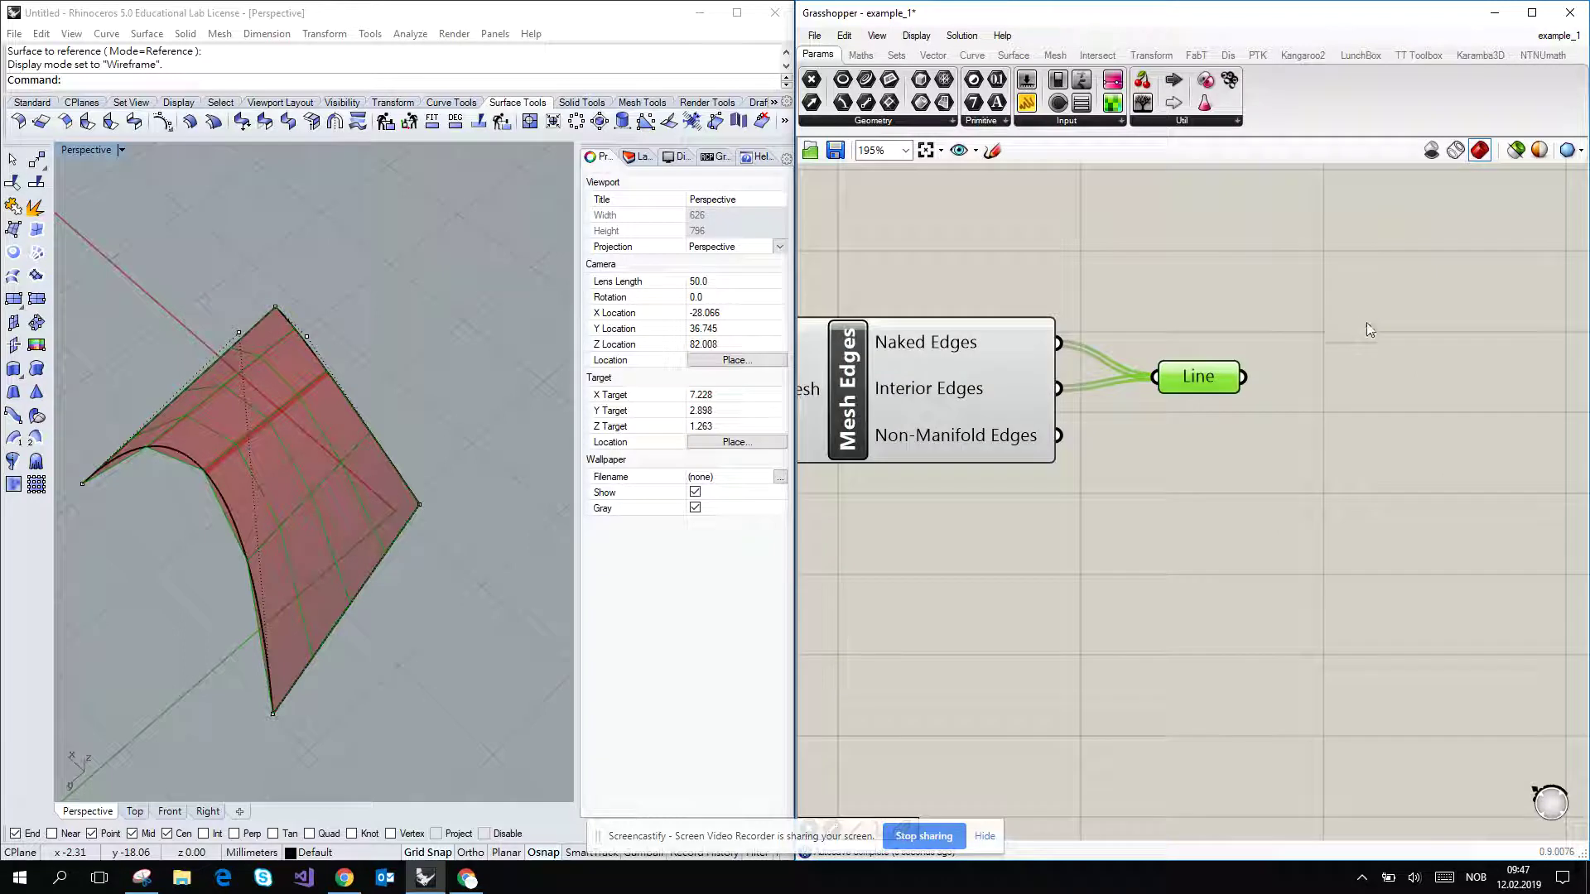
right_click_drag(1228, 320, 1281, 318)
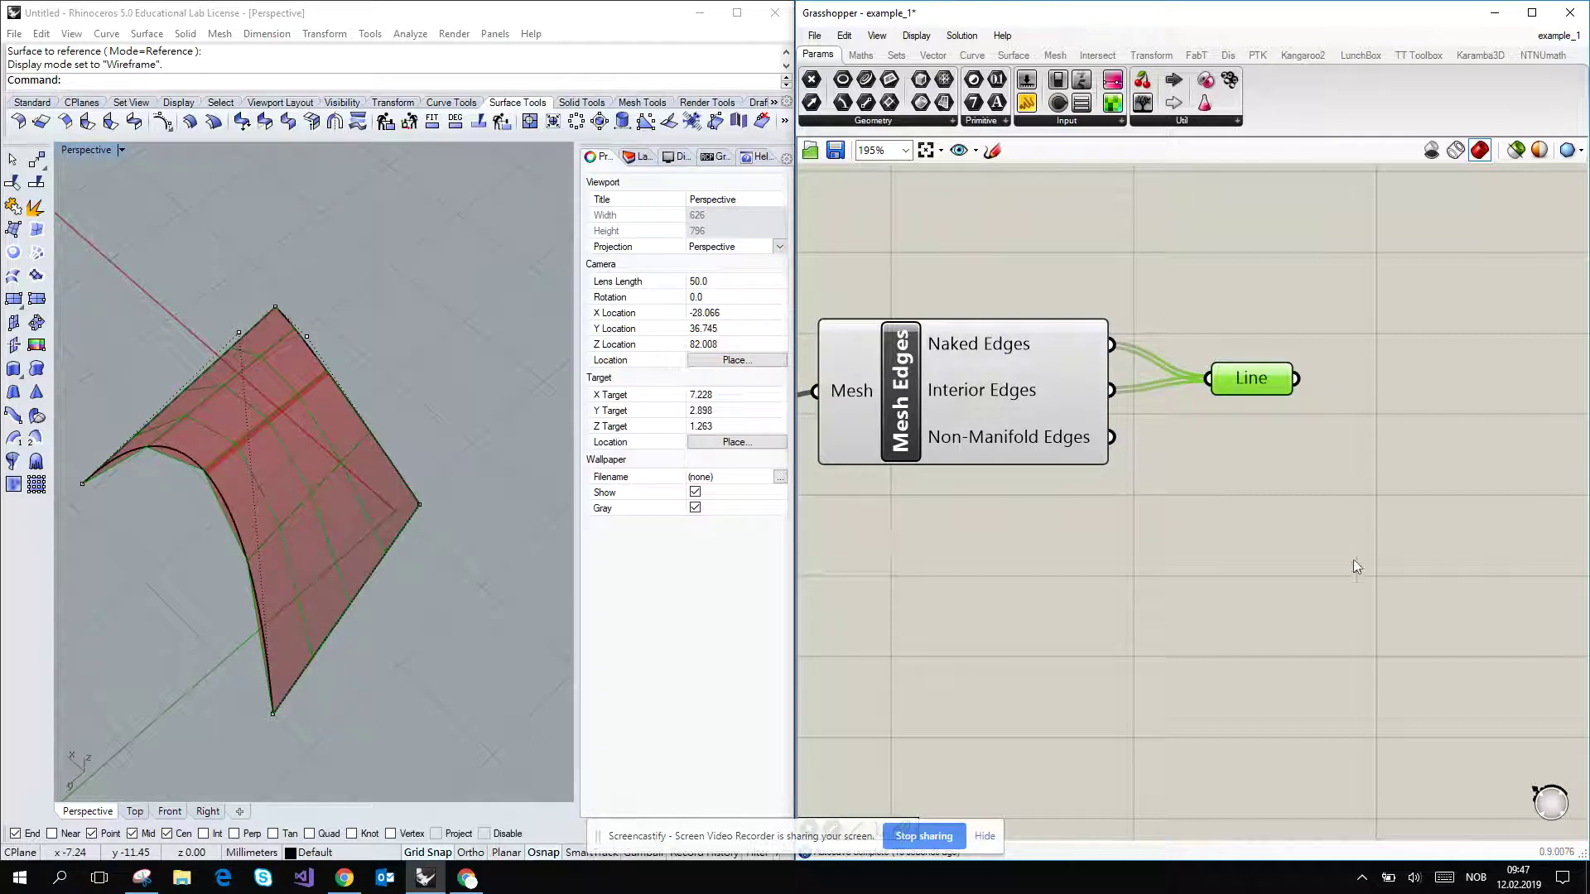
right_click_drag(1314, 534, 1327, 506)
Add a Karamba3D Line to Beam component and connect the Line parameter to its Line input.
double_click(1324, 322)
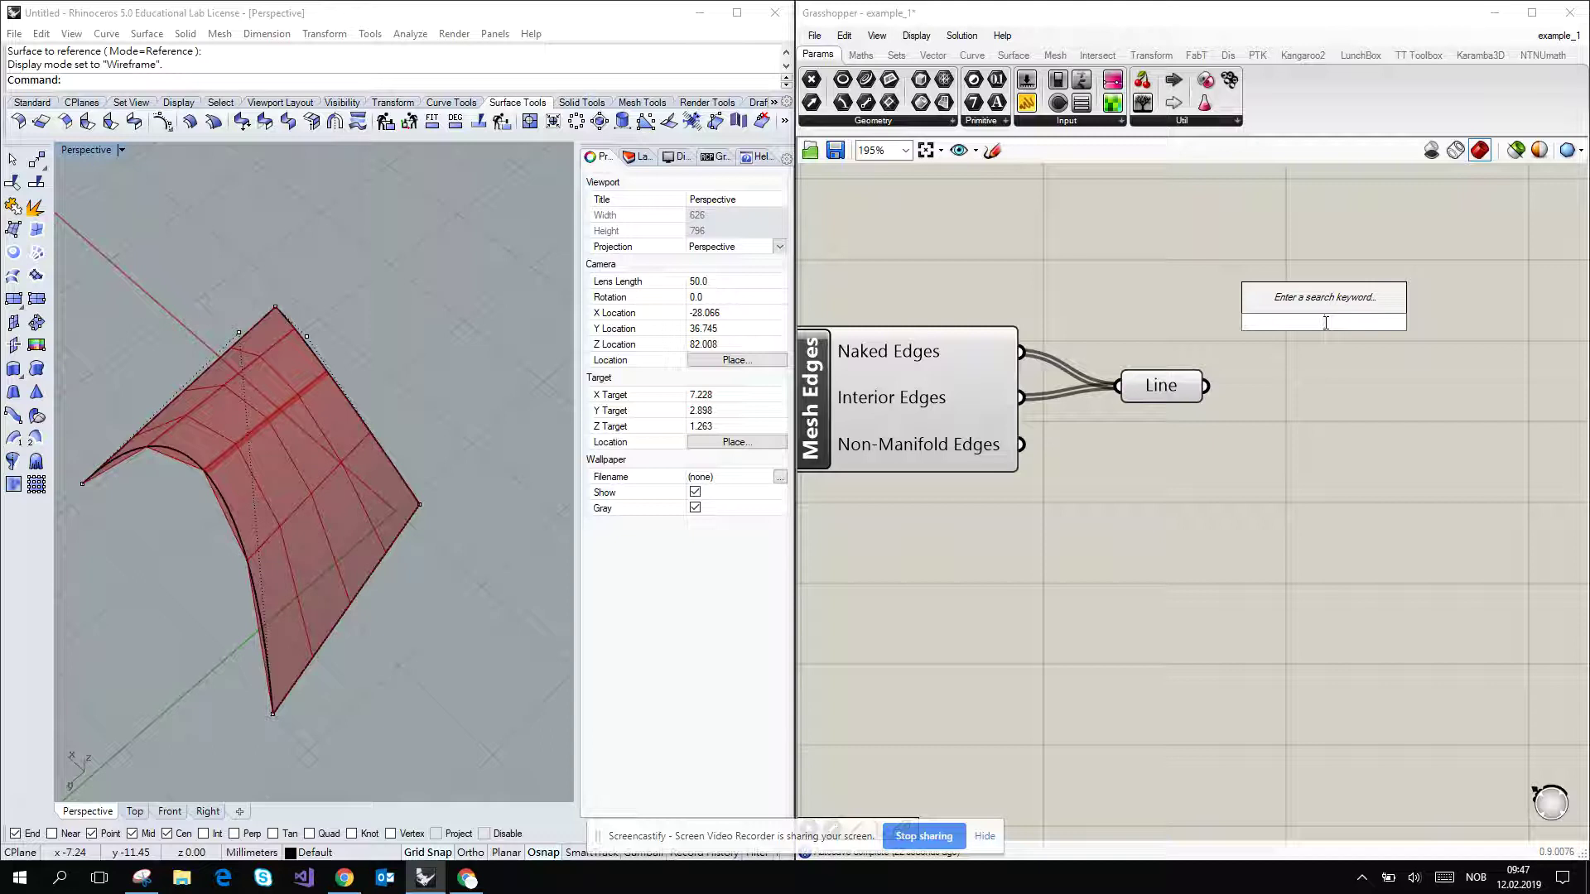
key("Escape")
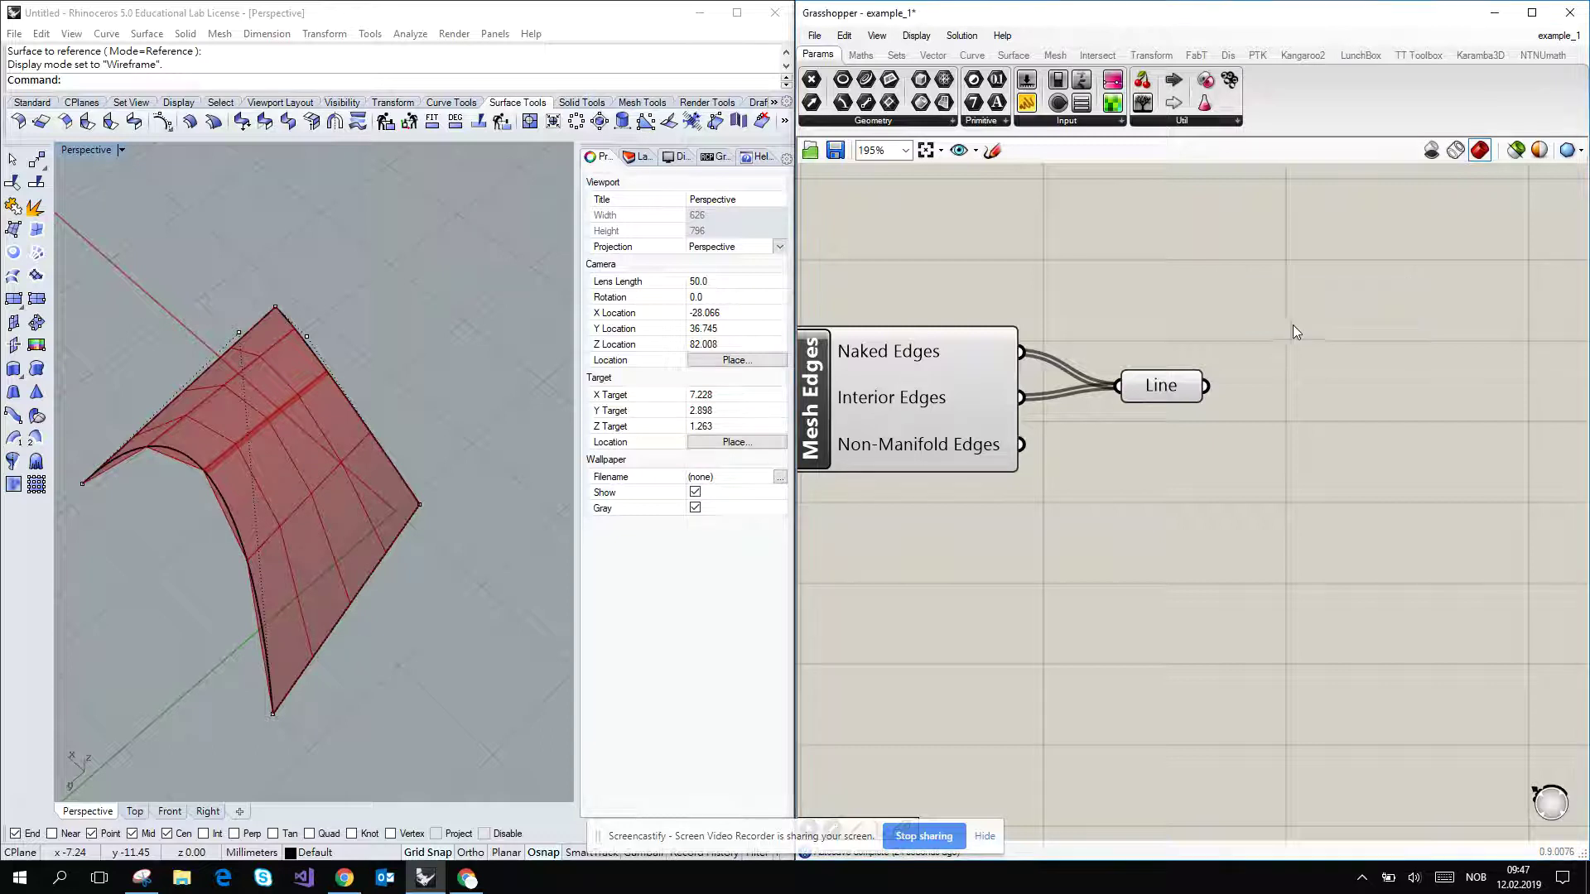
left_click(1482, 54)
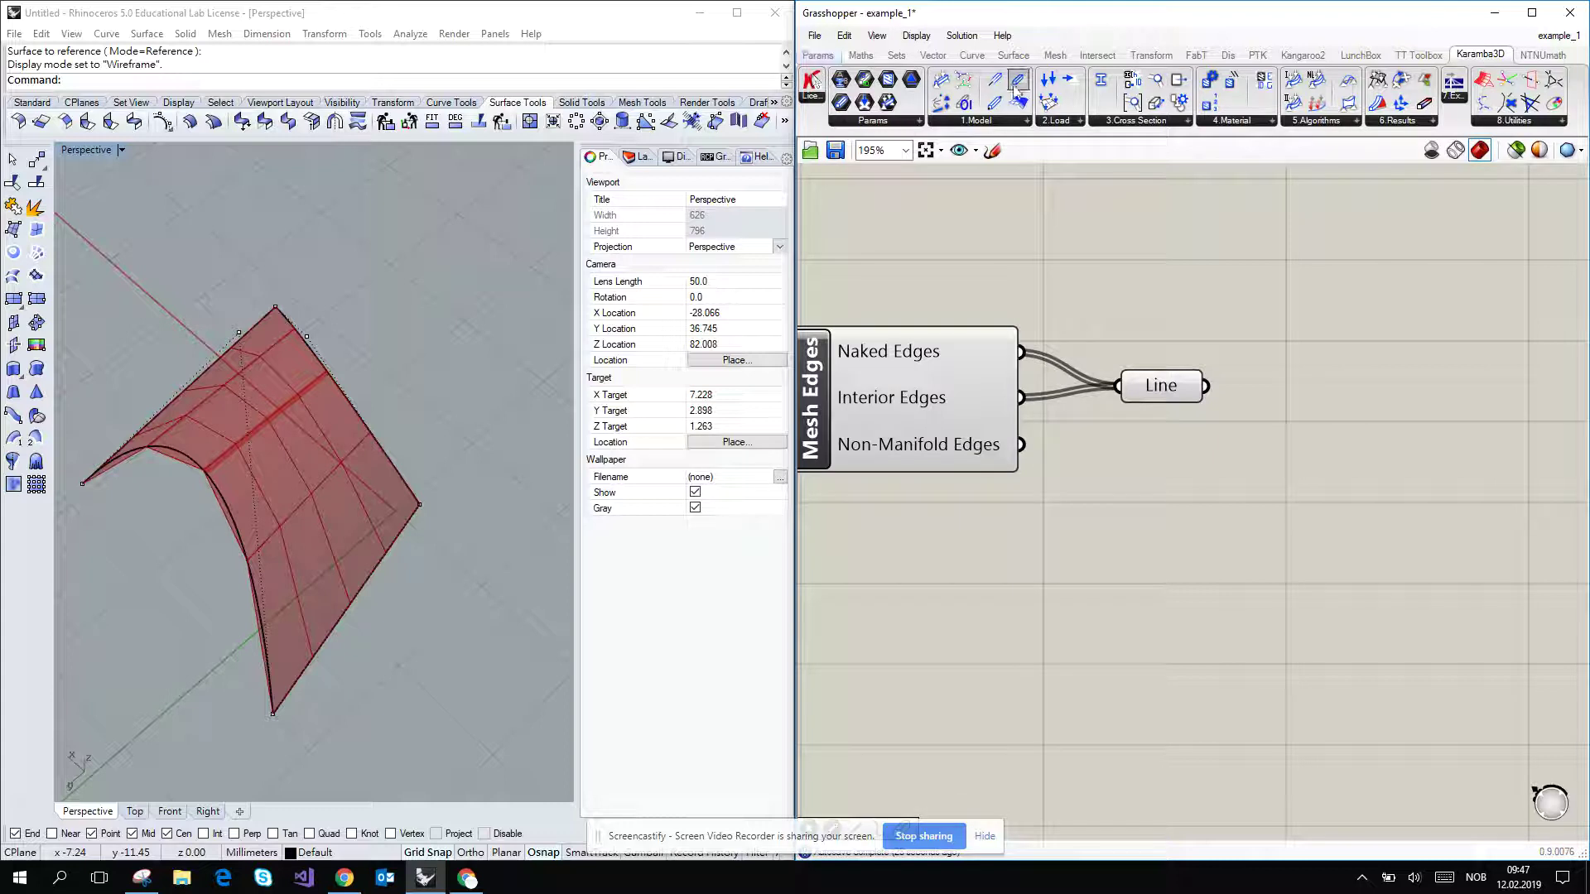
mouse_move(994, 79)
left_mouse_down()
mouse_move(1358, 369)
mouse_move(1487, 414)
left_mouse_up()
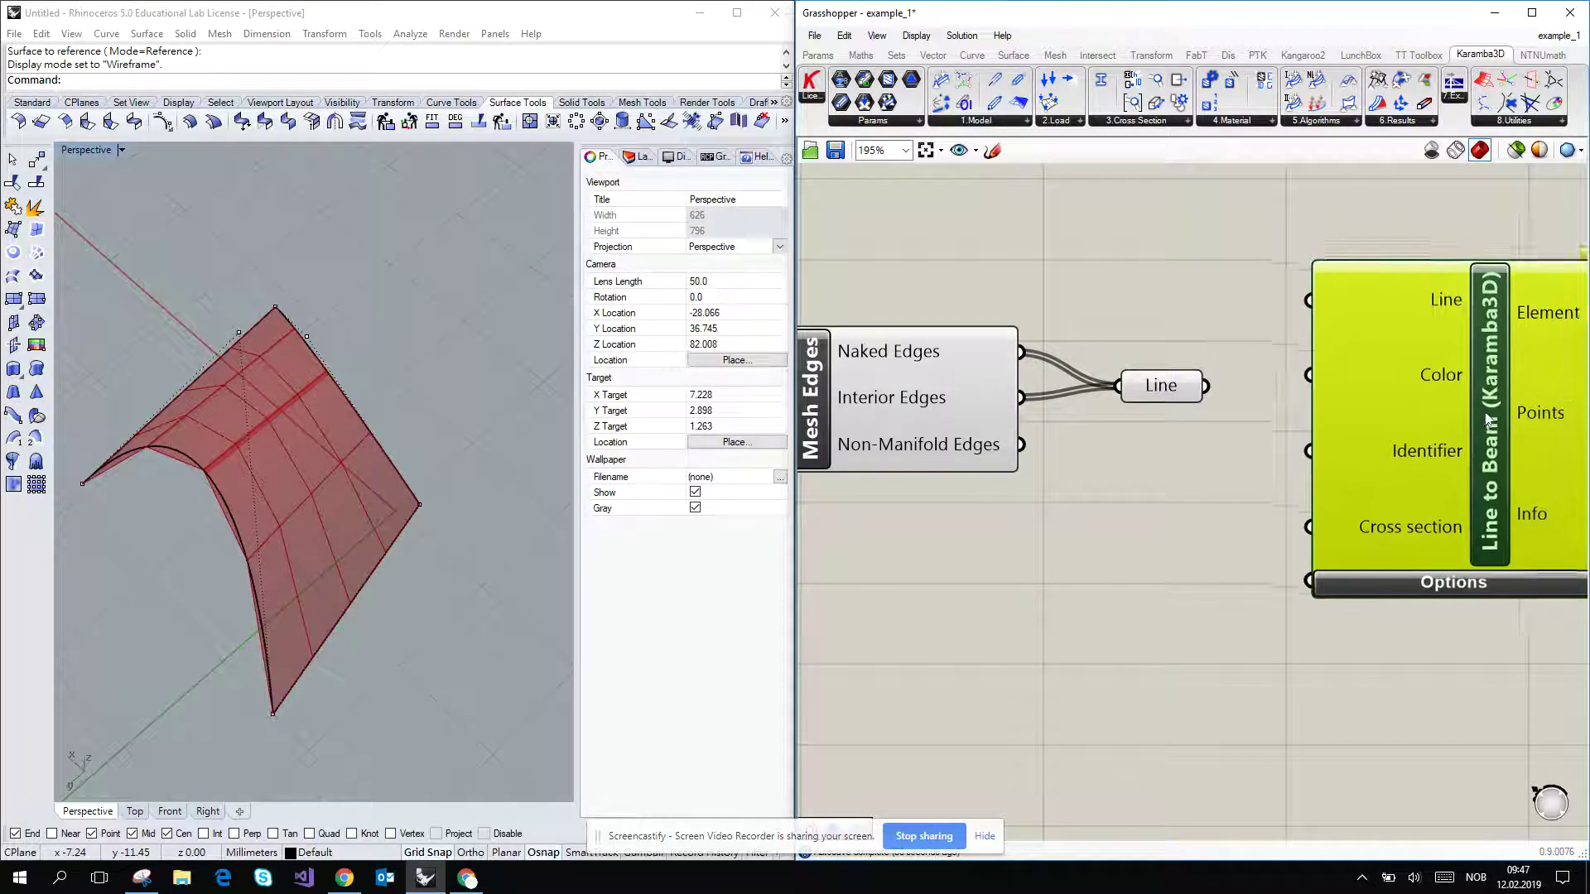
mouse_move(1206, 386)
left_mouse_down()
mouse_move(1312, 313)
mouse_move(1308, 297)
left_mouse_up()
scroll(960, 291, "down", 4)
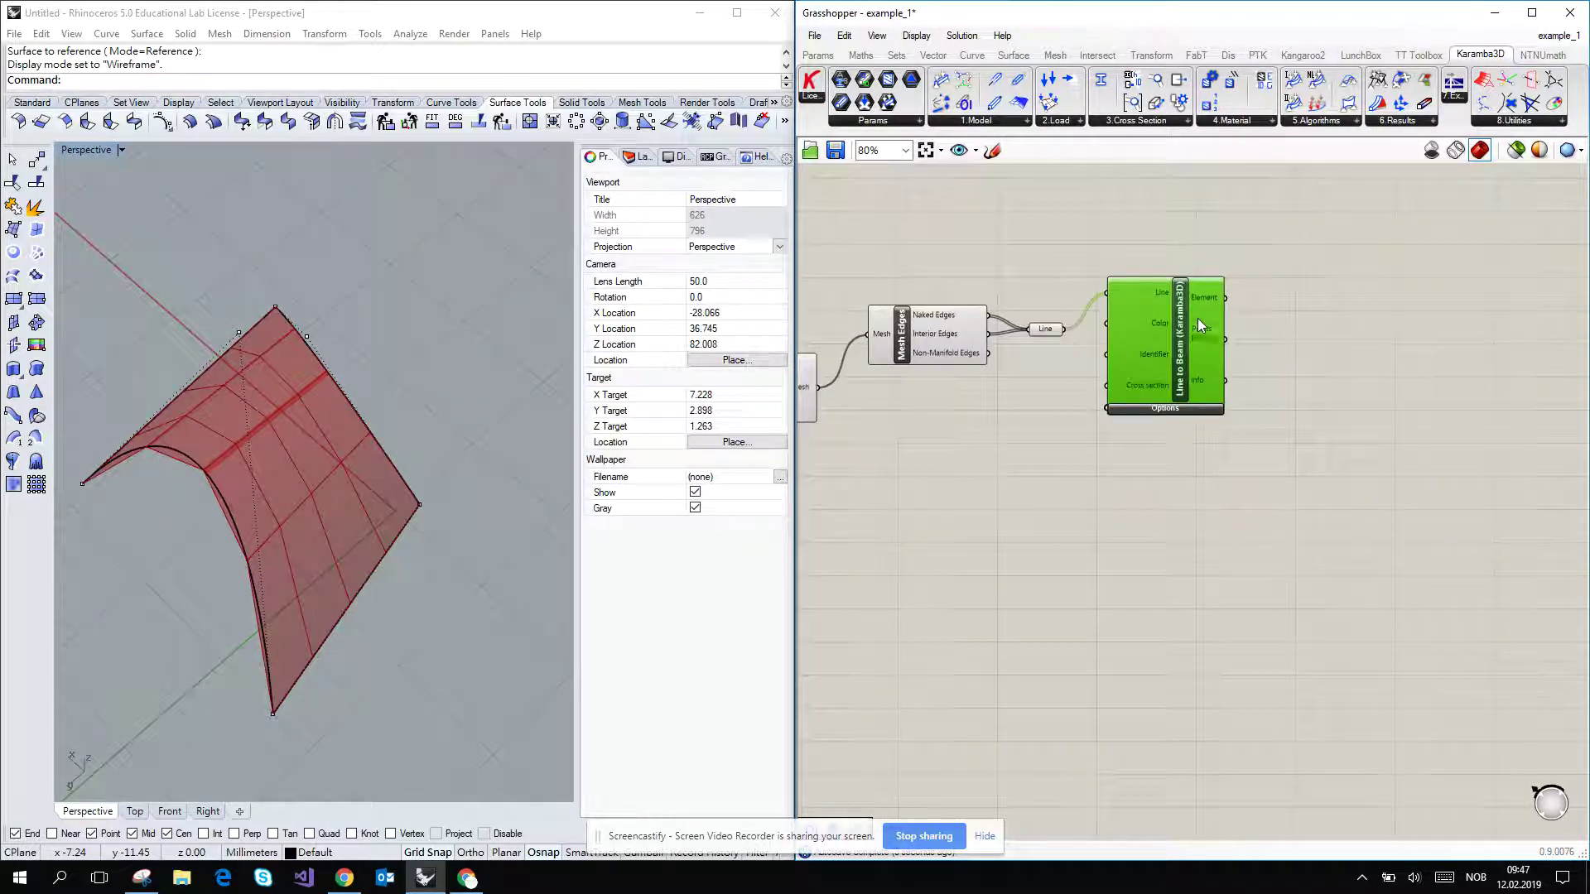
scroll(1196, 323, "up", 2)
left_click_drag(1178, 330, 1278, 359)
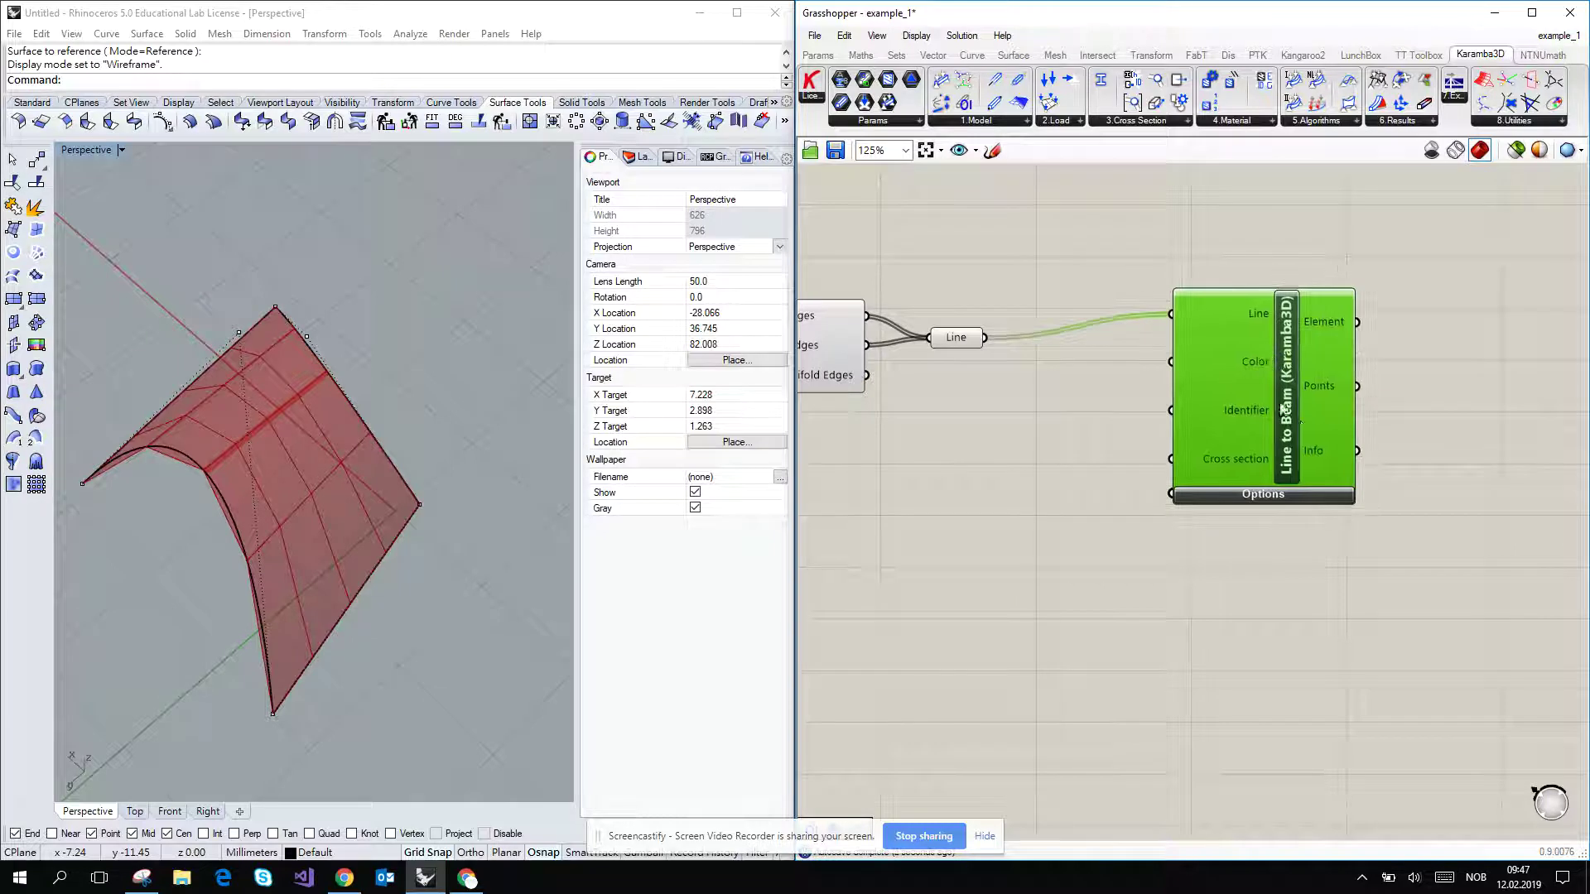
left_click(1268, 499)
left_click(1270, 497)
Add a Karamba3D Assemble Model component and connect the Element output of Line to Beam to its Elem input.
right_click_drag(1428, 360, 1096, 399)
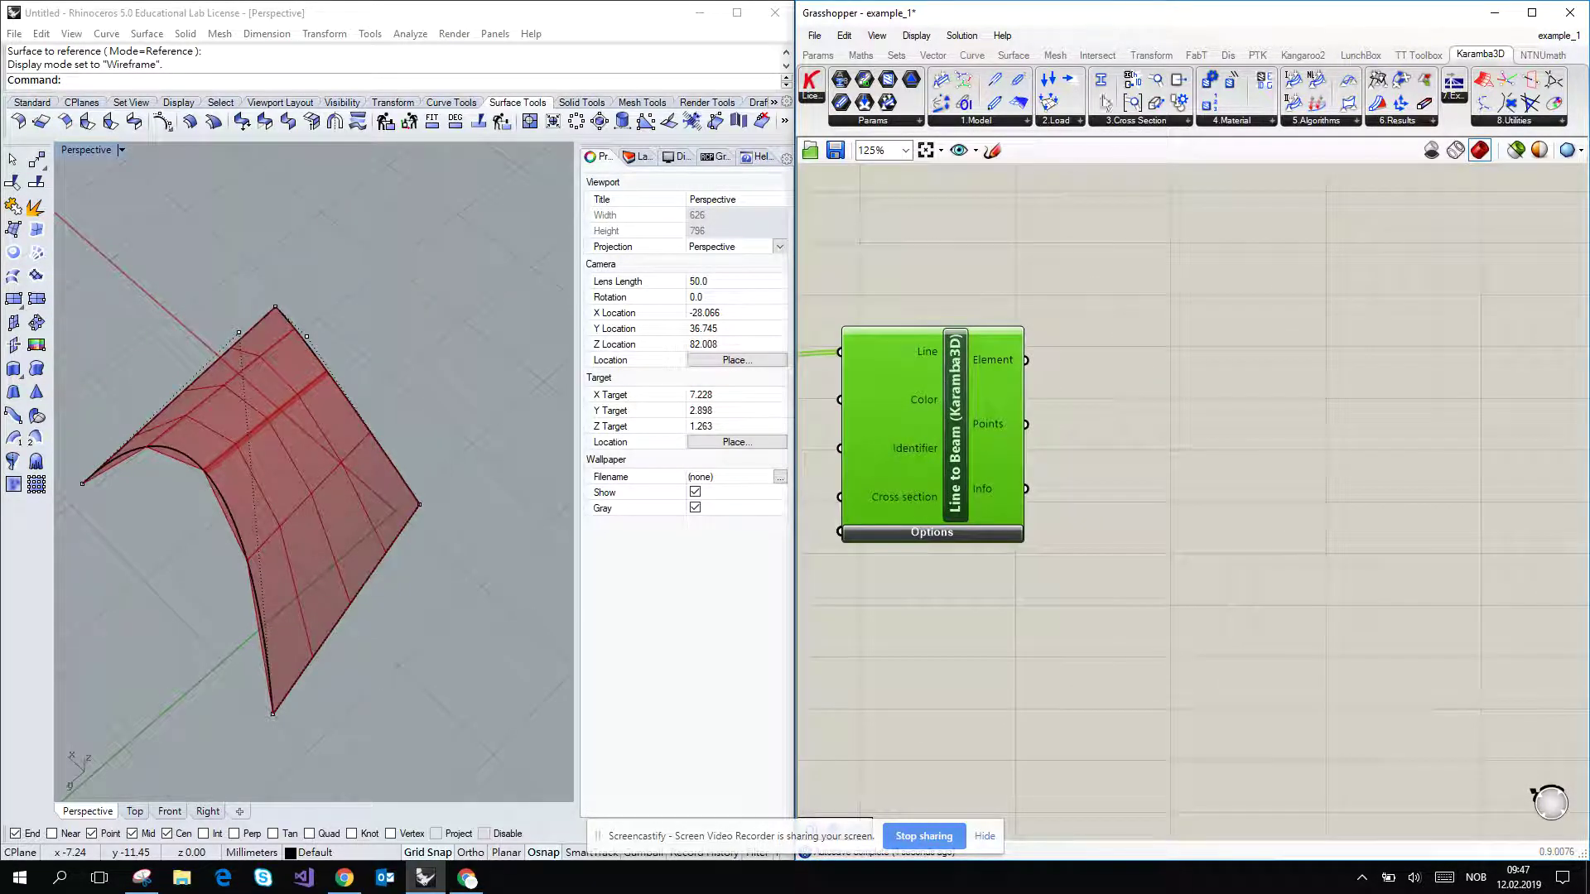
left_click(990, 120)
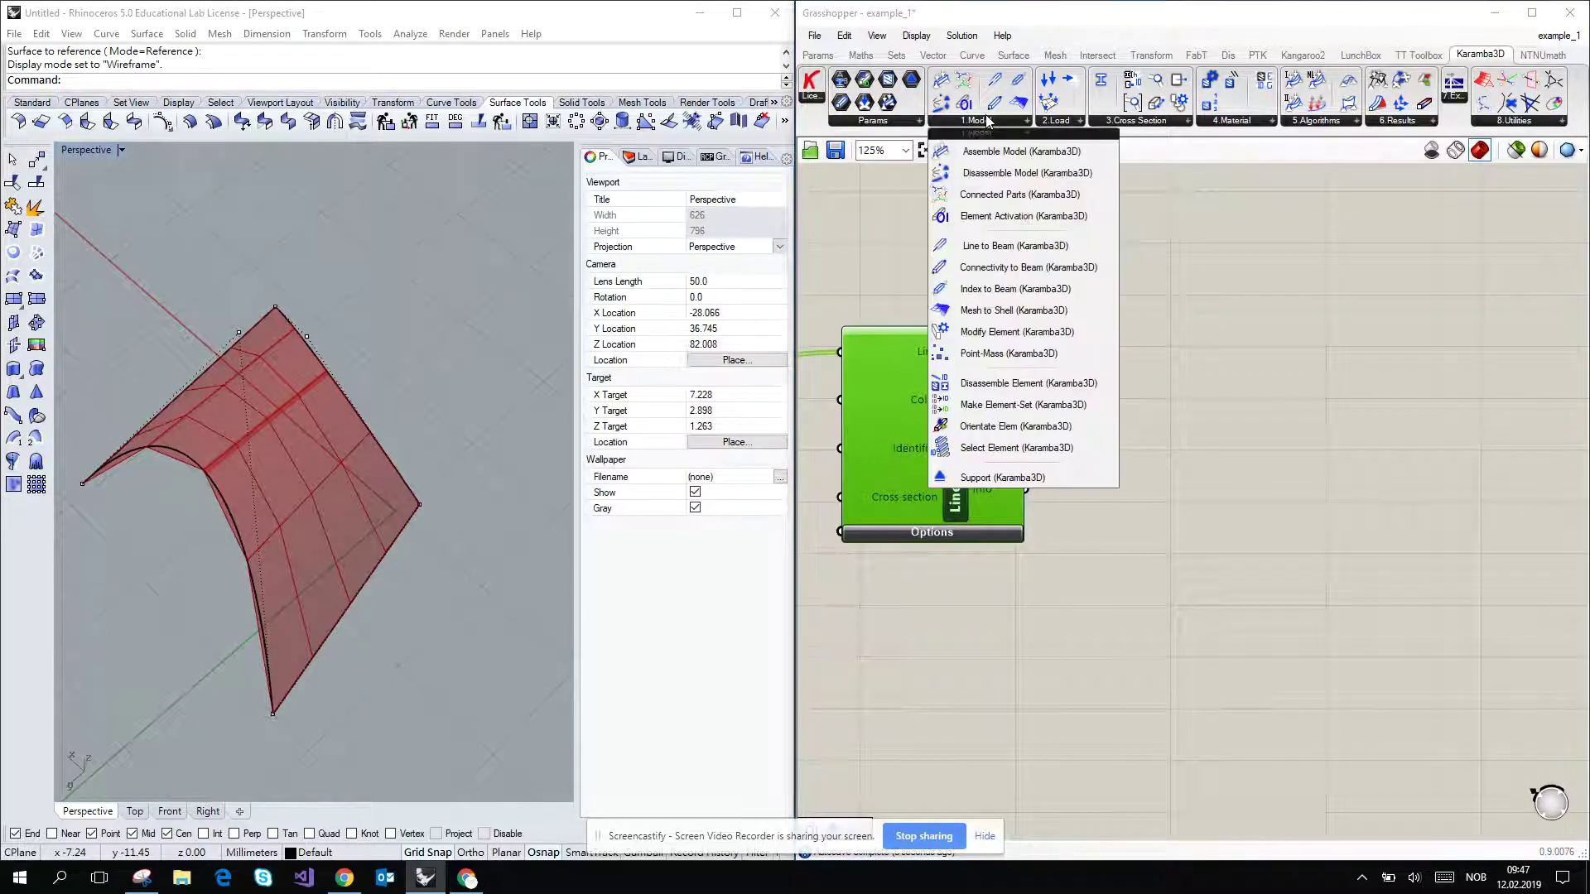
left_click_drag(998, 147, 1285, 446)
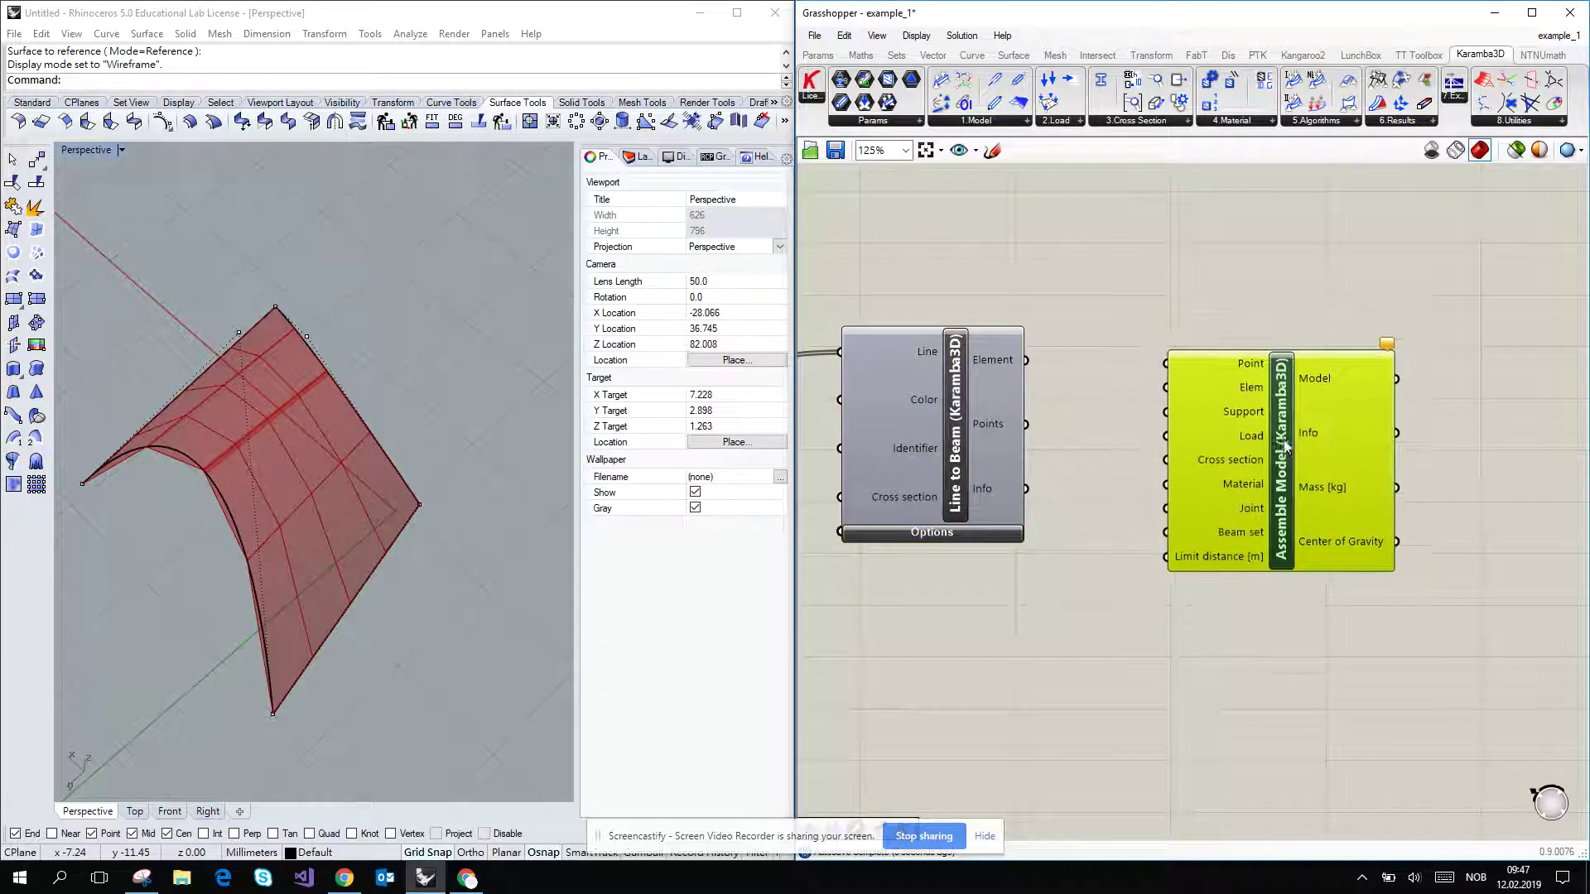
left_click_drag(1038, 365, 1176, 387)
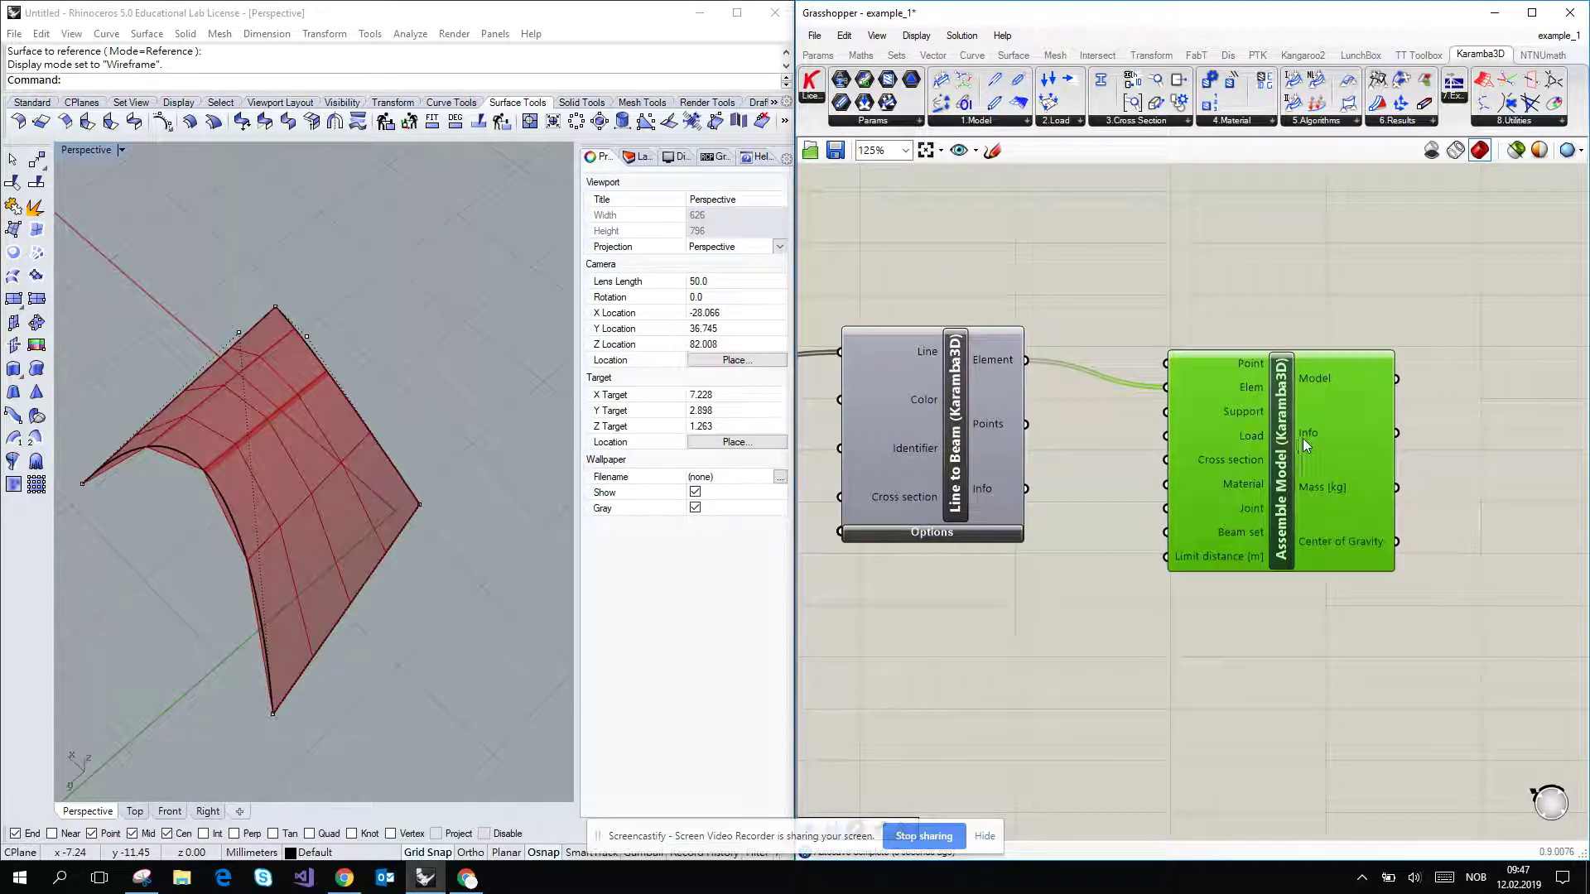
left_click_drag(1286, 435, 1297, 400)
Add a Karamba3D Analyze component after Assemble Model and connect the Model output to its Model input.
right_click_drag(1191, 241, 1027, 260)
left_click(1292, 81)
left_click(1430, 372)
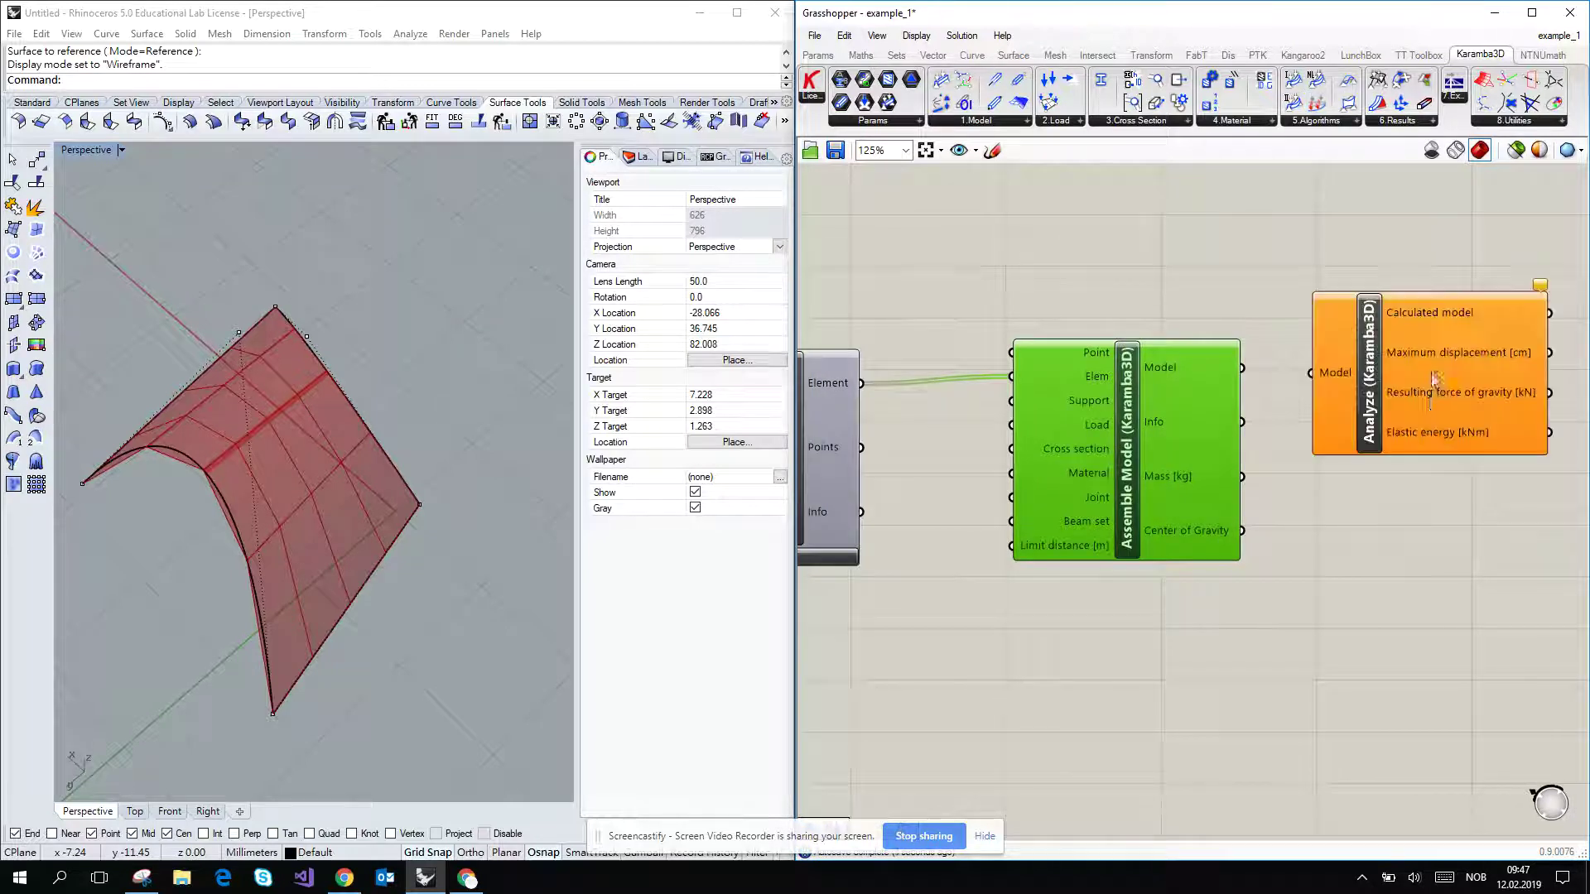
left_click_drag(1385, 359, 1423, 405)
left_click_drag(1242, 368, 1349, 418)
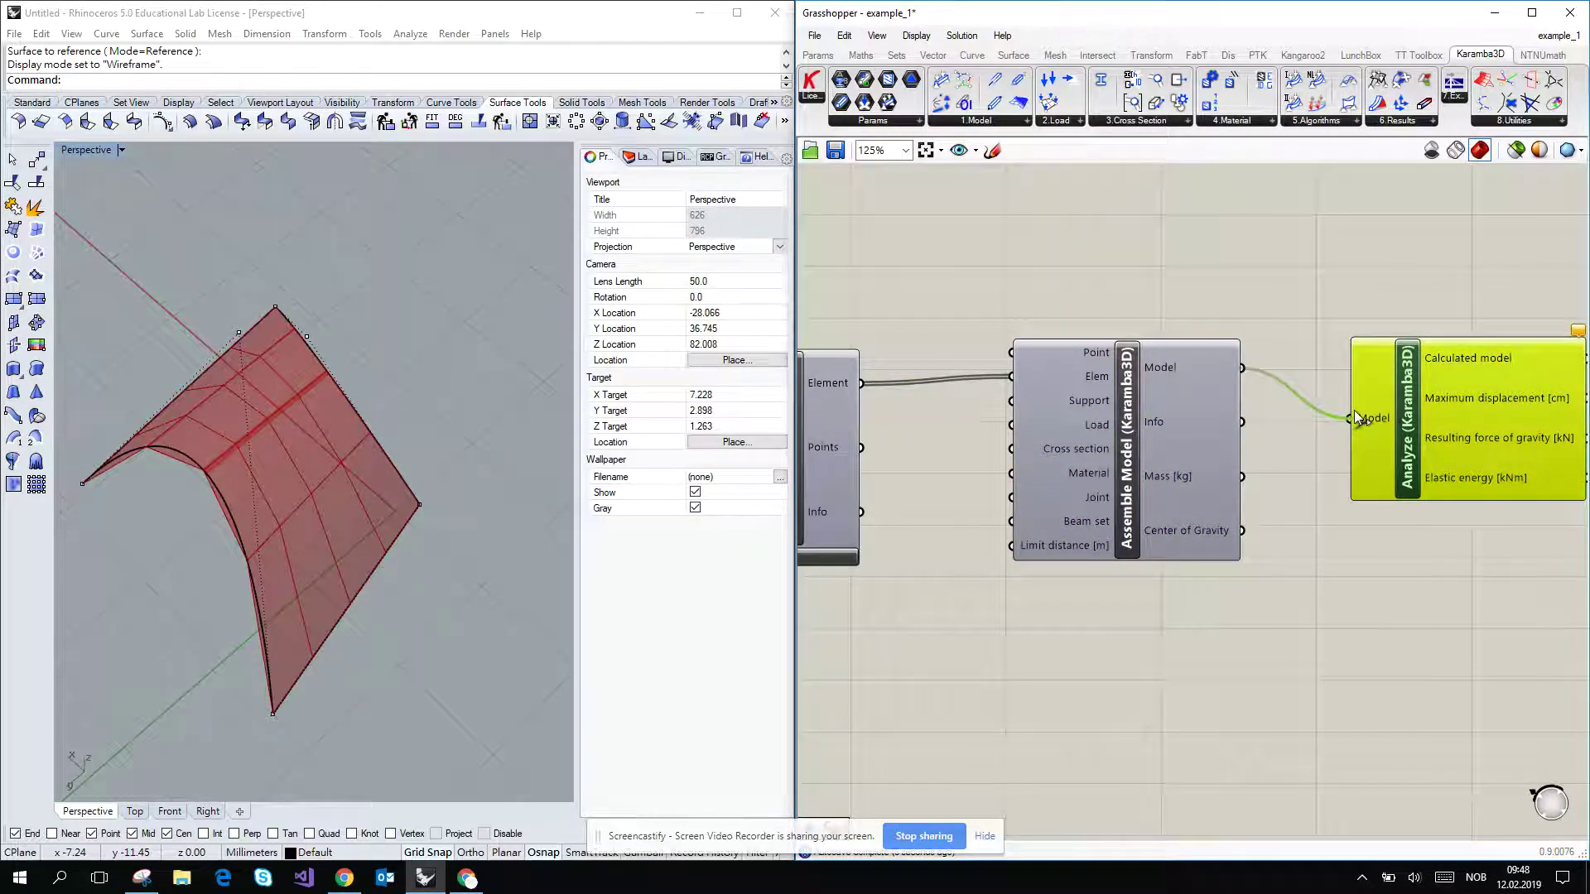
right_click_drag(1264, 343, 1339, 284)
right_click_drag(852, 537, 753, 538)
left_click(1275, 389)
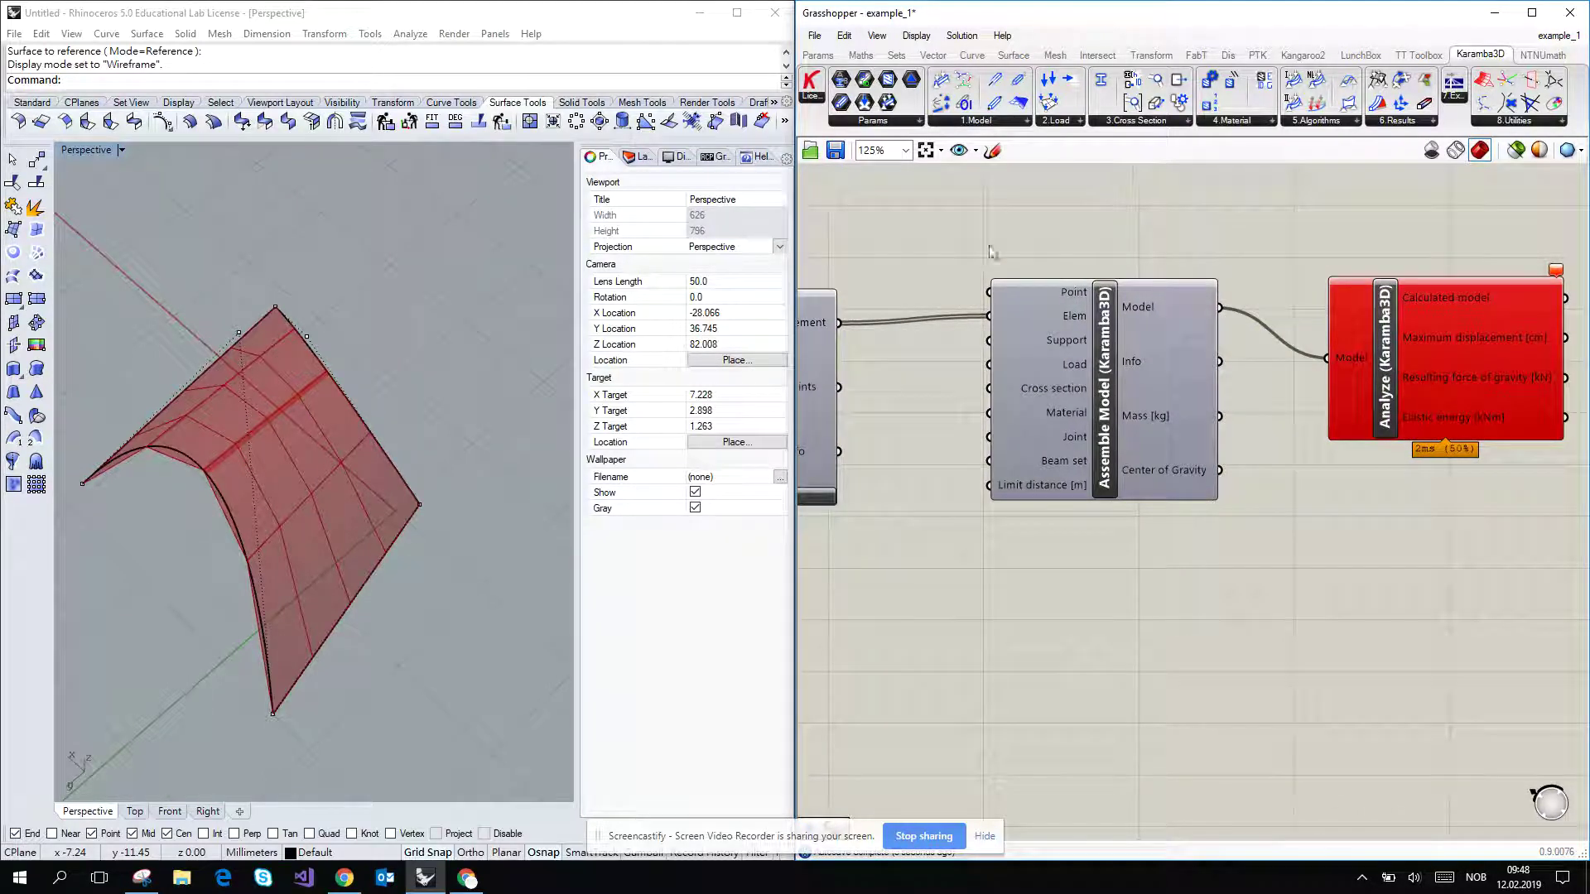
Add a Deconstruct Brep component to the canvas below Mesh Surface.
right_click_drag(956, 229, 1500, 237)
scroll(1501, 237, "down", 2)
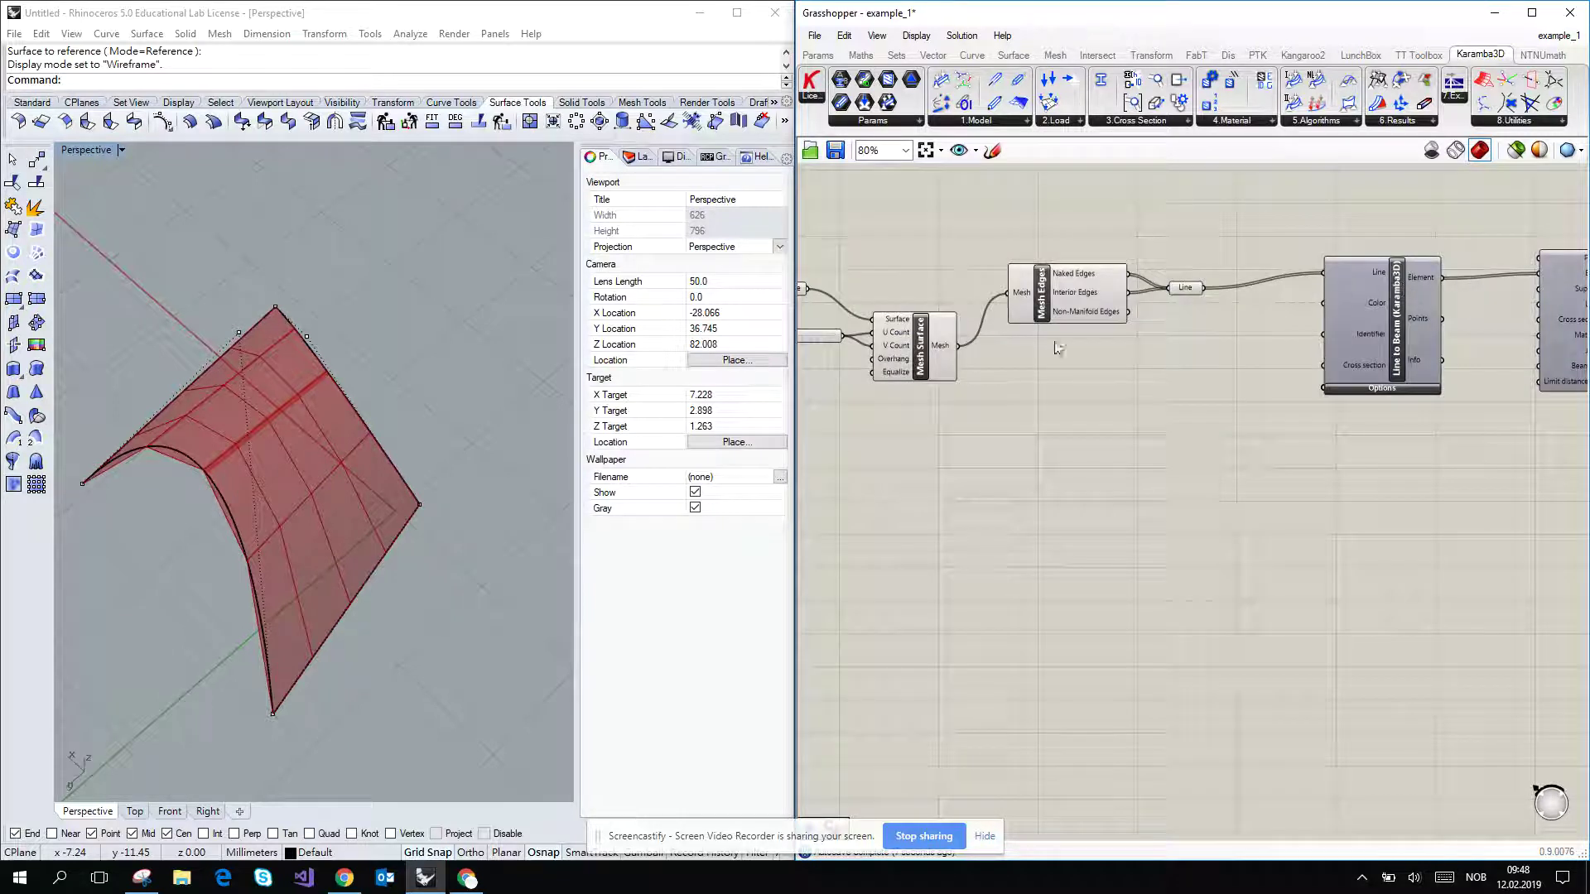
right_click_drag(1035, 355, 1093, 376)
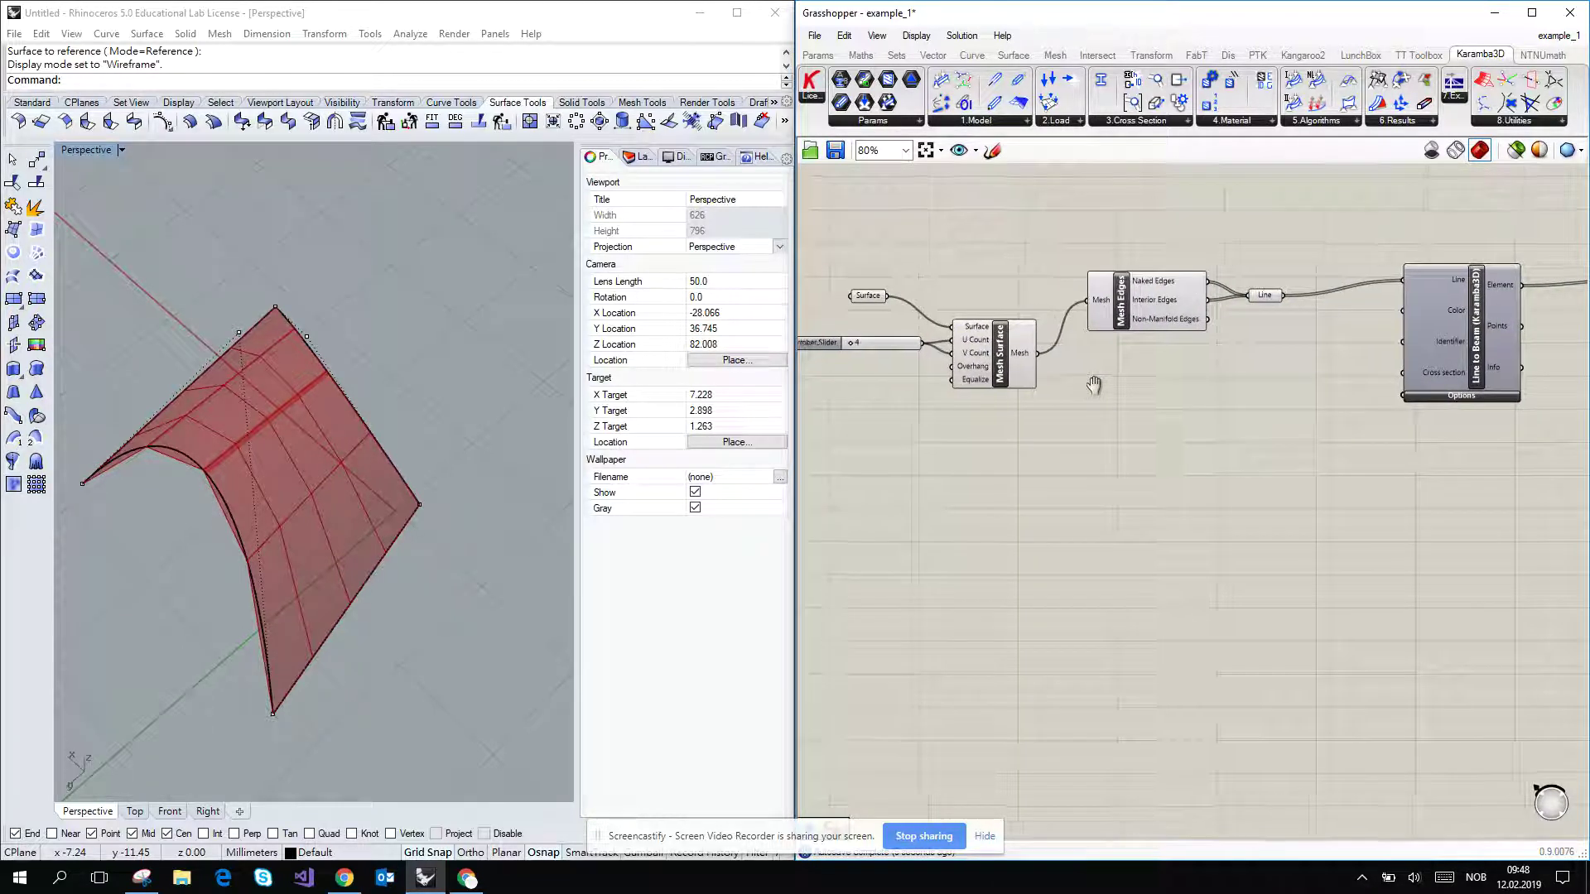
double_click(1035, 483)
type("deco")
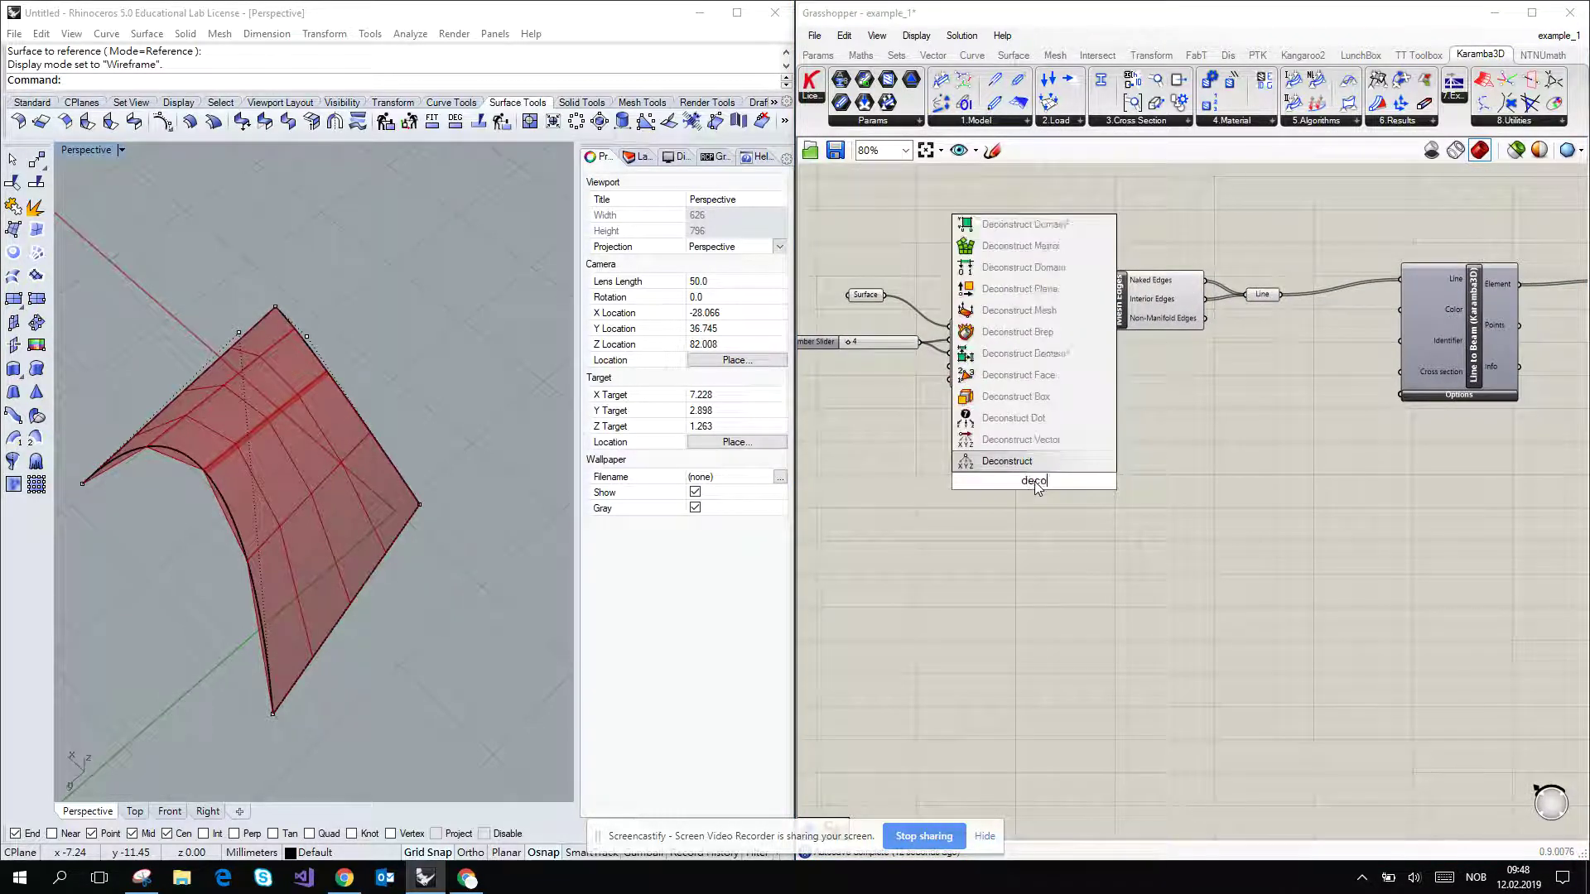
key("Up")
key("Up")
key("Up")
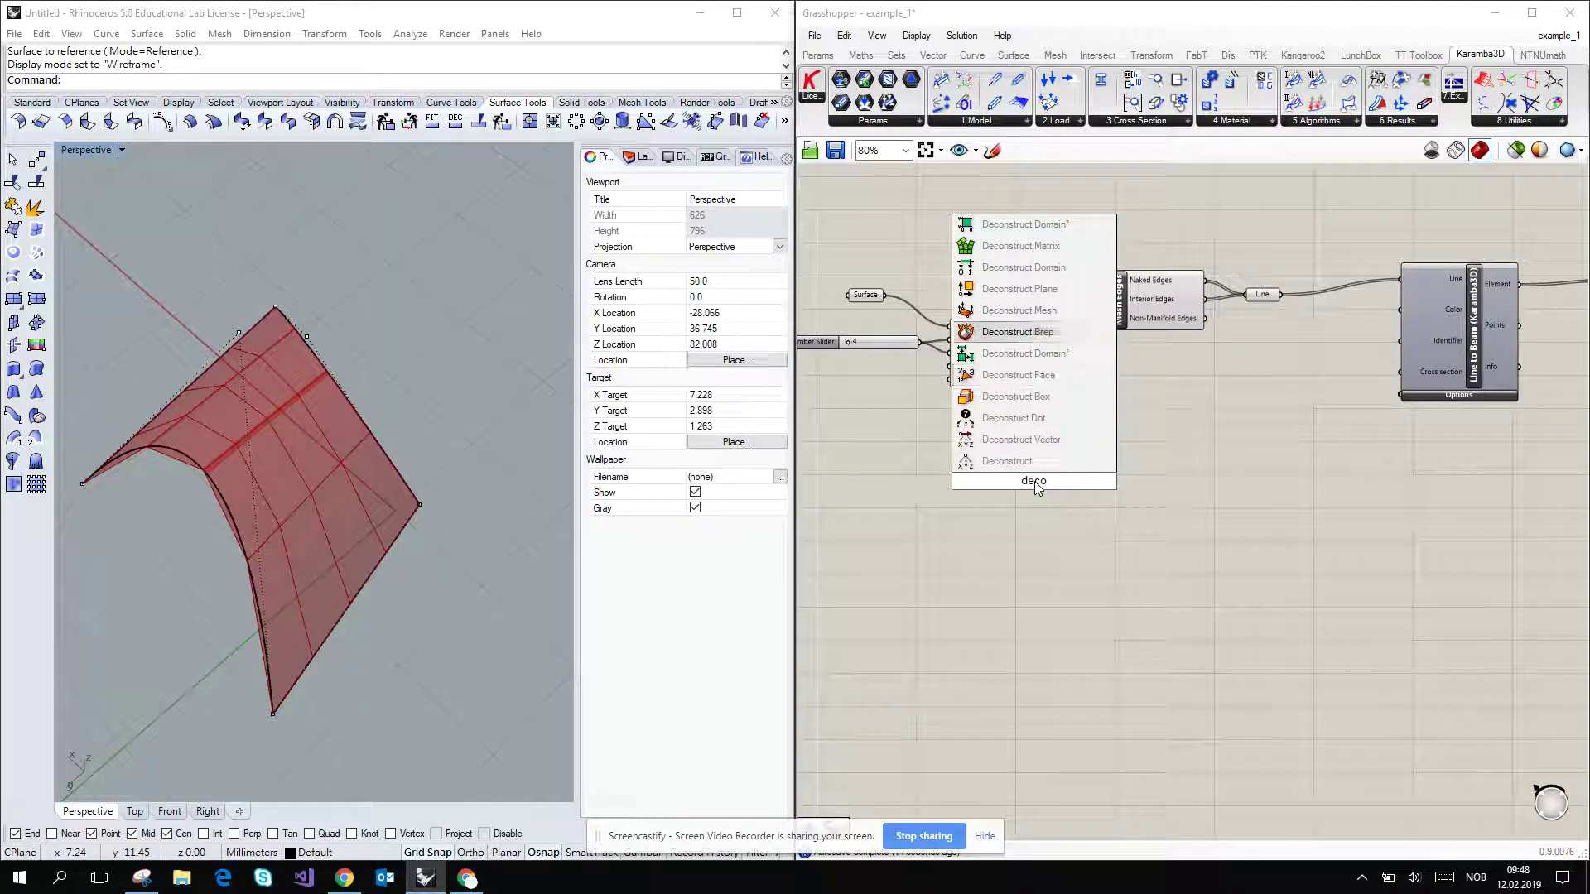
key("Return")
scroll(894, 265, "up", 1)
scroll(894, 265, "down", 1)
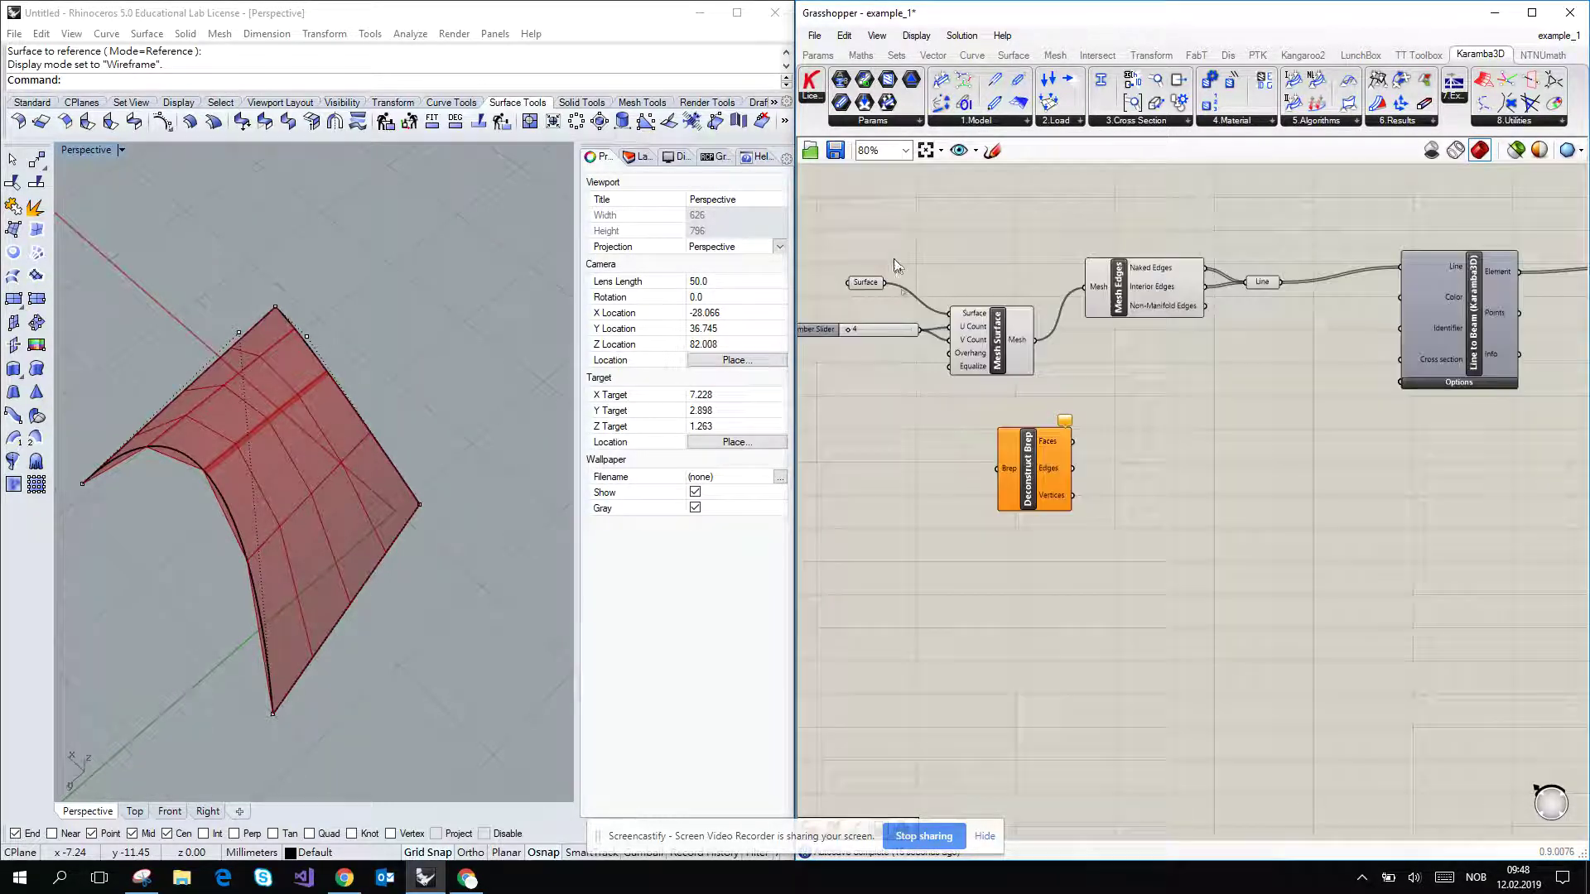
Feed the Surface parameter into Deconstruct Brep and connect its Vertices output to the Pos|Ind input of a new Karamba3D Support component.
left_click_drag(885, 283, 996, 469)
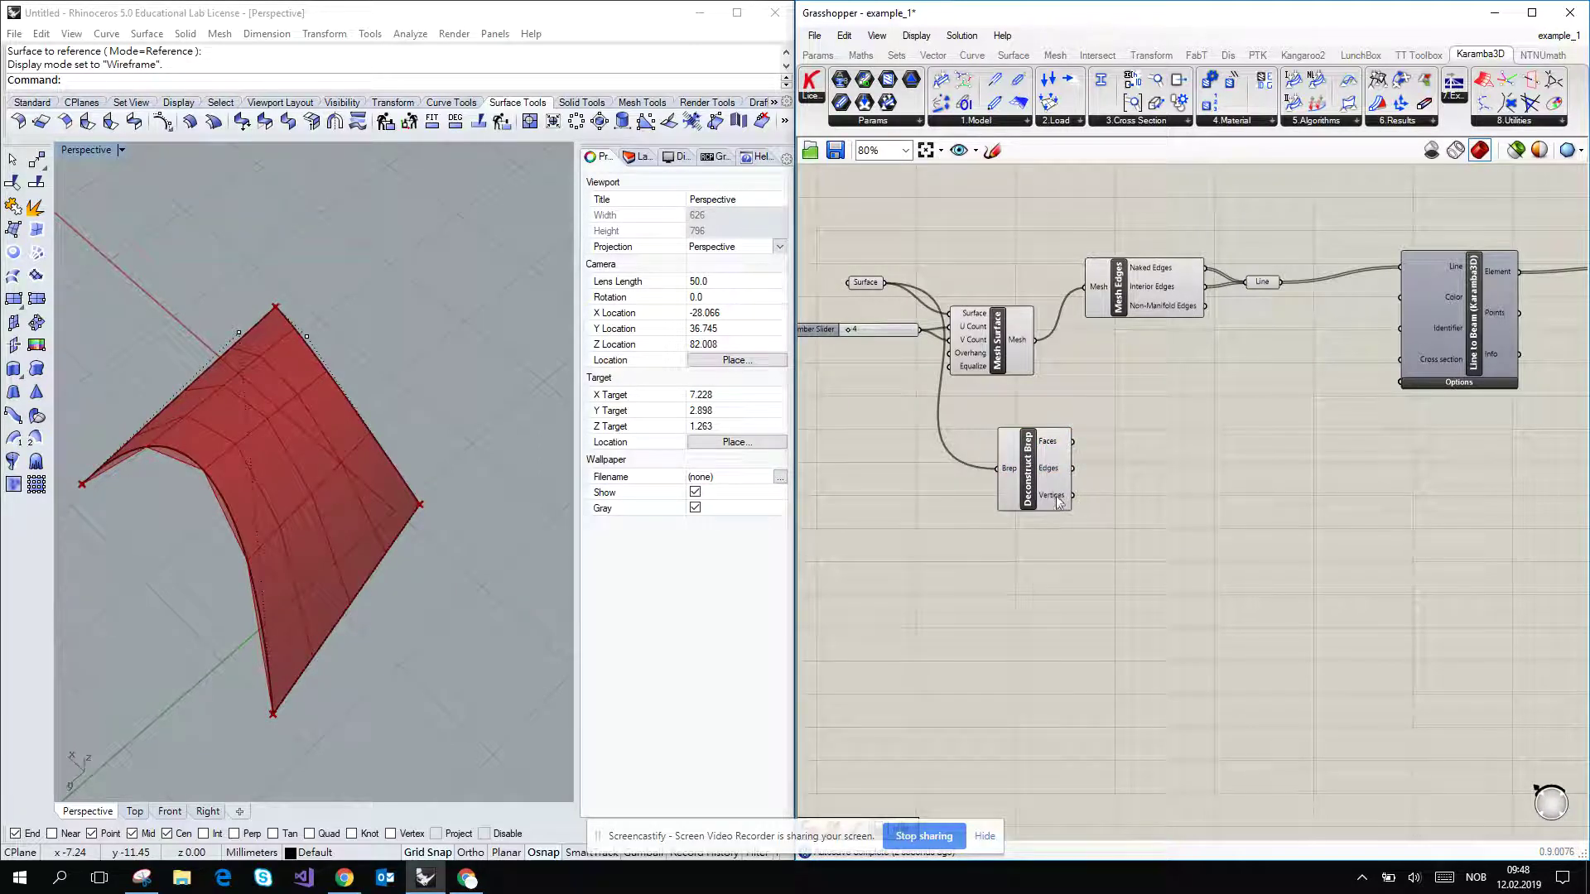
mouse_move(1057, 501)
left_click(1013, 120)
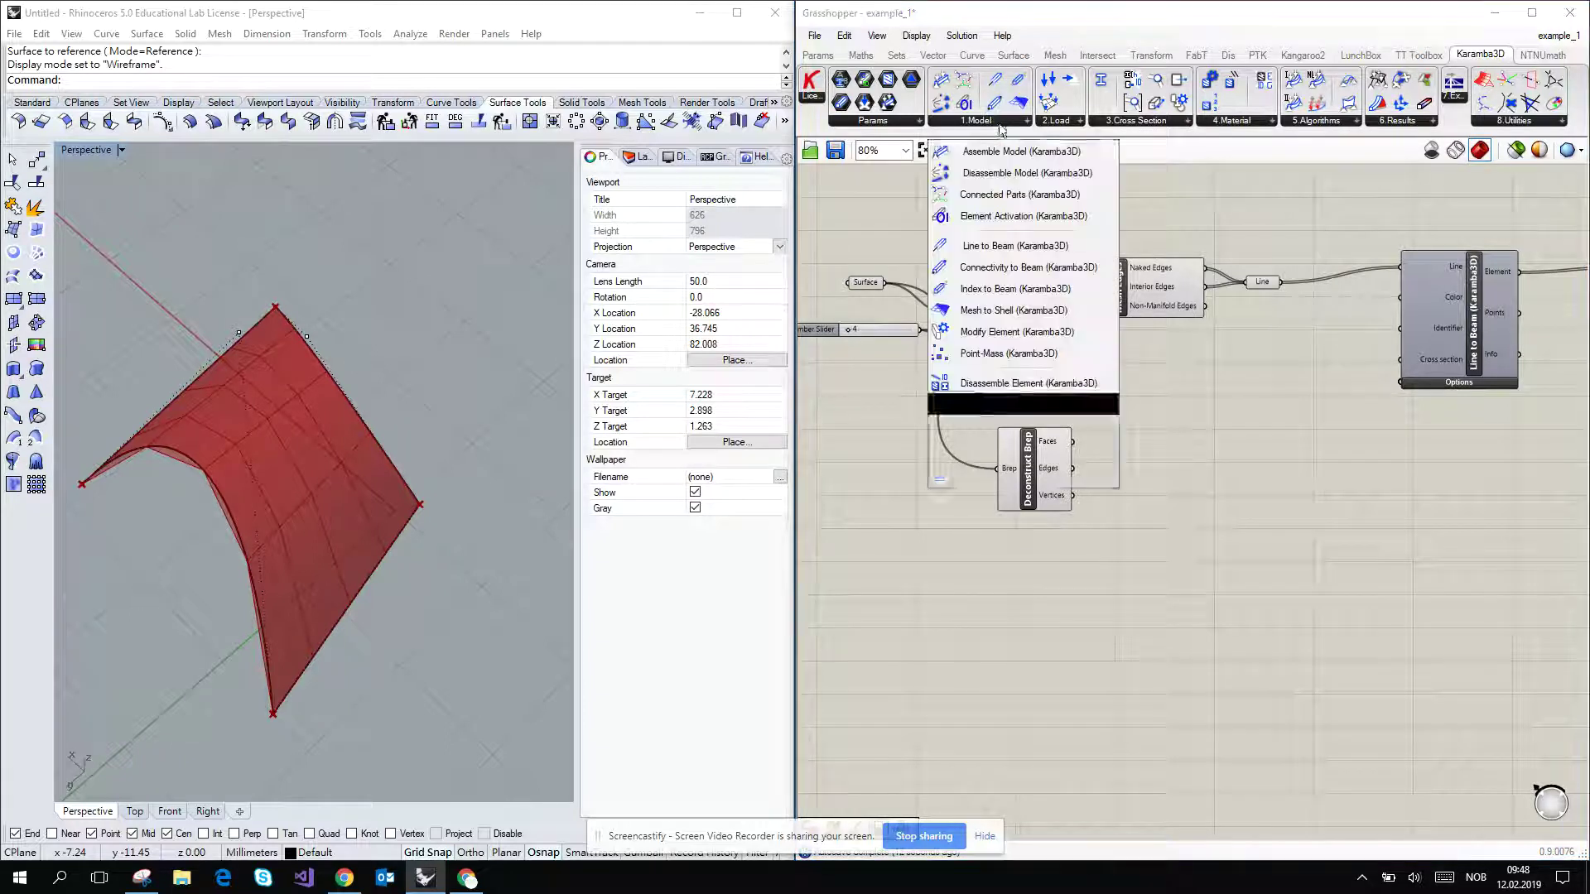
left_click_drag(1029, 471, 1142, 501)
scroll(1214, 526, "up", 3)
left_click_drag(961, 480, 1094, 422)
Fix the Tx, Ty and Tz translations of the Support component and connect its output to Assemble Model's Support input.
left_click(1115, 591)
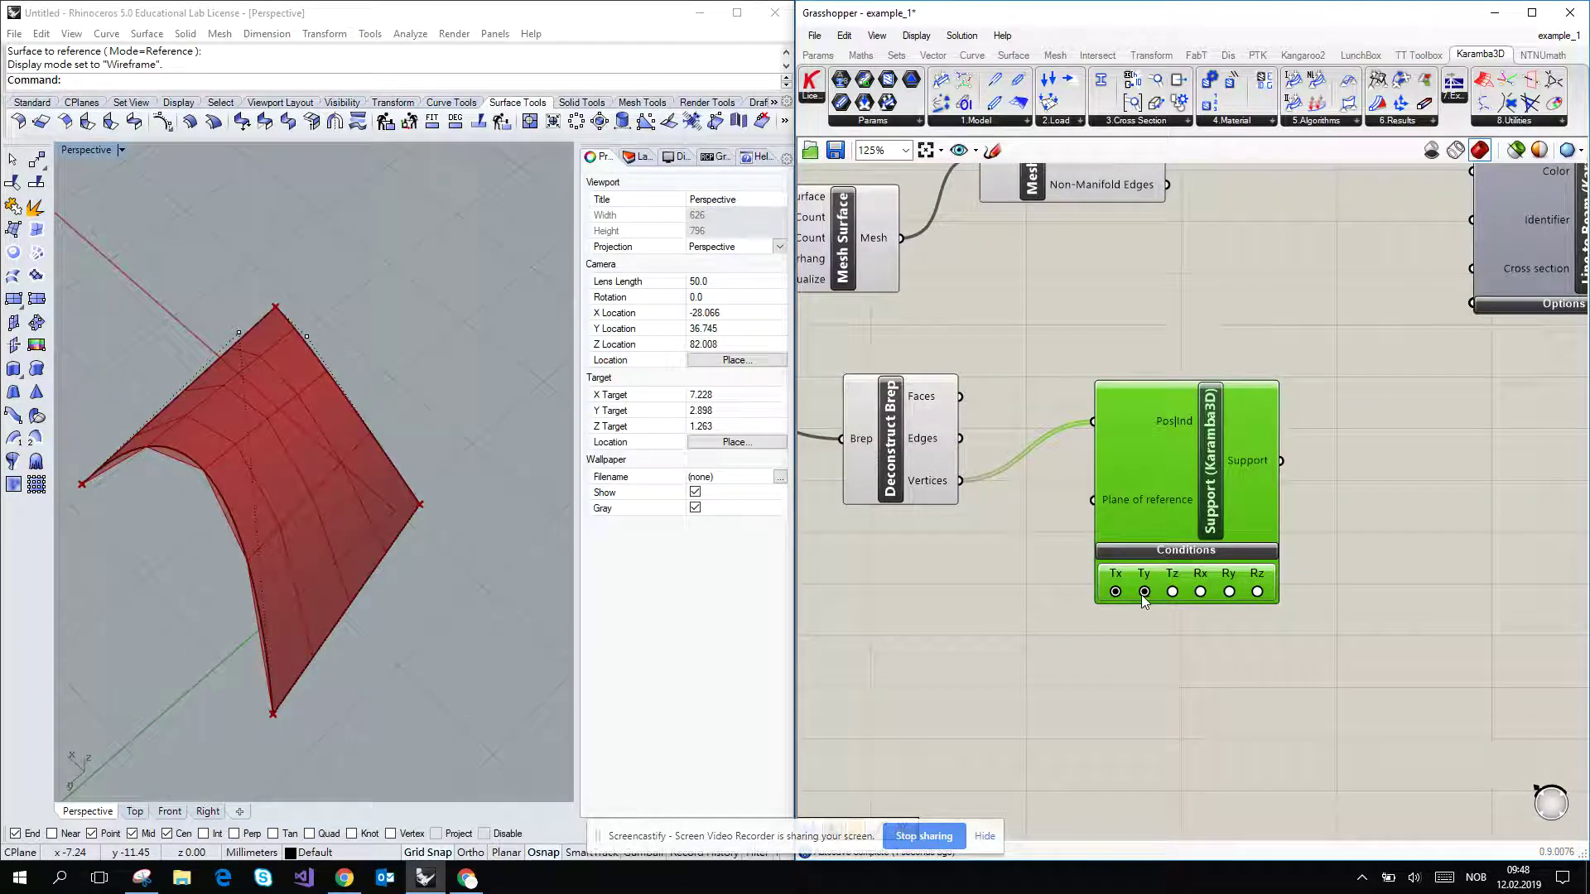
left_click(1144, 591)
left_click(1172, 591)
scroll(1176, 602, "down", 2)
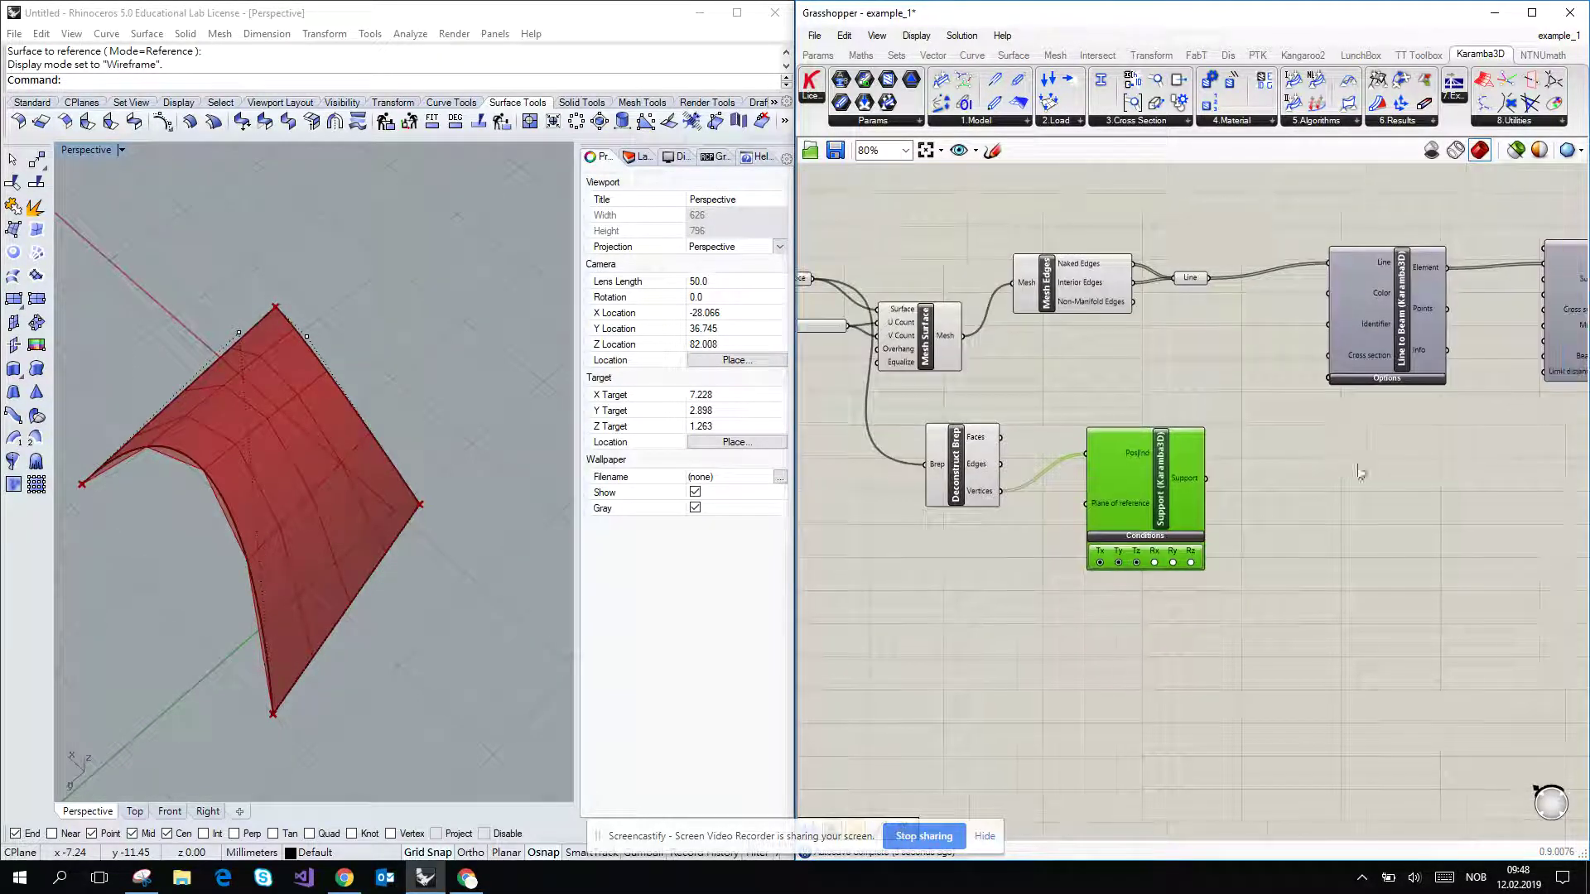
right_click_drag(1384, 446, 1187, 544)
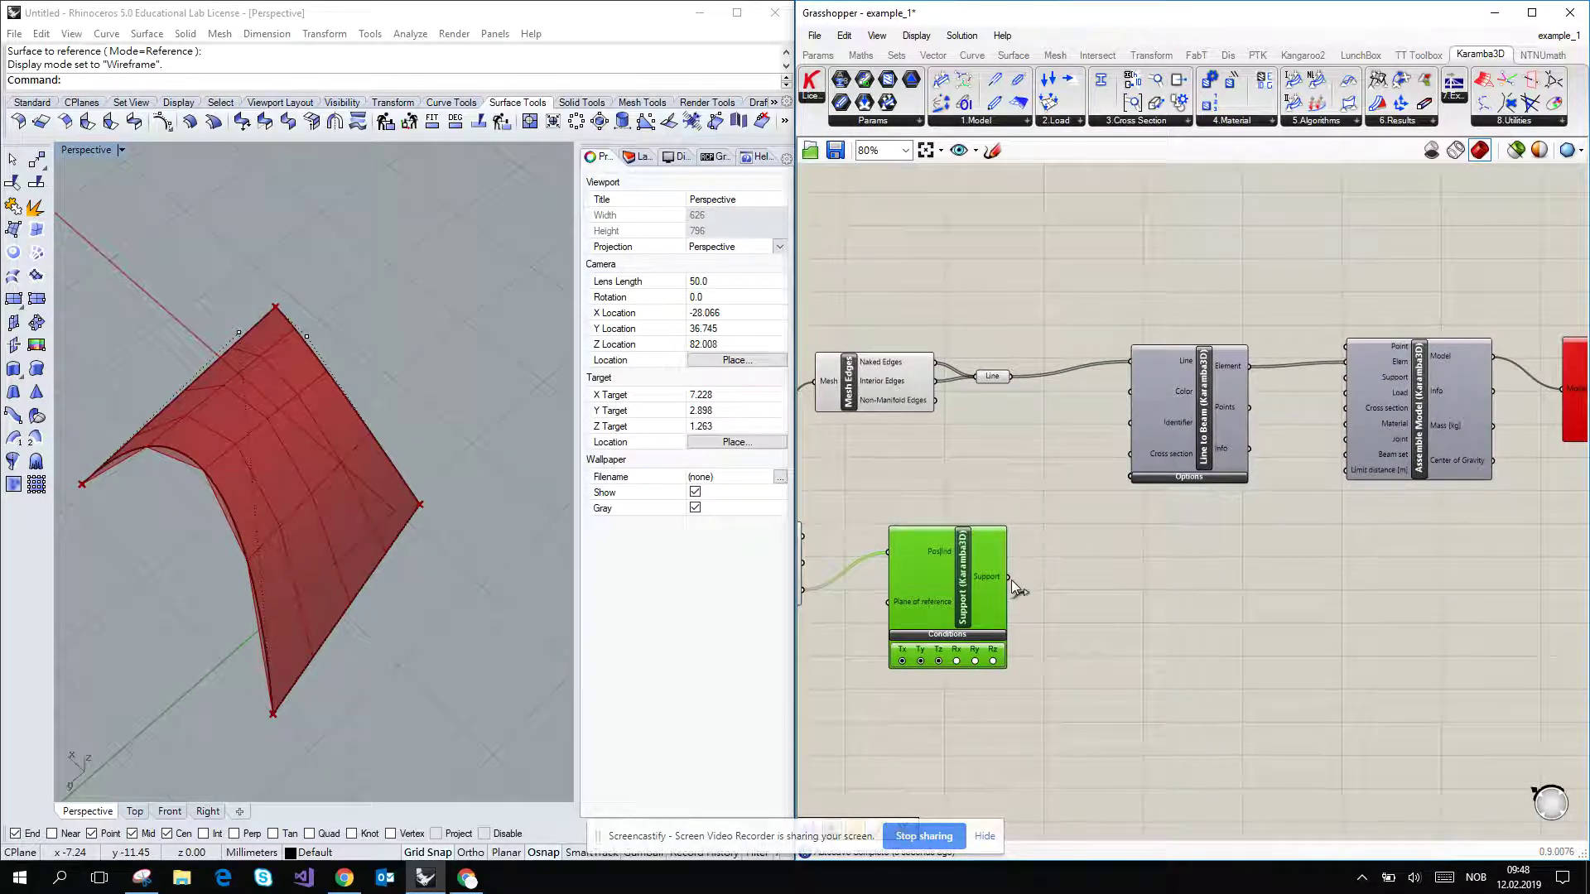
left_click_drag(1009, 578, 1349, 381)
Add a Karamba3D Loads component of type Gravity below Assemble Model and connect it to the Load input.
right_click_drag(1366, 603, 1172, 571)
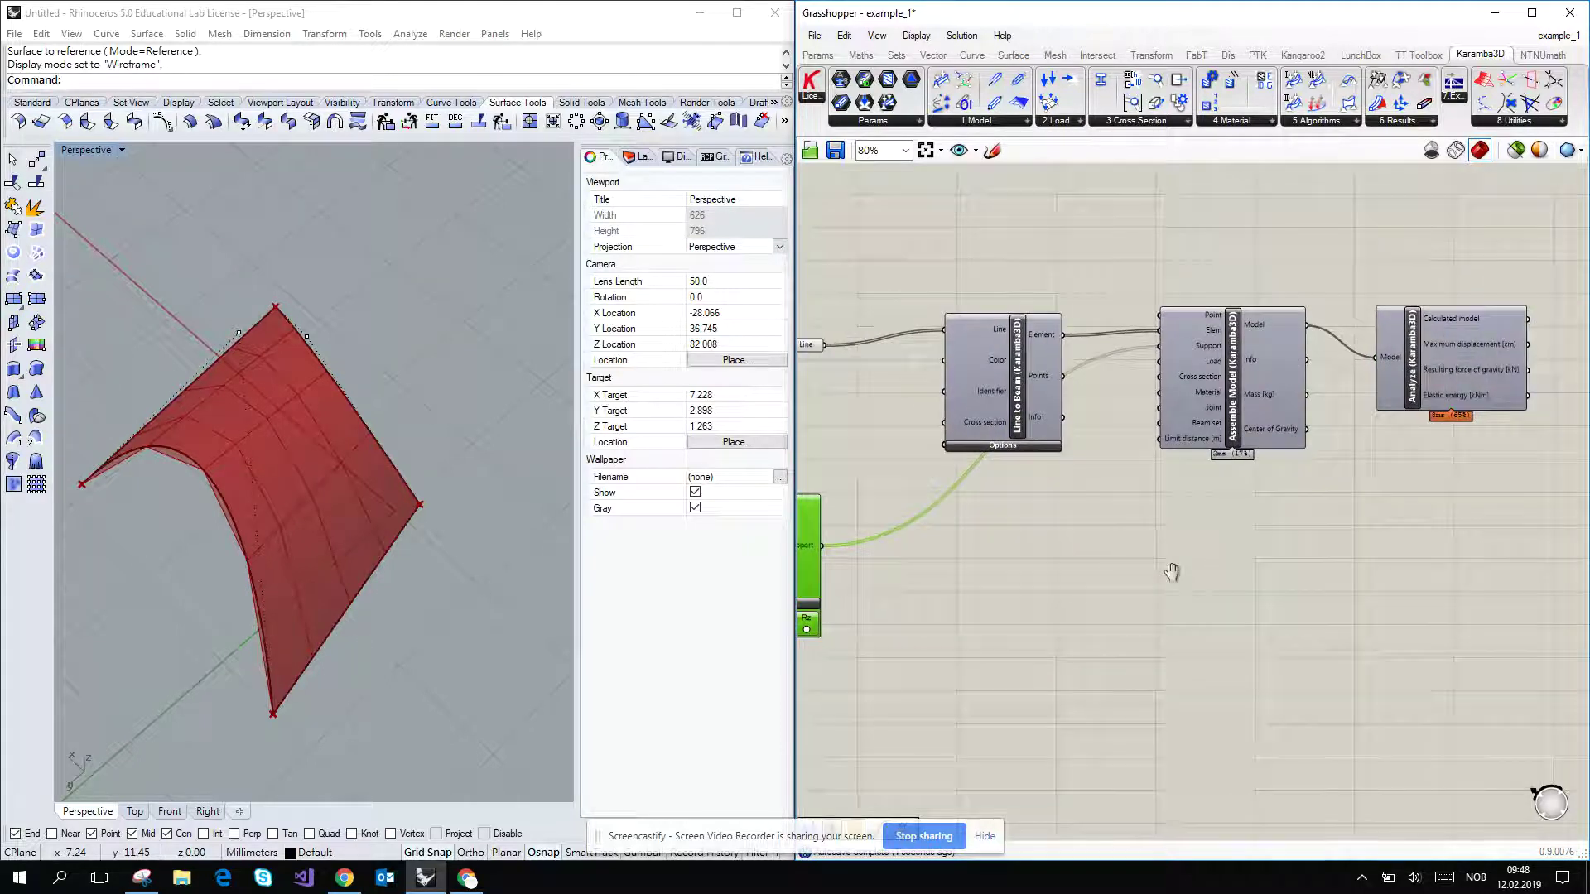
left_click(1012, 121)
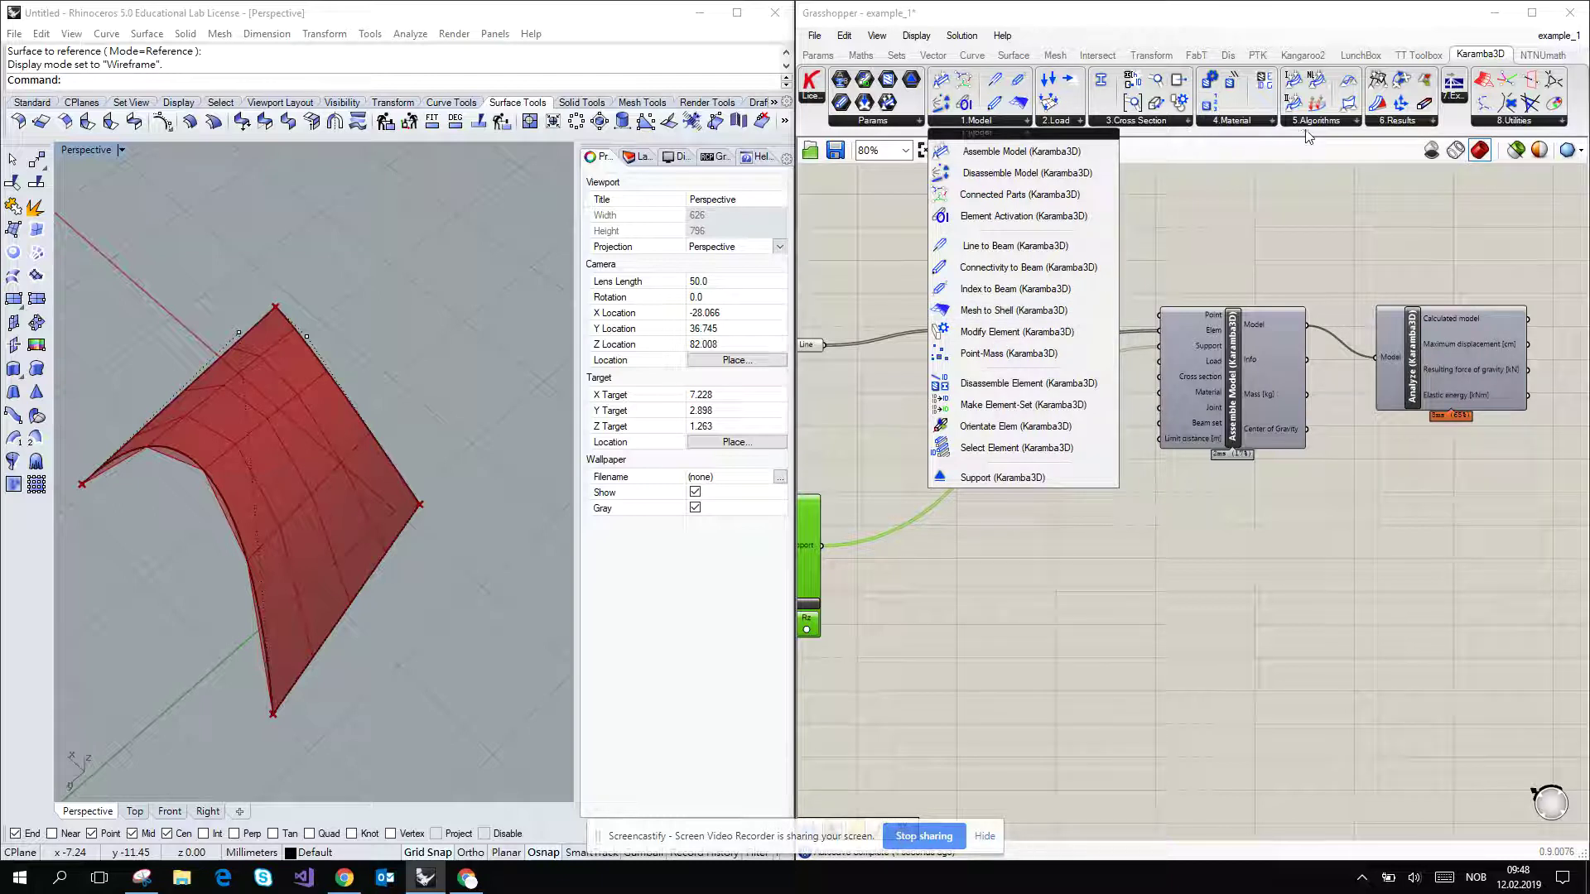
left_click(1234, 121)
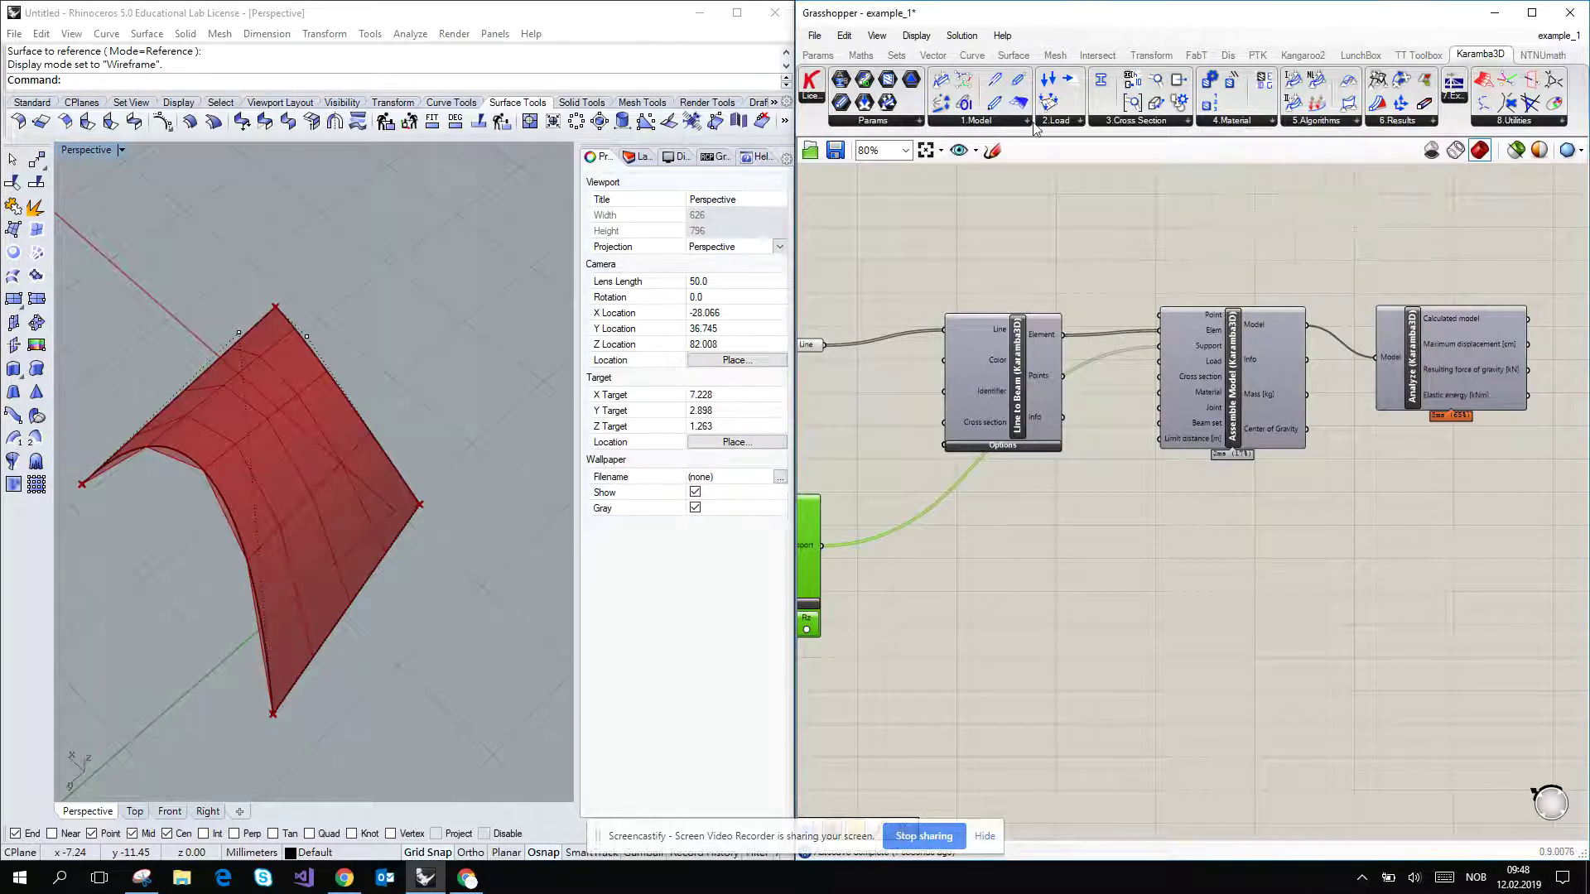
left_click_drag(1048, 79, 1160, 362)
left_click_drag(1217, 559, 1127, 560)
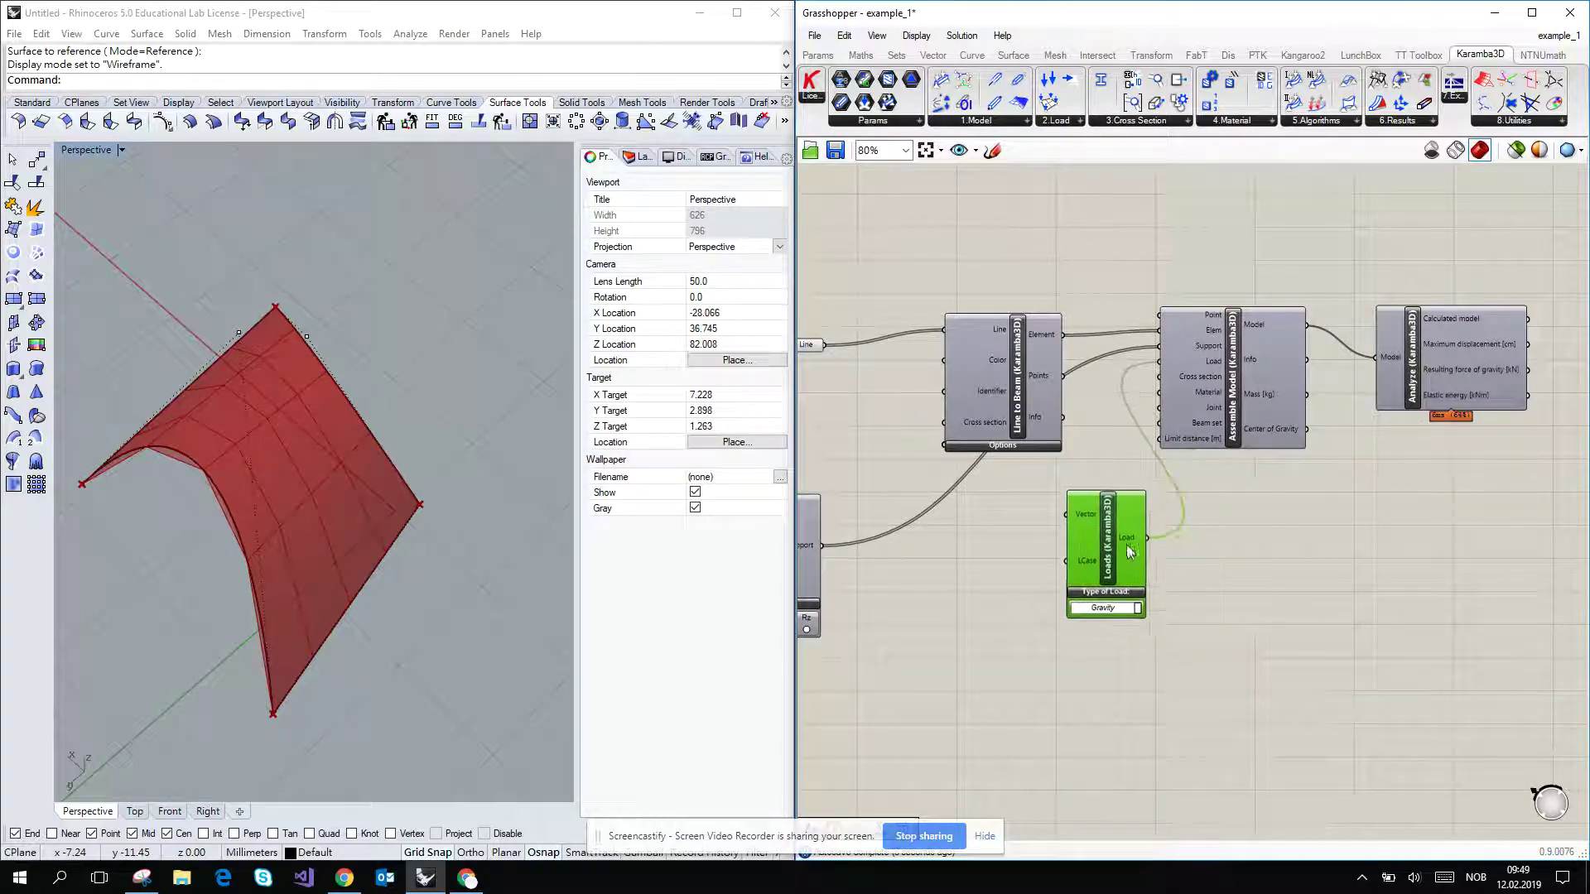
scroll(1132, 592, "up", 3)
scroll(1135, 549, "down", 3)
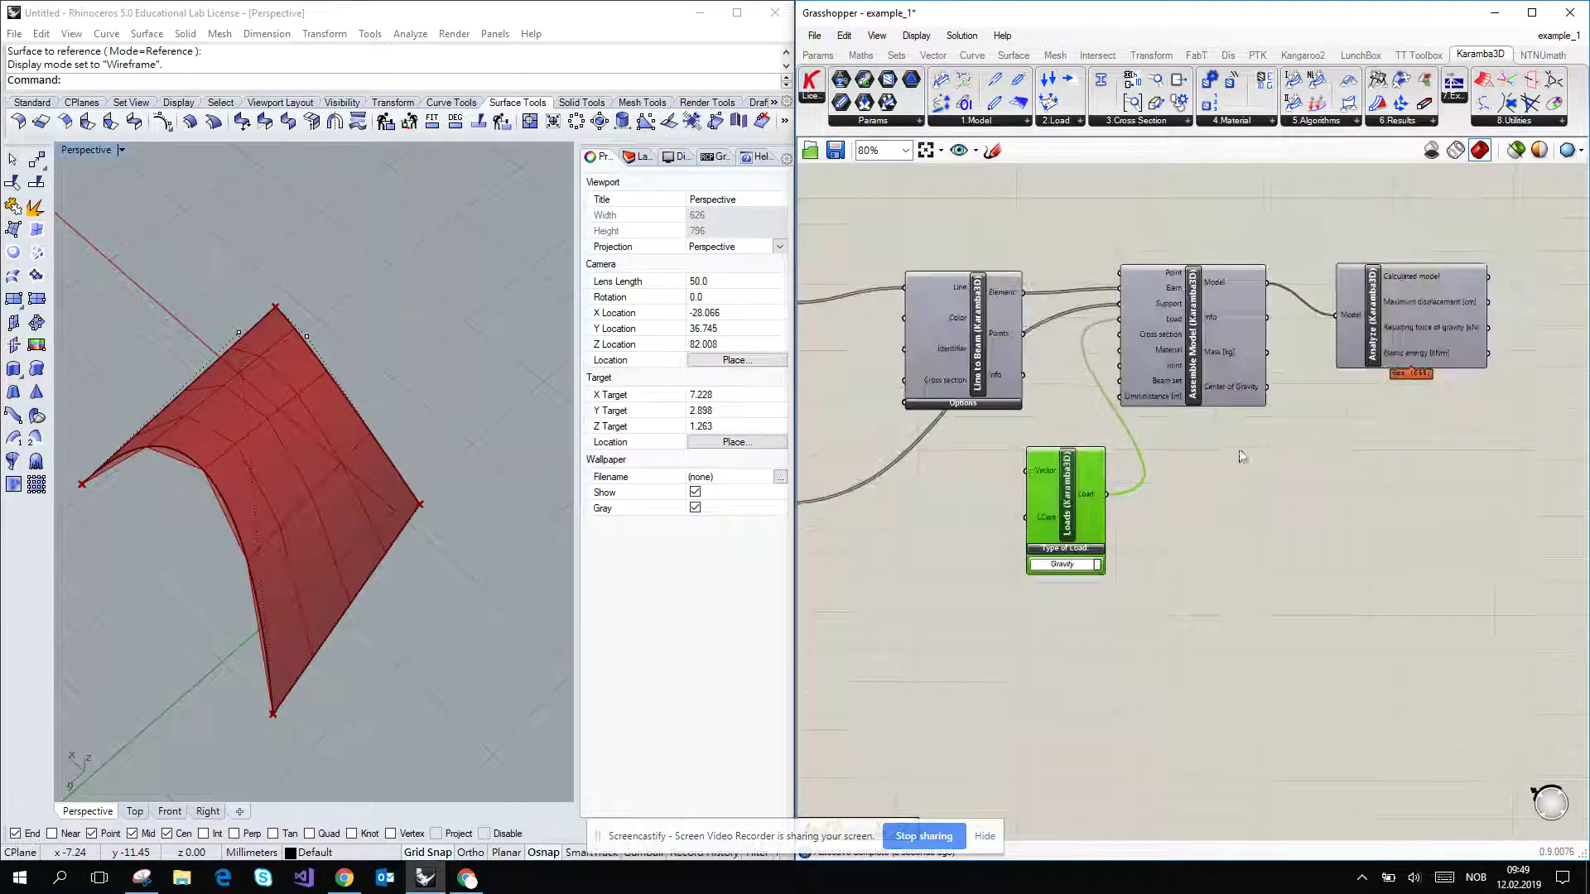
Read the value of the Maximum displacement output on the Analyze component.
scroll(1308, 398, "up", 1)
left_click_drag(1355, 344, 1363, 327)
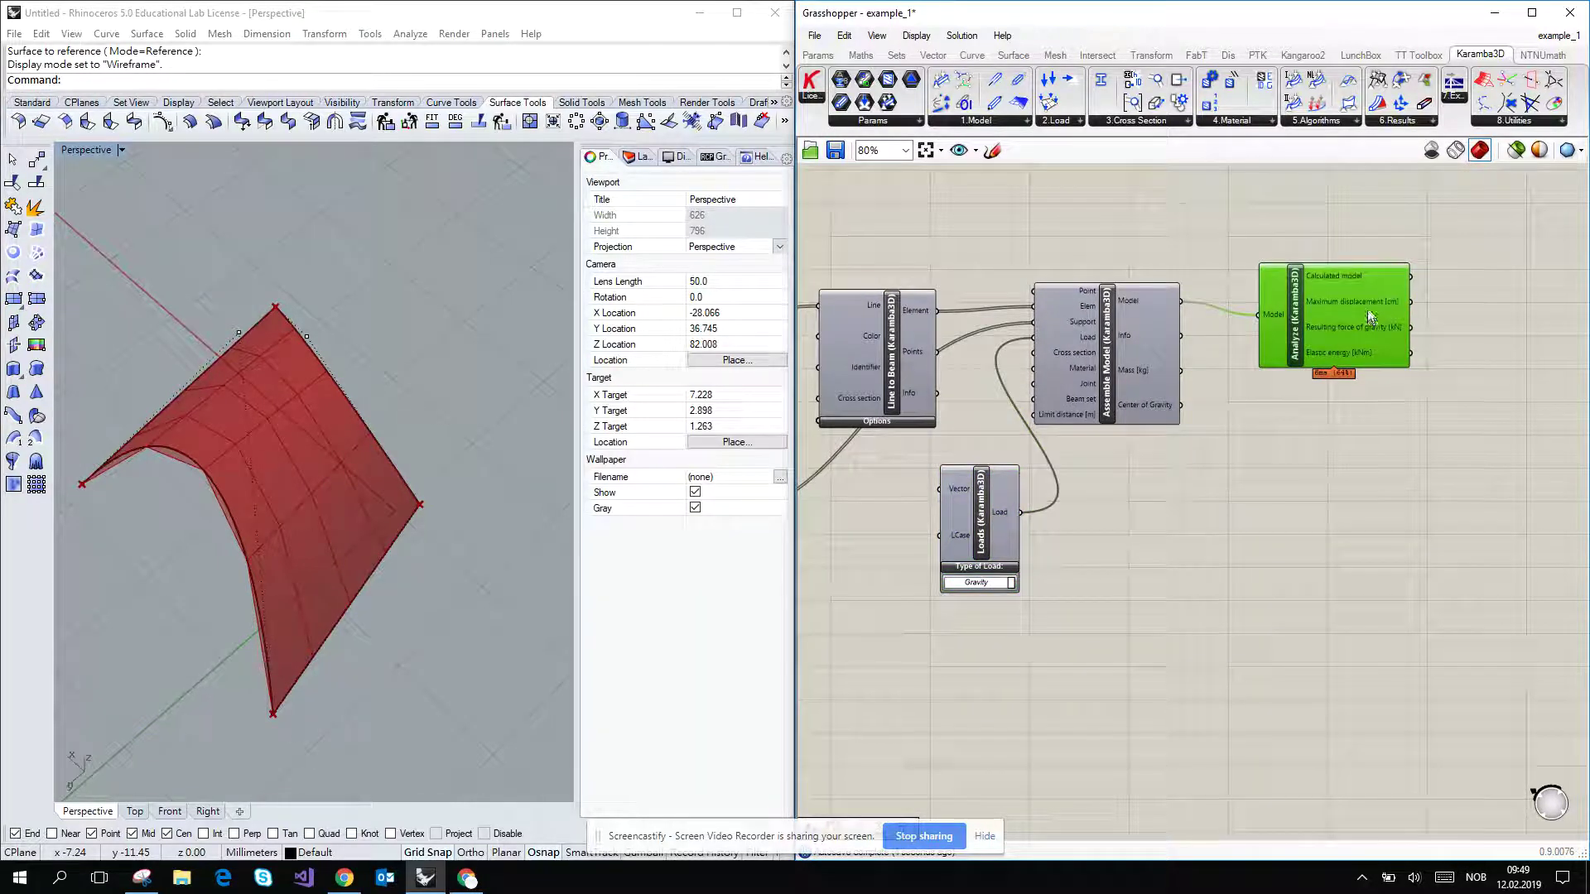
mouse_move(1368, 305)
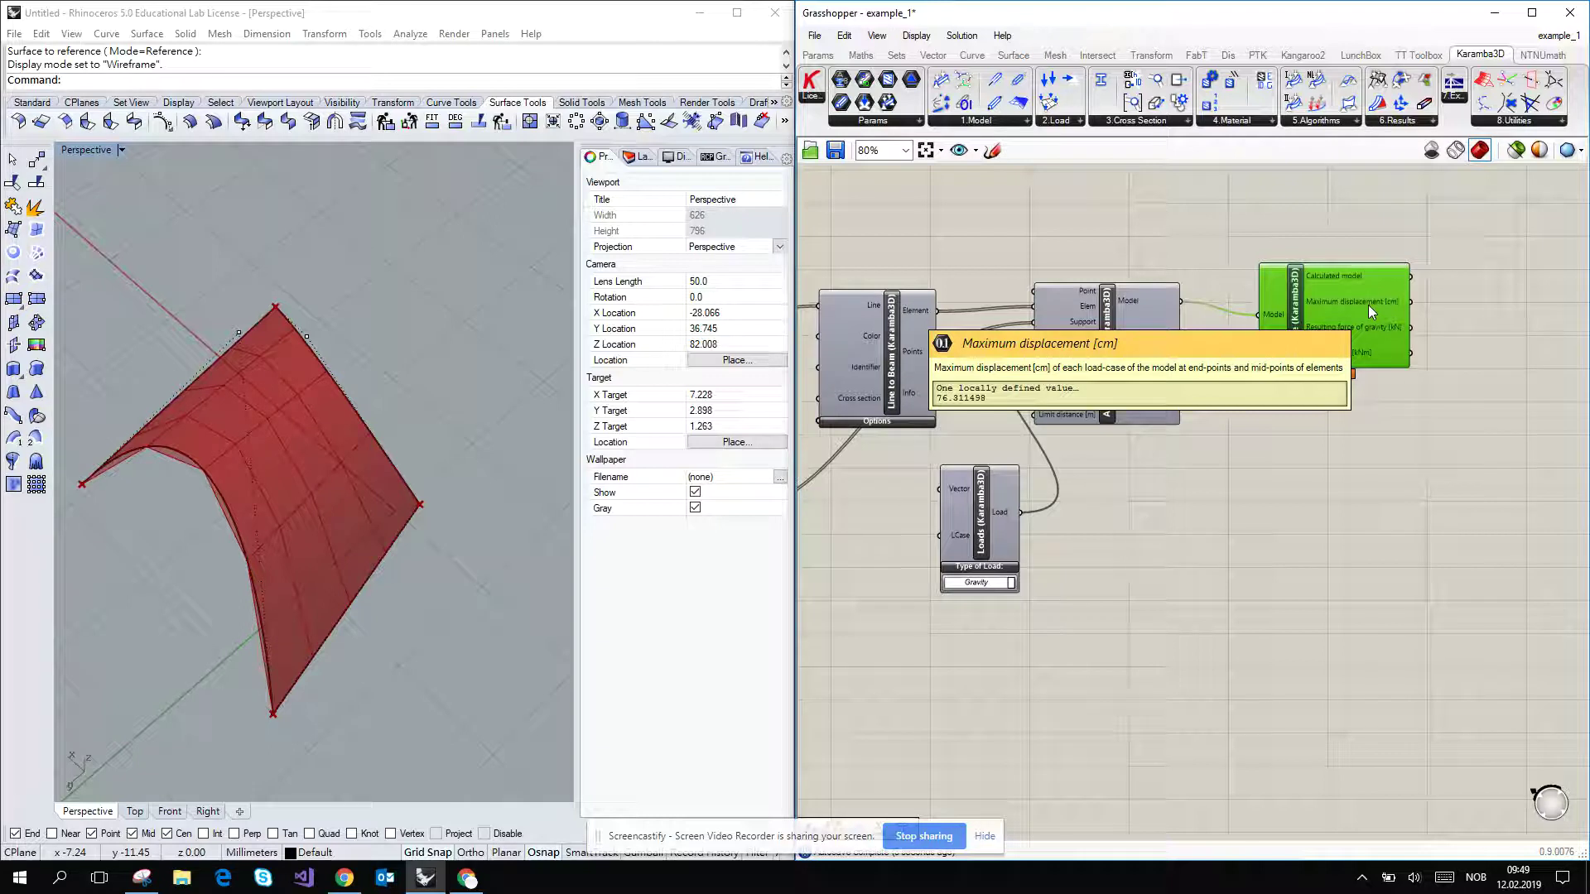
Add a Karamba3D Beam View component after Analyze and connect the Calculated model output to its Model input.
right_click_drag(1363, 527, 1158, 542)
left_click(1412, 121)
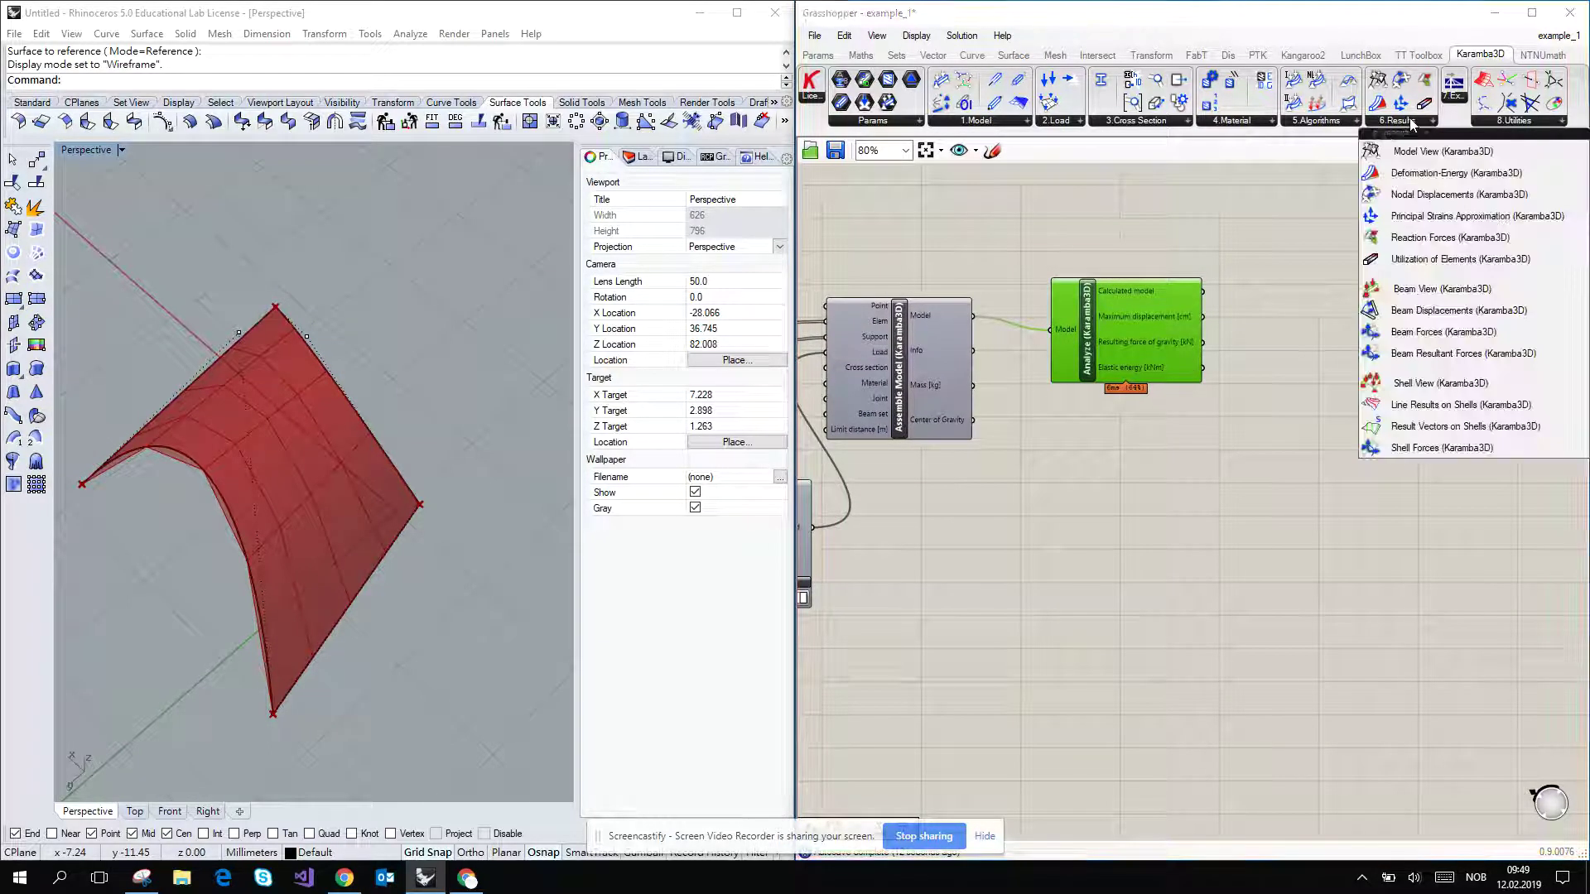
left_click(1442, 289)
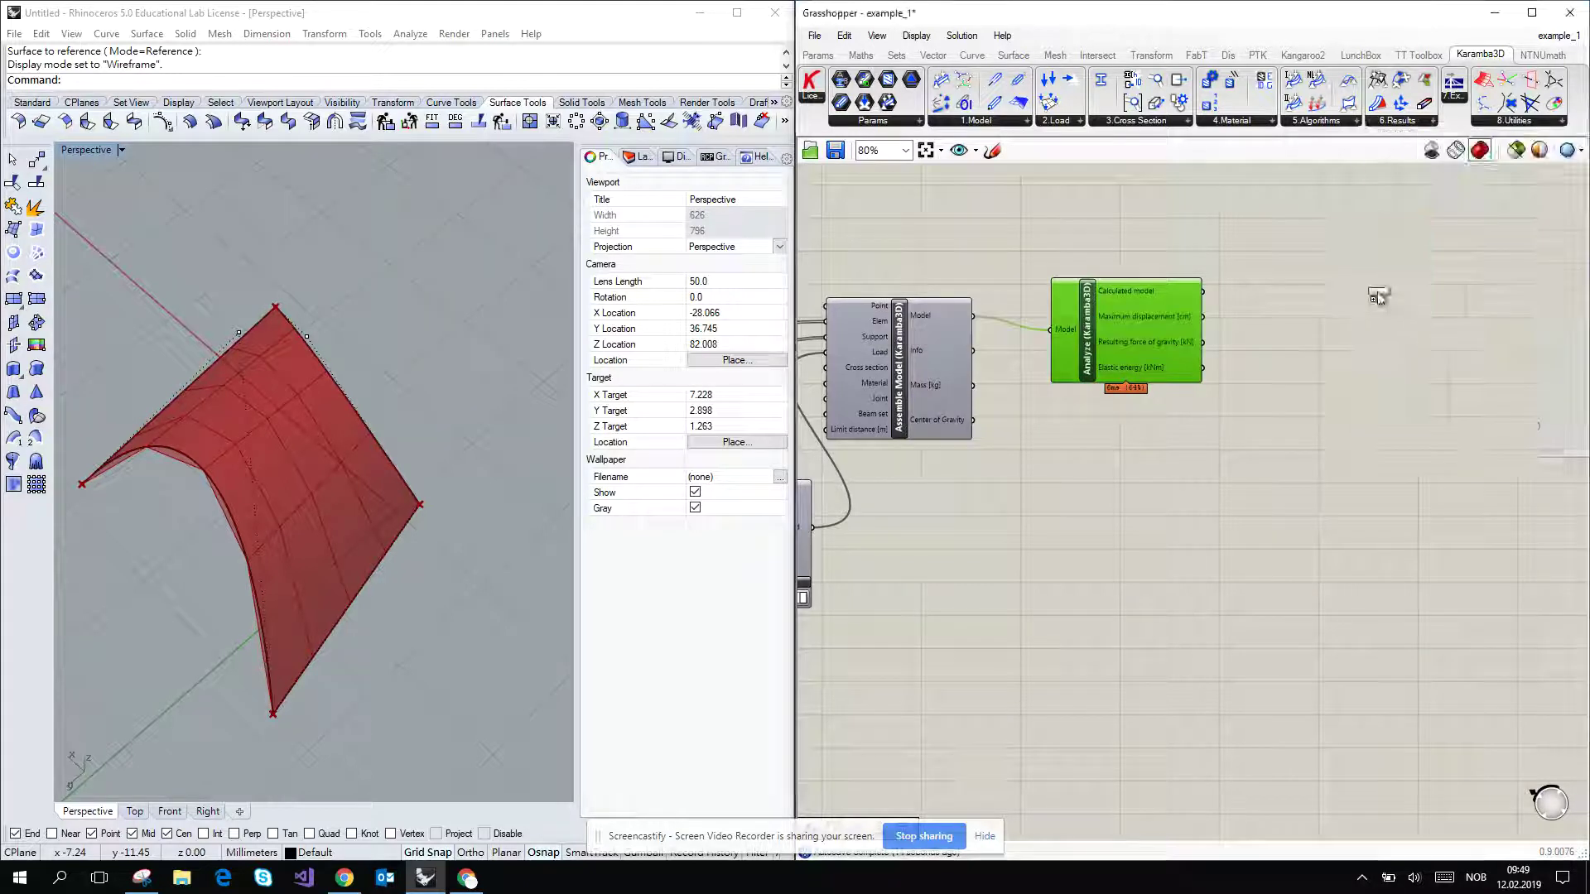
left_click(1355, 294)
scroll(1264, 306, "up", 3)
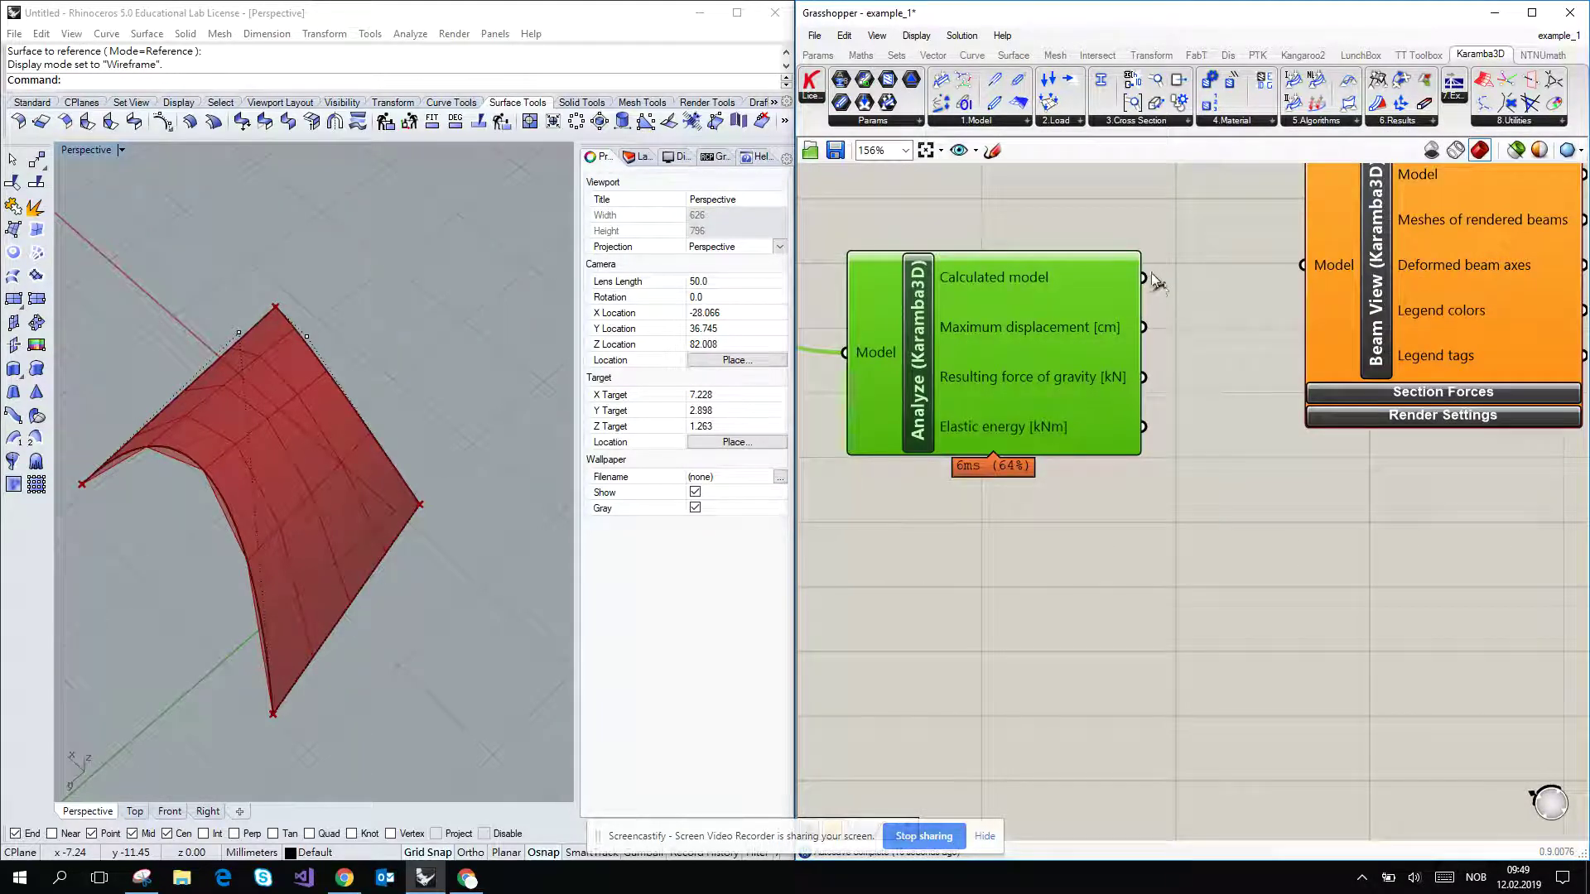
left_click_drag(1143, 278, 1304, 266)
scroll(1199, 458, "down", 2)
scroll(1383, 417, "up", 2)
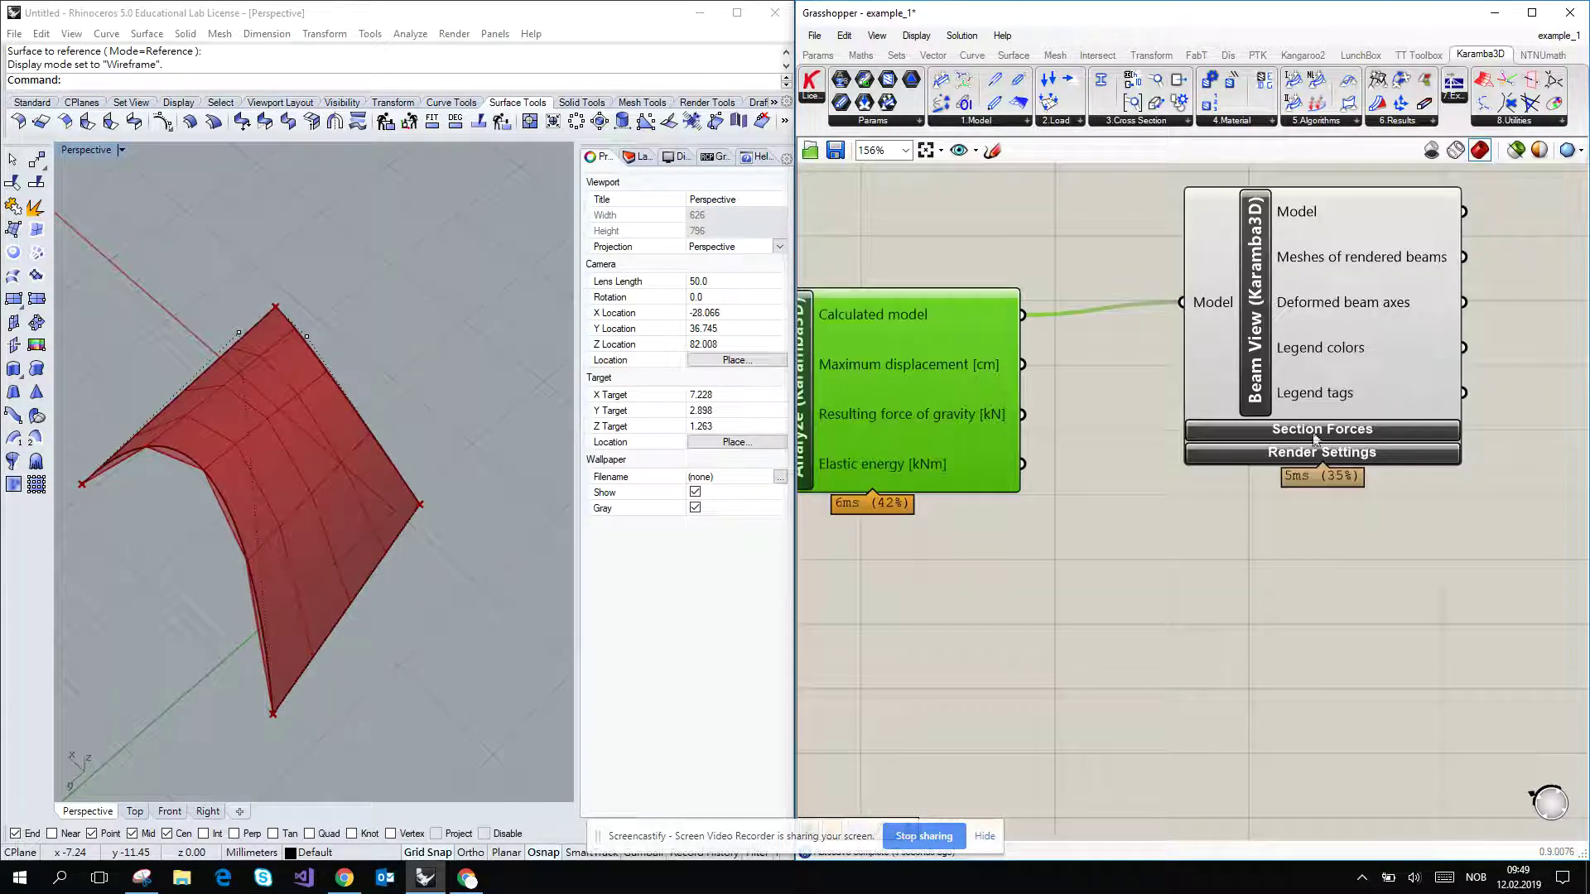
Turn off the preview of every component in the new definition except Beam View.
left_click(269, 525)
right_click_drag(269, 526, 269, 409)
scroll(1280, 567, "down", 3)
scroll(1353, 588, "down", 4)
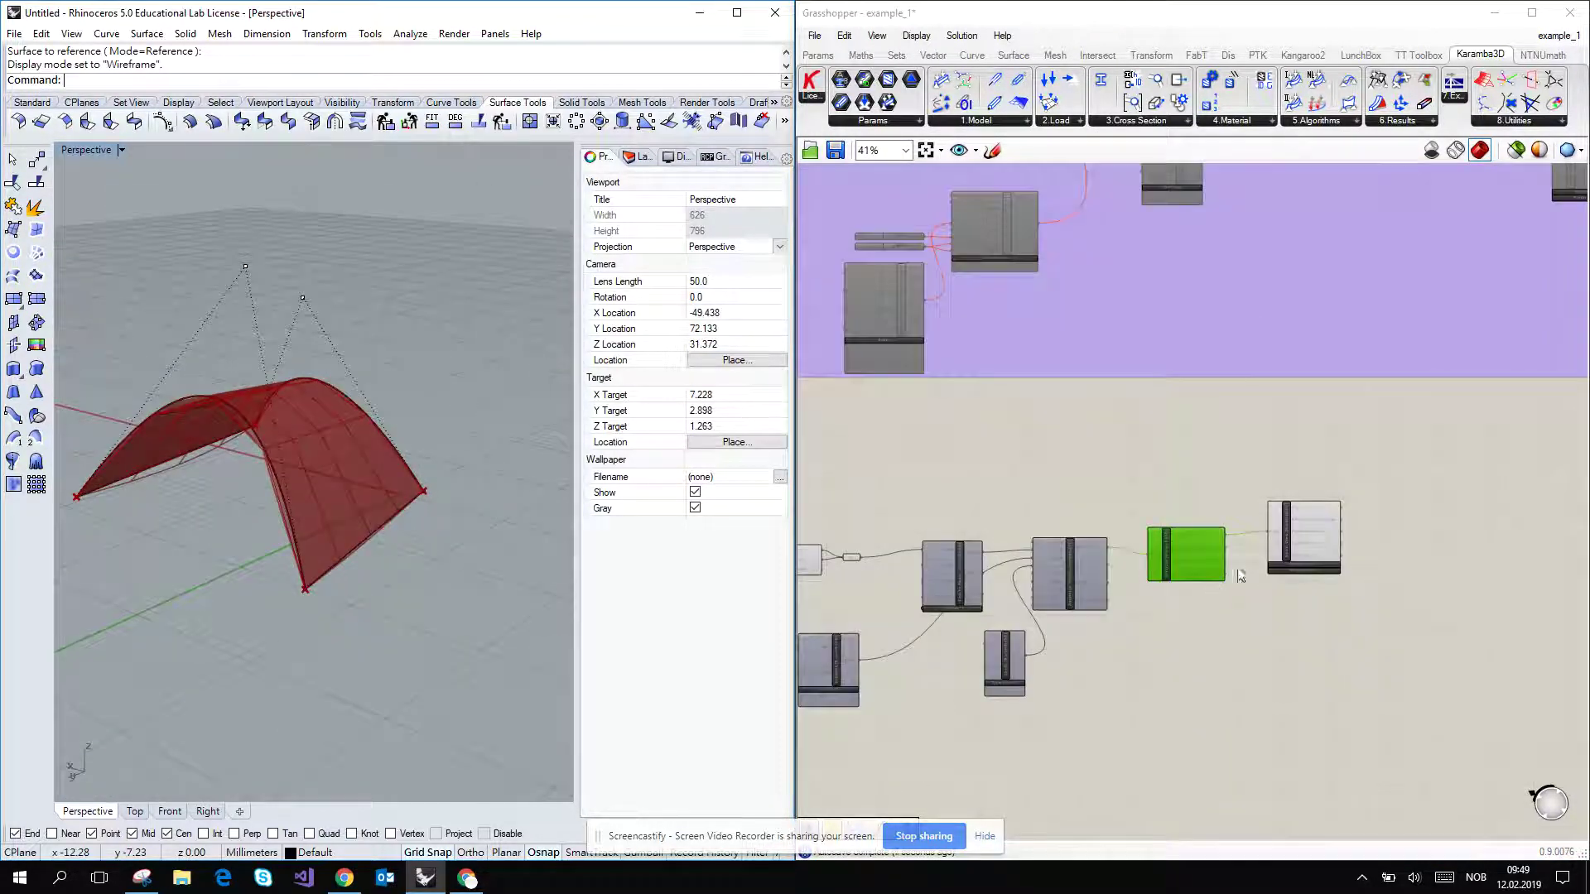
left_click_drag(1305, 678, 820, 506)
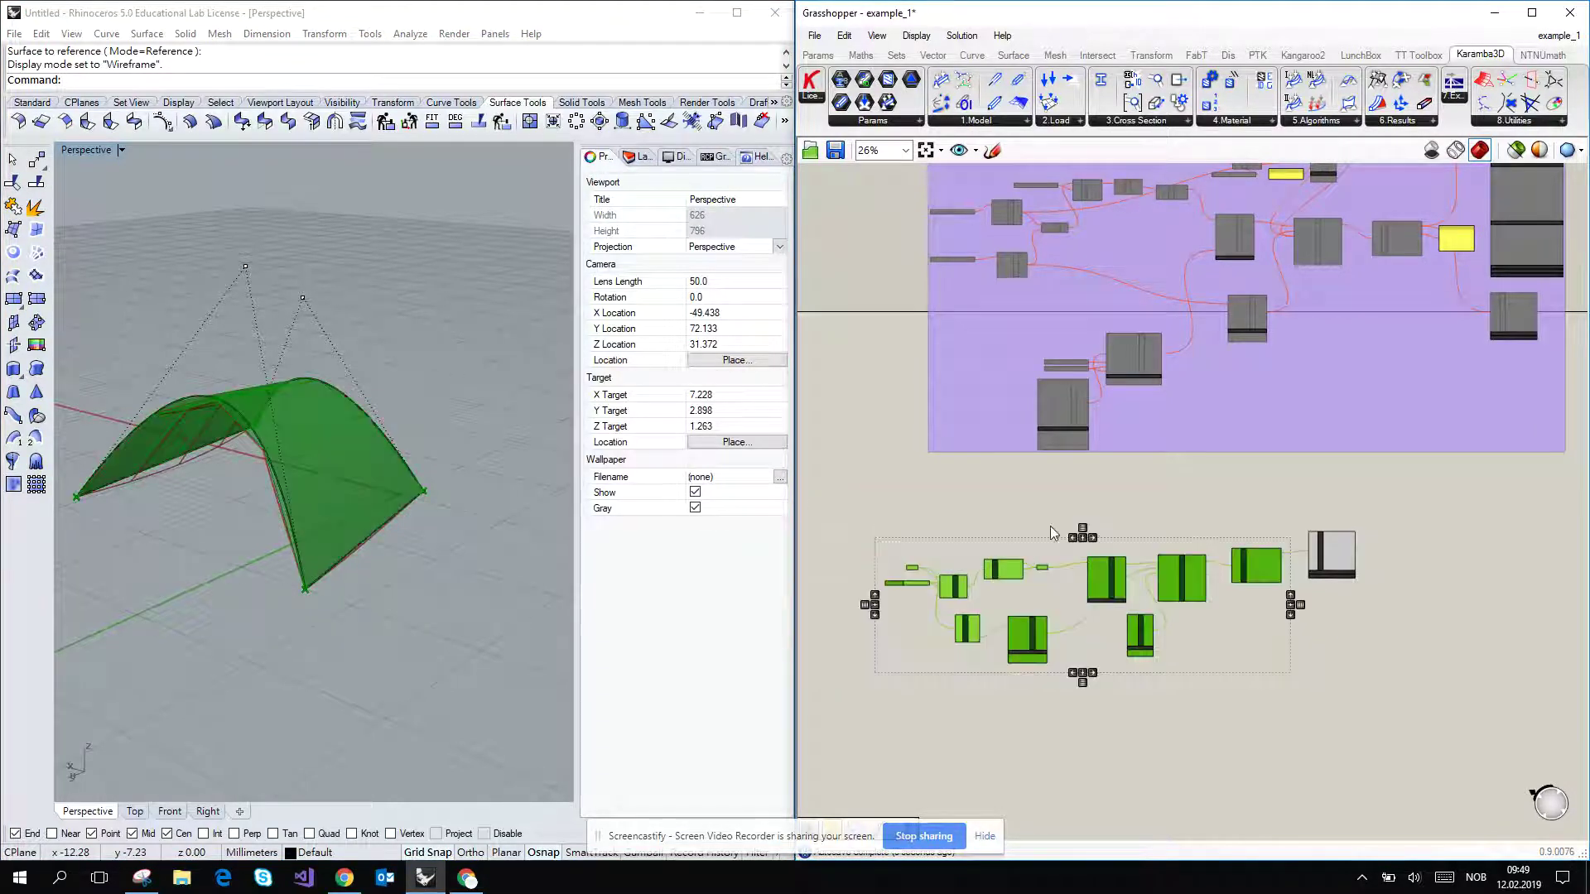
middle_click(1039, 513)
left_click(1095, 460)
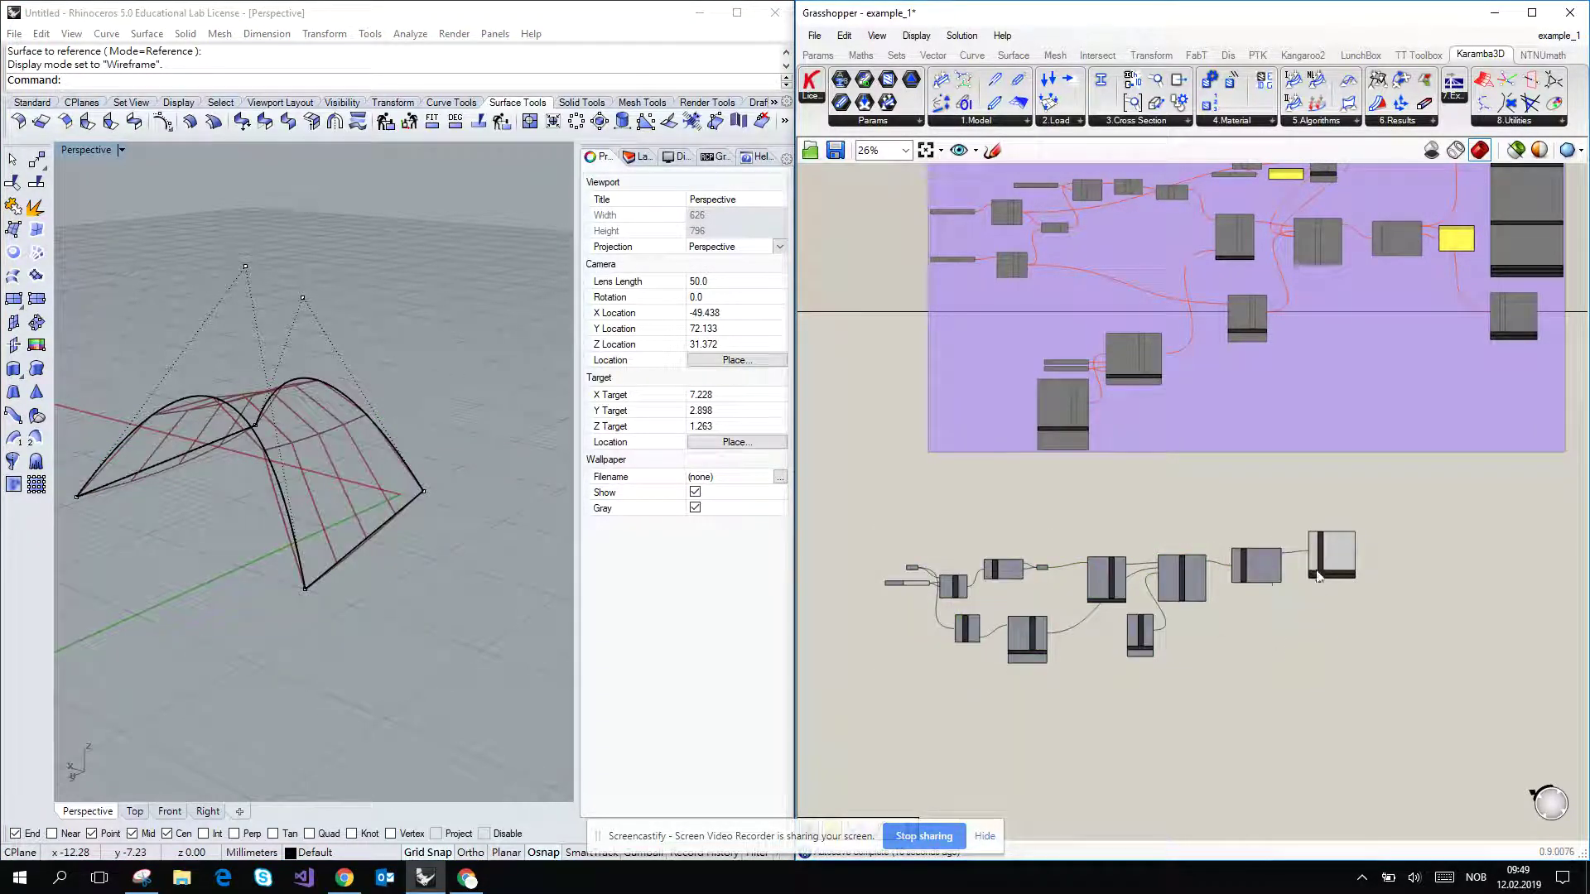
Move the Beam View component up and farther away from Analyze on the canvas.
scroll(1278, 523, "up", 7)
left_click_drag(1279, 523, 1464, 424)
scroll(1097, 440, "down", 2)
right_click_drag(1274, 407, 1113, 405)
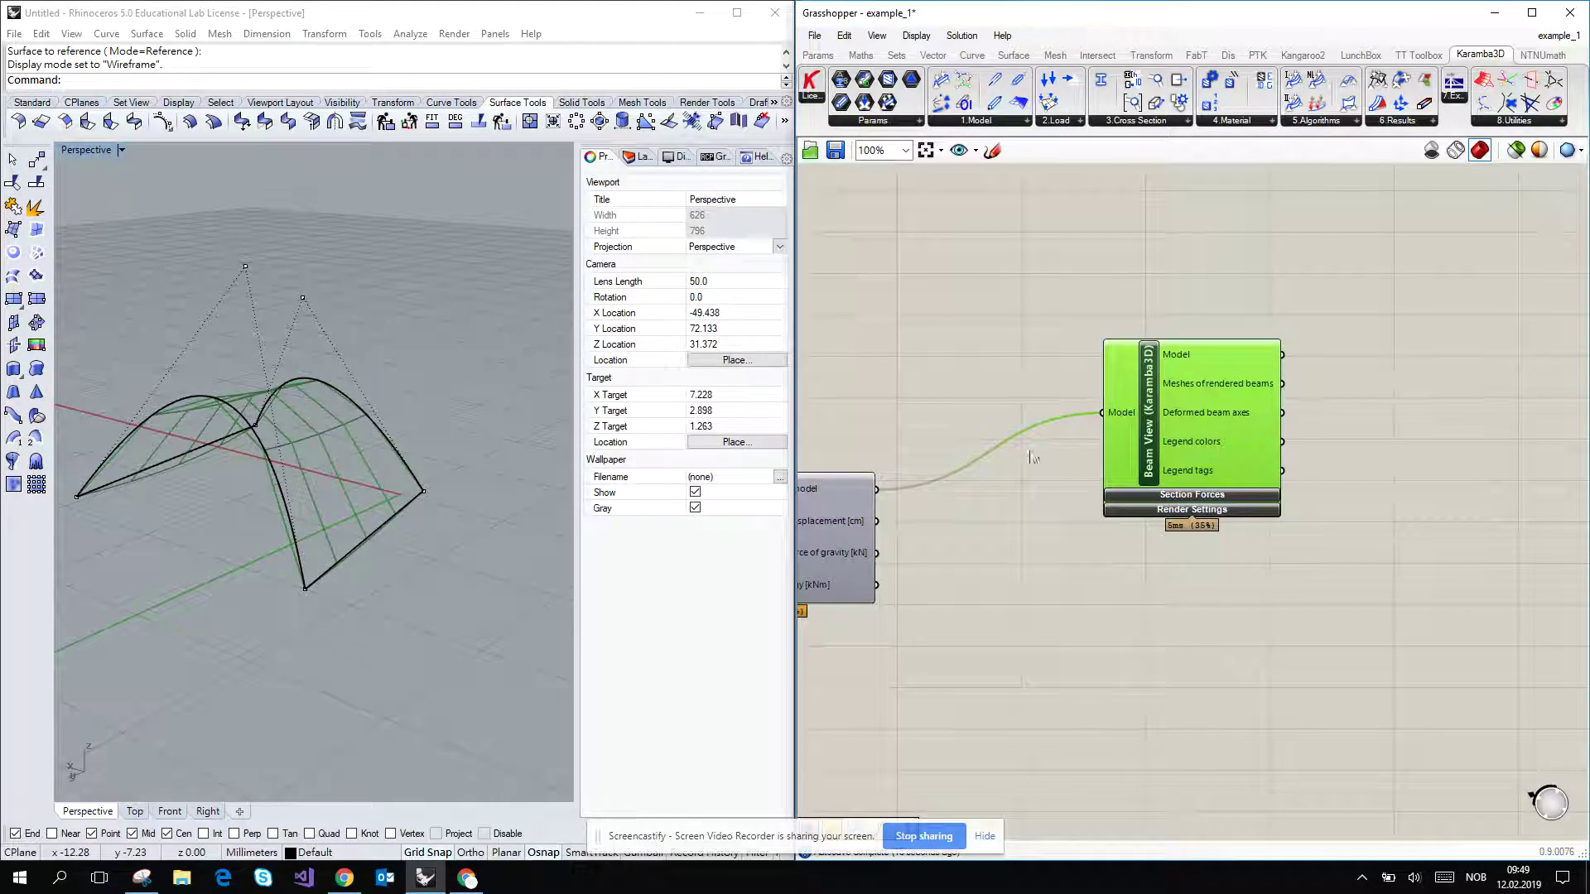
right_click_drag(1028, 450, 1276, 381)
Examine the rendered beams and their joints up close in the Rhino perspective view.
scroll(255, 460, "up", 10)
scroll(255, 460, "up", 5)
scroll(285, 440, "down", 4)
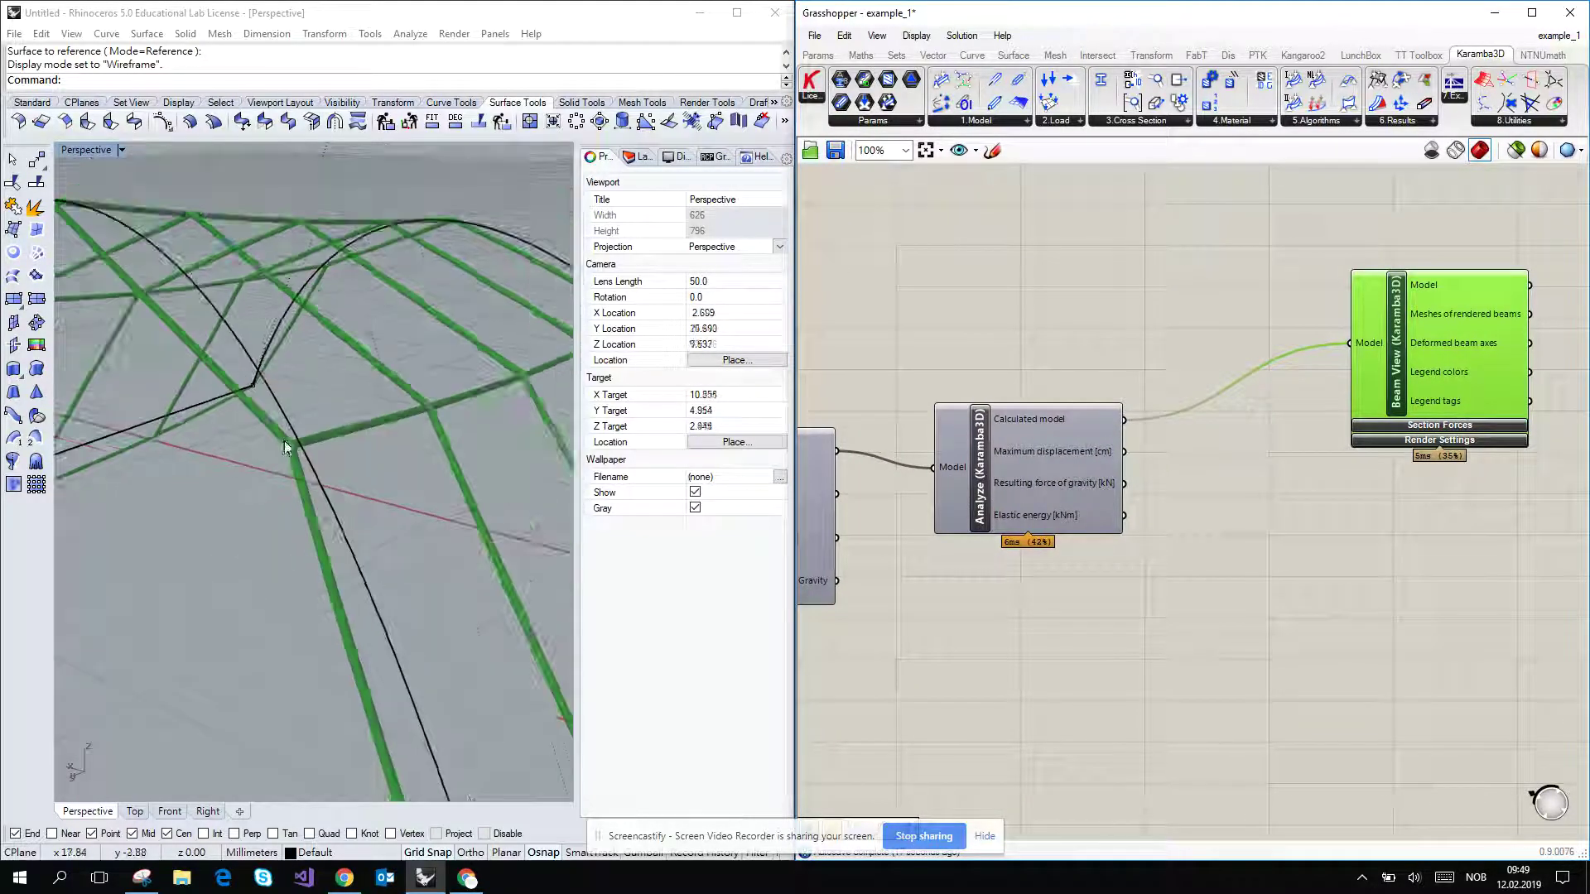
scroll(421, 414, "up", 6)
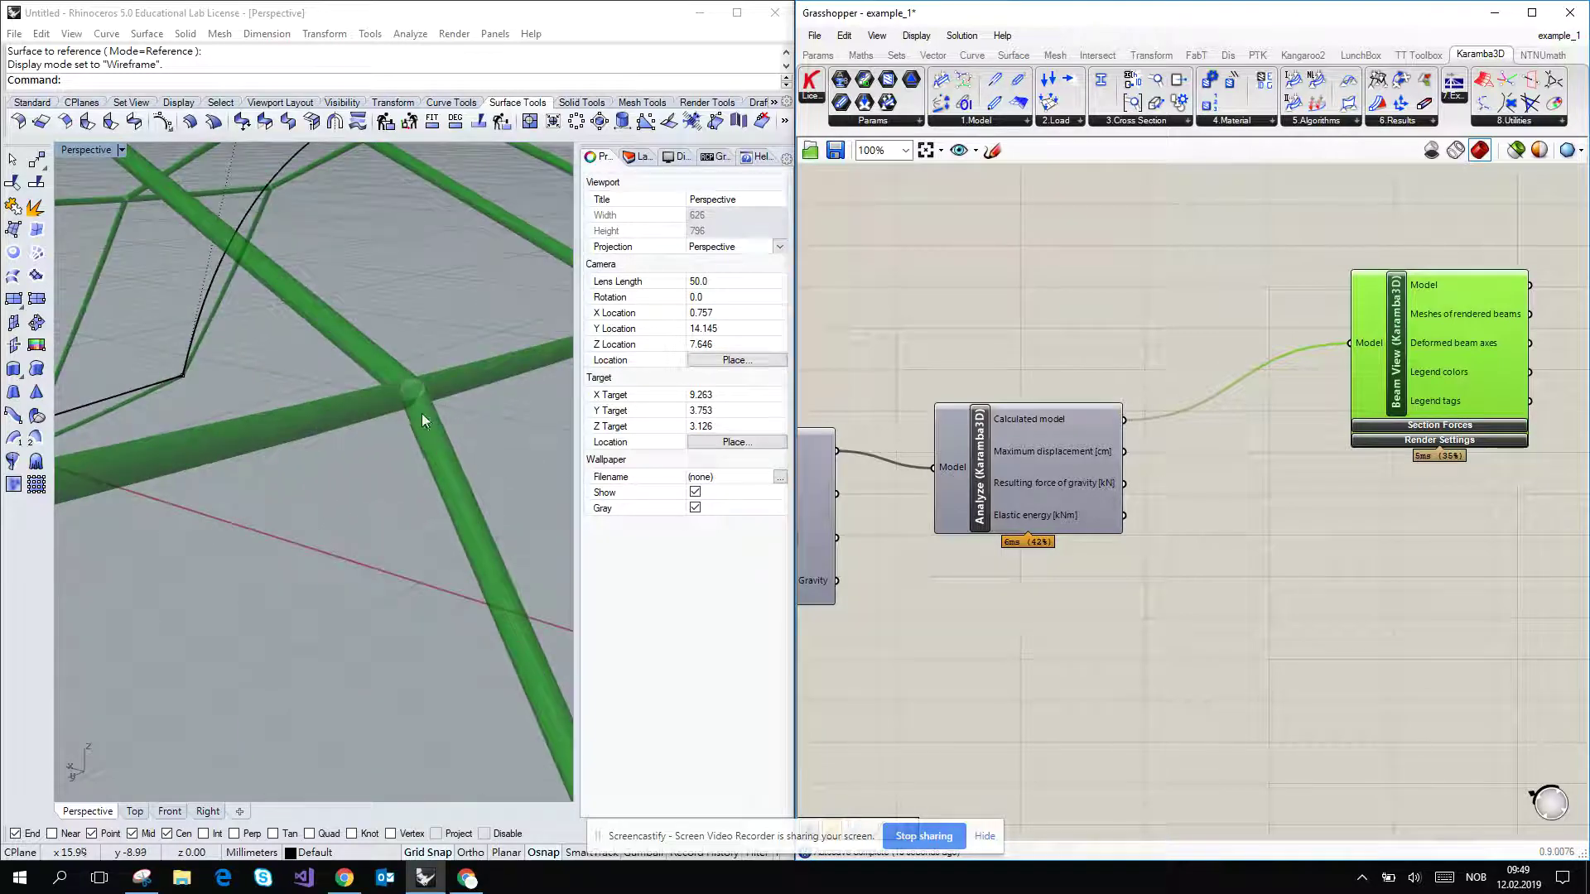
scroll(417, 400, "down", 4)
scroll(412, 405, "down", 9)
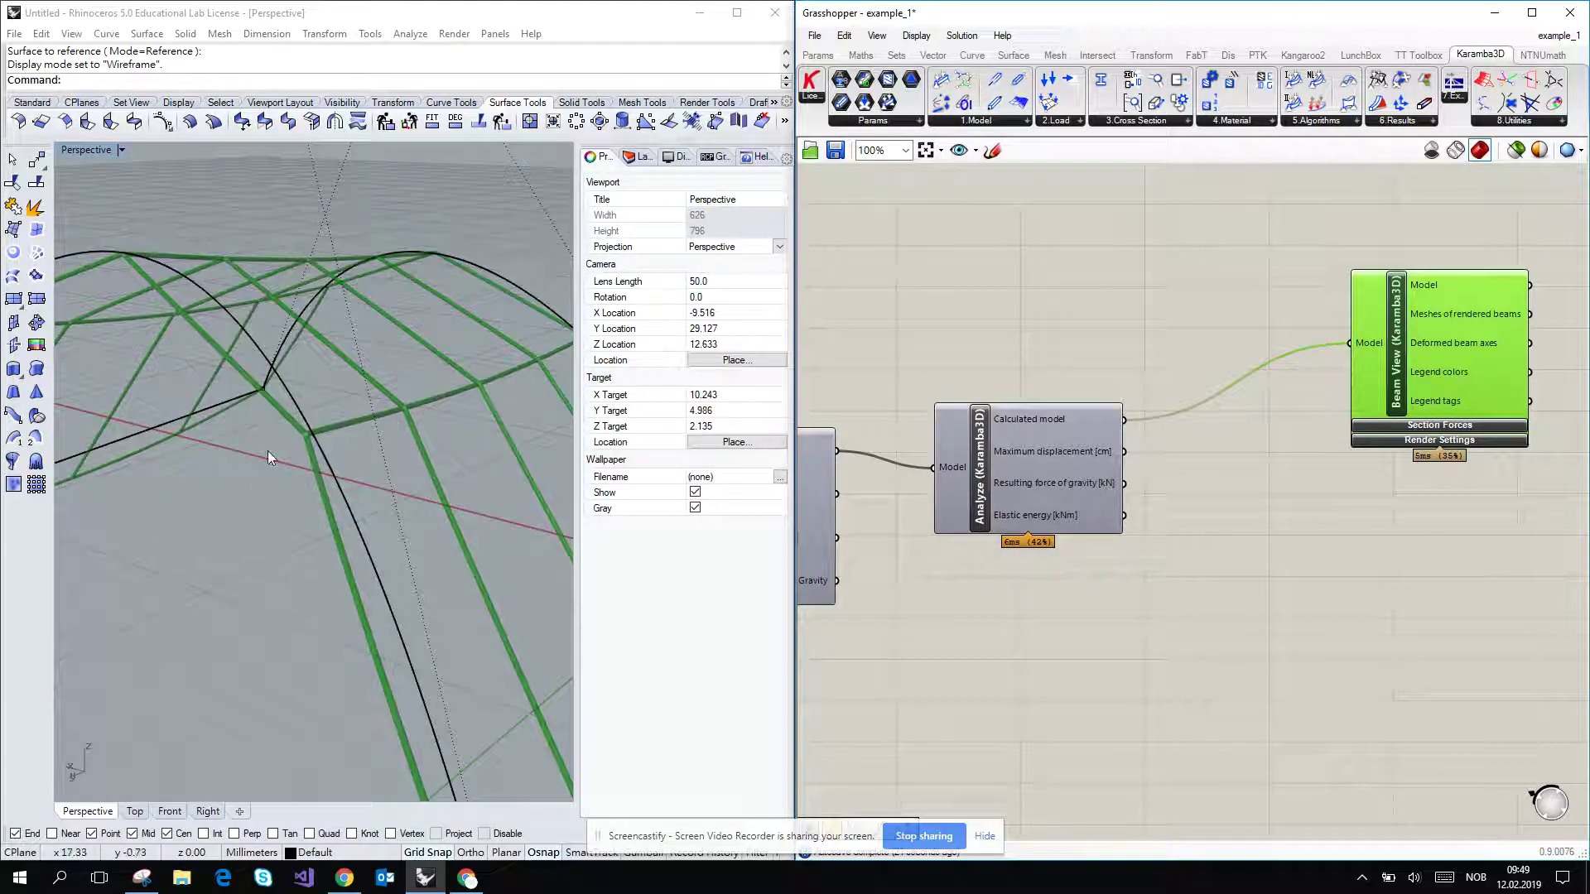
right_click_drag(266, 450, 369, 501)
scroll(370, 503, "down", 8)
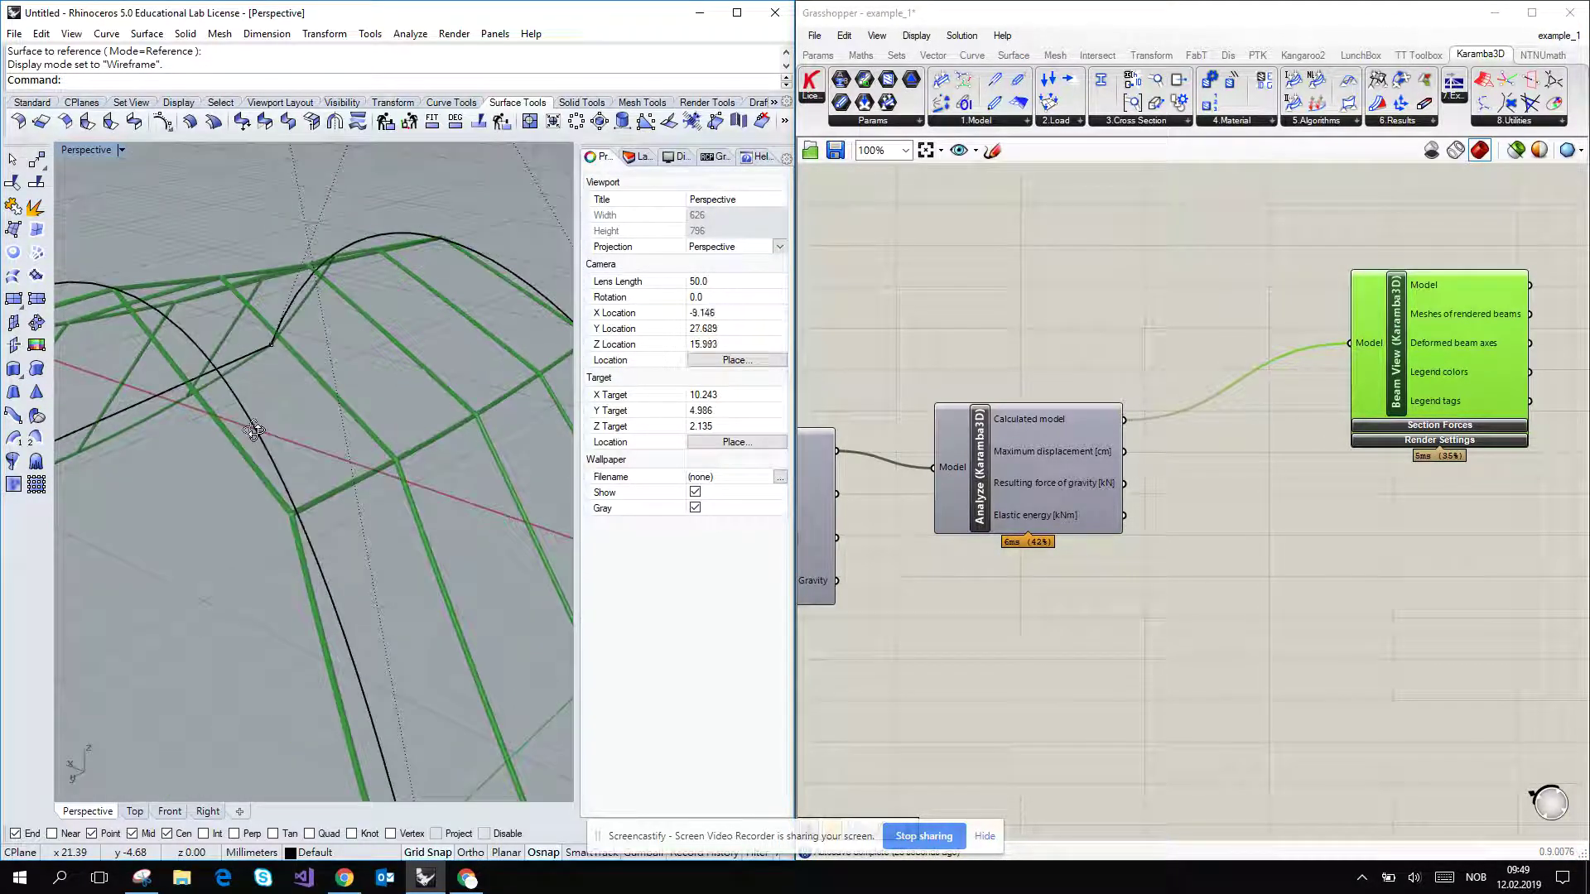
Move the Support component up on the canvas, closer to the Mesh Edges row.
right_click_drag(1009, 605, 1499, 546)
scroll(1499, 547, "down", 3)
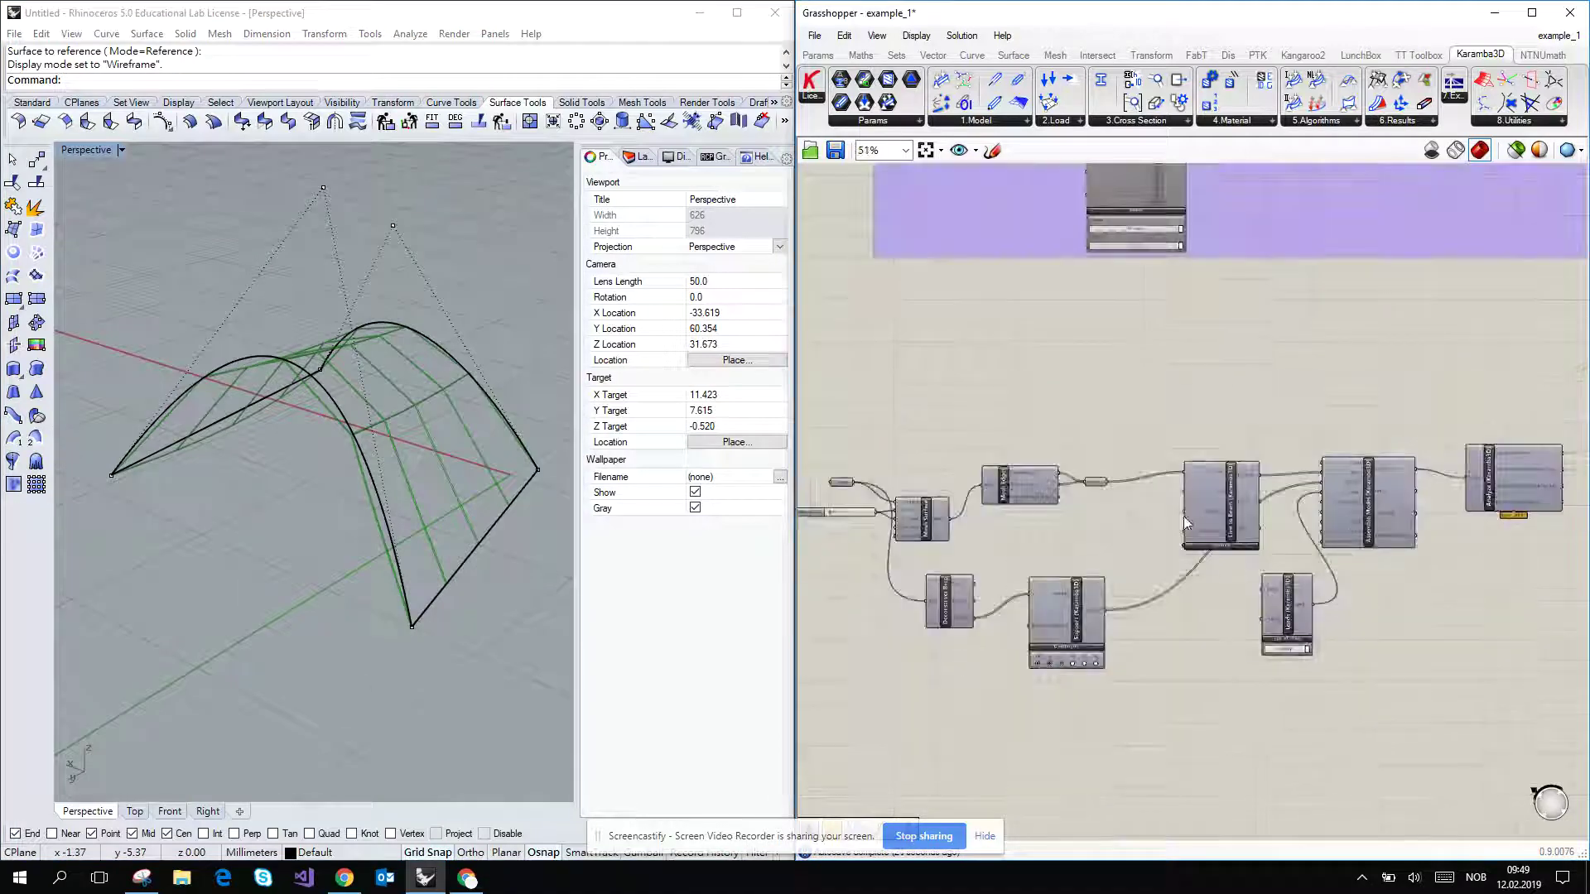
right_click_drag(1110, 546, 1094, 451)
scroll(1093, 453, "up", 2)
left_click_drag(1024, 572, 1032, 538)
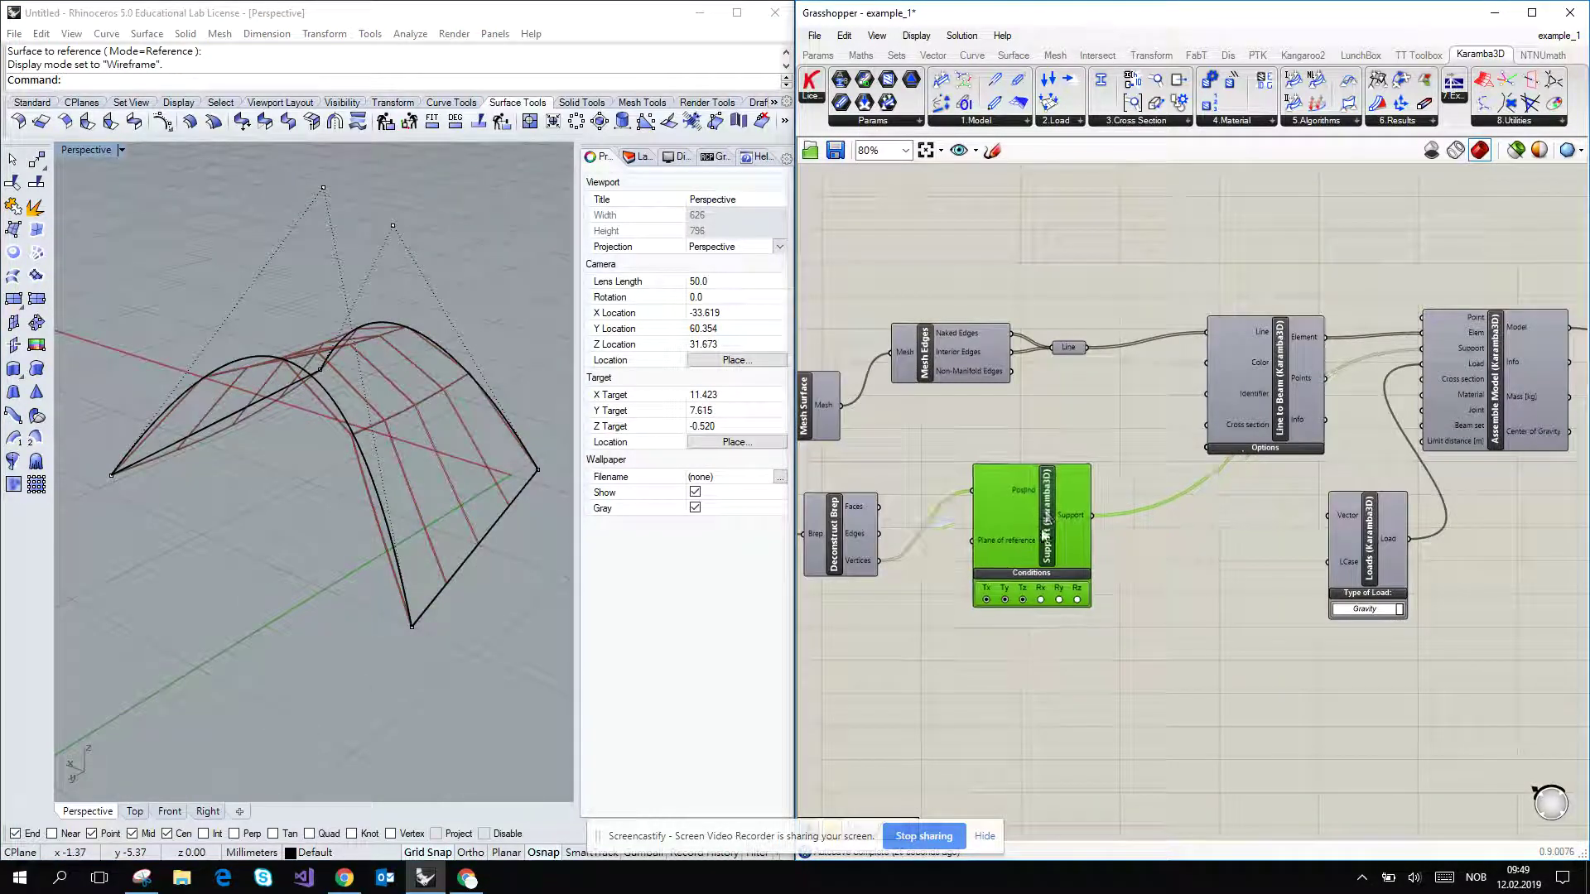
Add a Karamba3D Cross Section component above Line to Beam and connect its output to the Cross section input.
left_click(1122, 122)
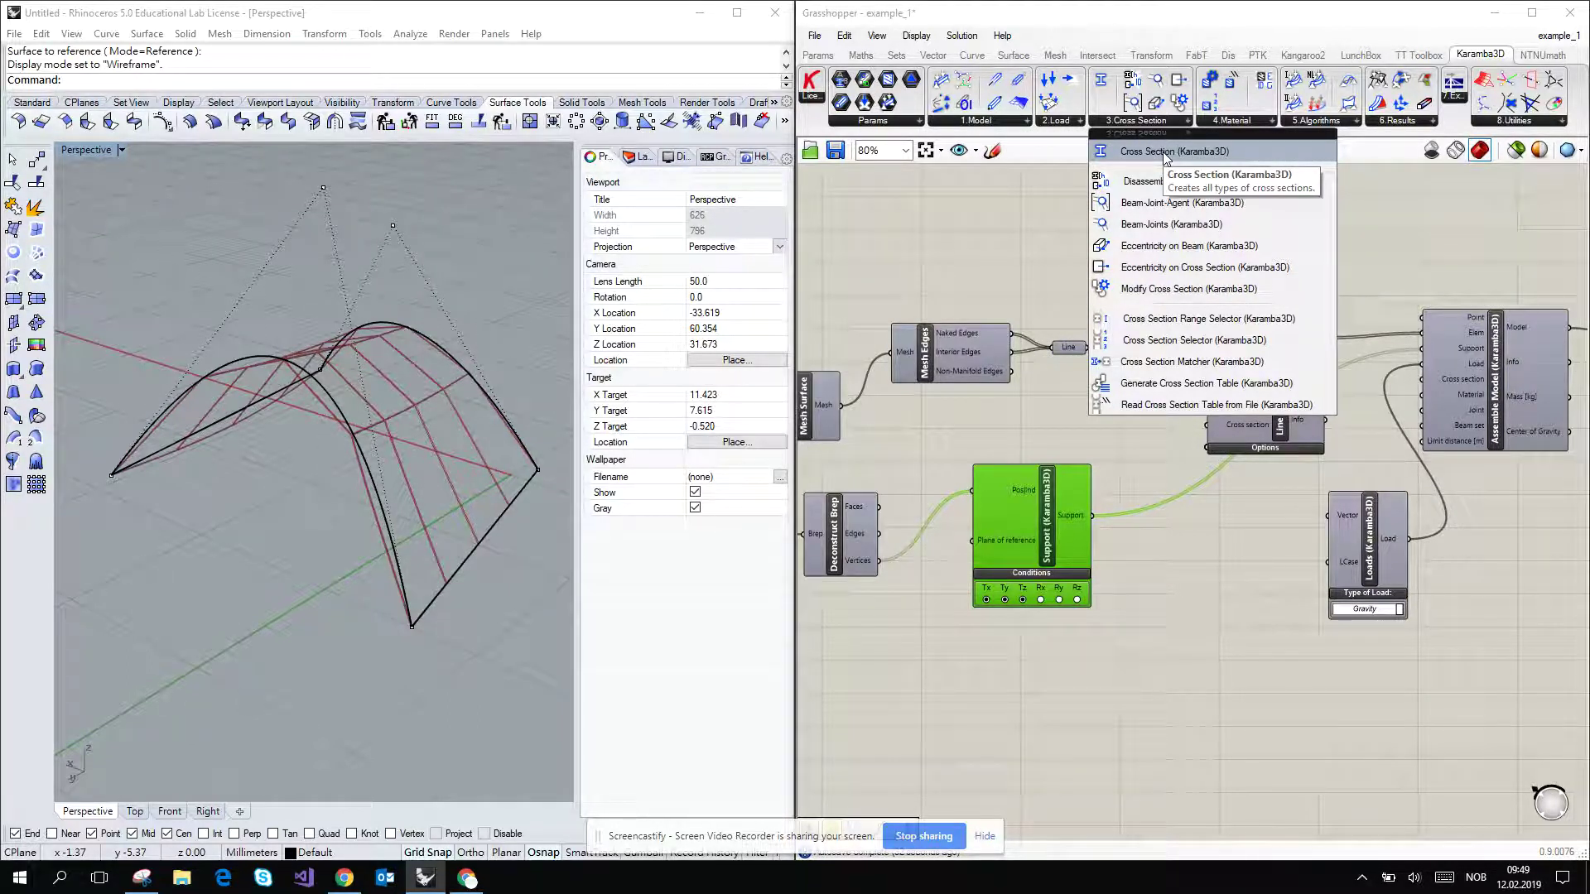
left_click_drag(1165, 152, 1036, 697)
right_click_drag(1147, 623, 1348, 500)
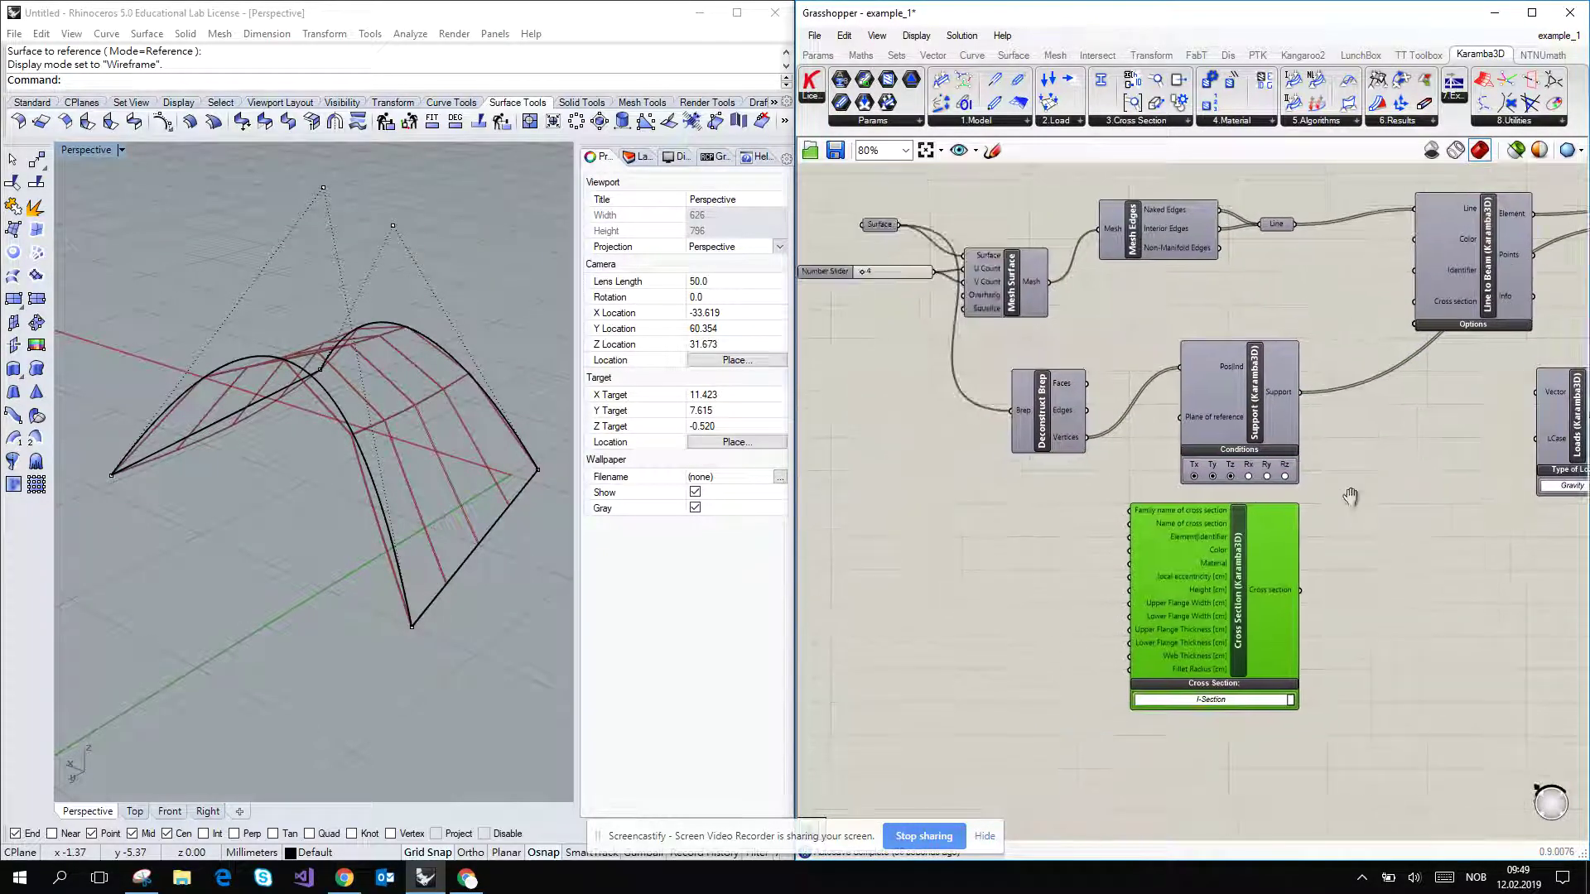
scroll(1173, 600, "down", 3)
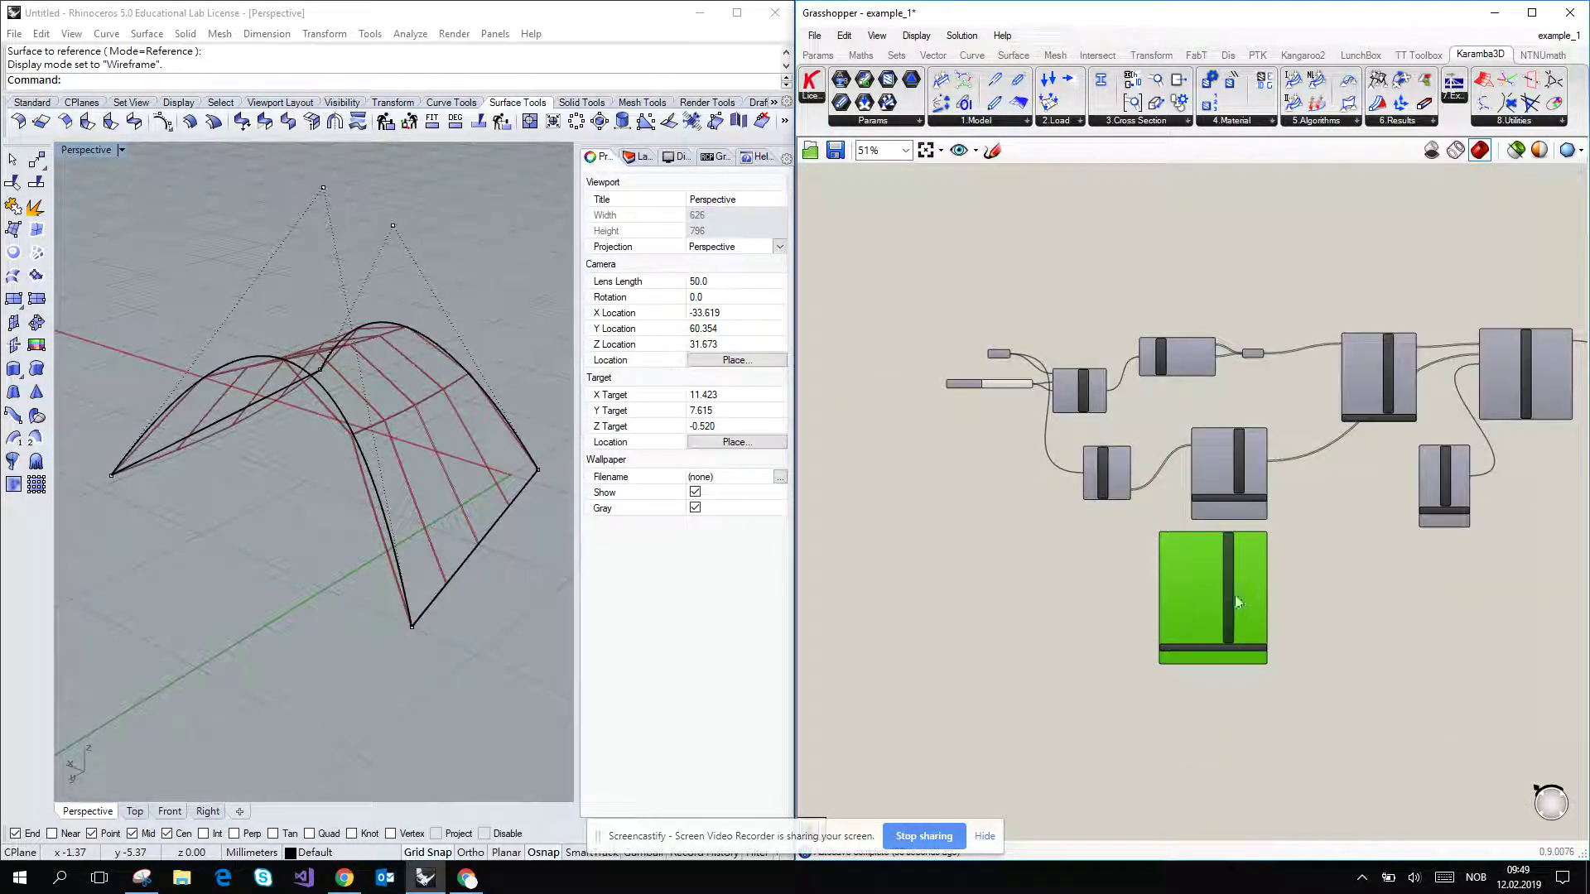
left_click_drag(1207, 592, 1381, 258)
scroll(1438, 275, "up", 3)
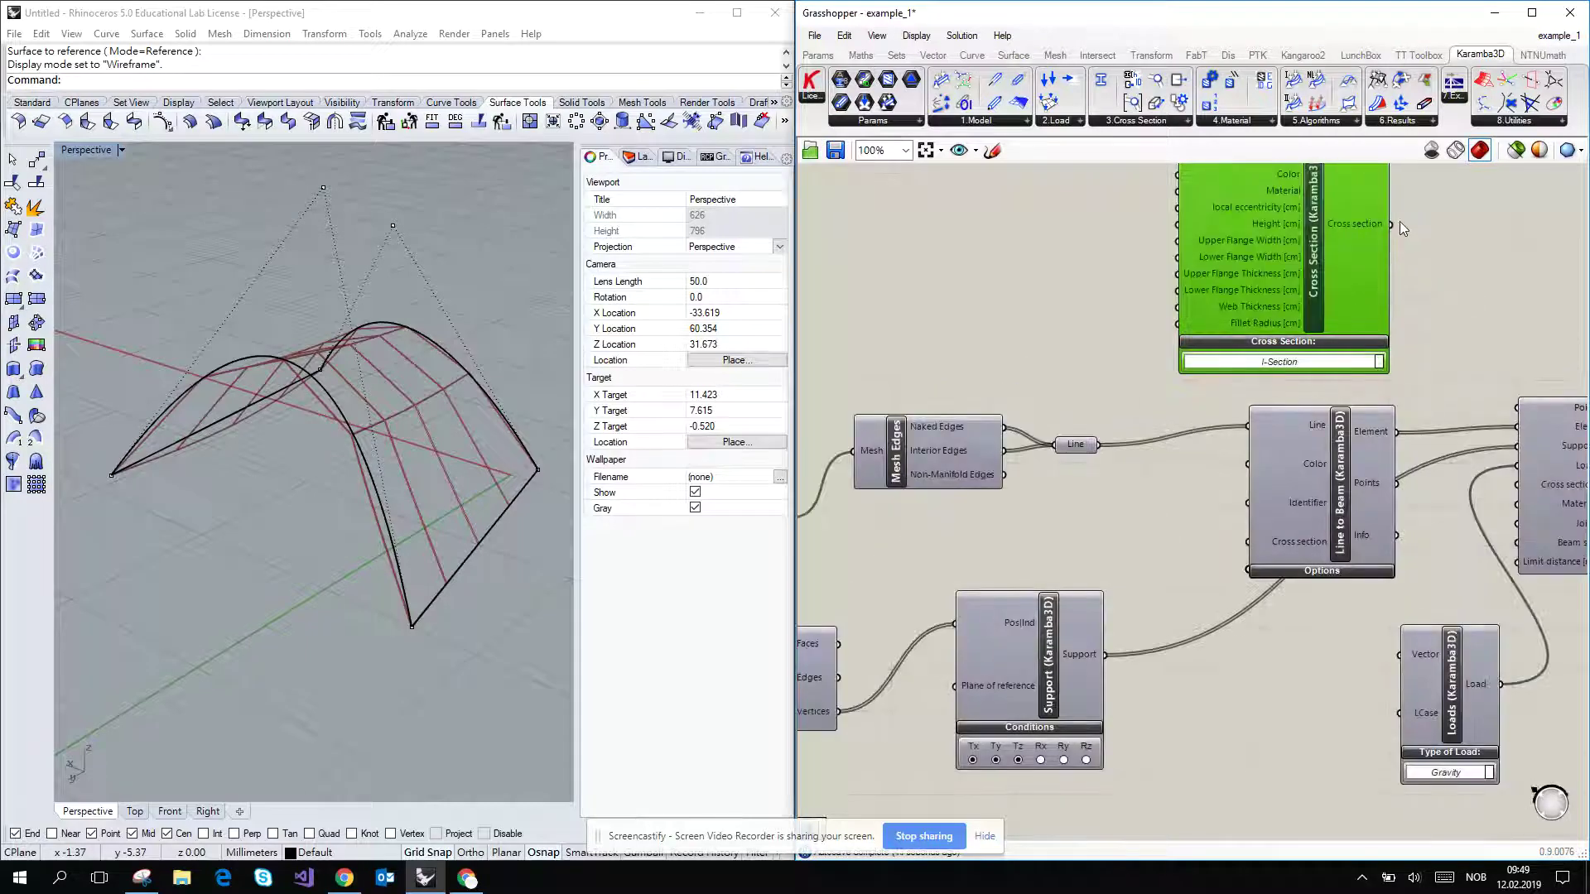
left_click_drag(1254, 484, 1247, 541)
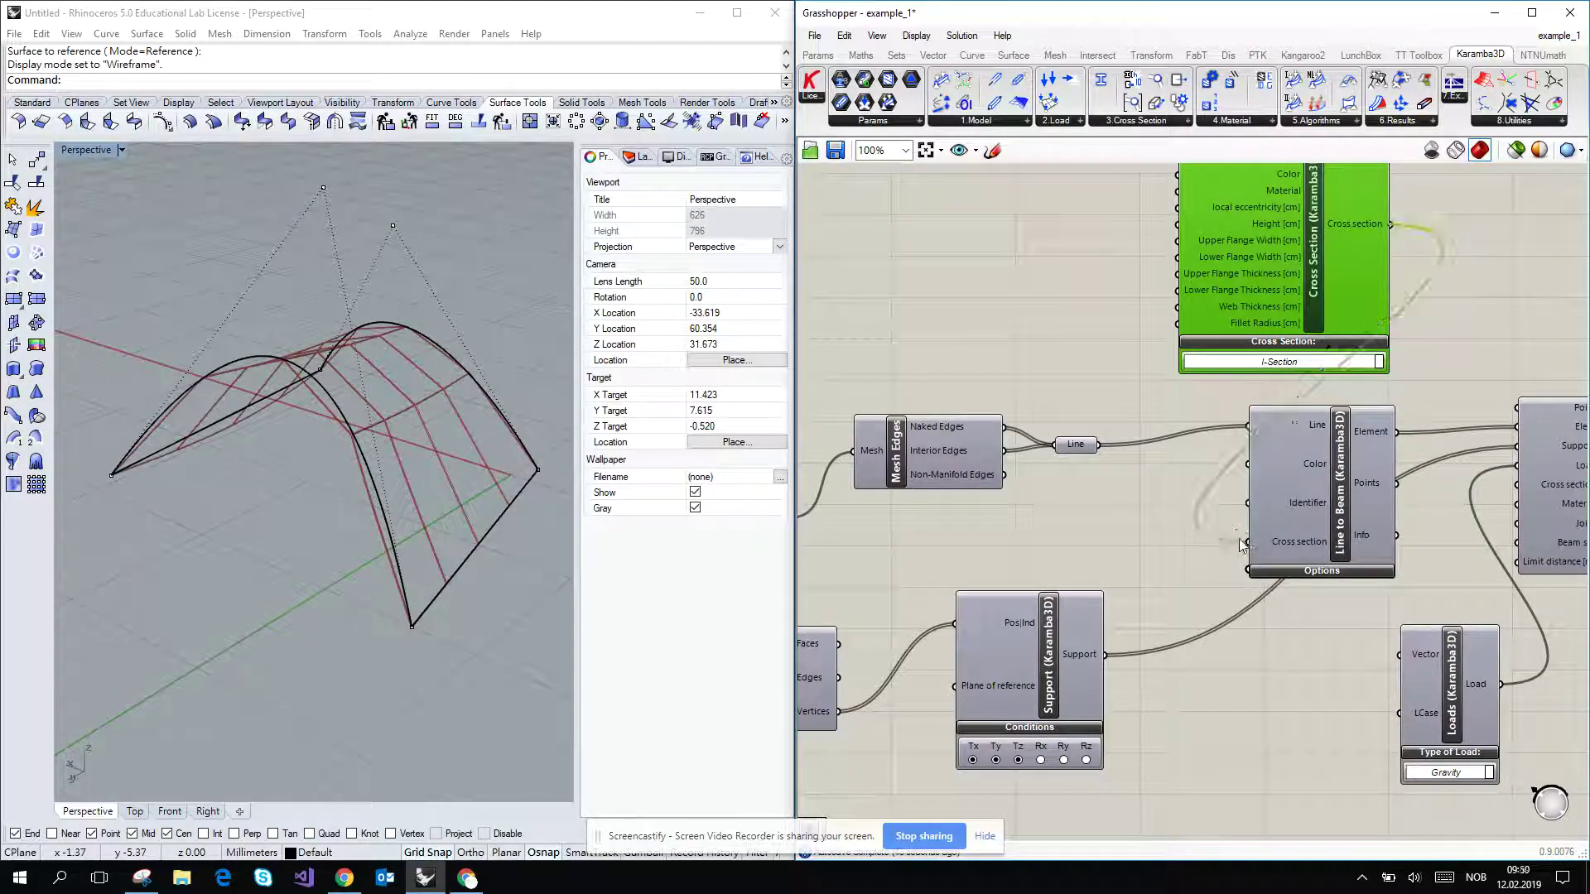
Review the available types of the Cross Section component and examine the I-Section beams around a joint in the Rhino perspective view.
left_click(1298, 362)
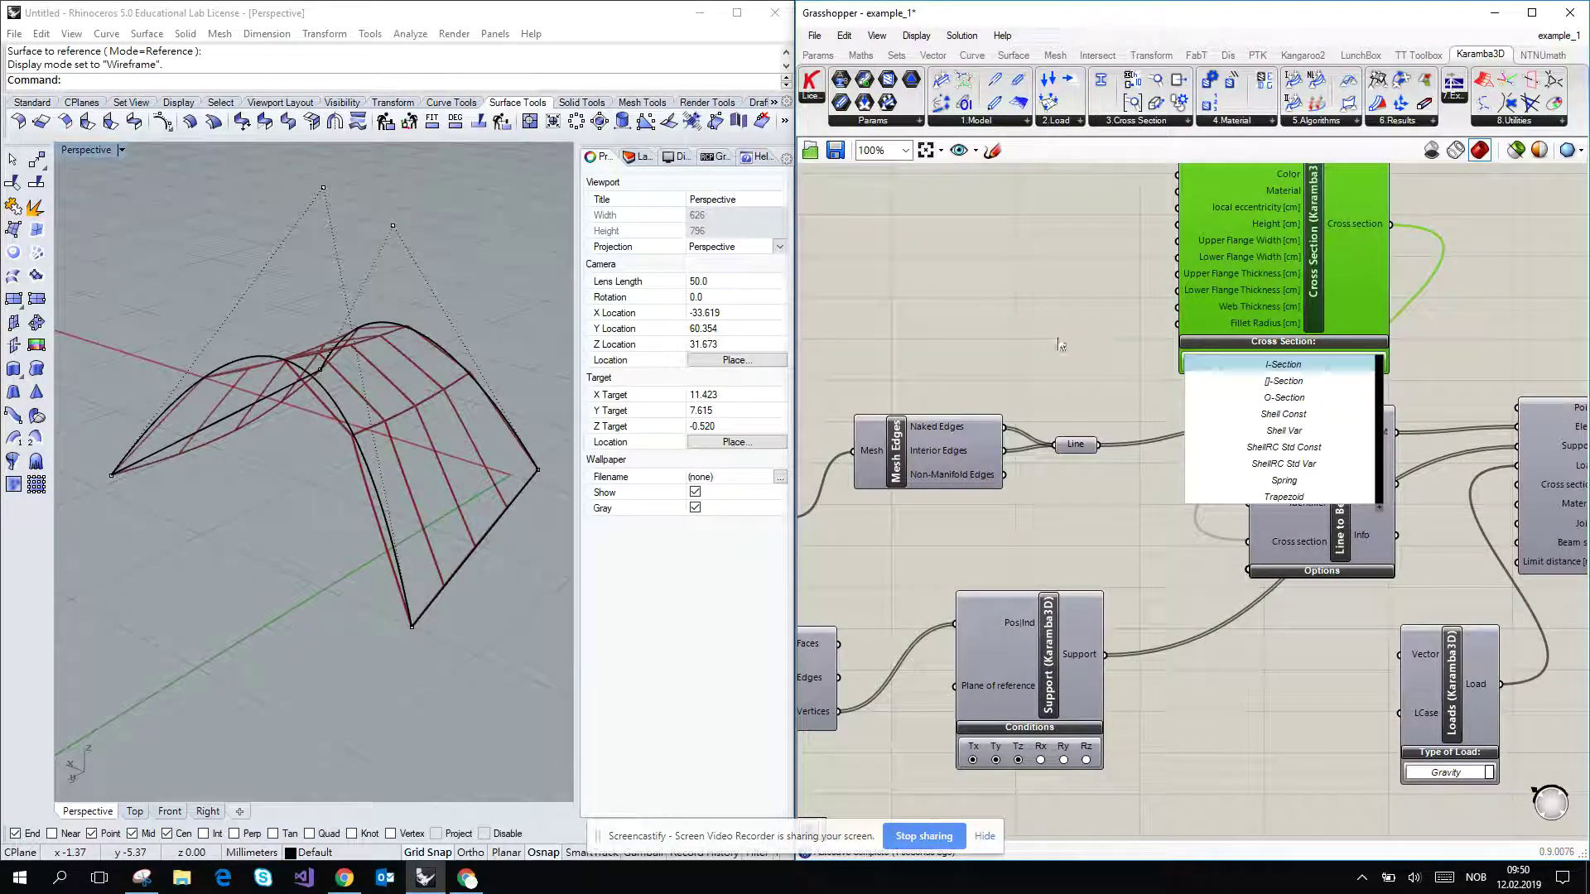
scroll(502, 340, "up", 5)
scroll(426, 484, "up", 4)
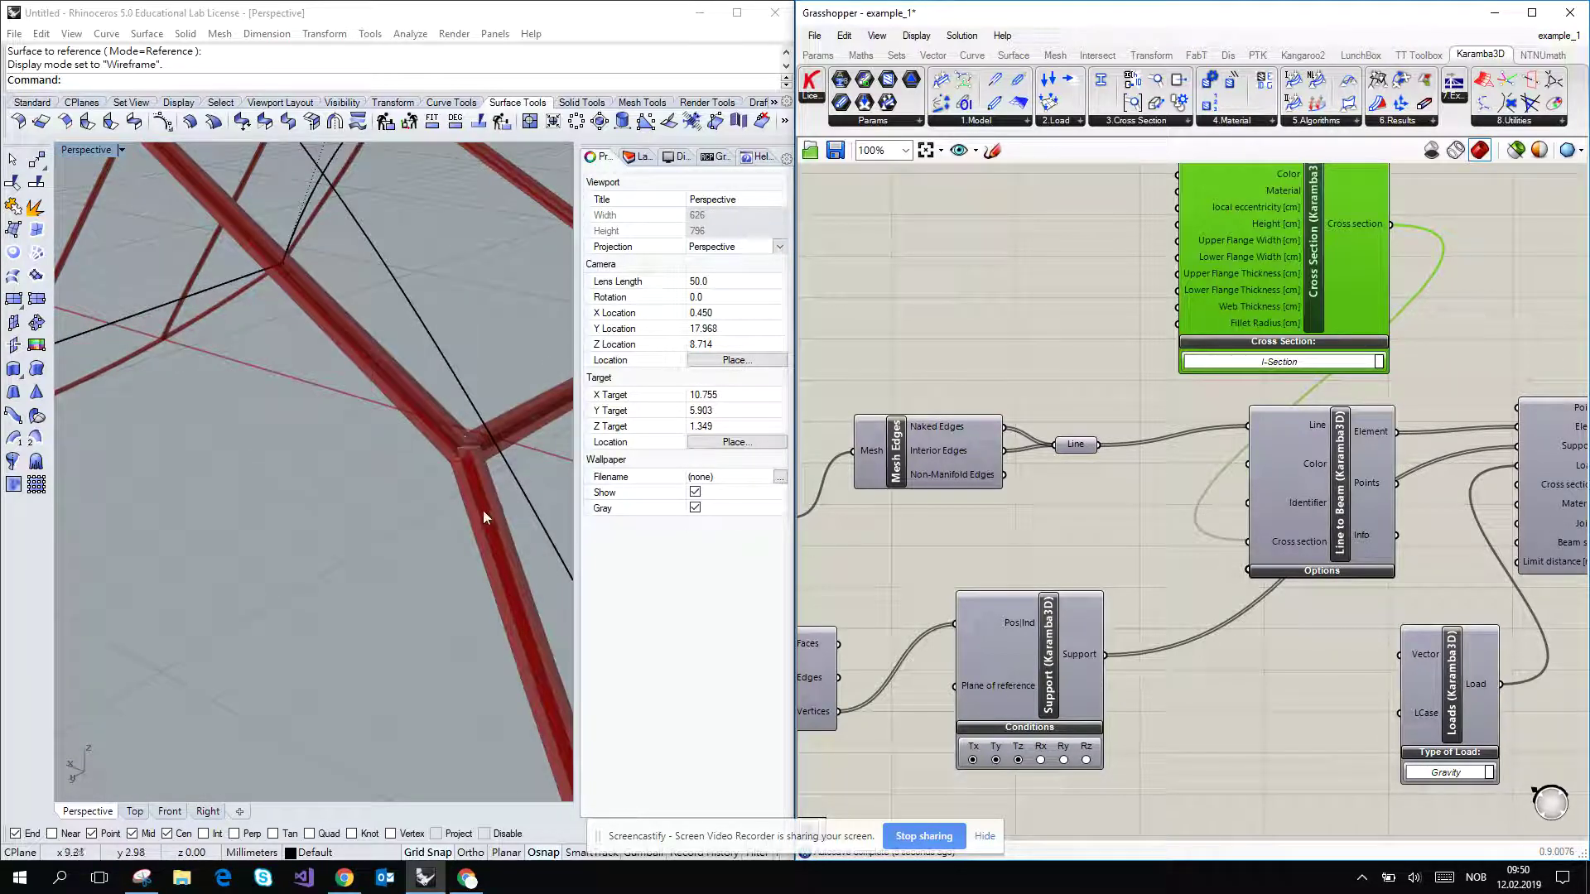
scroll(280, 454, "up", 3)
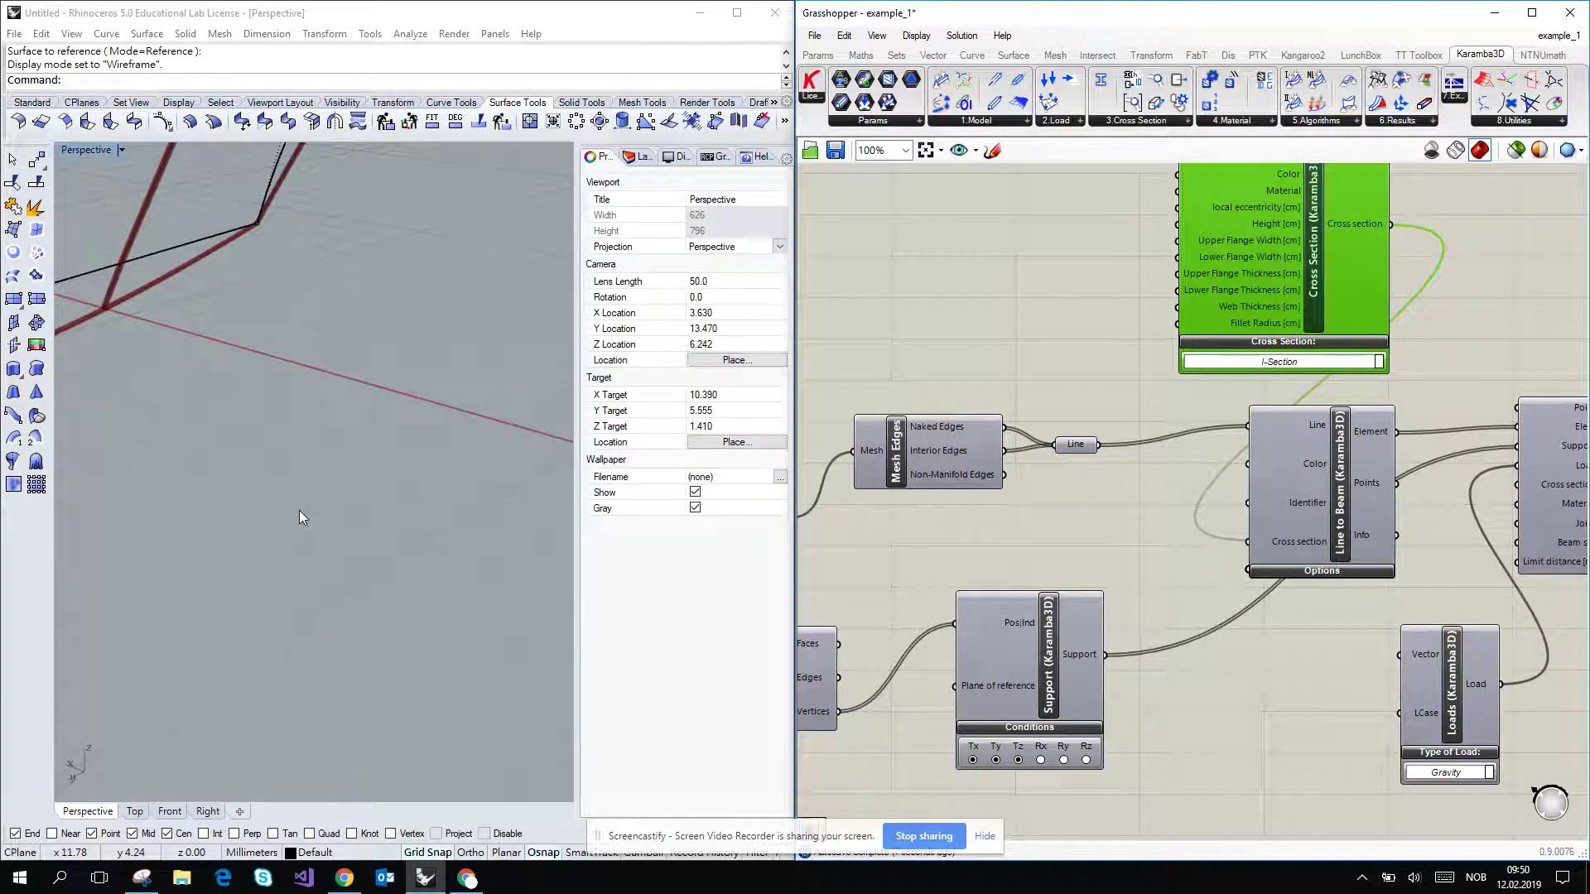
scroll(299, 510, "down", 3)
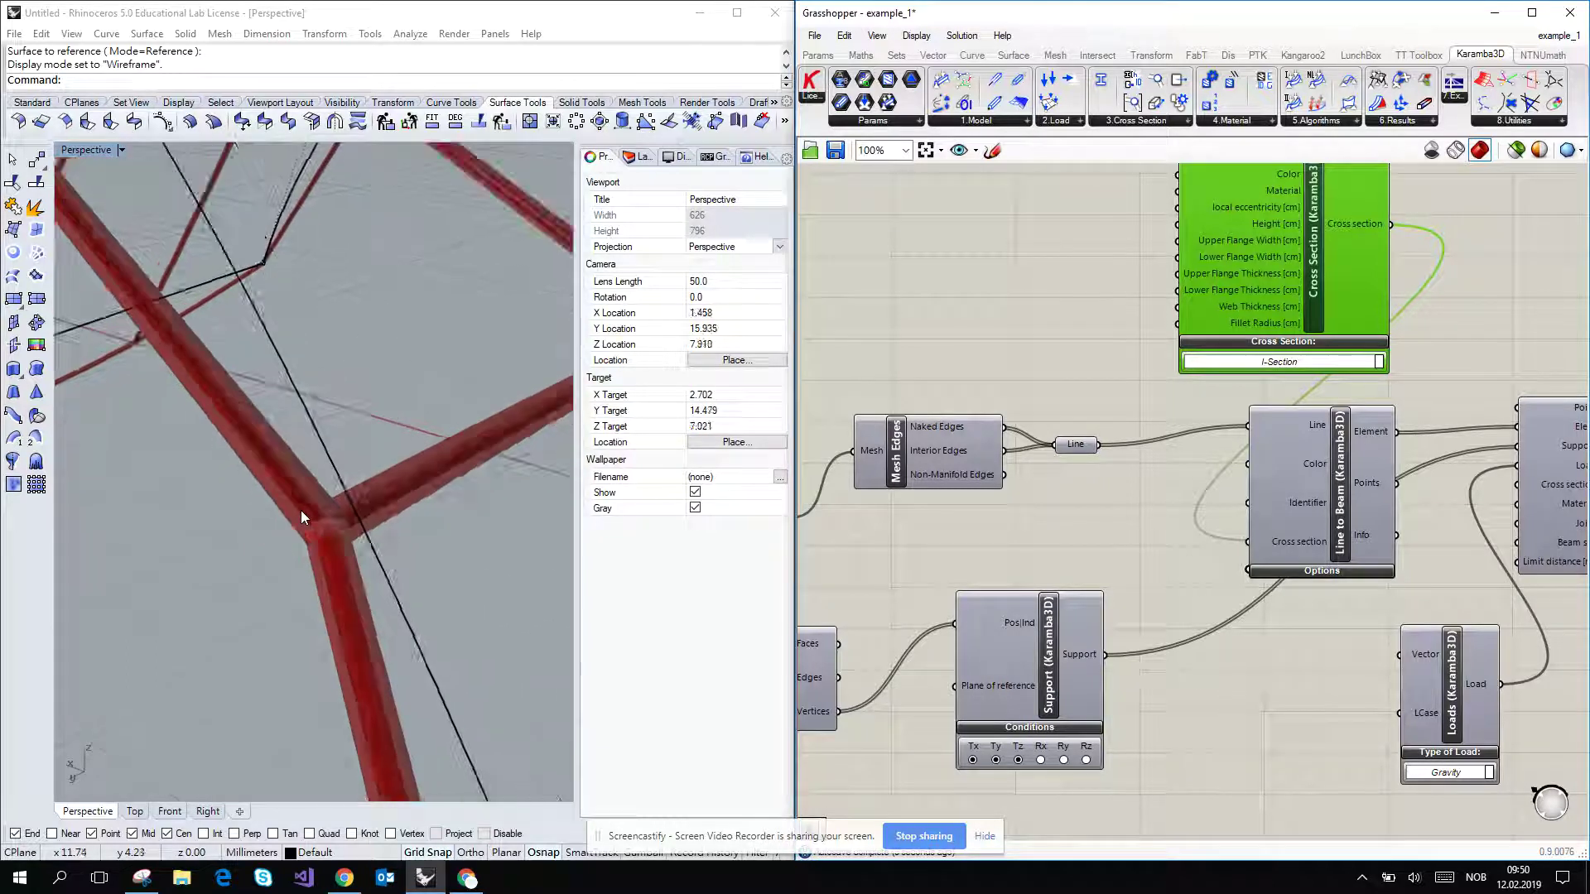
Review the Cross Section component's available types and add a Karamba3D Cross Section Selector component beside it.
scroll(411, 478, "down", 1)
right_click_drag(1379, 380, 1394, 520)
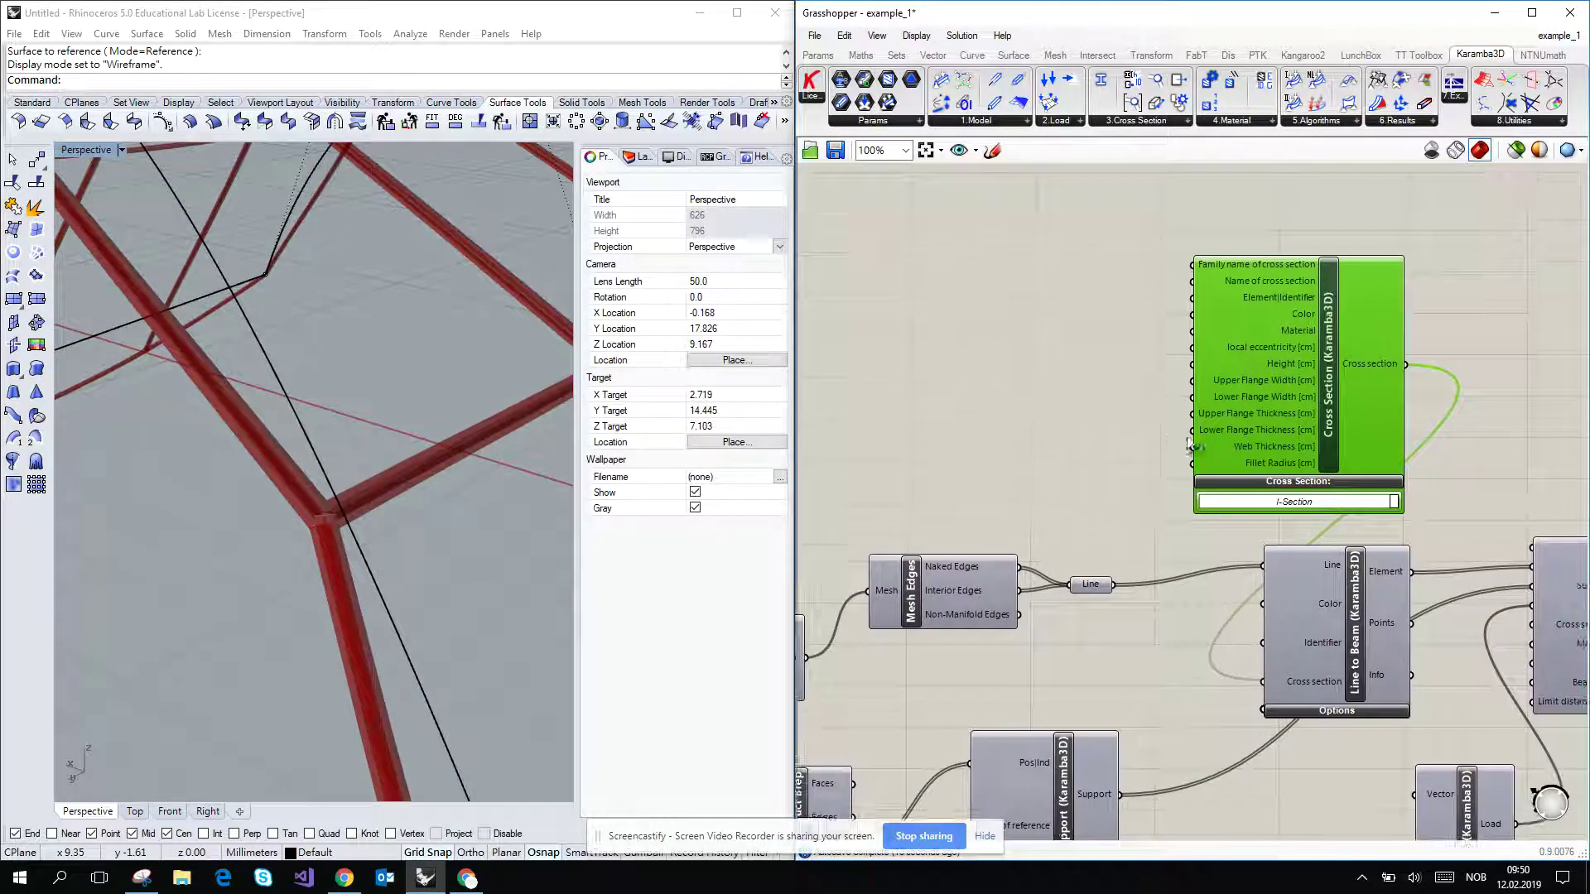
left_click(1394, 501)
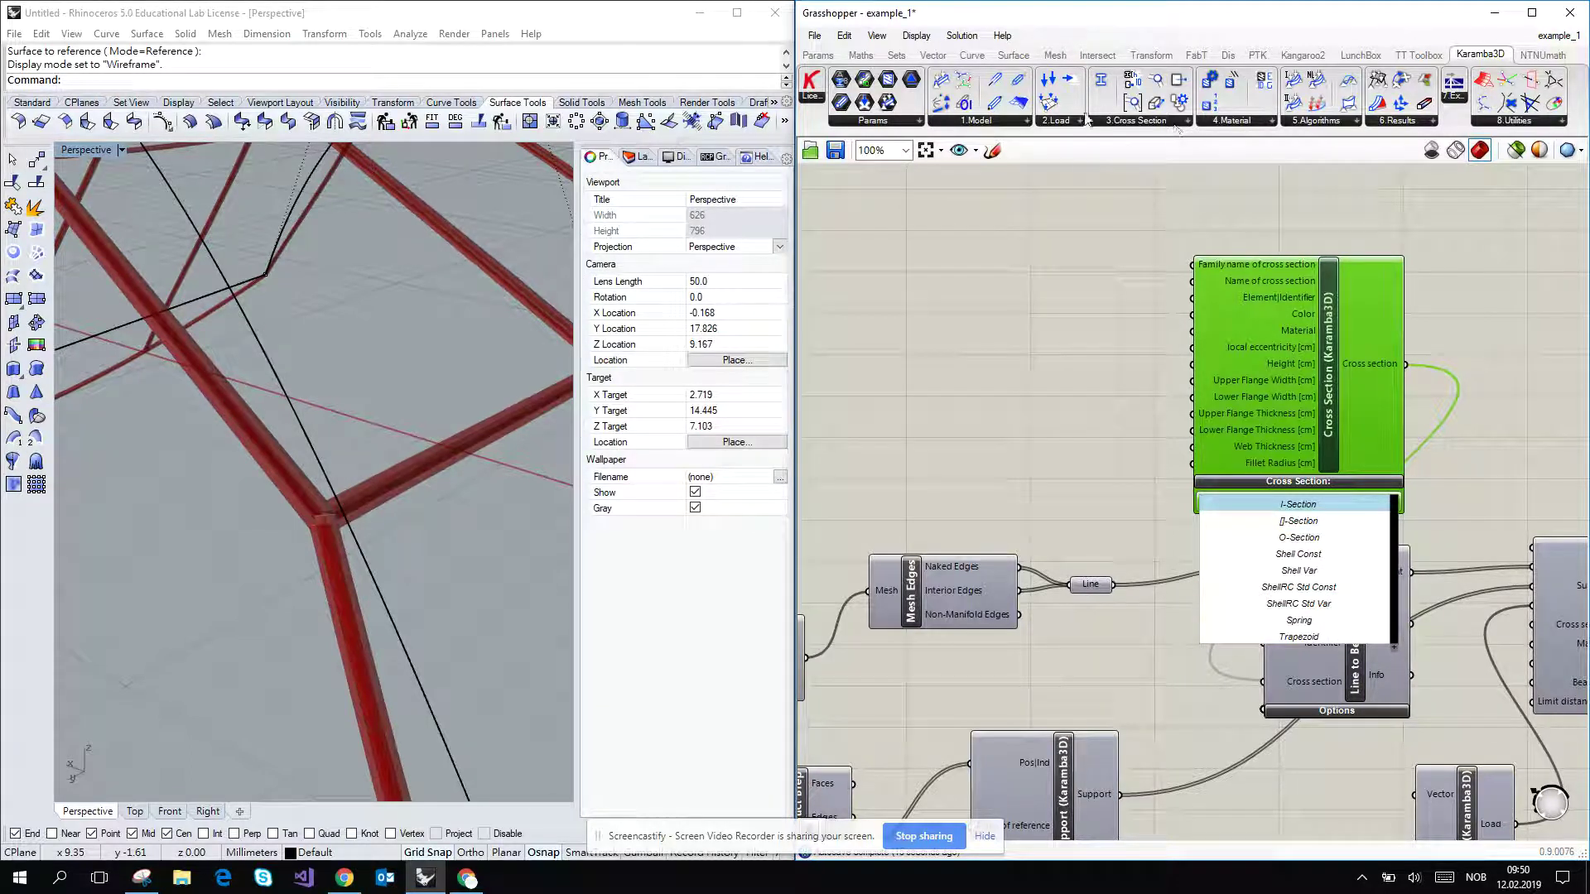
left_click(1131, 121)
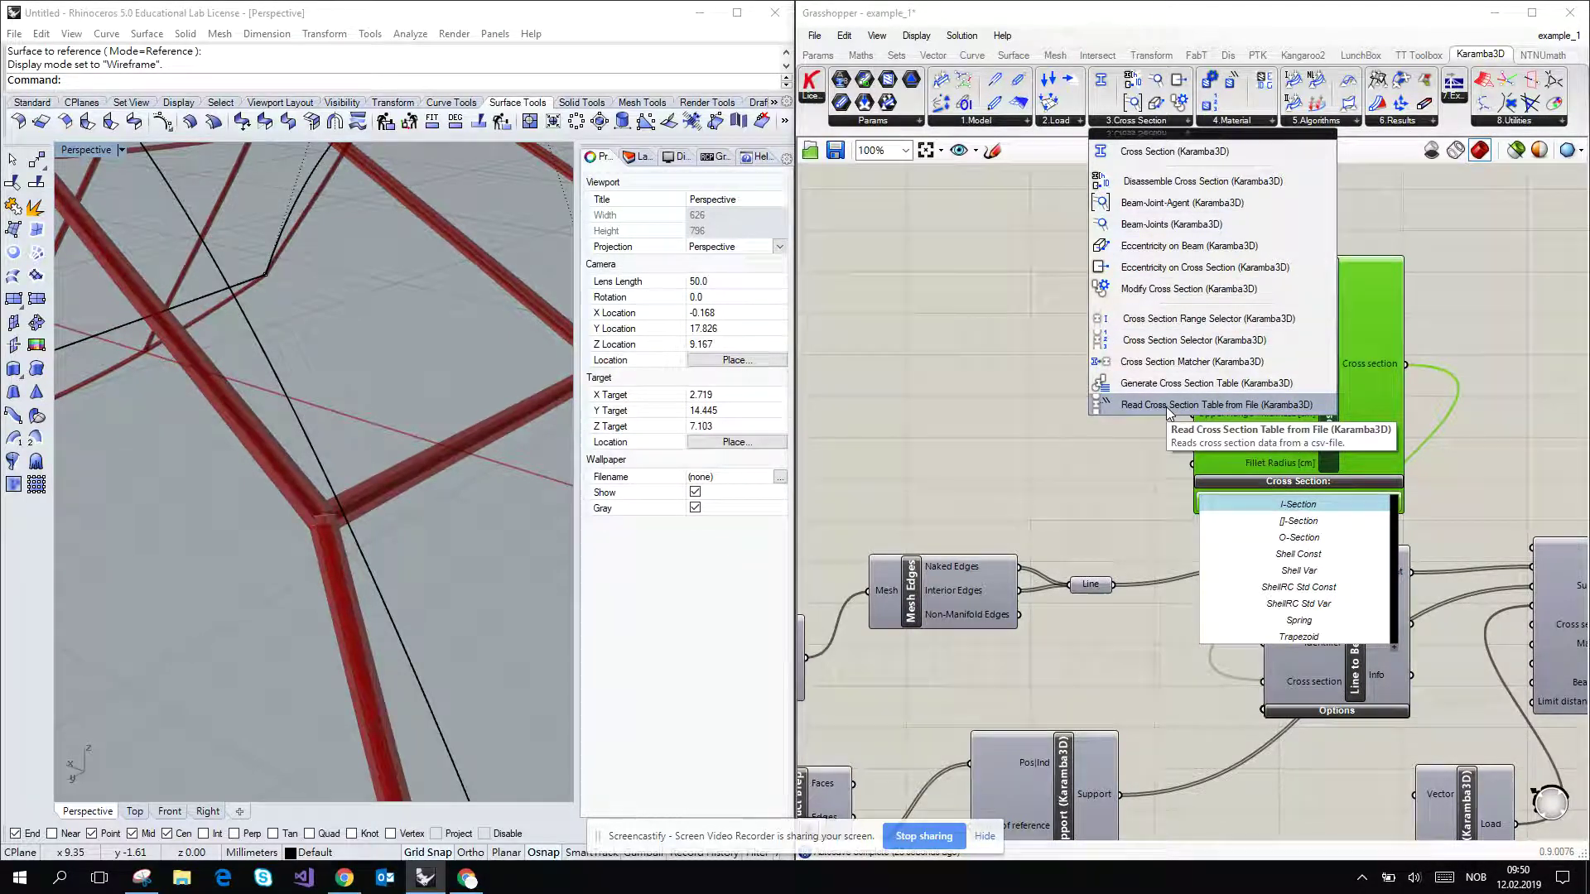
left_click(1163, 344)
left_click(1008, 340)
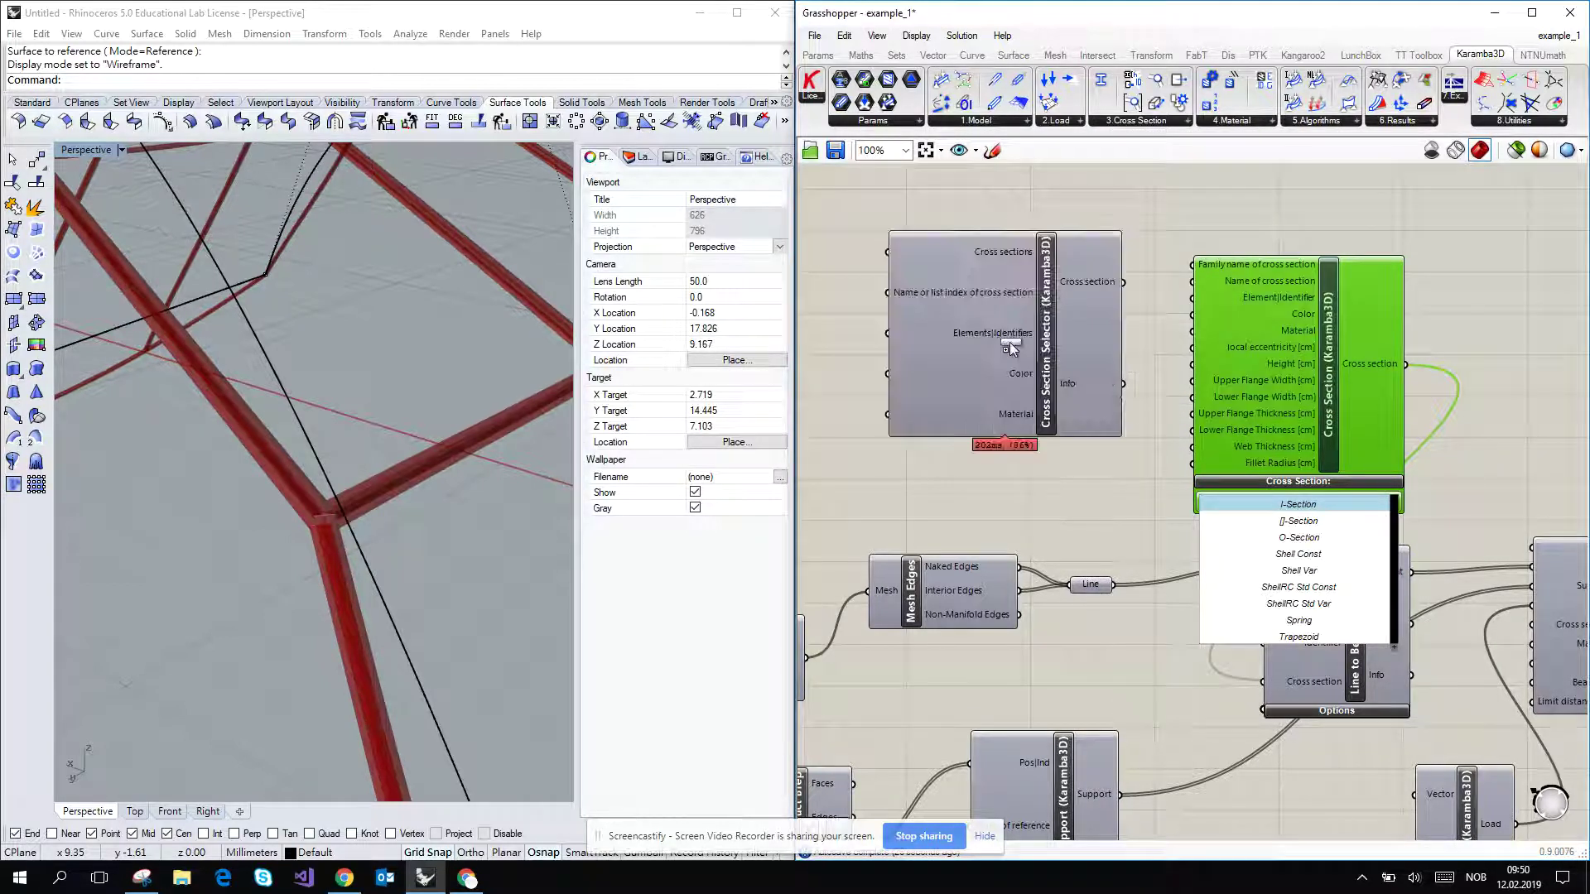
left_click(1184, 236)
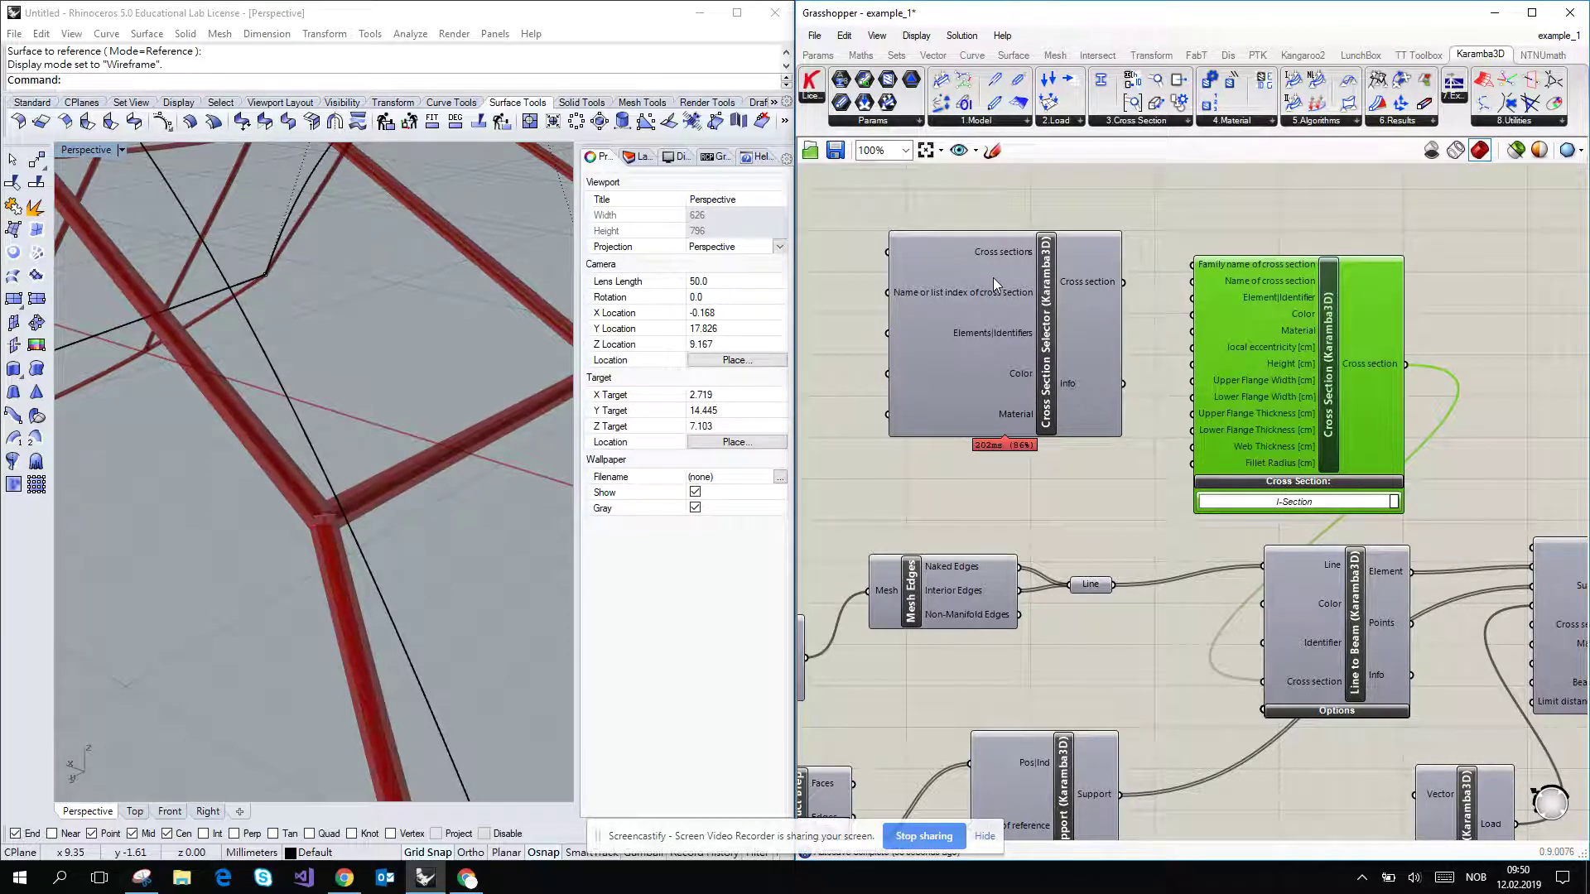
right_click_drag(981, 283, 996, 379)
Add a Karamba3D Cross Section Range Selector component beside the Cross Section Selector and expand its Select options.
left_click(1138, 121)
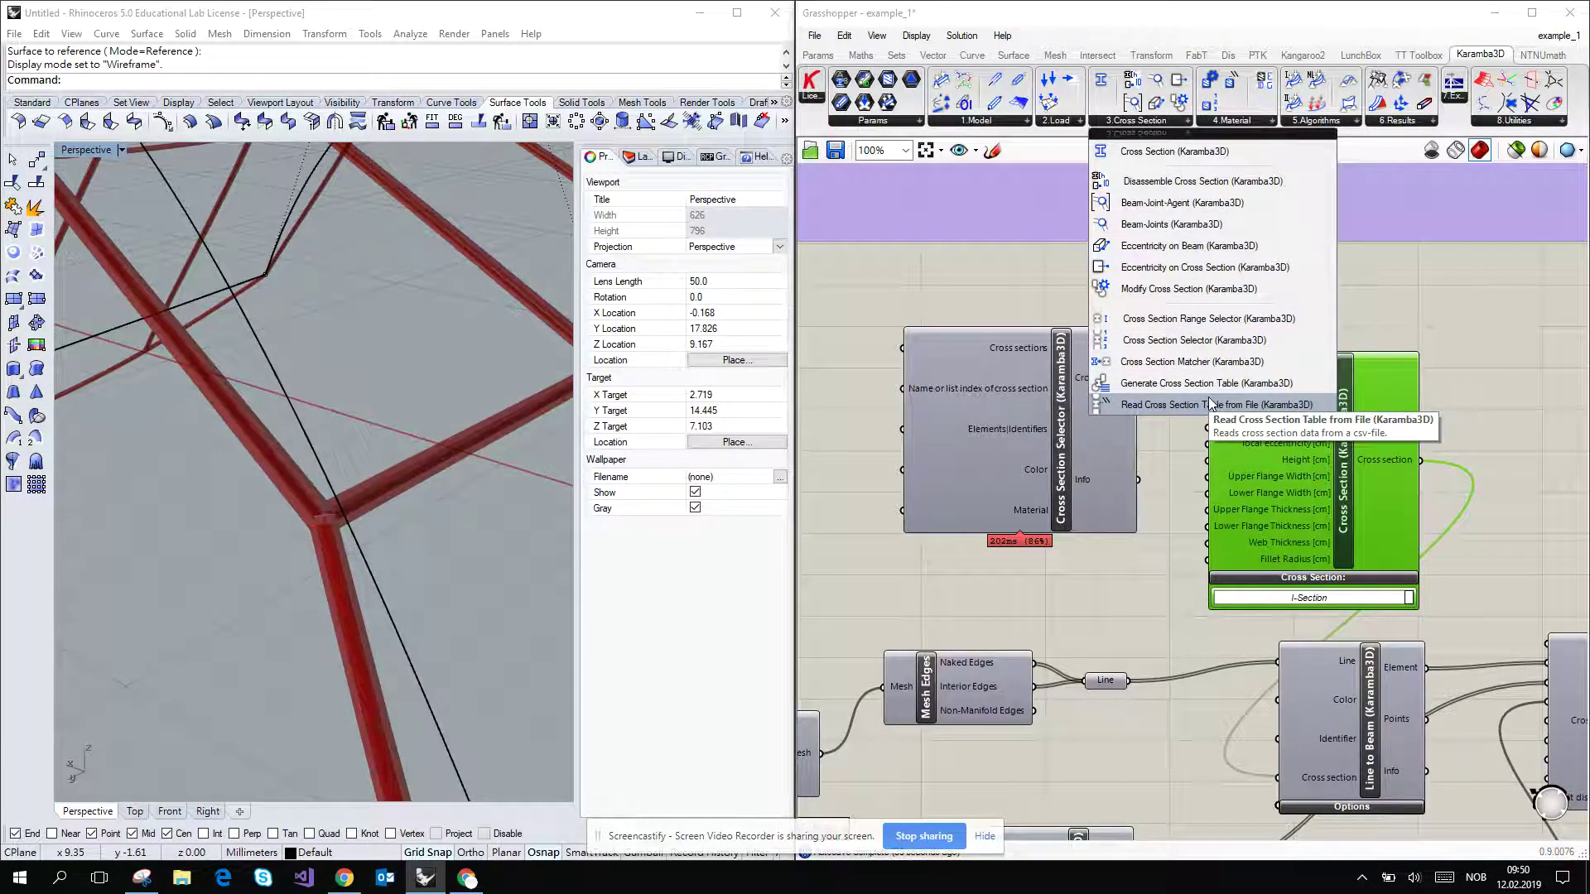
left_click(1203, 319)
left_click(1037, 250)
scroll(1059, 265, "down", 3)
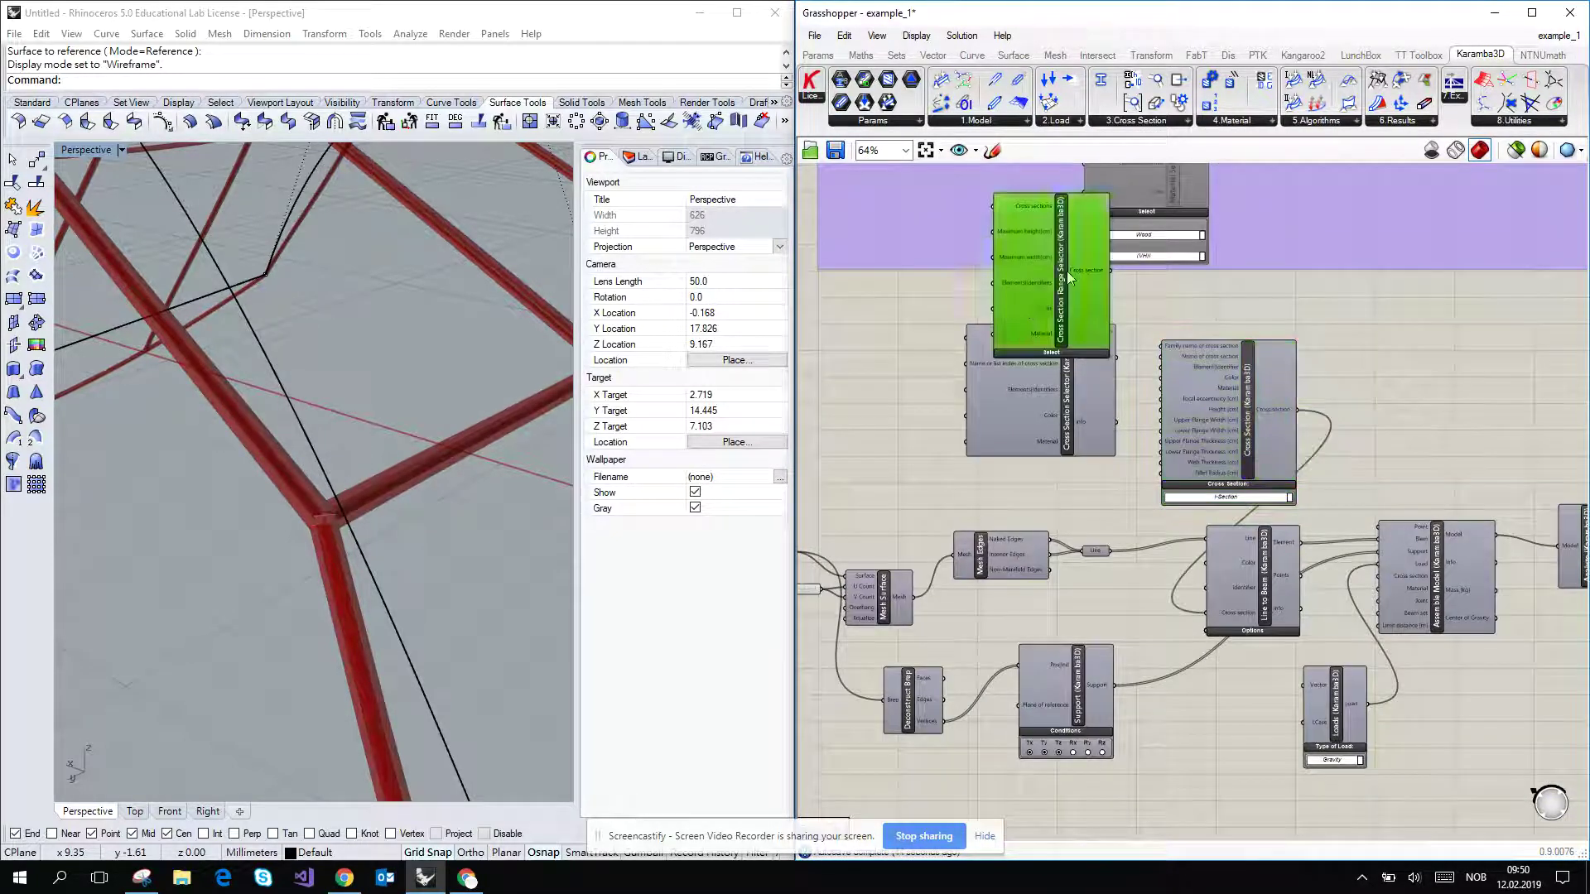
left_click_drag(1068, 277, 911, 362)
scroll(876, 321, "up", 3)
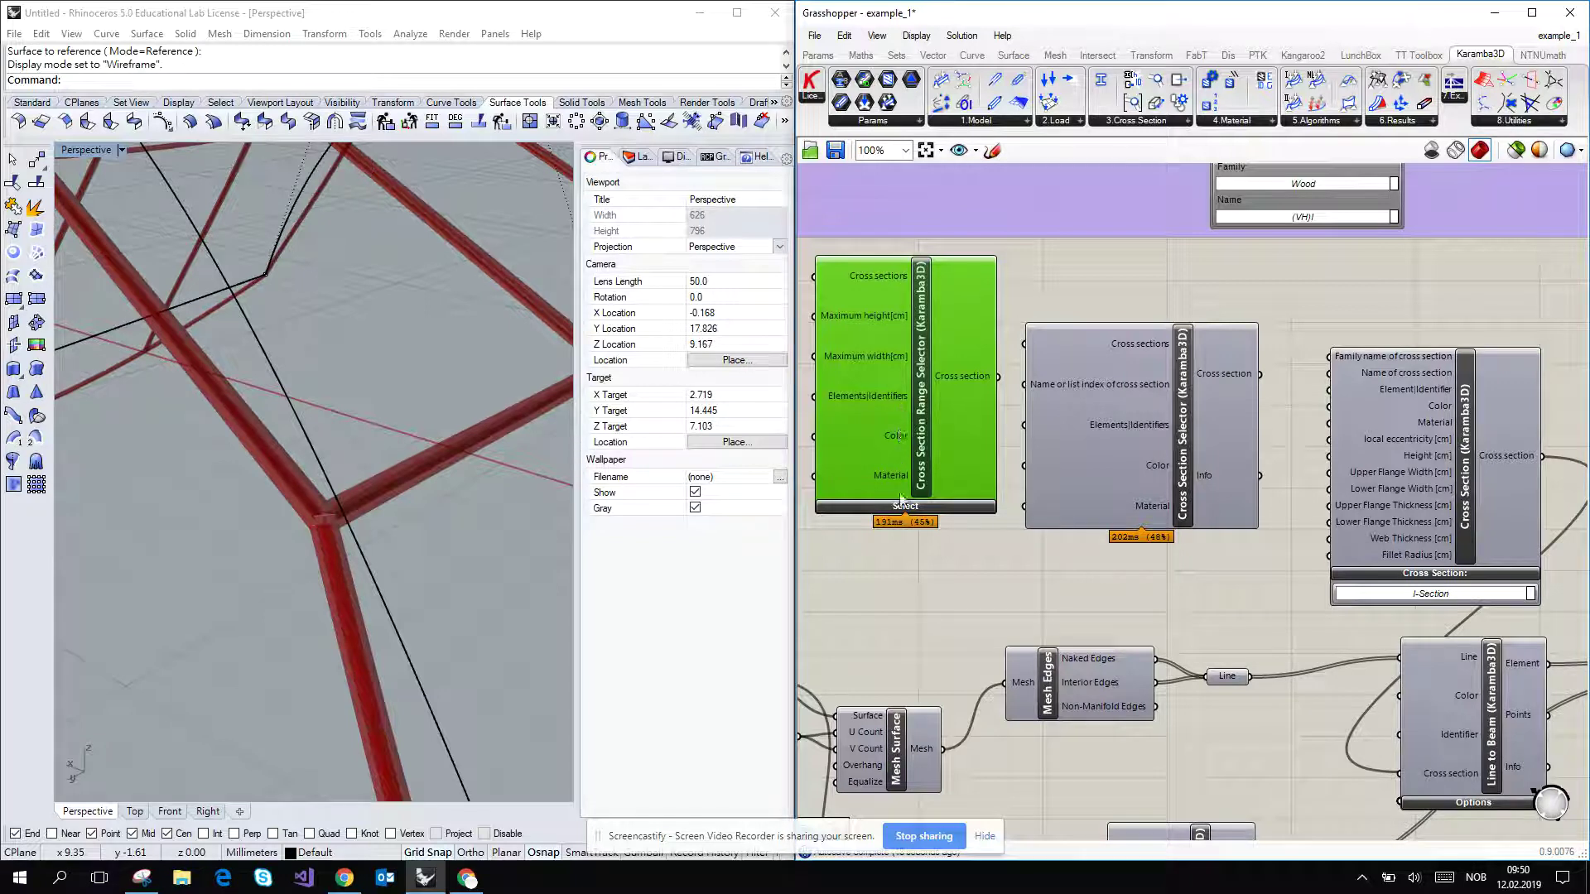
left_click(904, 506)
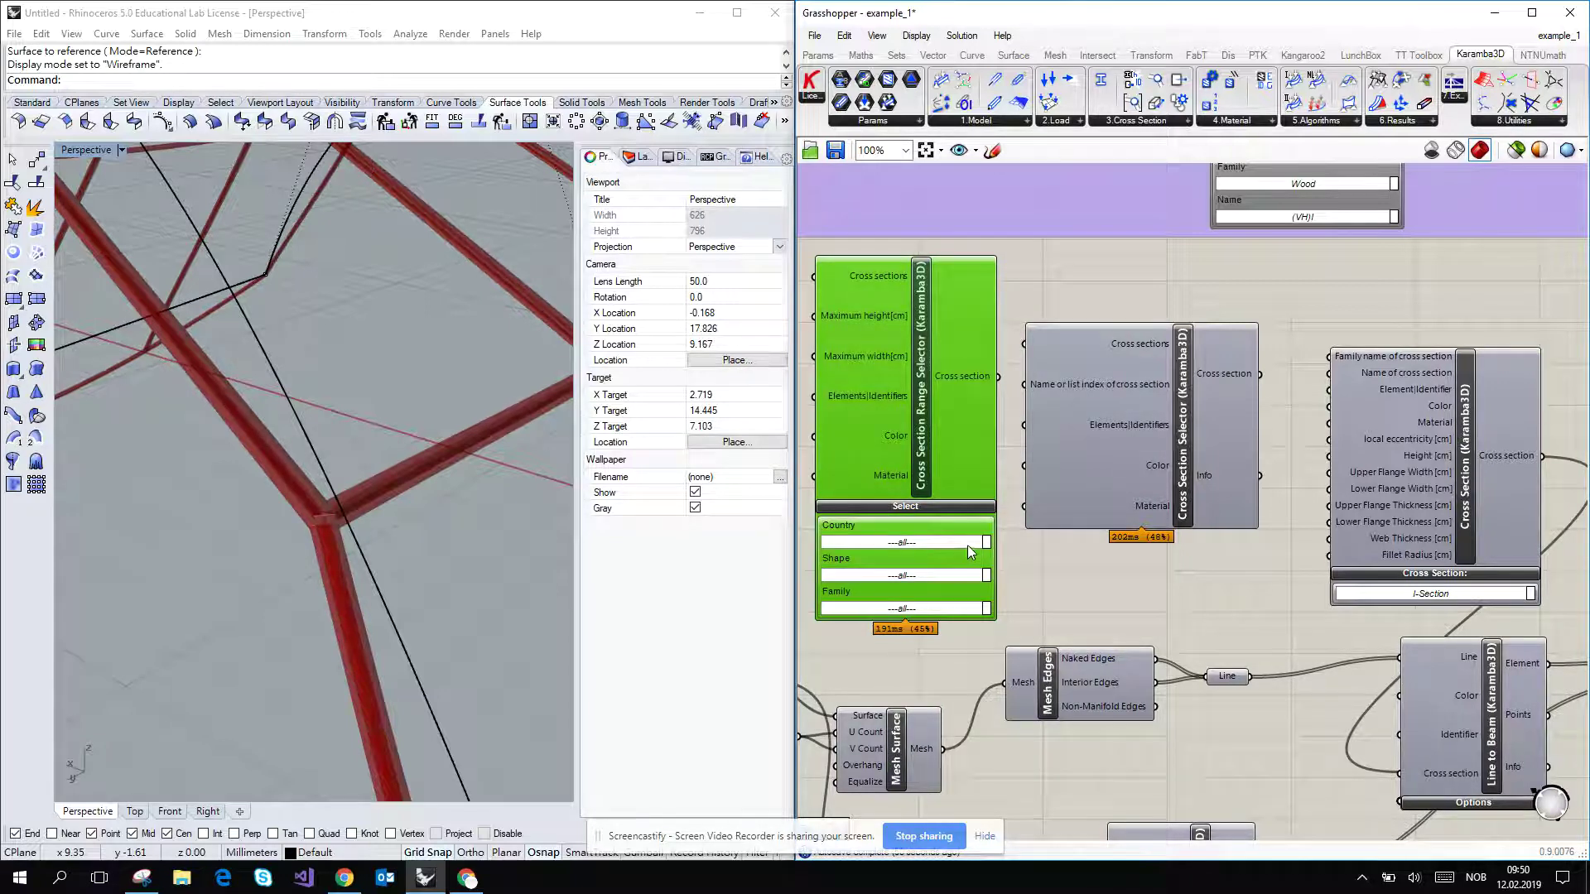
Delete the Cross Section Selector and move the Cross Section Range Selector closer to the Cross Section component.
left_click(1196, 418)
key("Delete")
right_click_drag(1208, 451, 1232, 355)
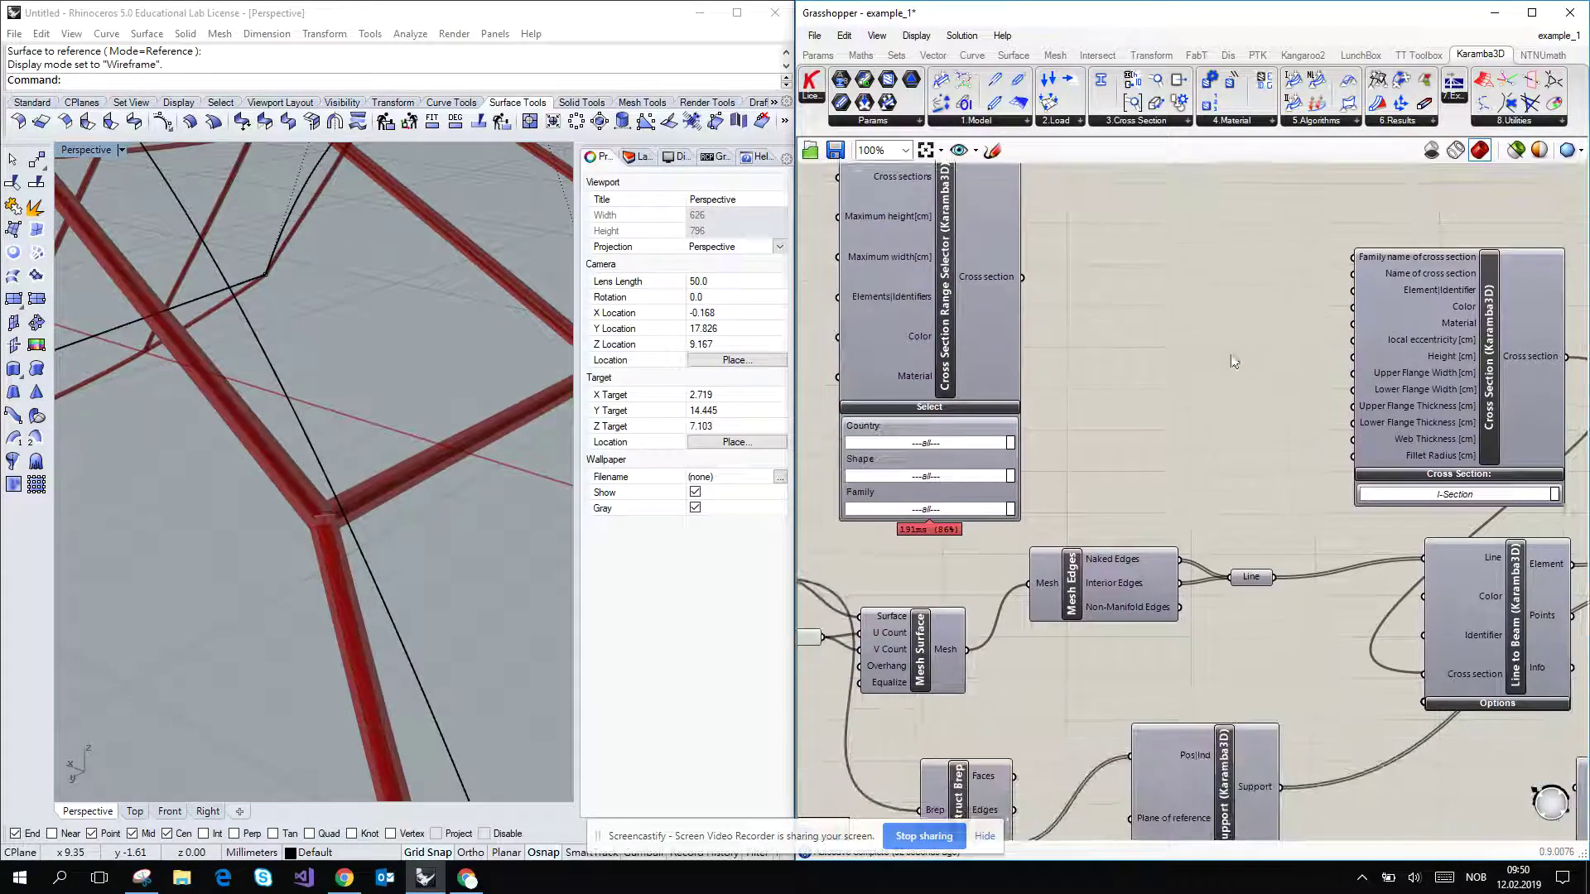
left_click_drag(1014, 321, 1206, 296)
right_click_drag(1285, 304, 1177, 320)
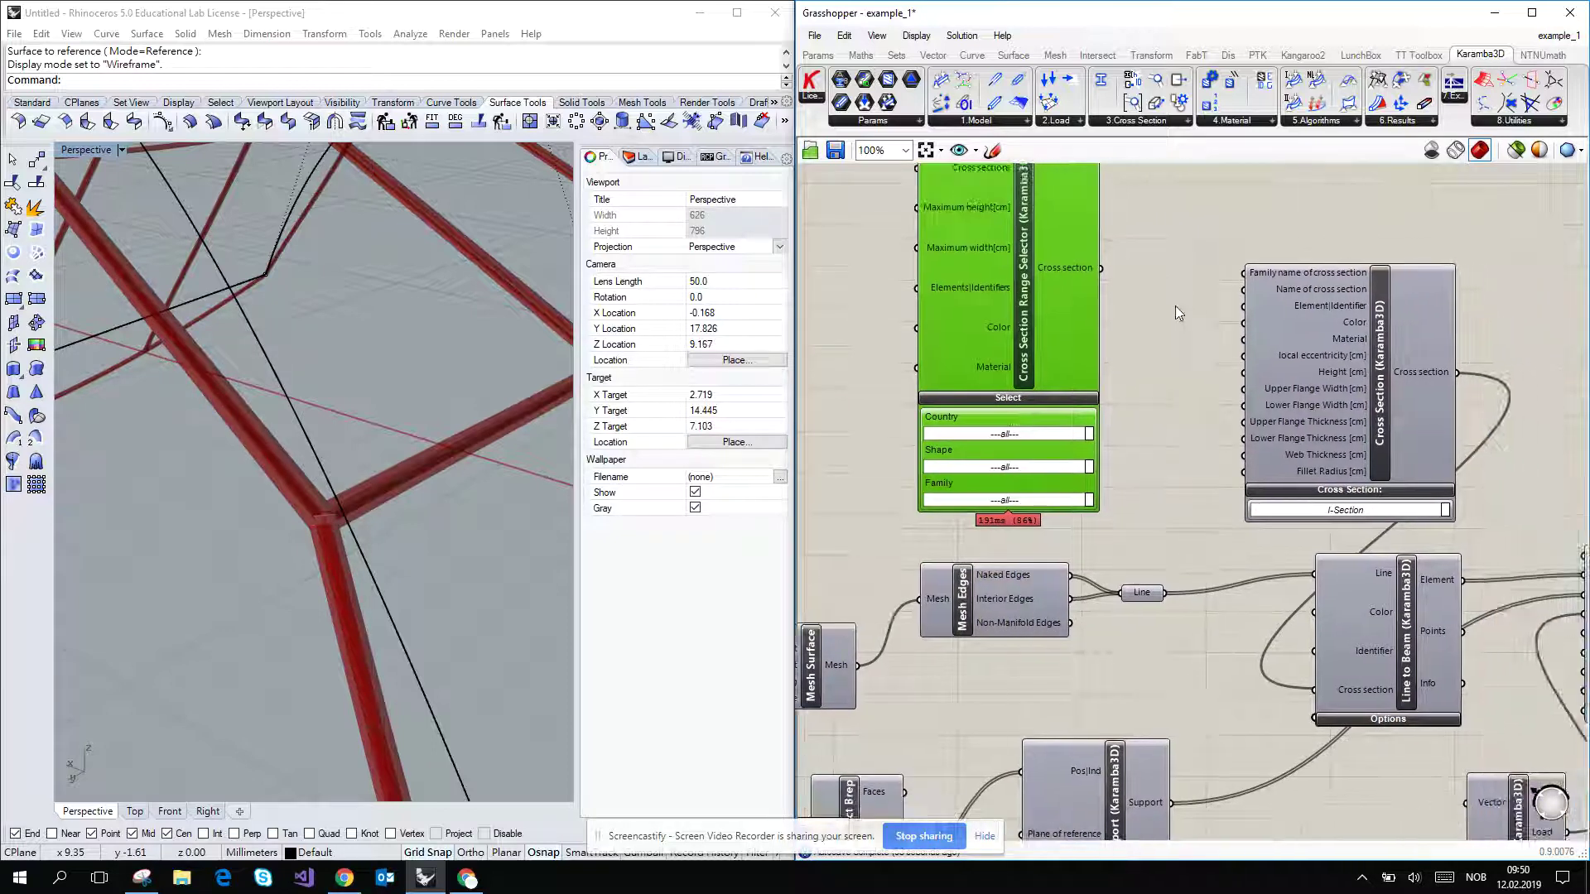
Set the Cross Section Range Selector to country EU, shape I and family HEAA.
left_click(1018, 435)
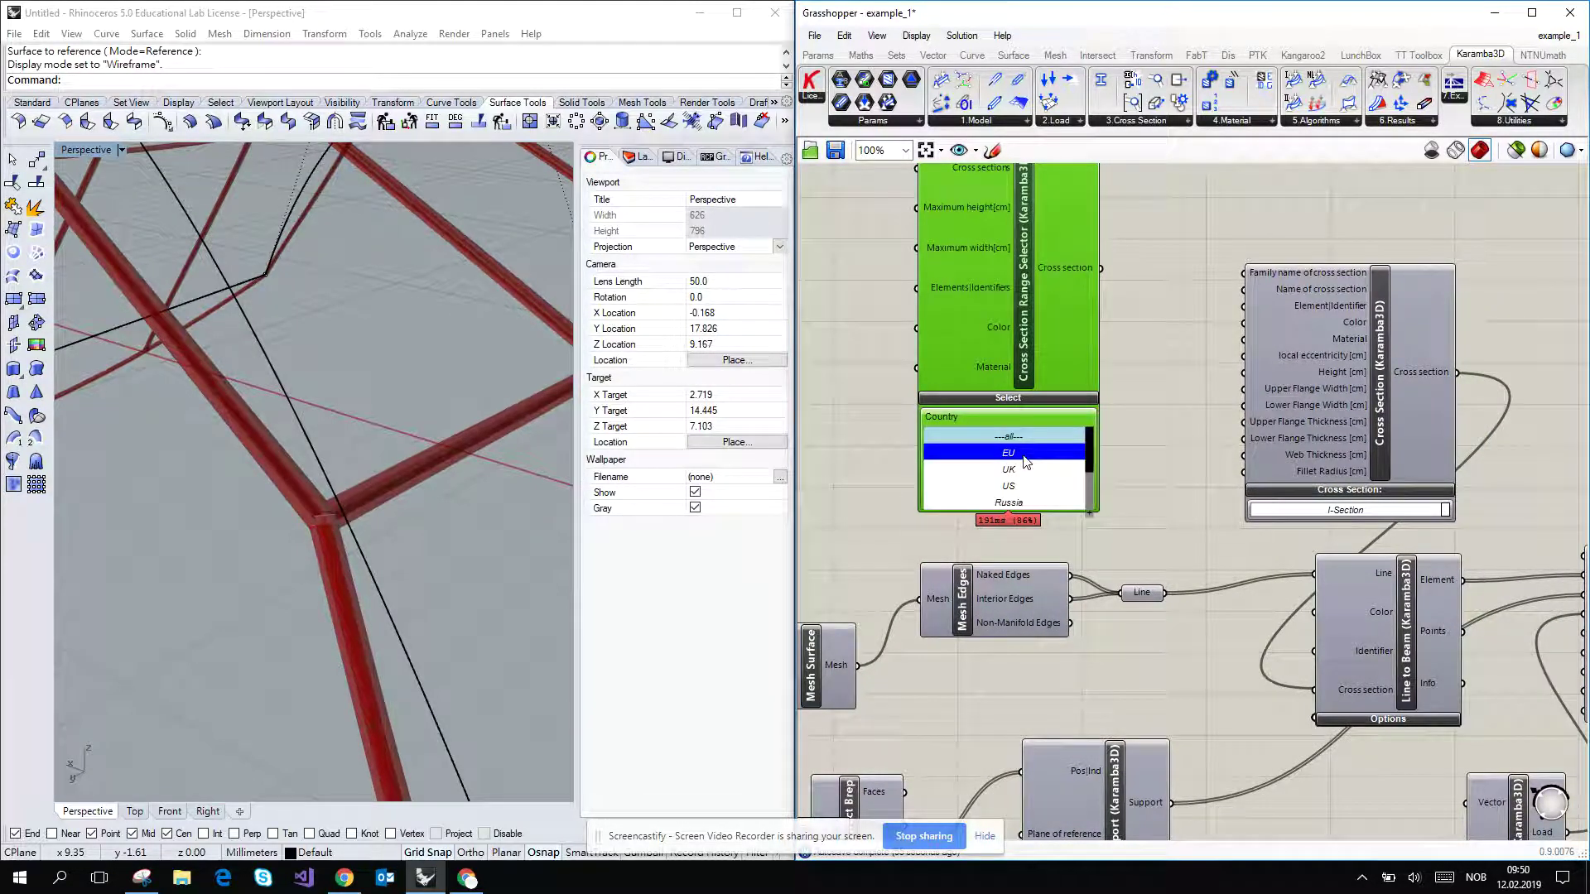
left_click(1009, 453)
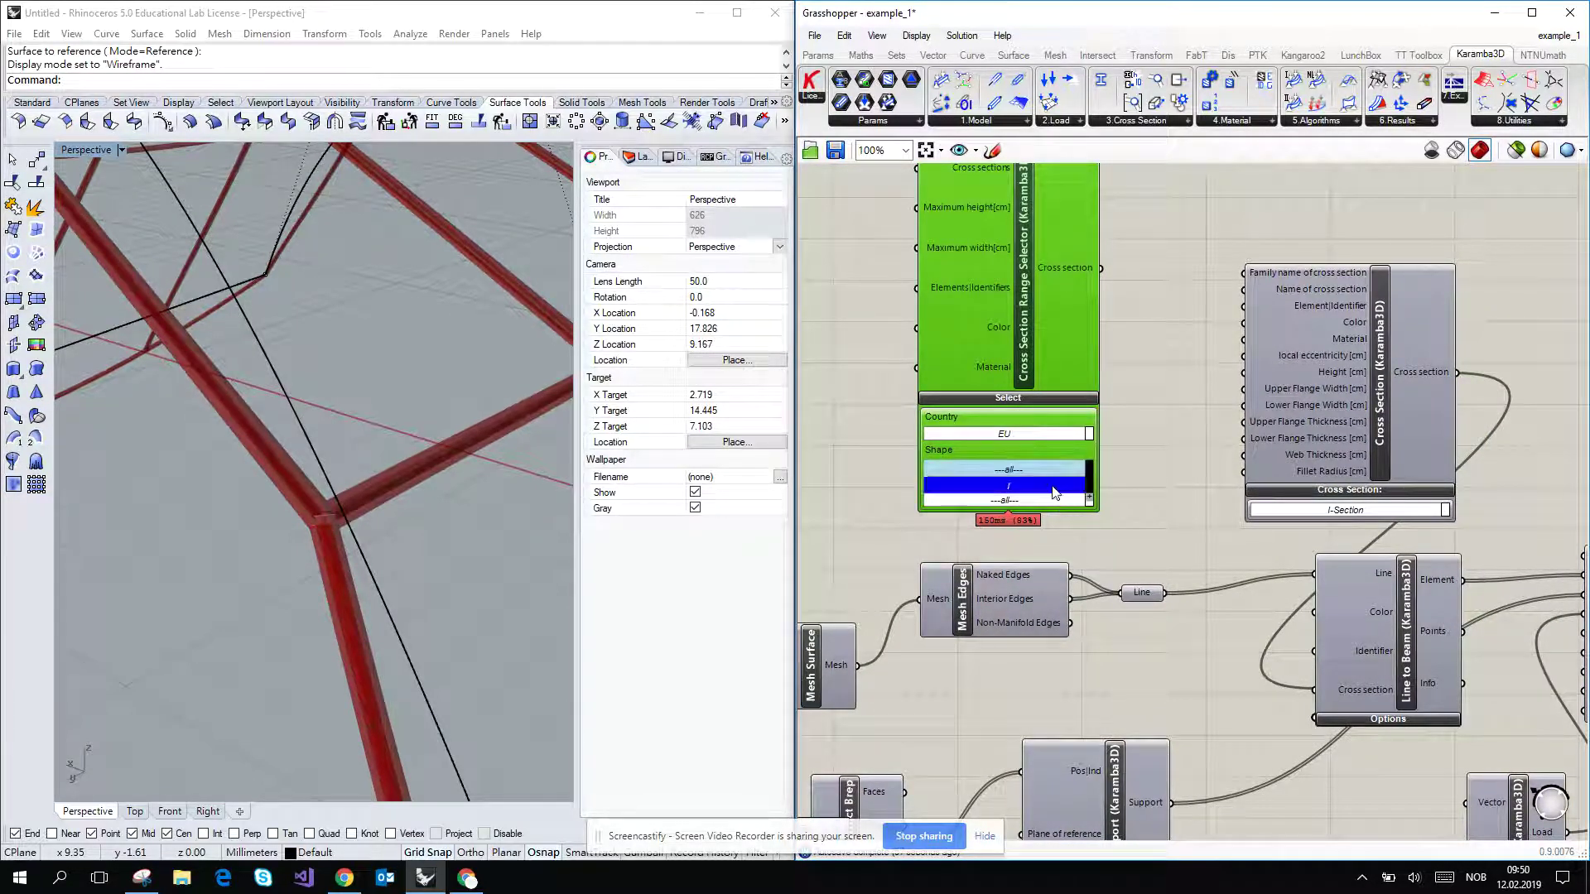
left_click(1042, 486)
left_click(1045, 500)
left_click(1040, 534)
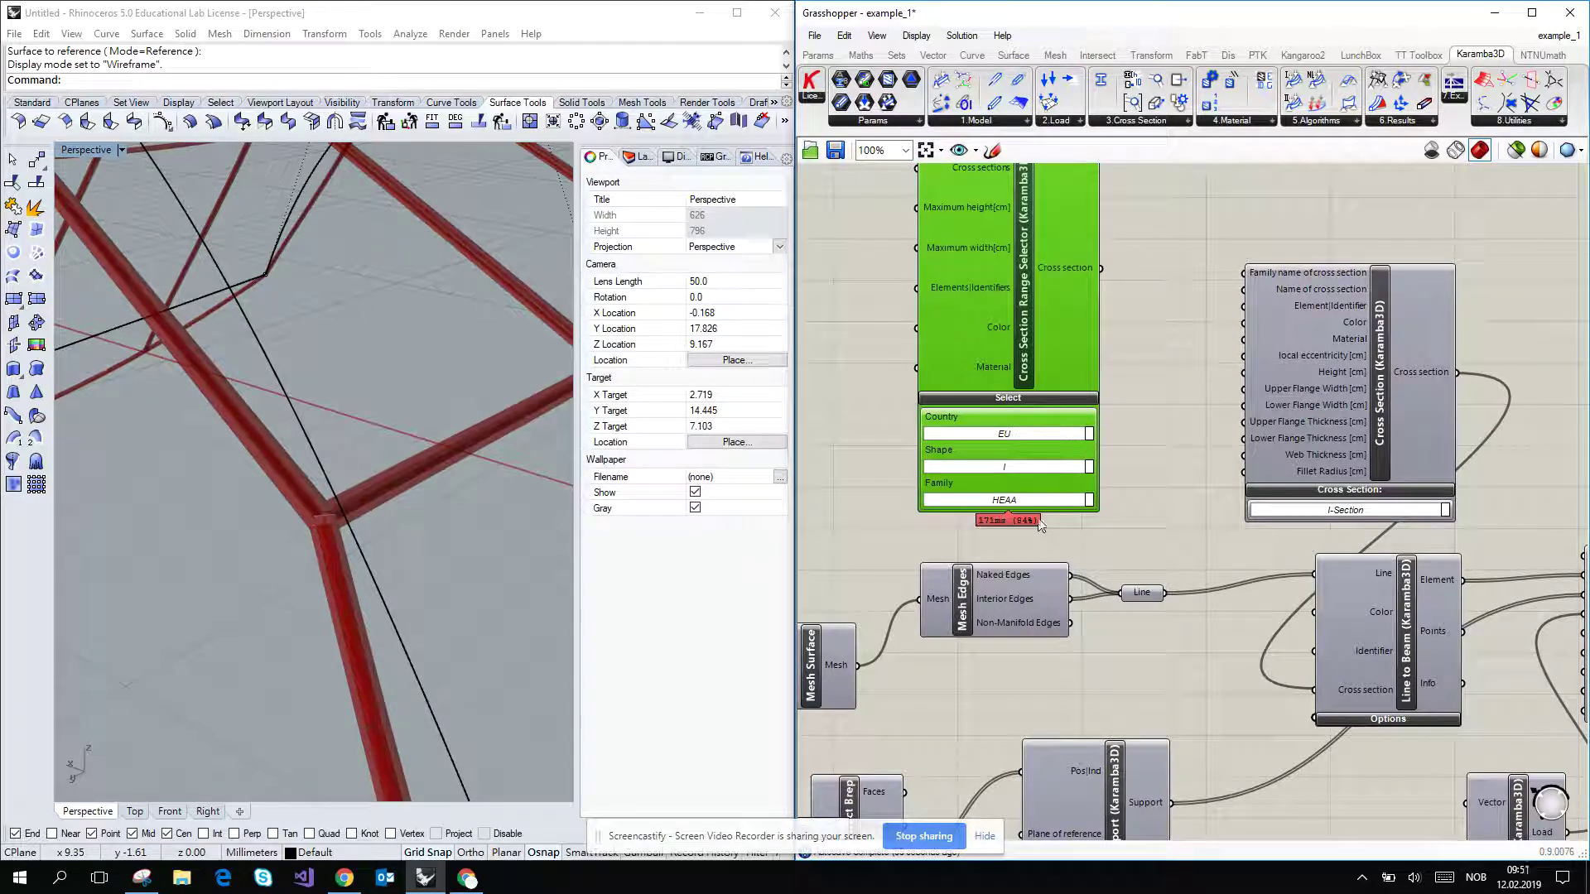
Check the Range Selector's Cross section output and move the component away to free space beside the Cross Section component.
right_click_drag(1131, 316, 1130, 379)
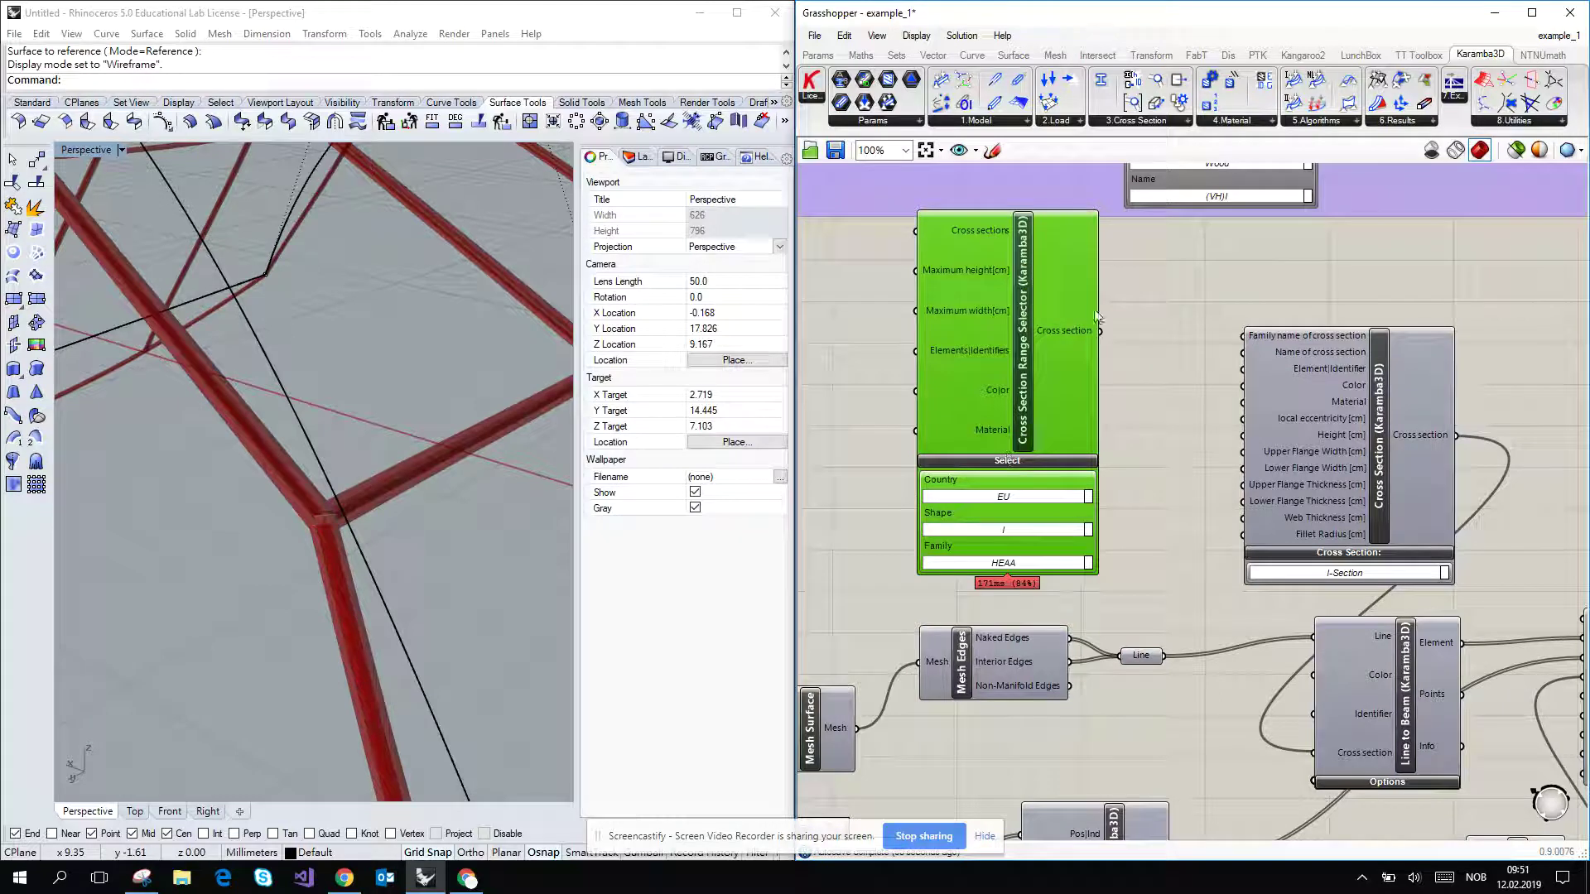
mouse_move(1074, 330)
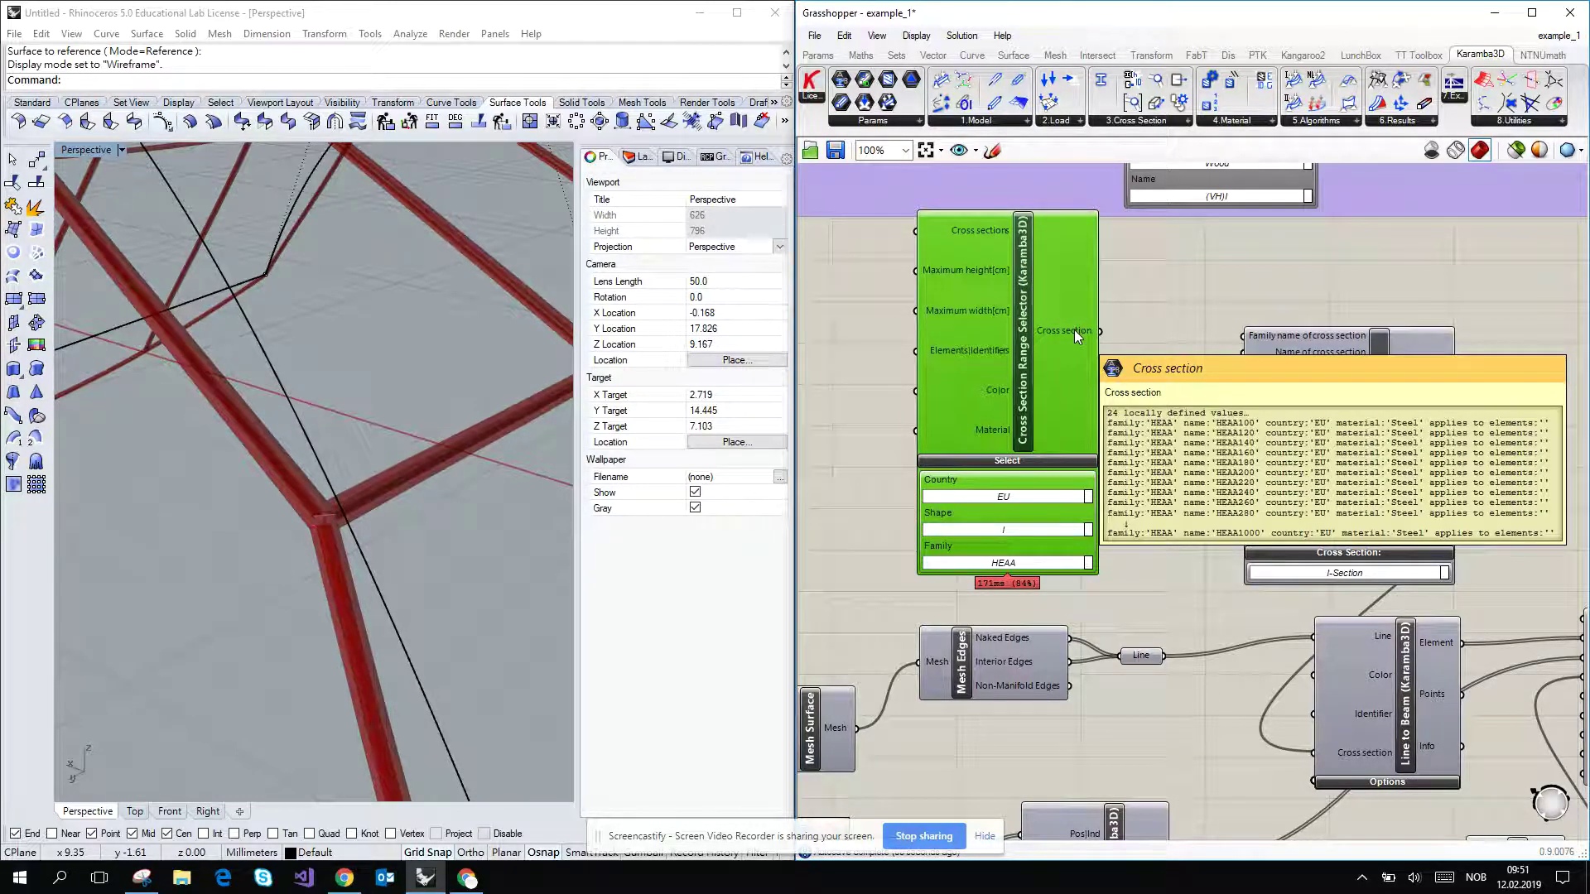
left_click_drag(1032, 361, 901, 221)
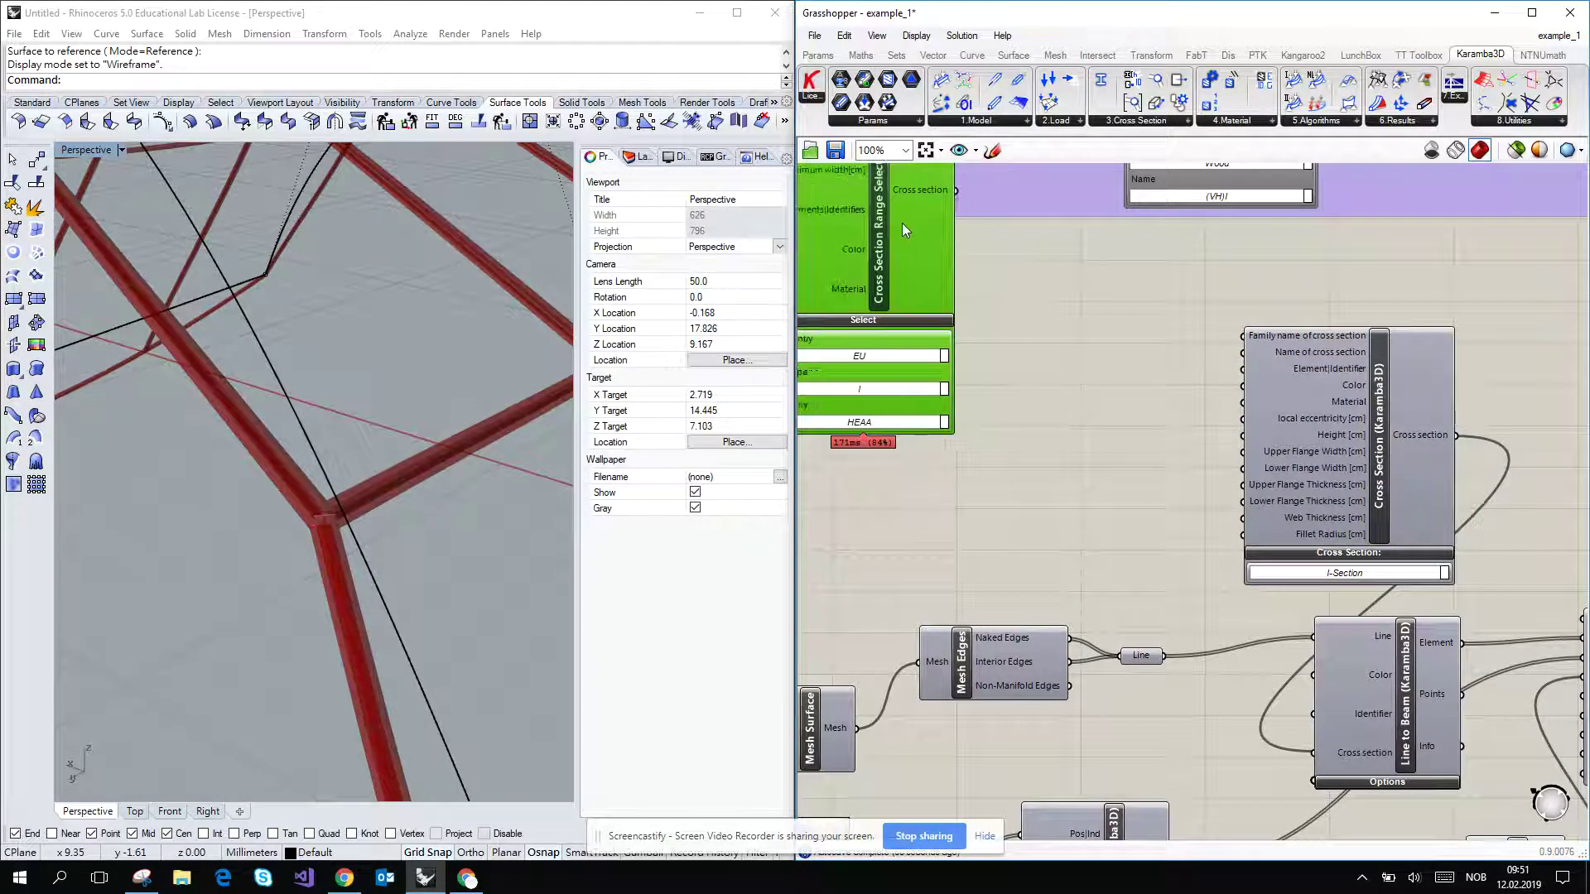
mouse_move(930, 197)
Add a Cross Section Selector component and connect the Range Selector's output to its Cross sections input.
left_click(1112, 124)
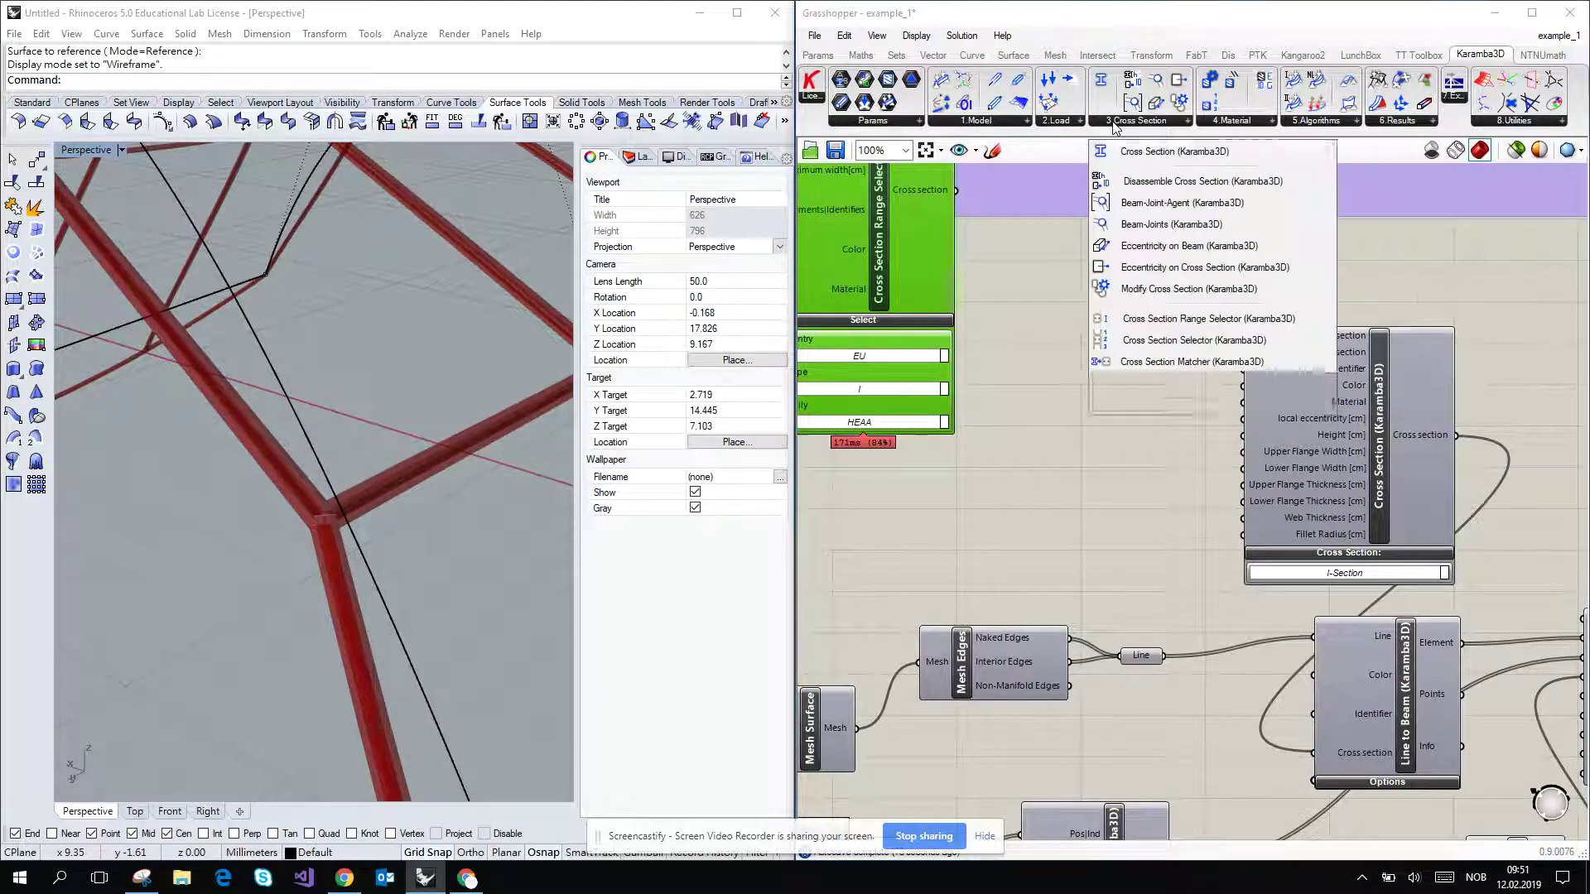
left_click_drag(1152, 348, 1113, 379)
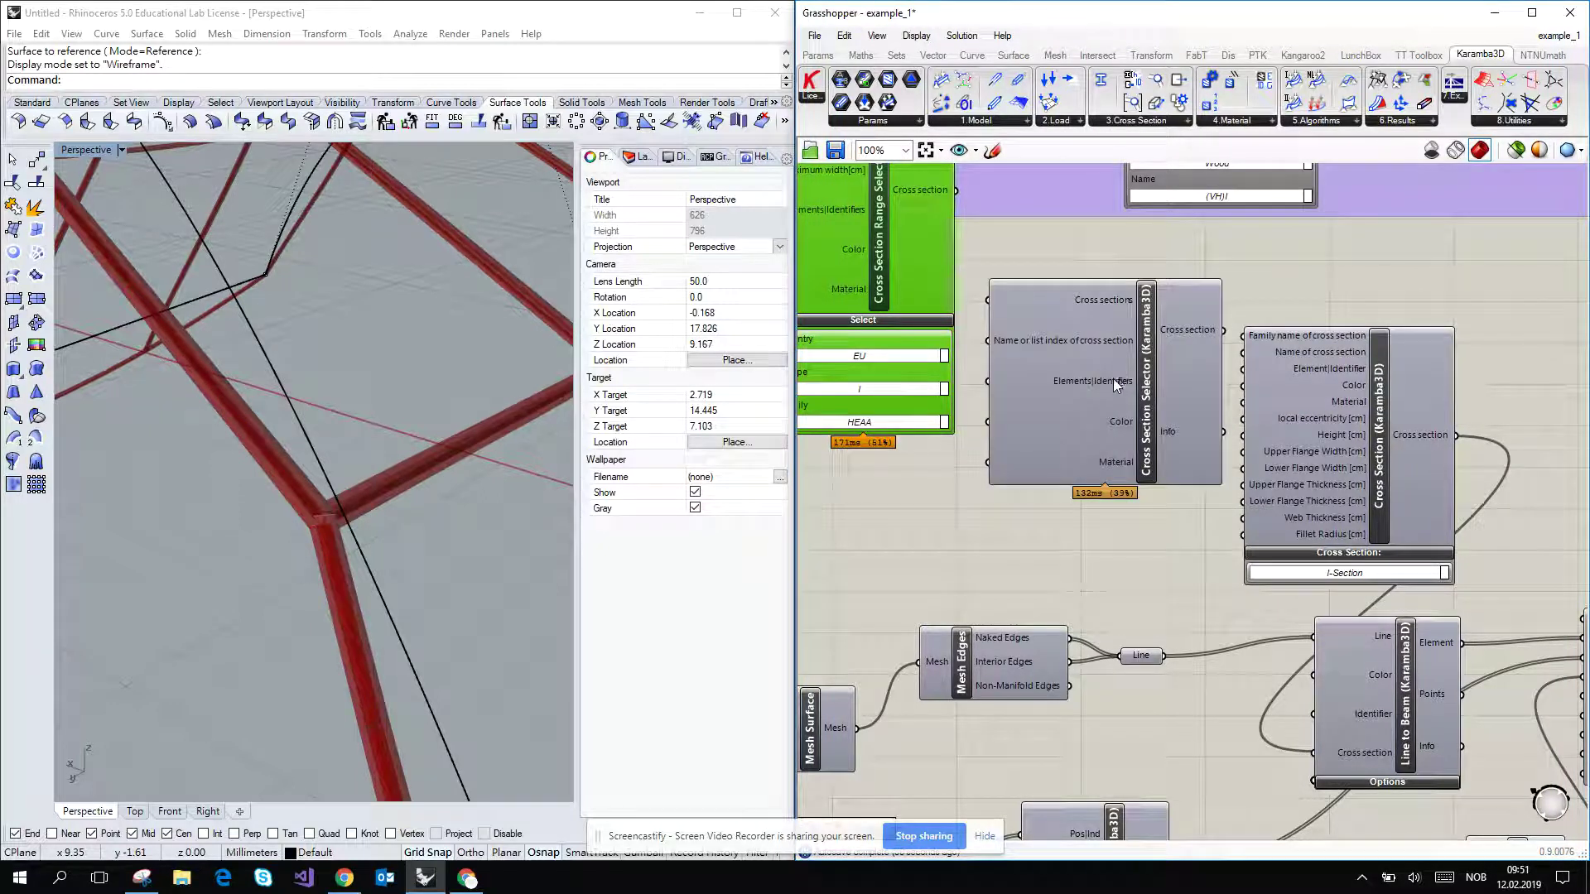
left_click_drag(956, 192, 994, 293)
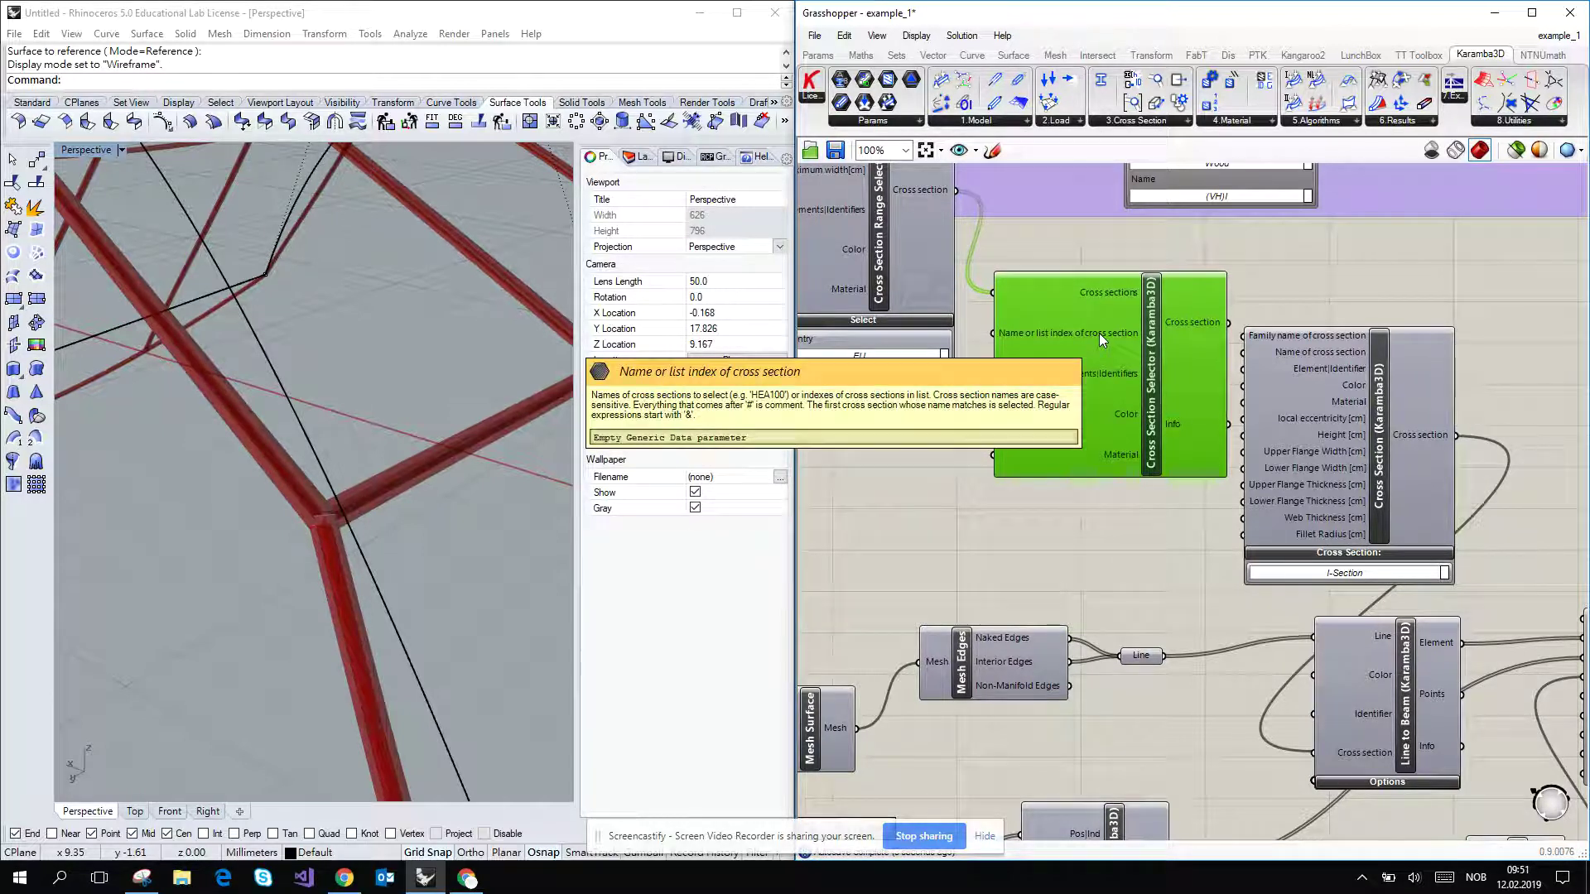
mouse_move(1203, 321)
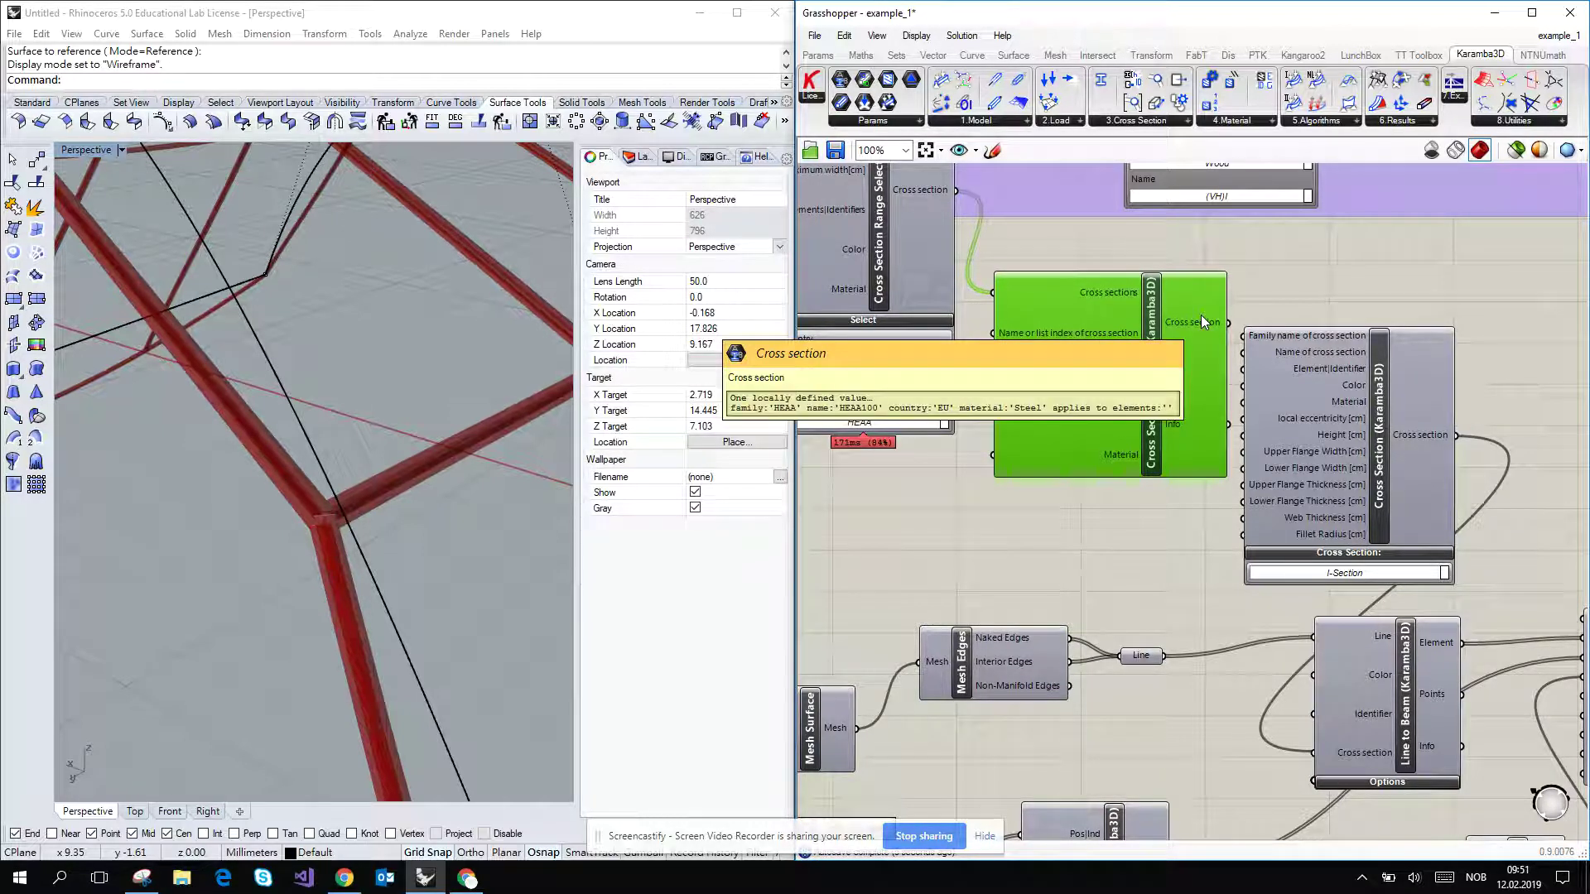
mouse_move(1125, 338)
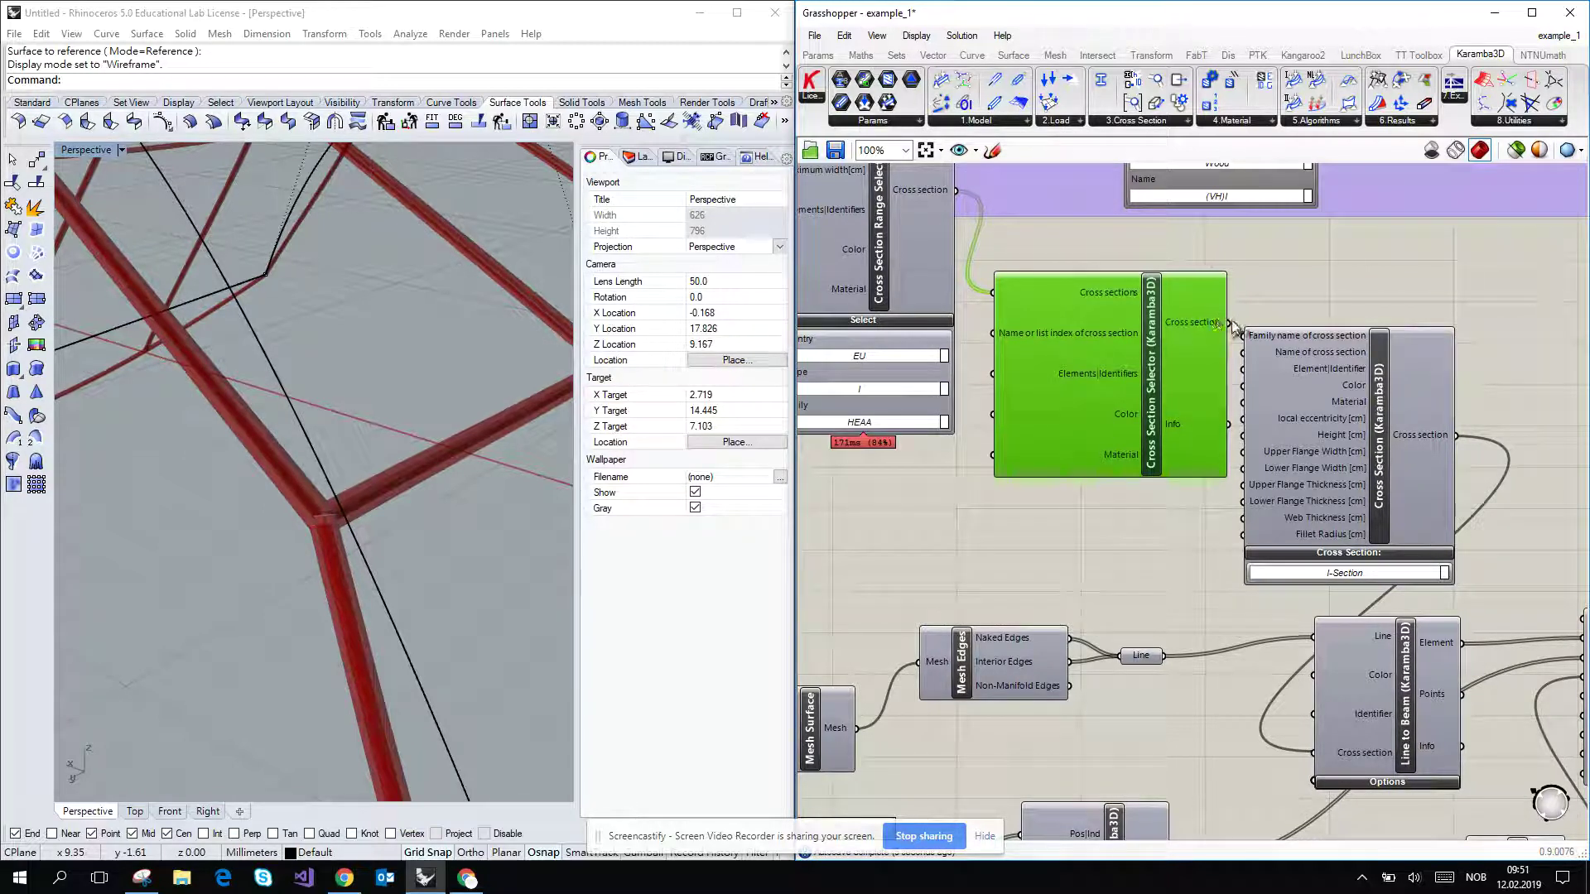
Feed the Cross Section Selector's output into Line to Beam's Cross section input, delete the Cross Section component and move the selector into its place.
left_click_drag(1234, 329, 1315, 751)
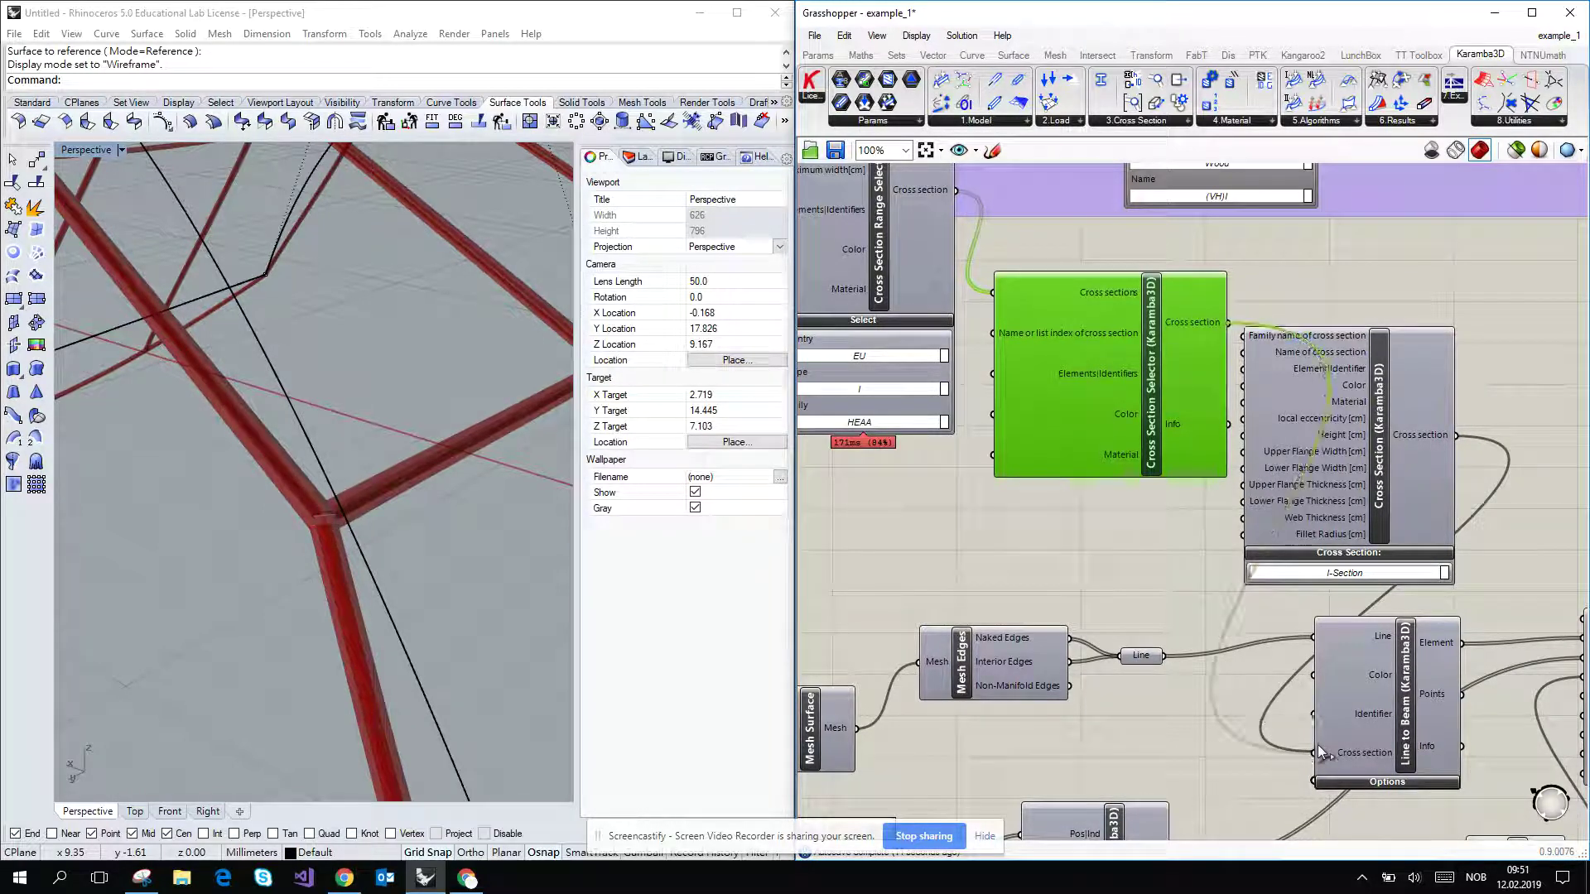
left_click(1352, 483)
key("Delete")
left_click_drag(1187, 403, 1406, 377)
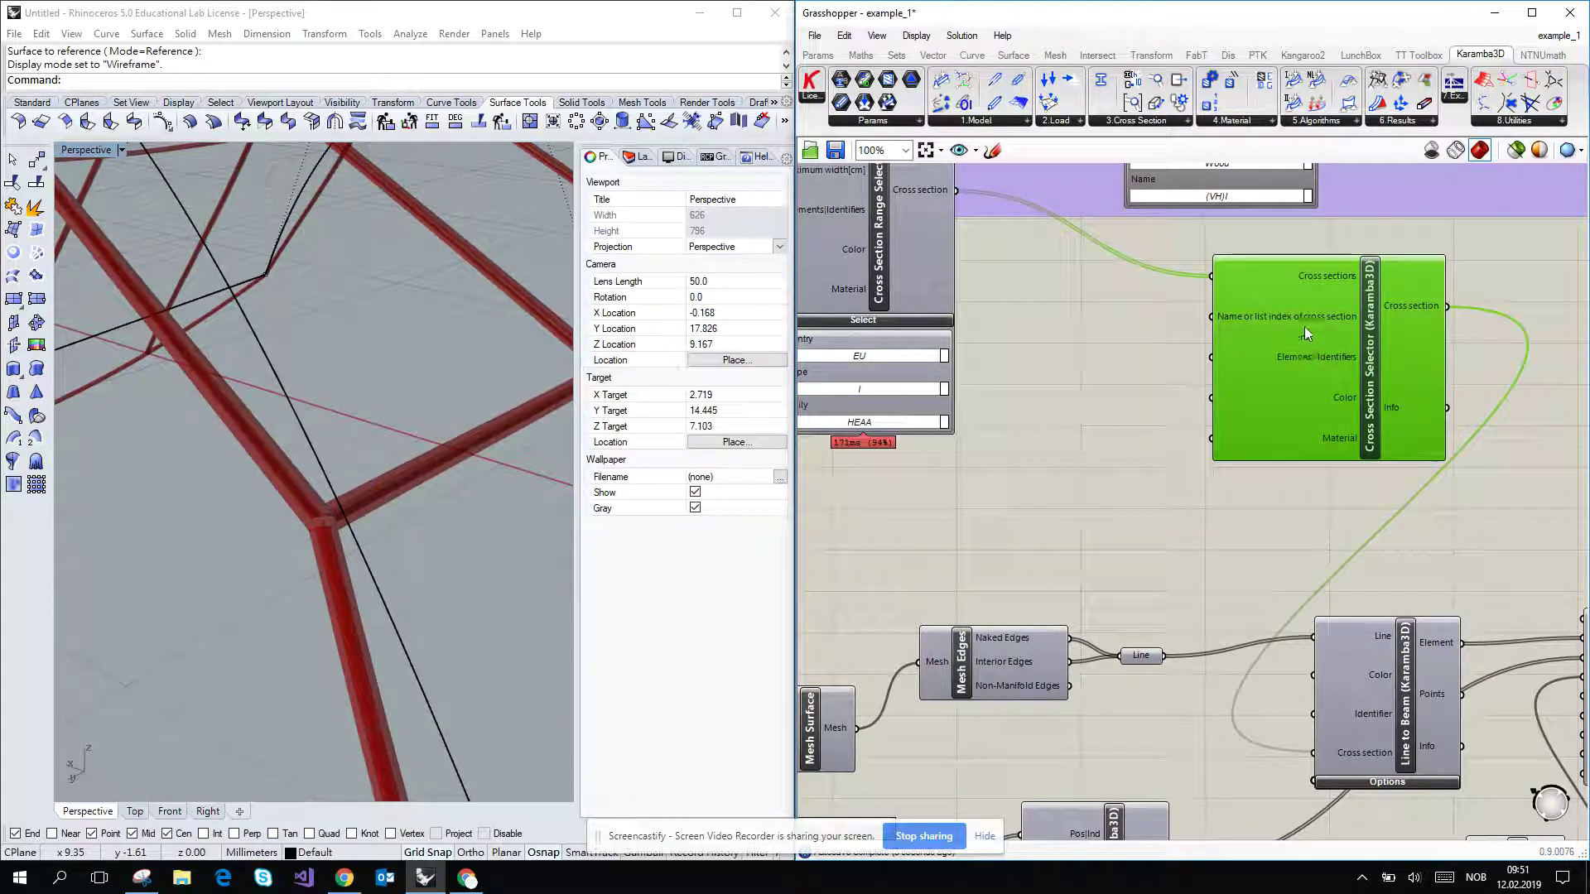
Add a Panel fed by the Range Selector's Cross section output, widen it and place it below the two selectors.
right_click_drag(1094, 310, 1237, 391)
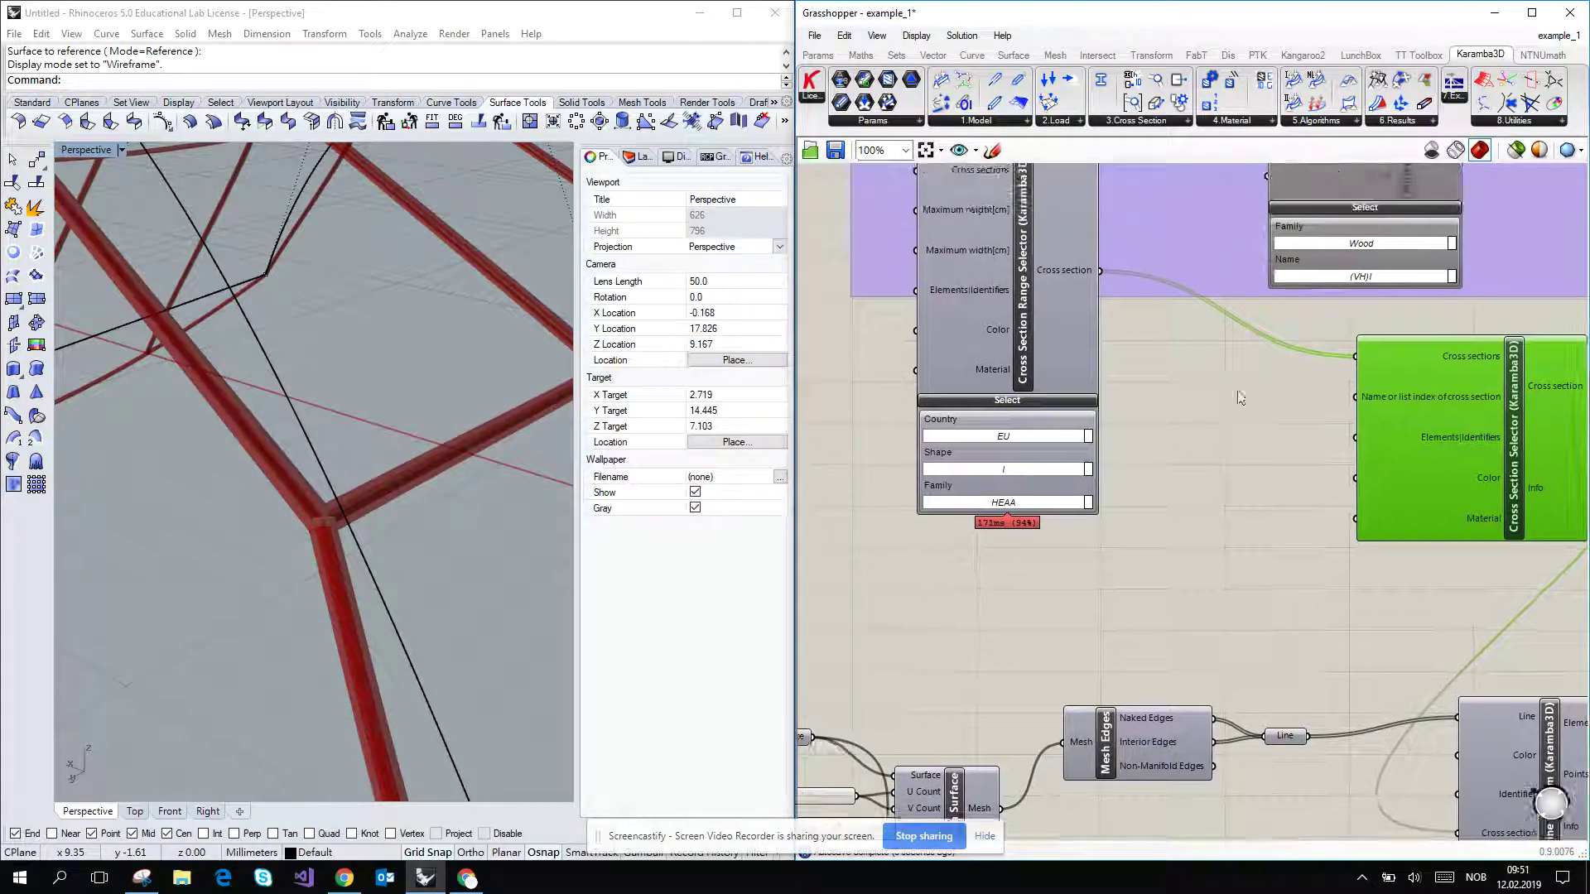
right_click_drag(982, 288, 1000, 429)
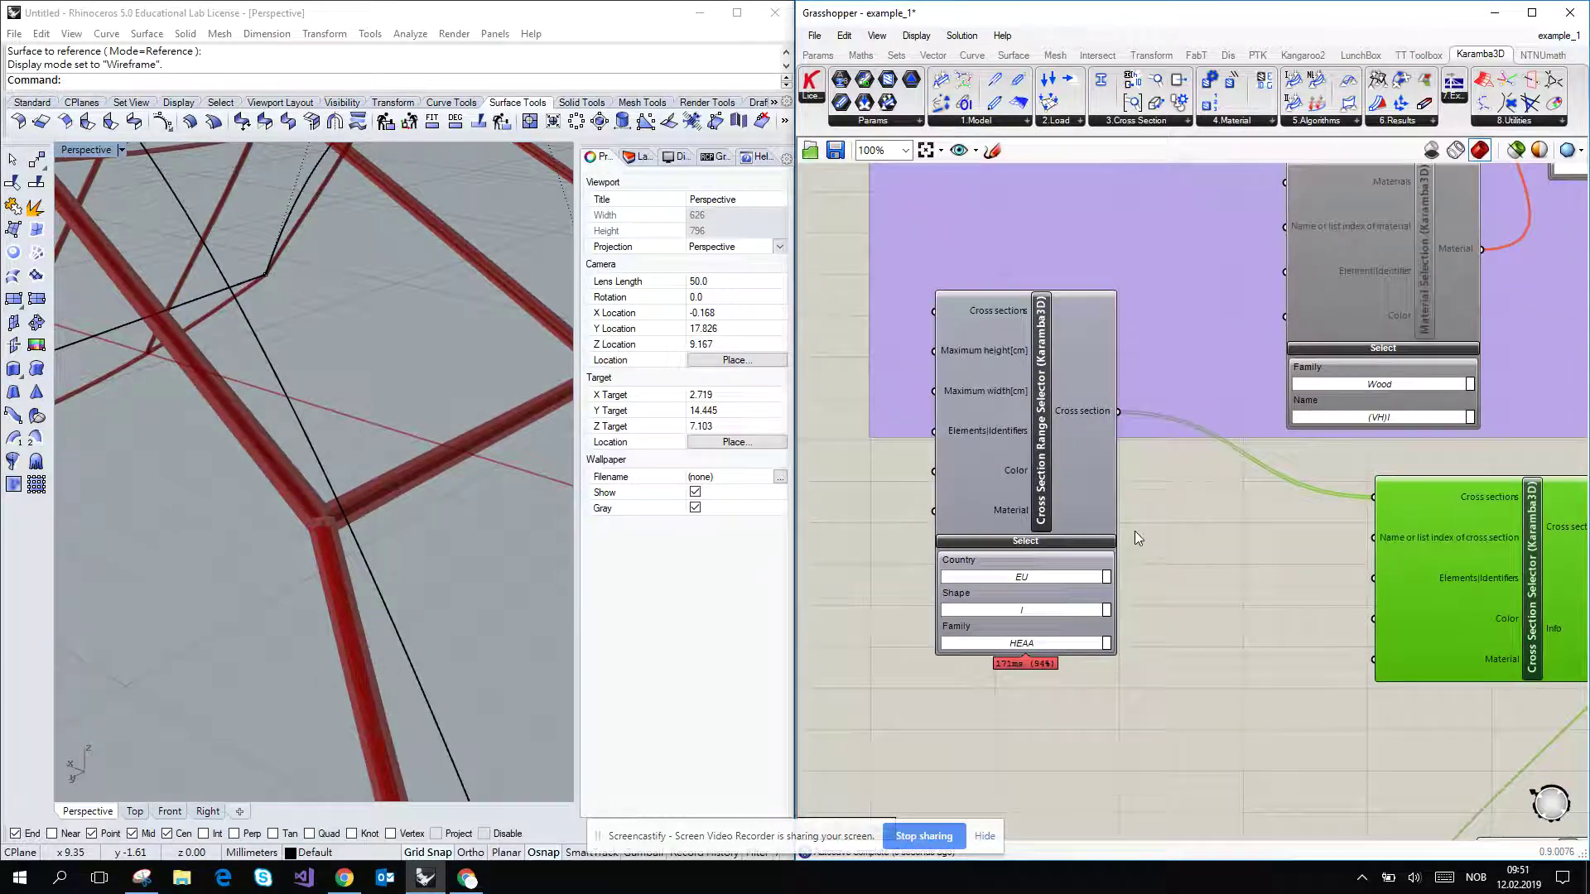
double_click(1268, 575)
type("pa")
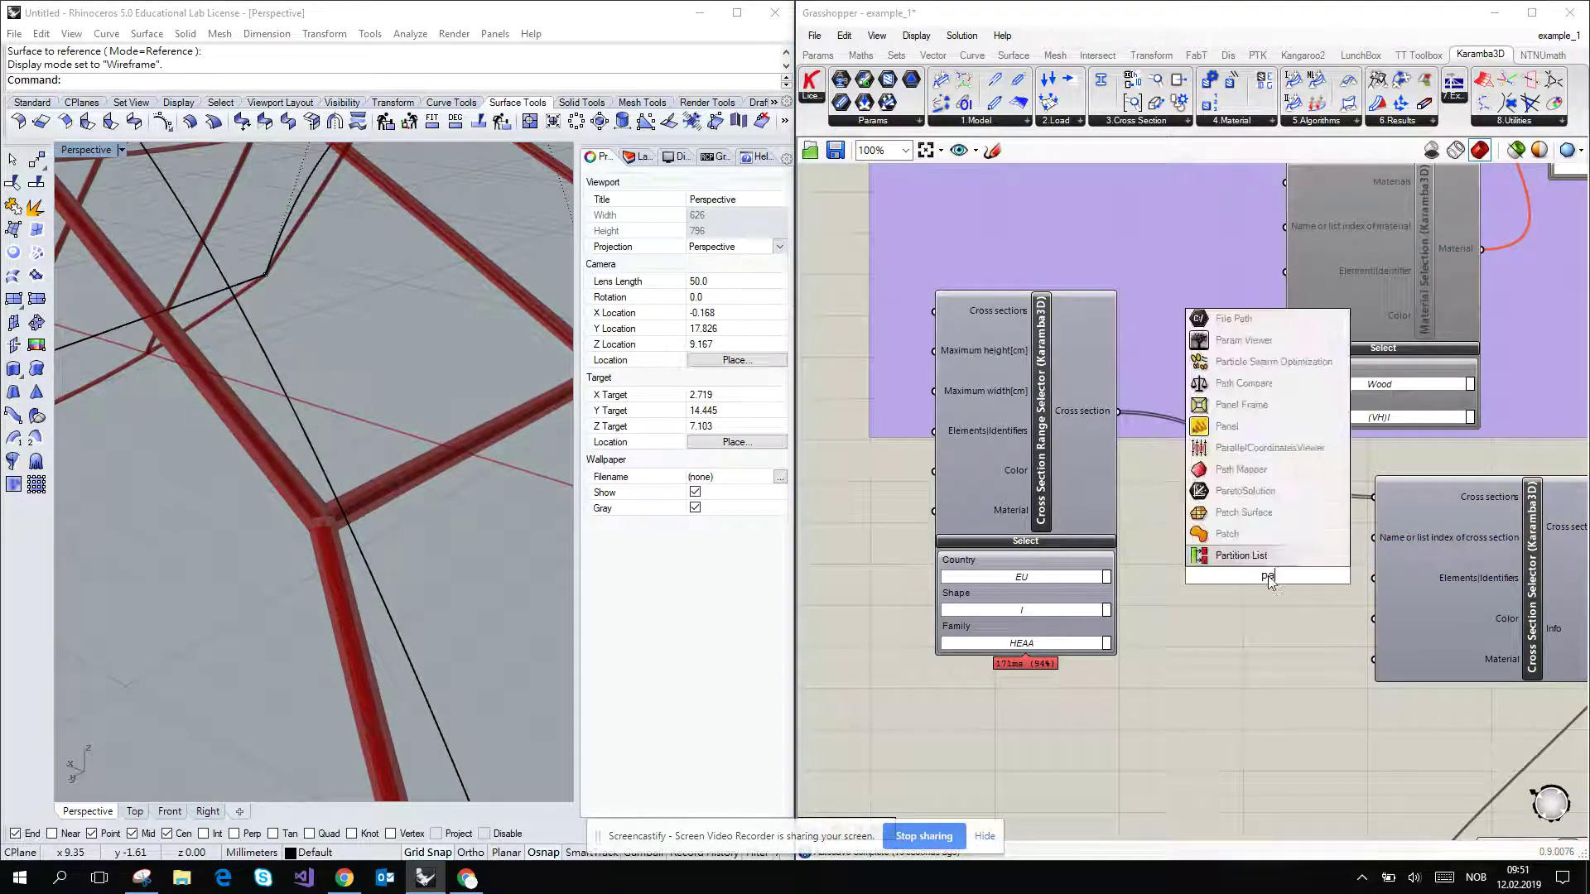
type("nel")
key("Return")
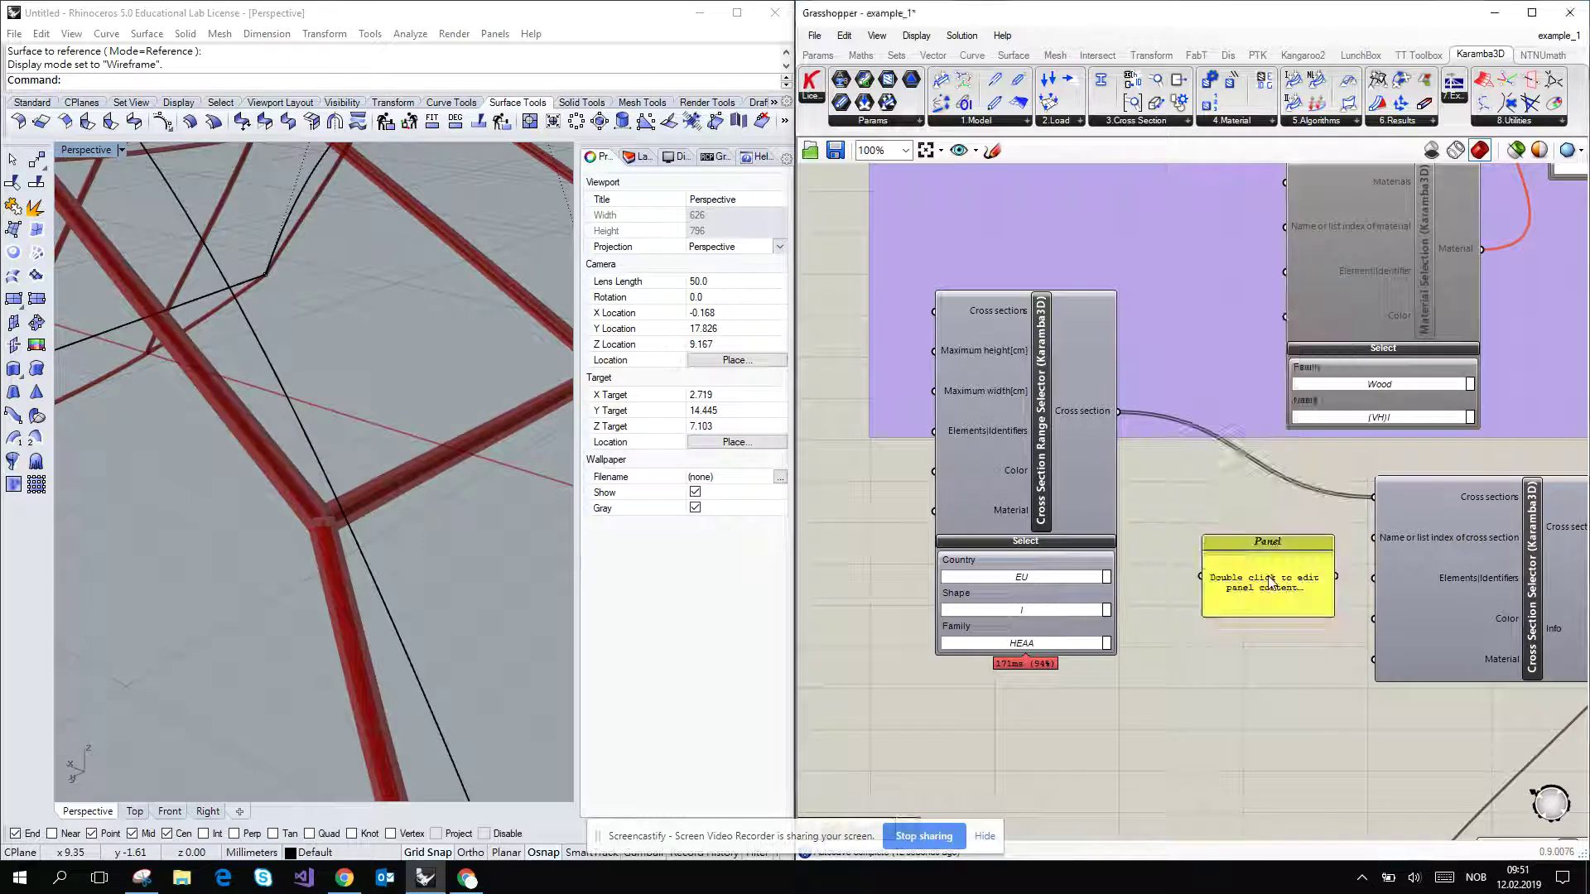
left_click_drag(1123, 408, 1242, 730)
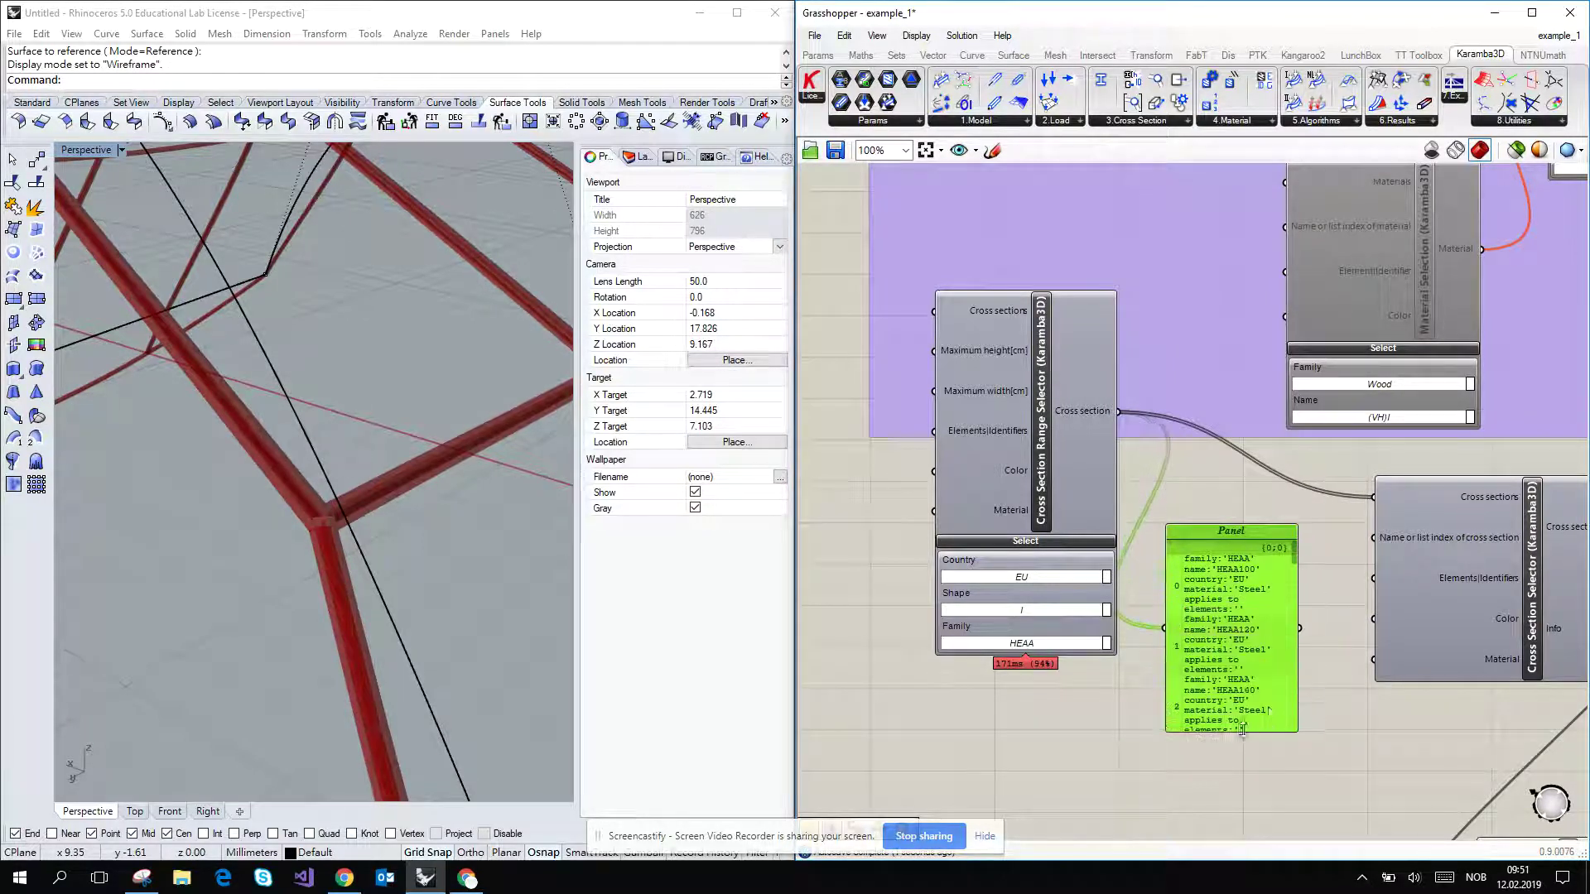
left_click_drag(1296, 669, 1435, 670)
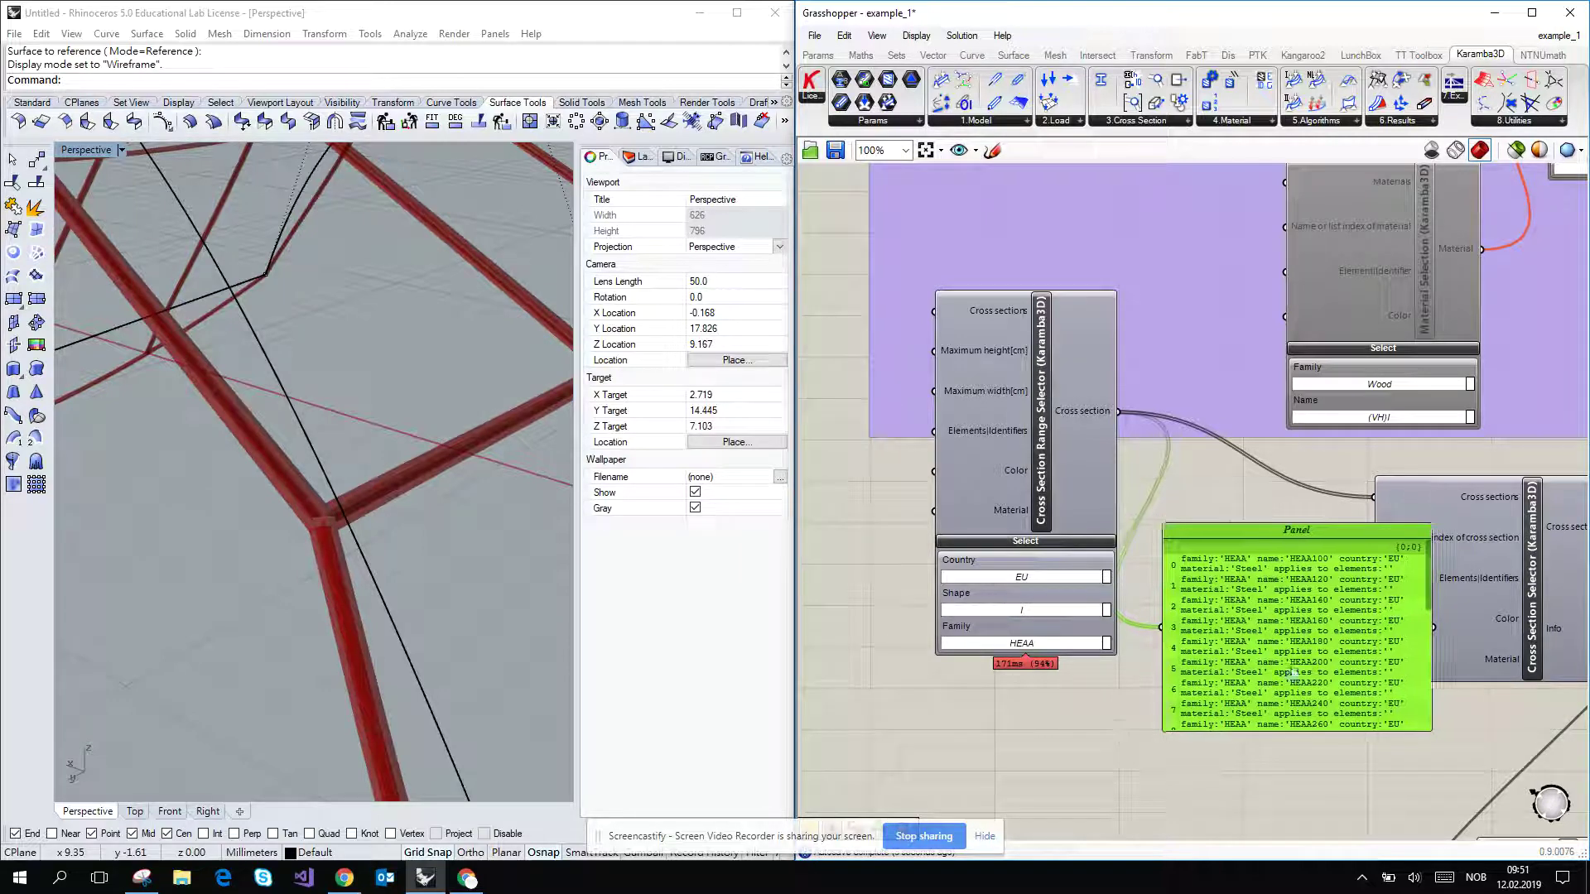
left_click_drag(1289, 658, 1214, 704)
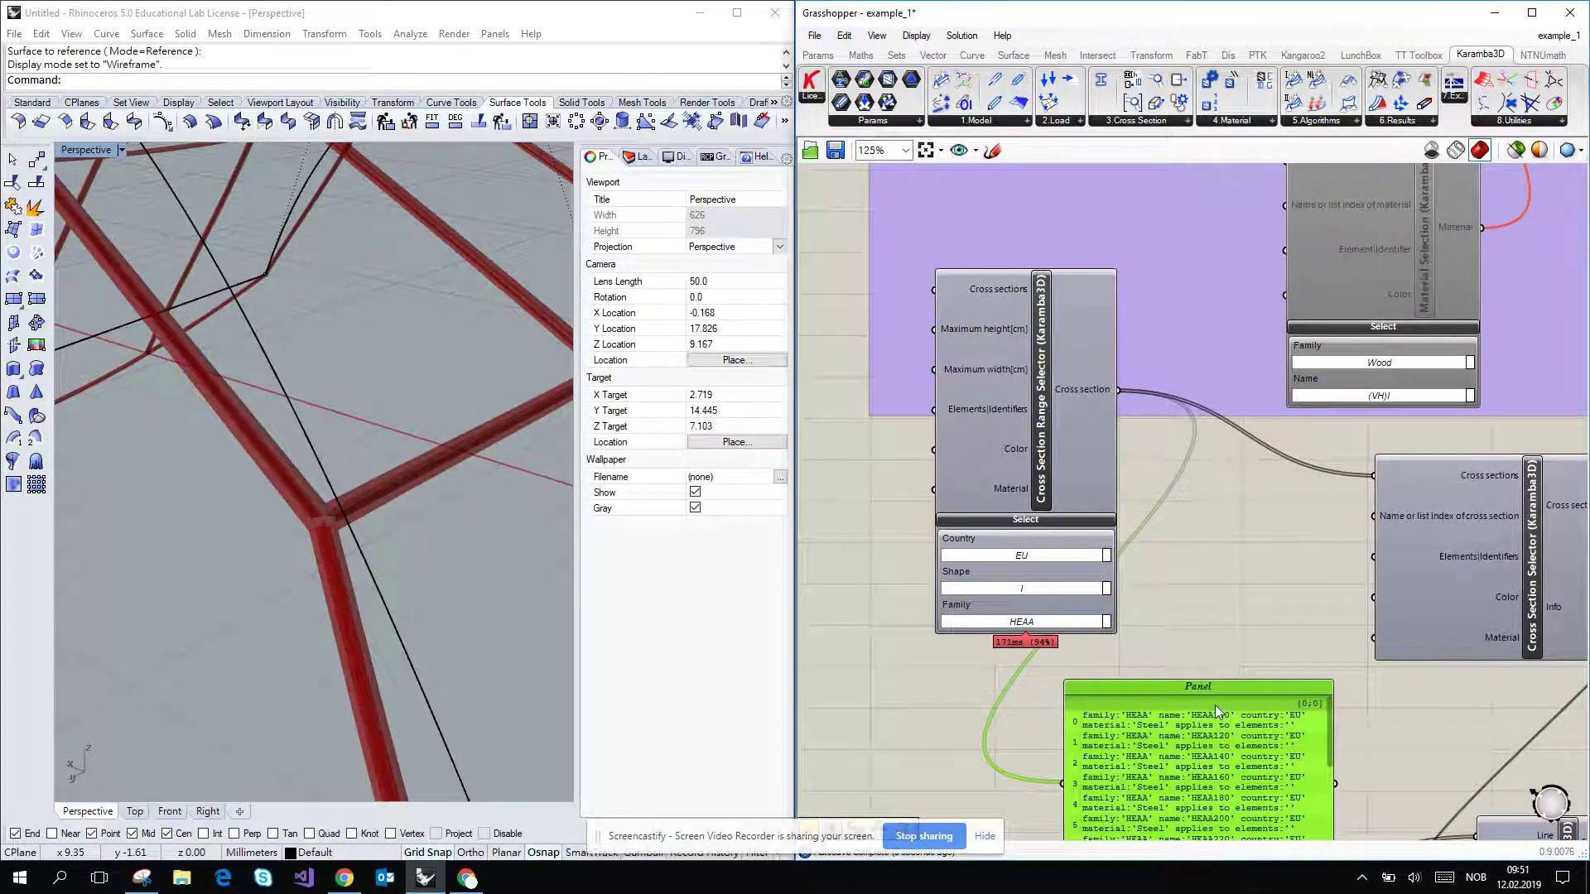
Add a Panel containing the text HEAA100 in the space between the Cross Section Range Selector and the Cross Section Selector.
scroll(1214, 704, "up", 3)
right_click(1264, 517)
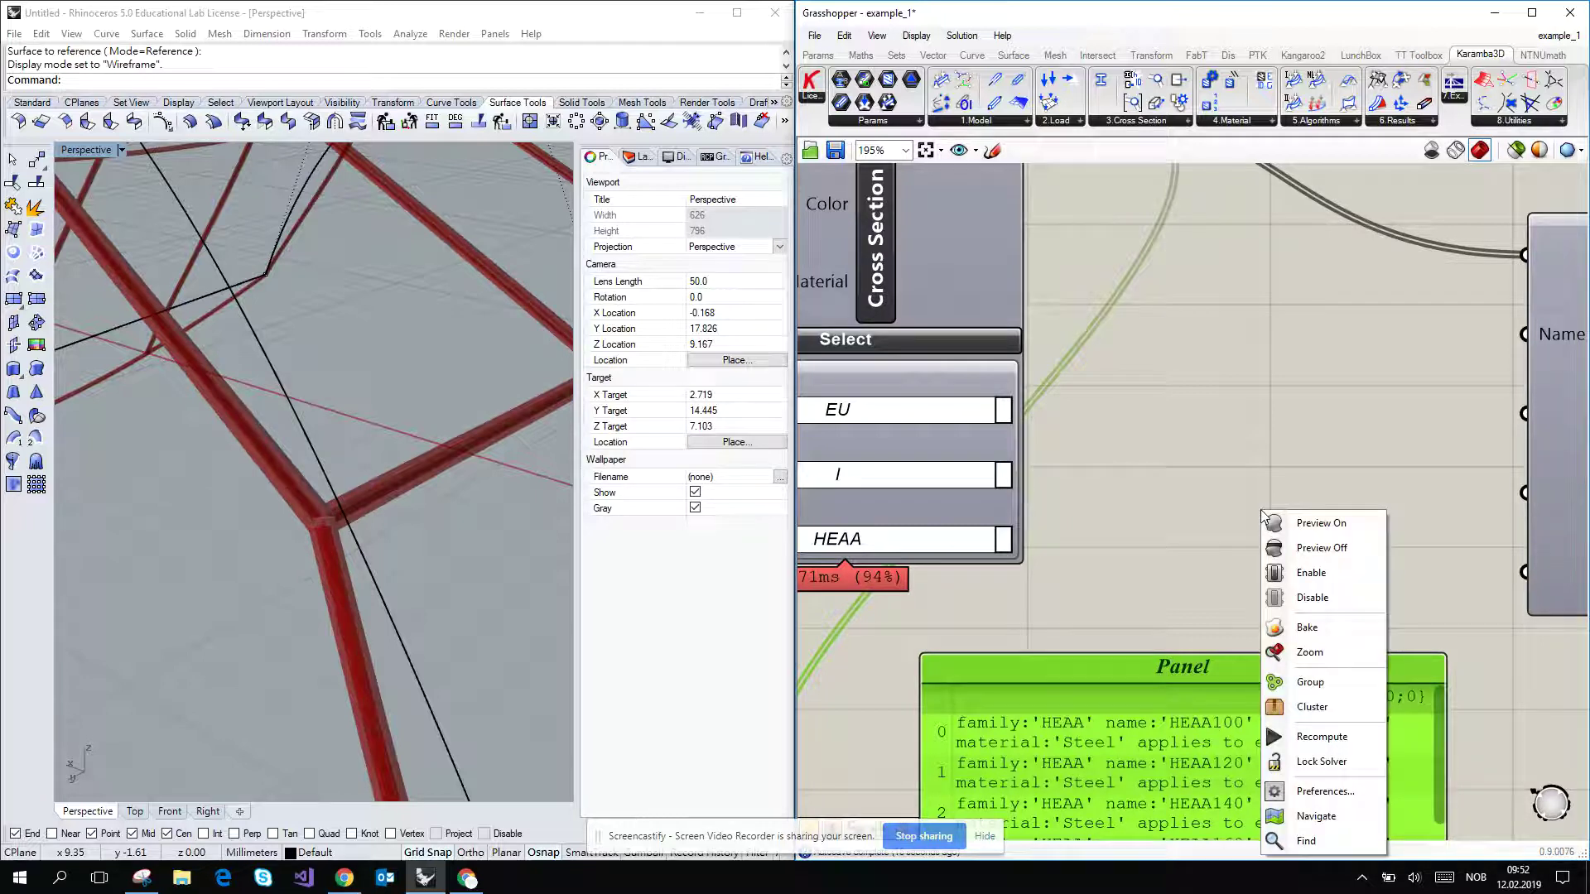
double_click(1200, 416)
type("//")
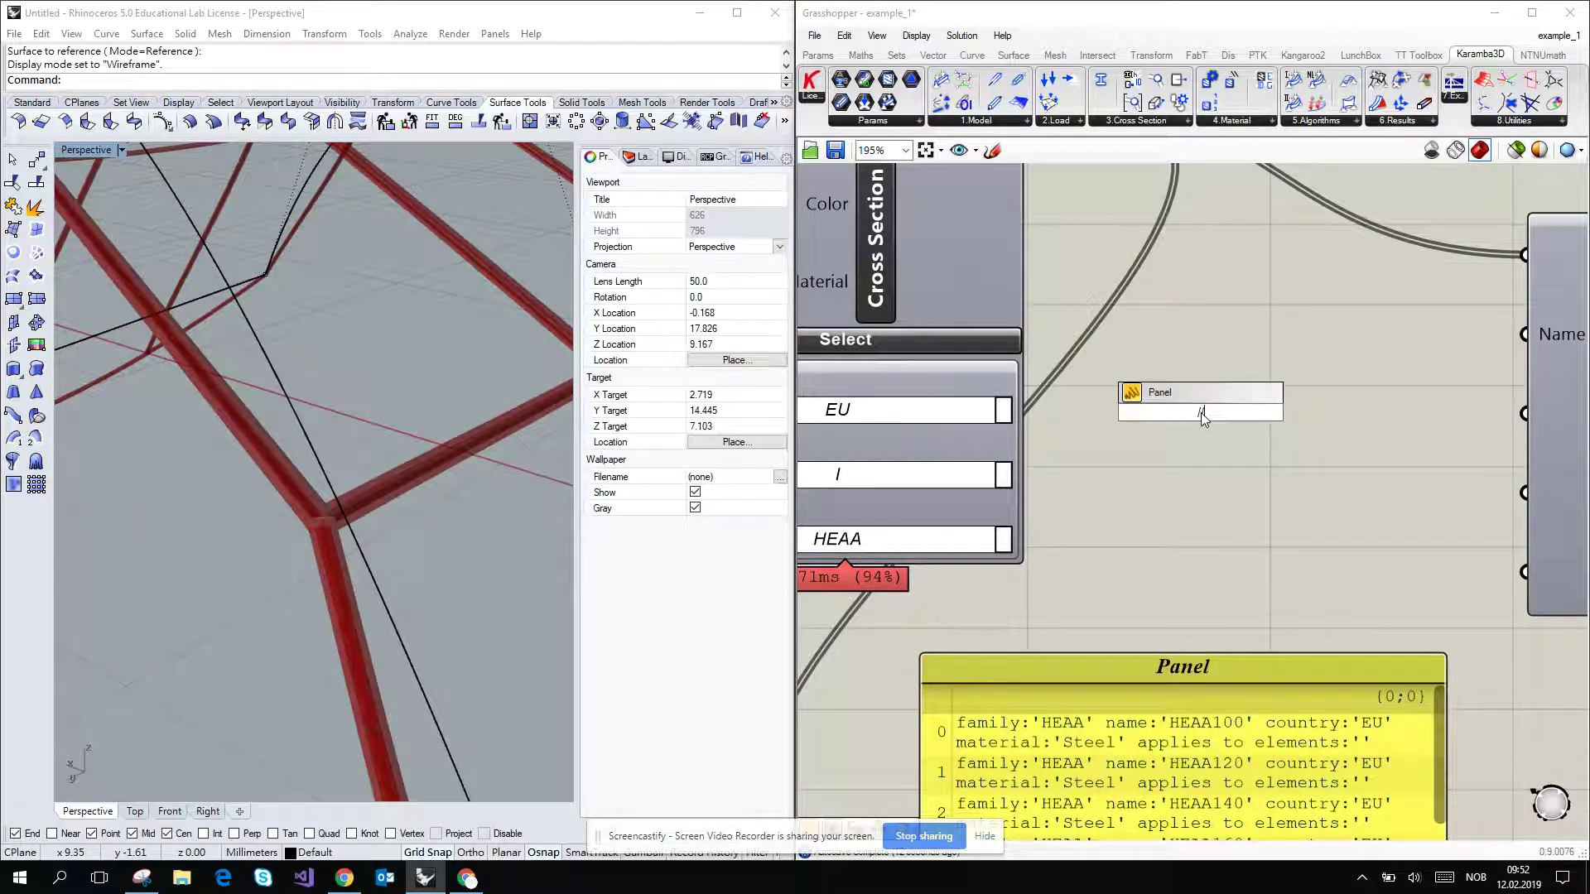
key("Return")
double_click(1202, 413)
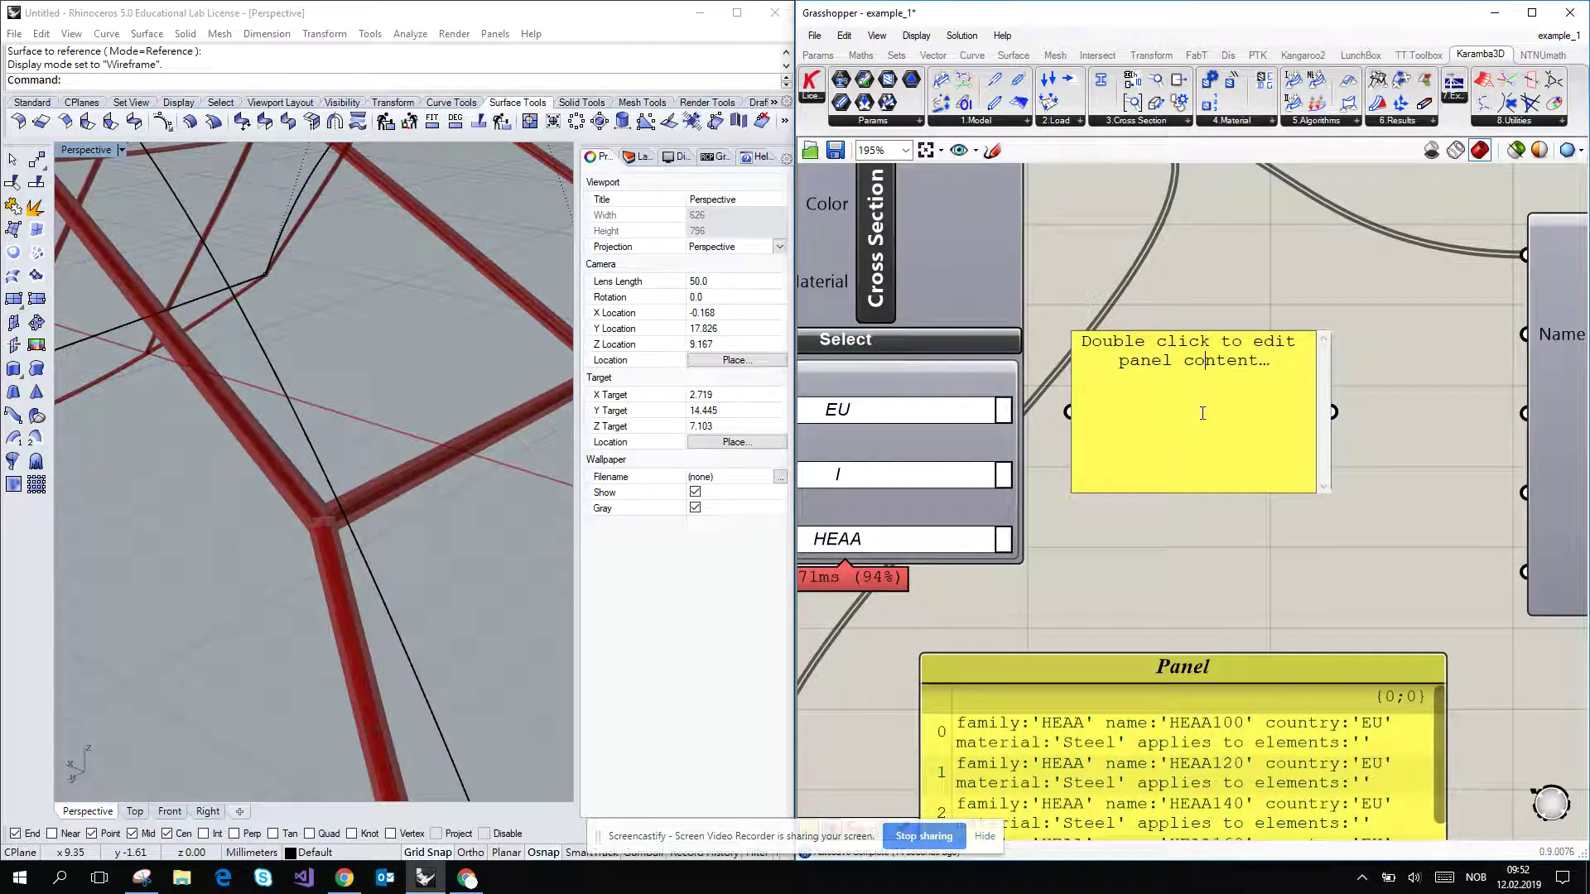
left_click_drag(1268, 363, 865, 146)
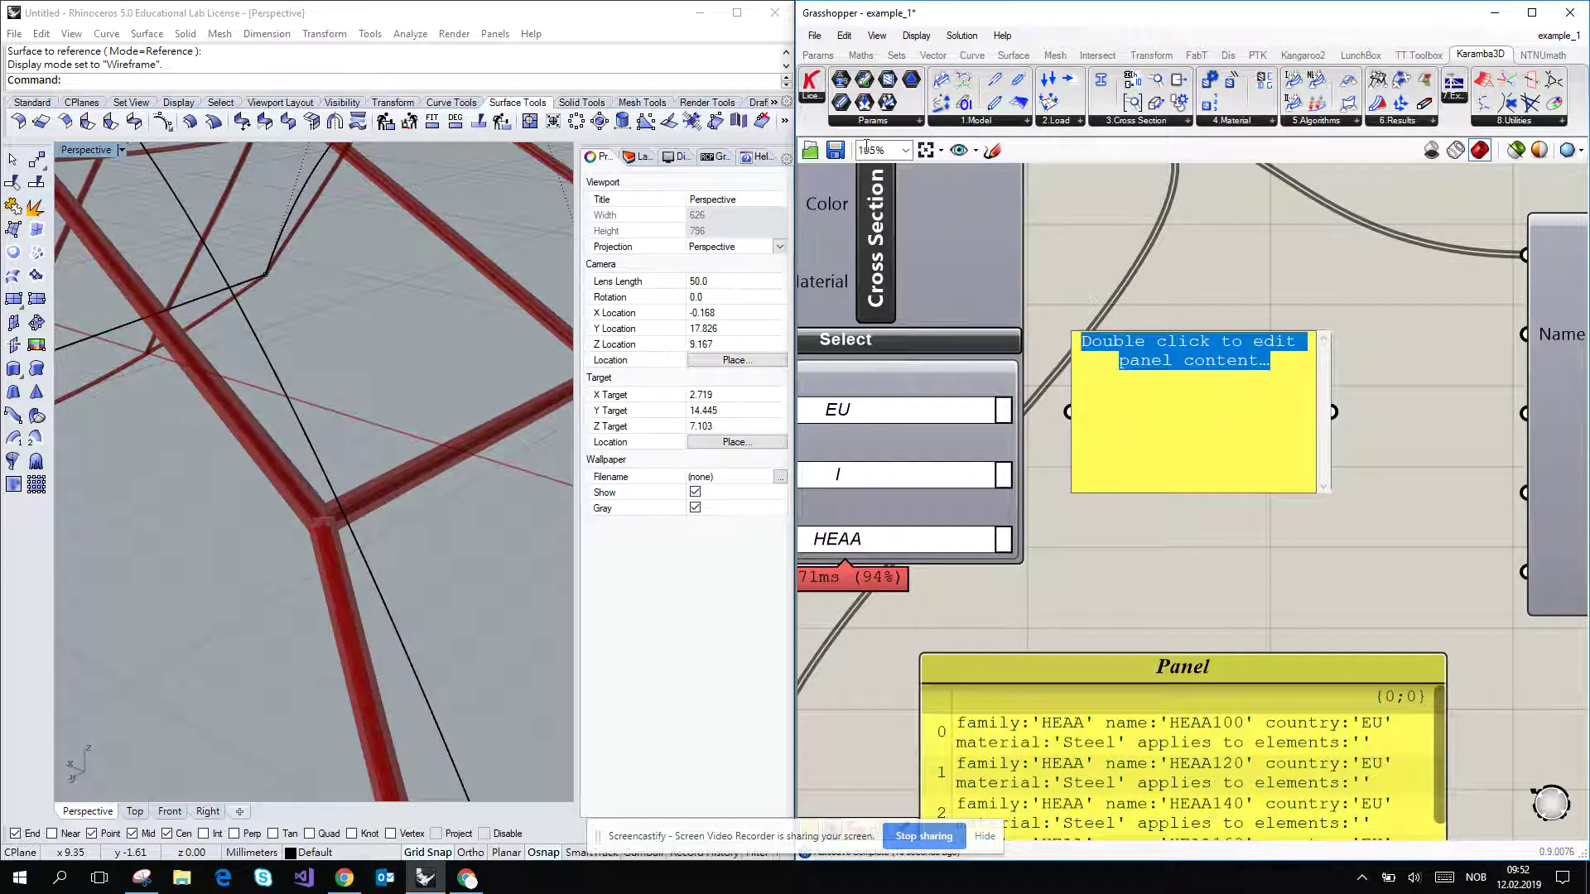
type("HEA")
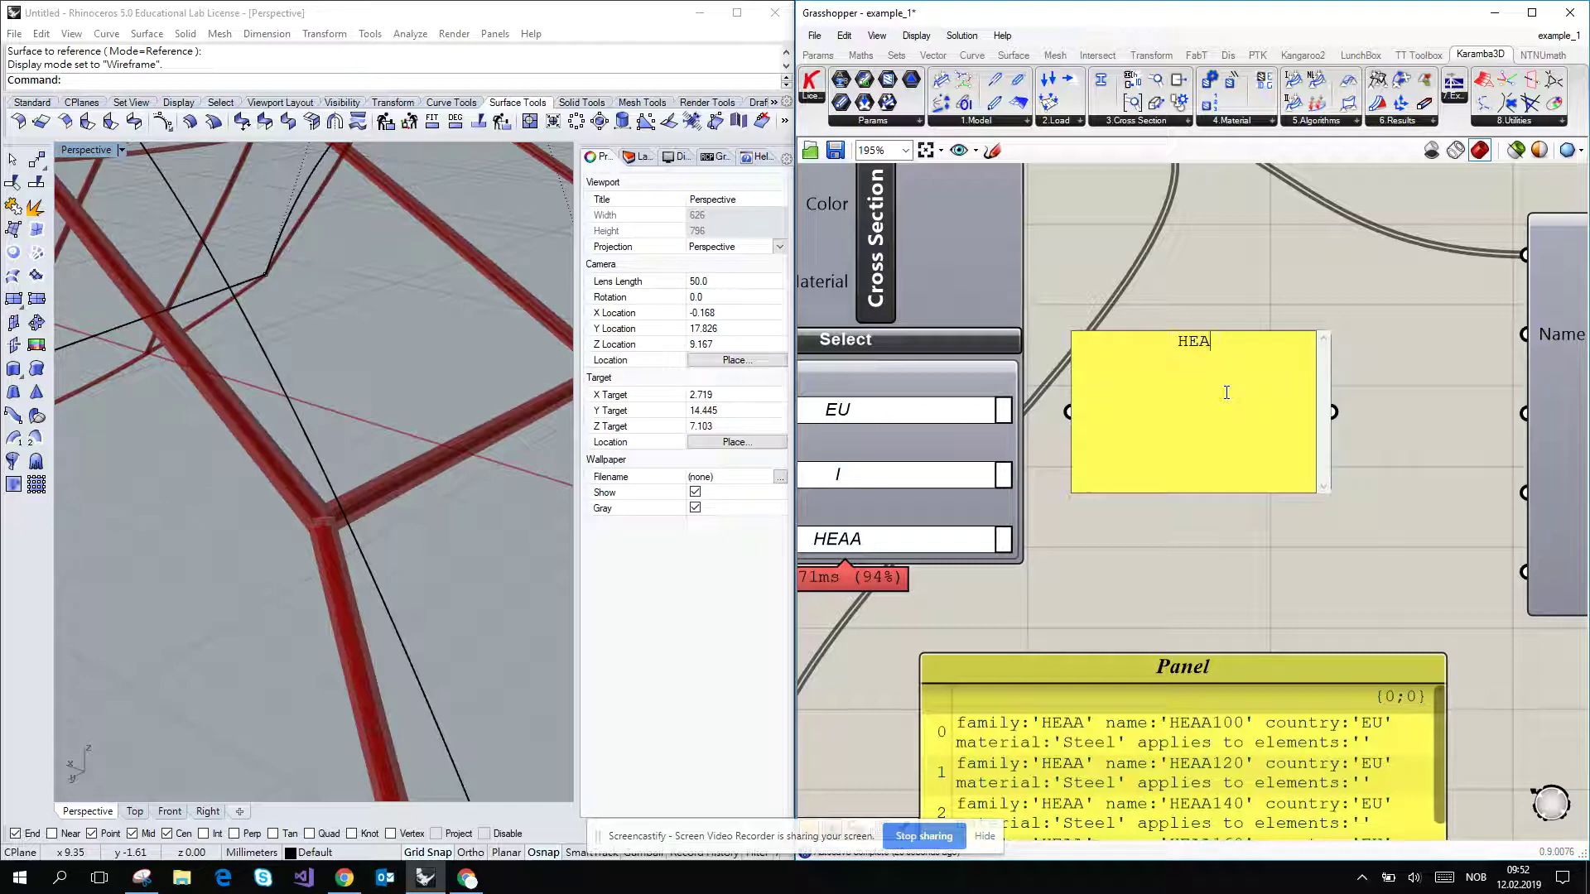
type("AA")
key("BackSpace")
type("100")
left_click(1376, 308)
Connect the HEAA100 Panel to the Cross Section Selector's Name or list index of cross section input and check its Cross section output.
scroll(1258, 421, "down", 2)
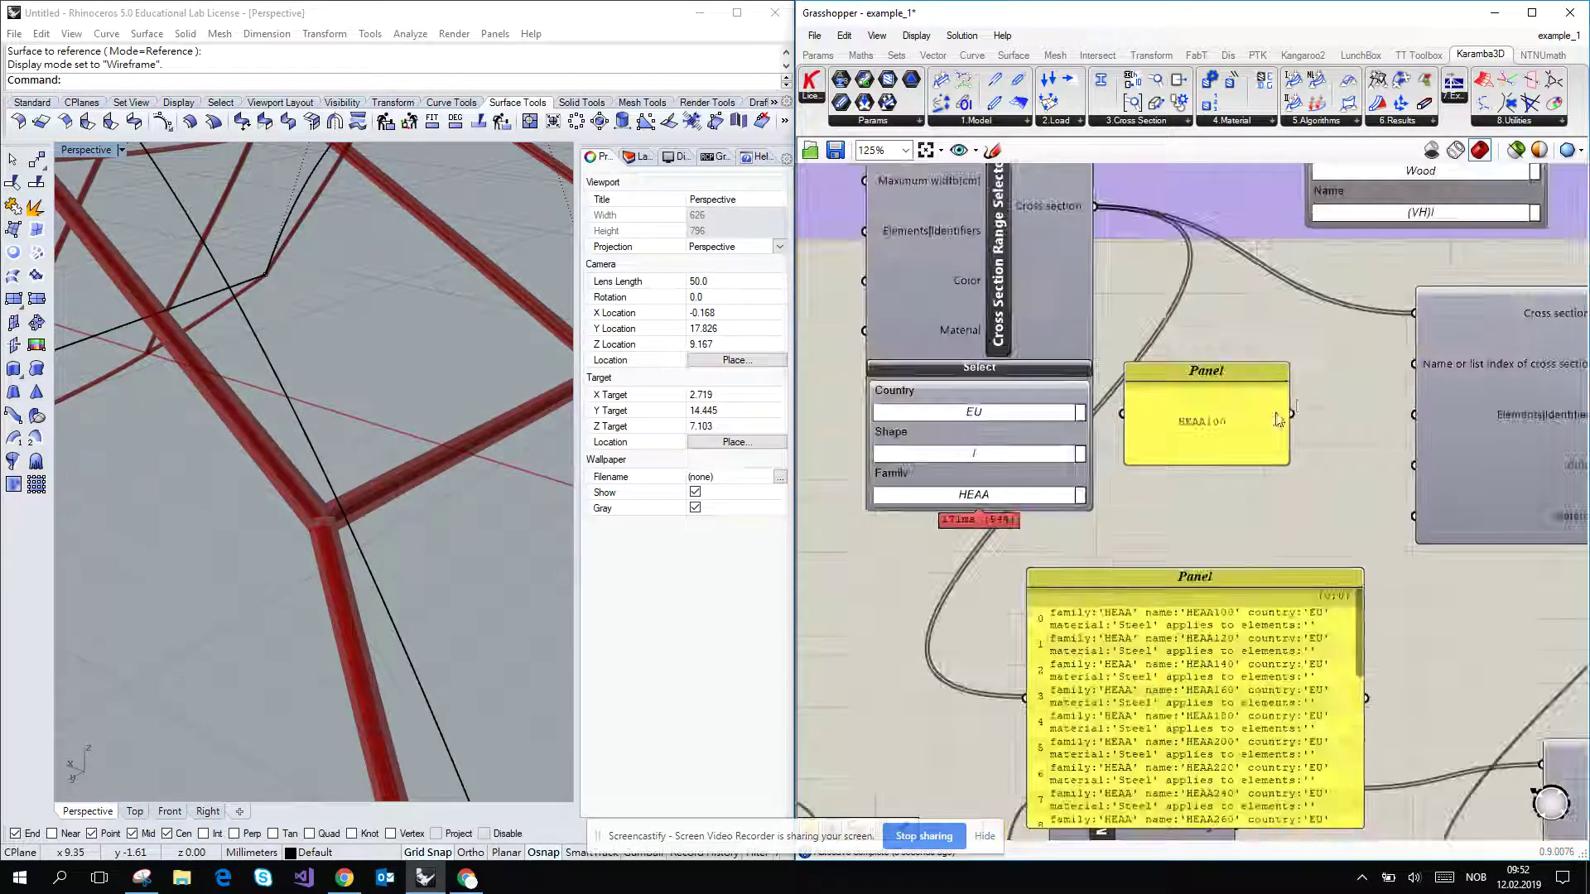
left_click_drag(1291, 414, 1418, 366)
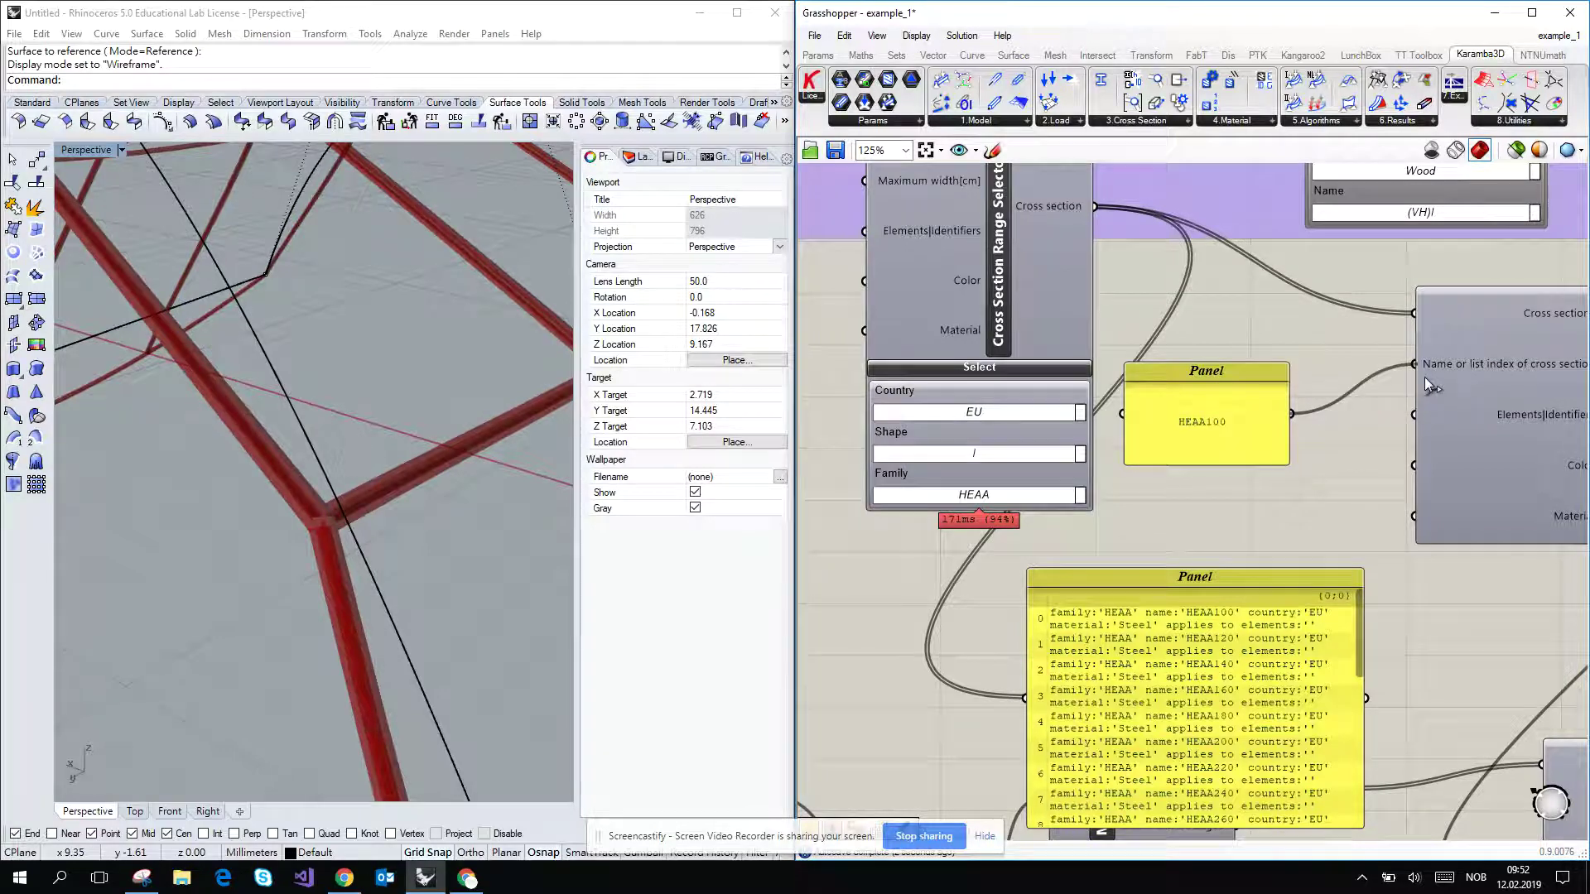
scroll(1253, 338, "down", 2)
right_click_drag(1254, 338, 1078, 330)
scroll(1339, 340, "up", 3)
mouse_move(1334, 352)
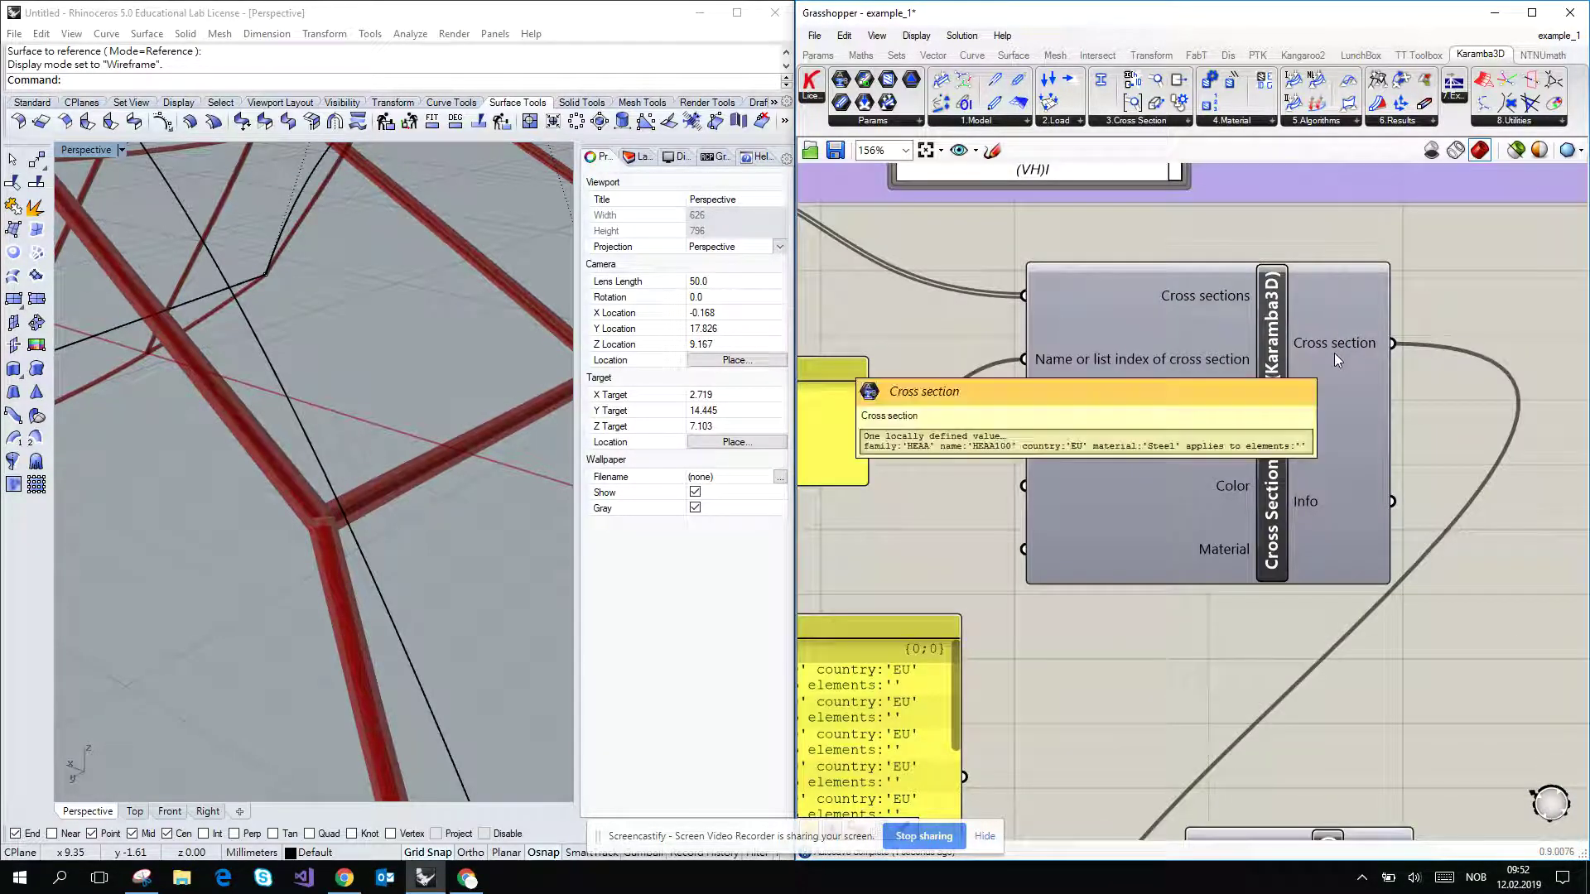
Change the section name in the Panel to HEAA200 and view the resized beams in the Rhino viewport.
right_click_drag(1085, 485, 1443, 299)
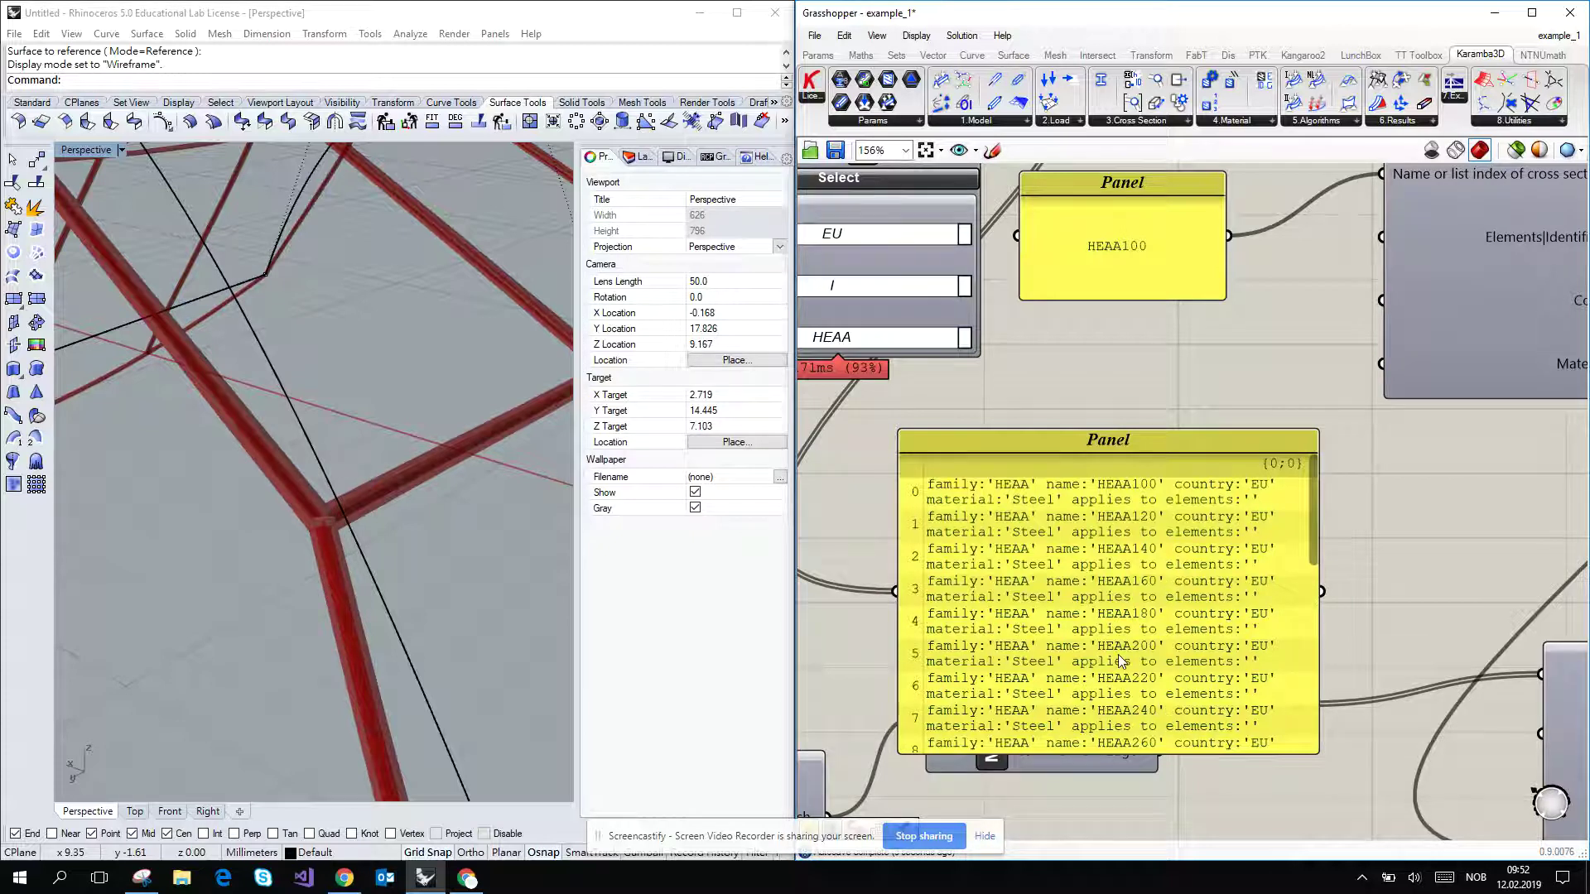
double_click(1121, 260)
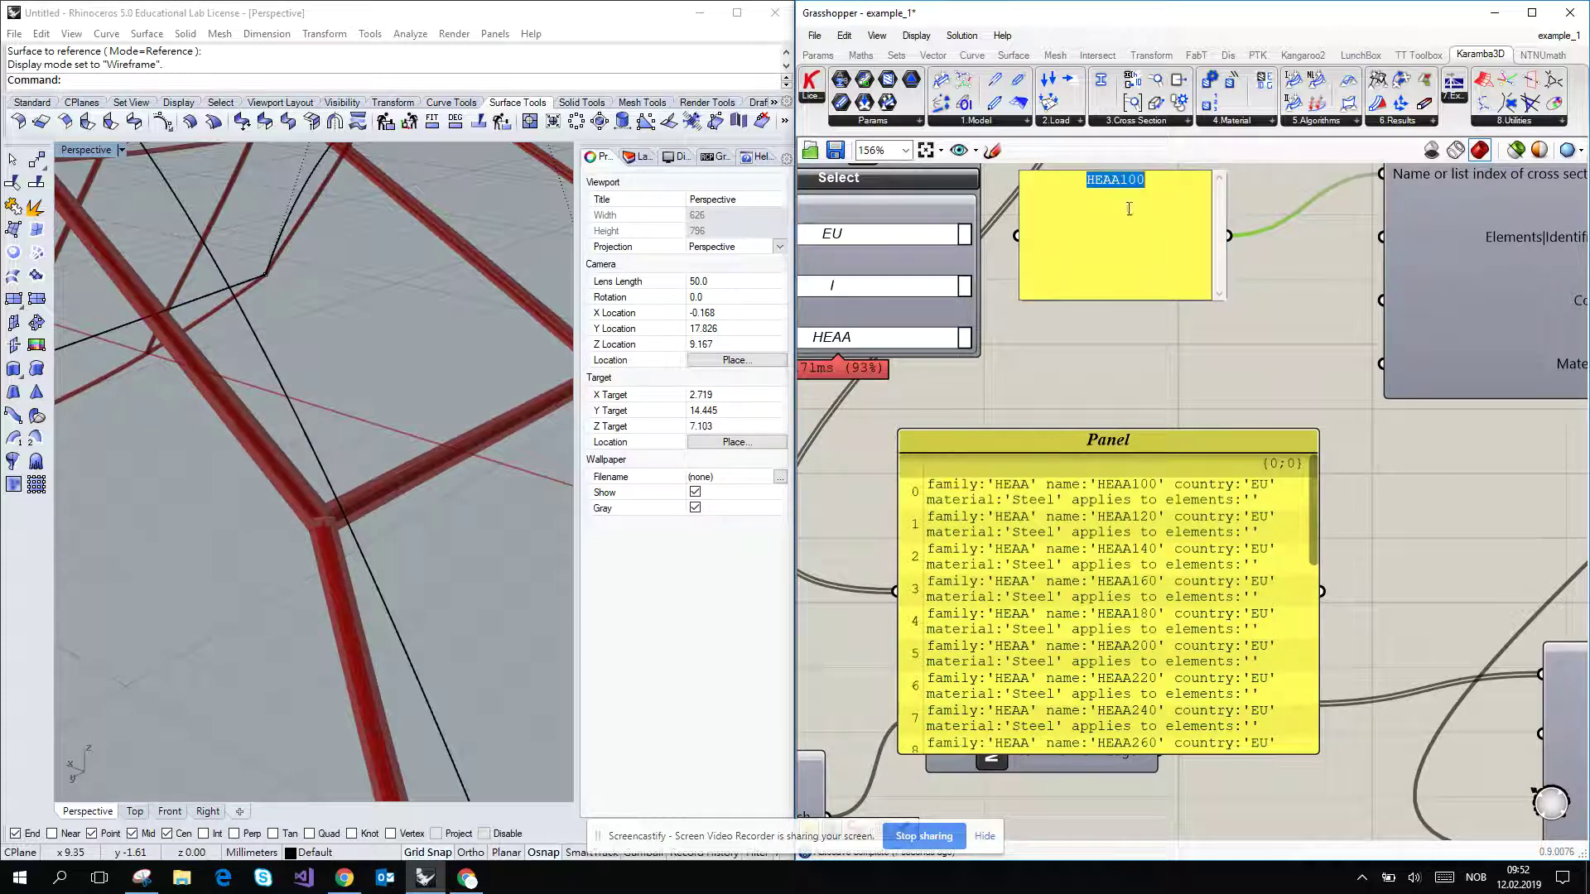
left_click(1123, 181)
type("2")
left_click(1182, 349)
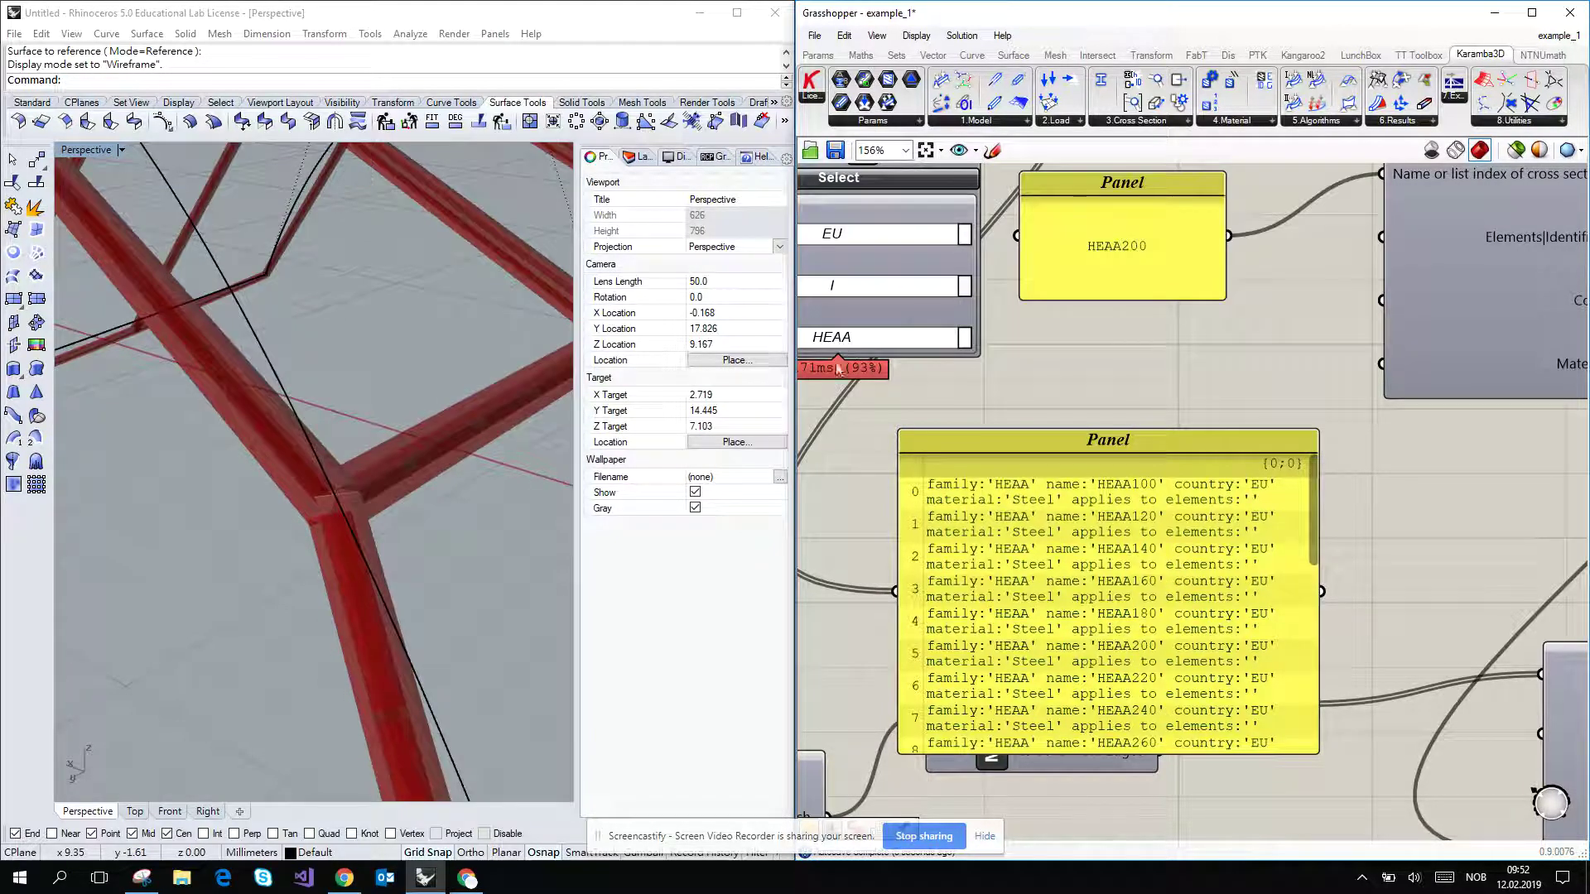
right_click_drag(534, 406, 419, 310)
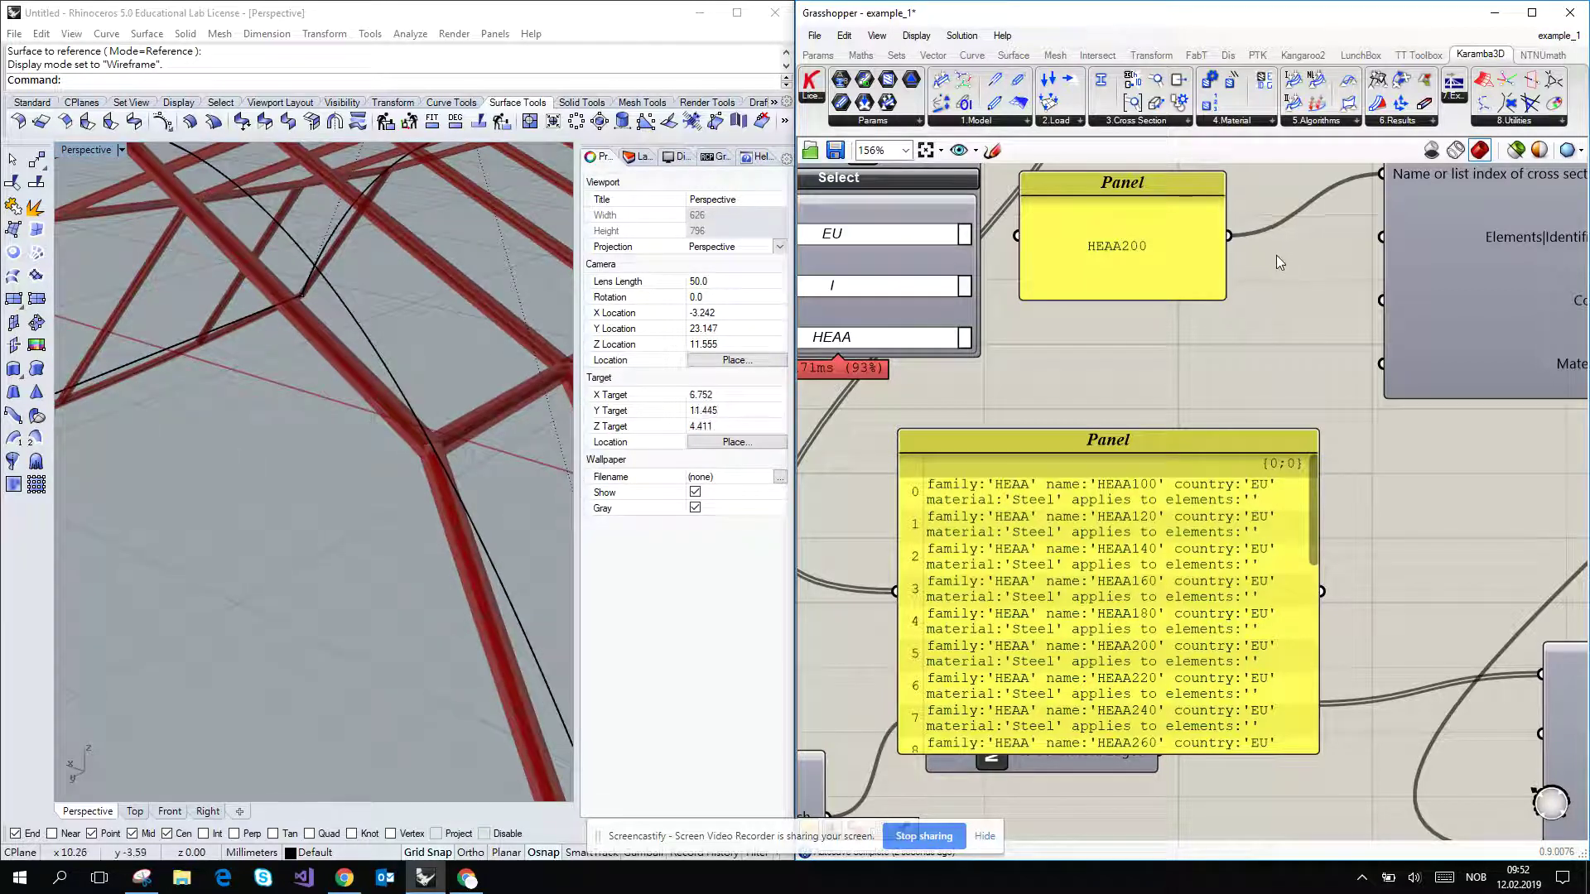
Change the section name in the Panel to HEAA400.
double_click(1148, 247)
left_click(1127, 180)
key("BackSpace")
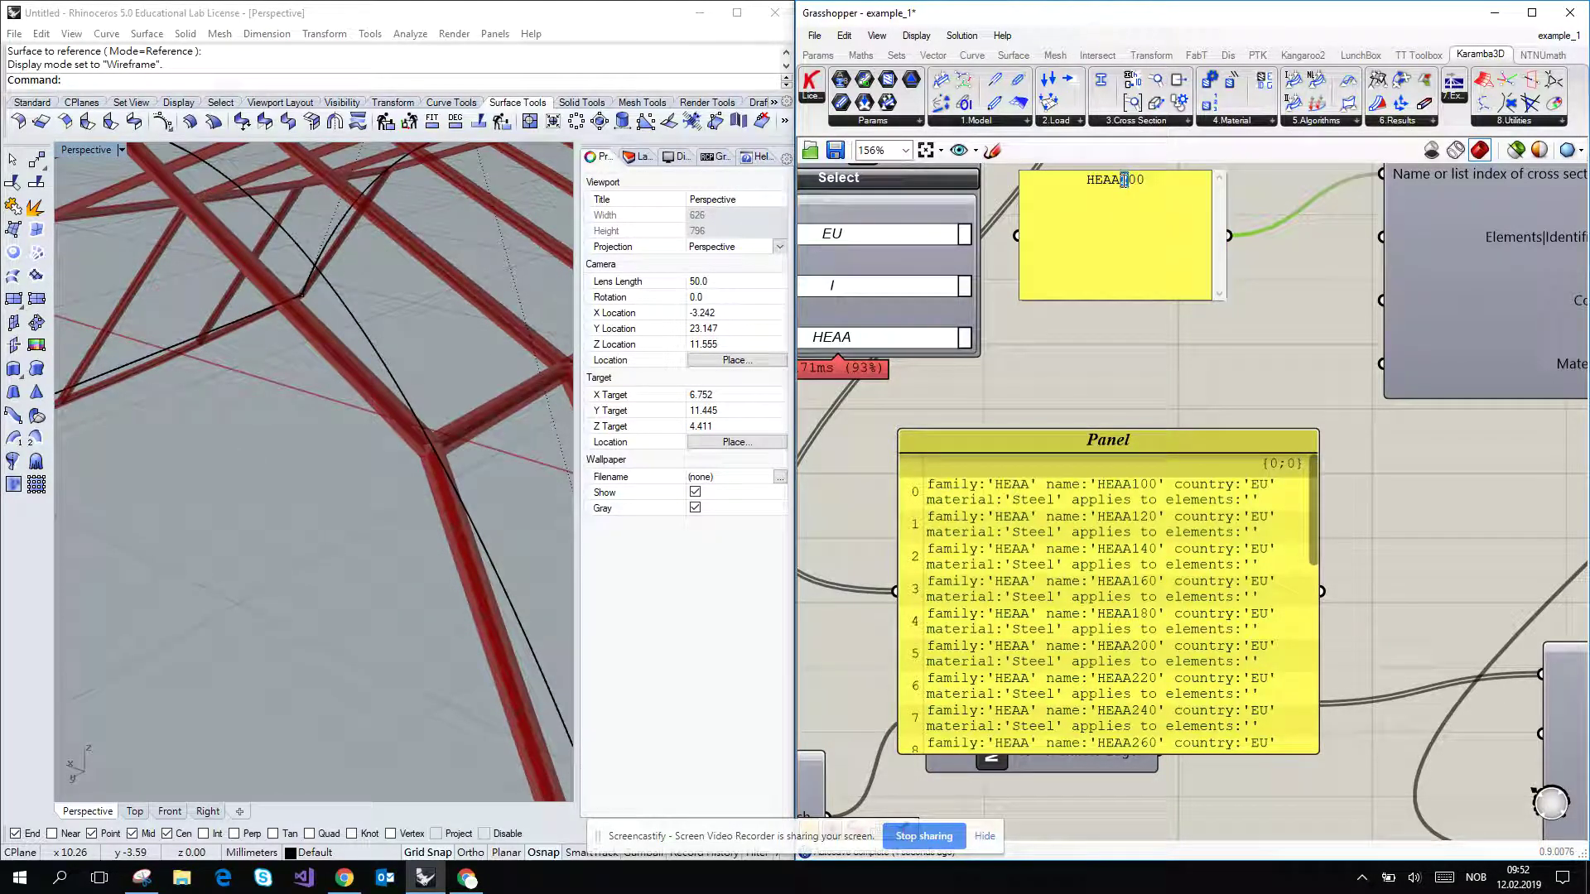
type("4")
left_click(1170, 374)
Add a Number Slider below the HEAA400 Panel, feed it into the Selector's Name or list index input and set it to 10.
right_click_drag(1209, 346, 1187, 426)
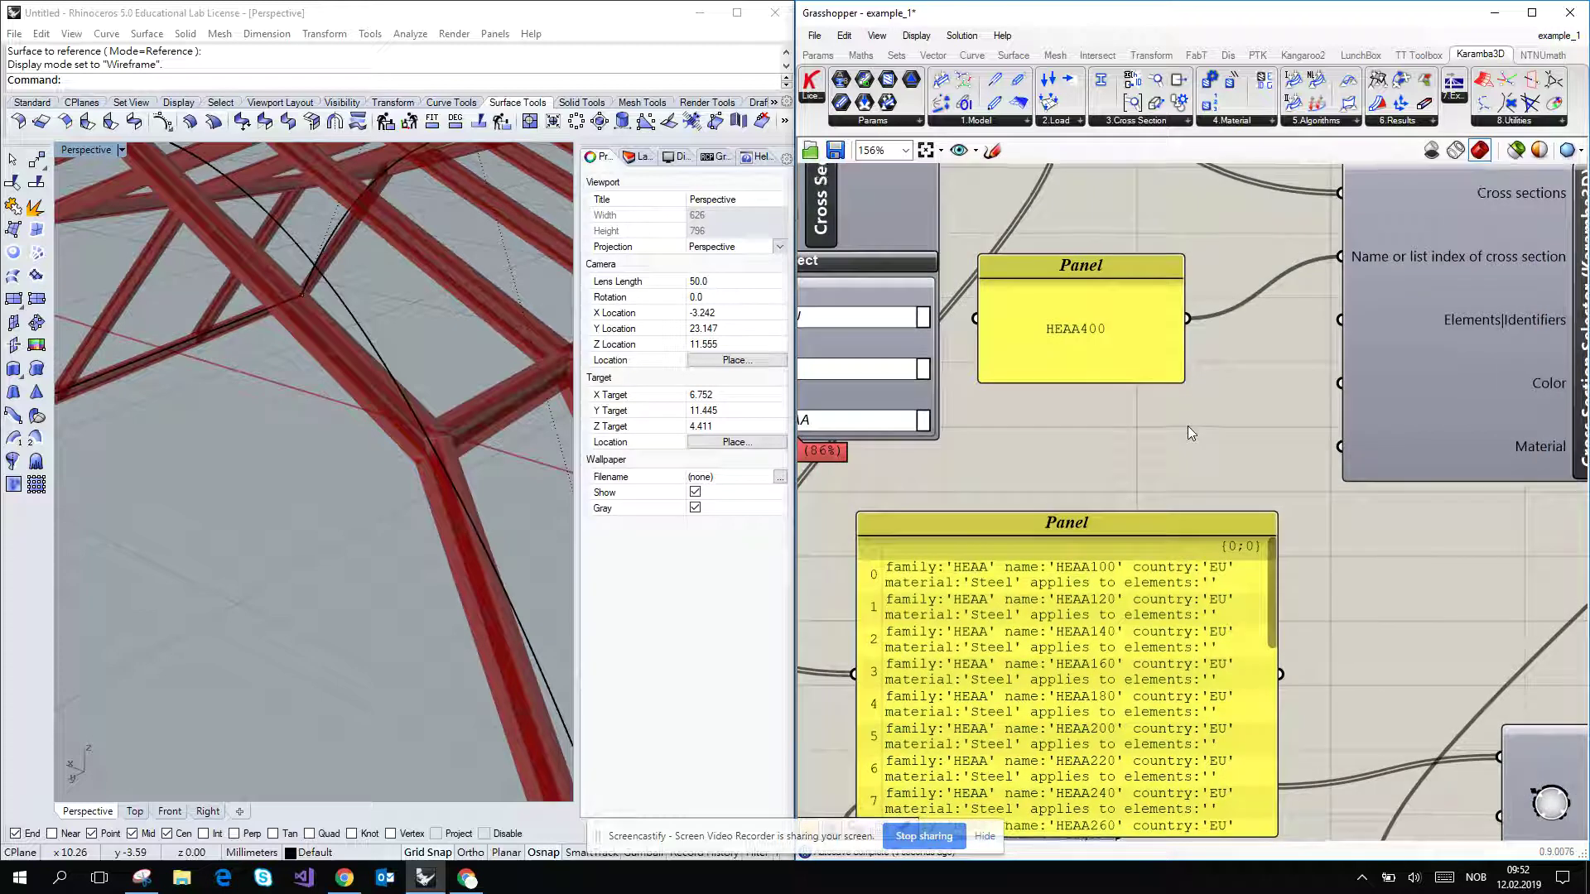
double_click(1106, 430)
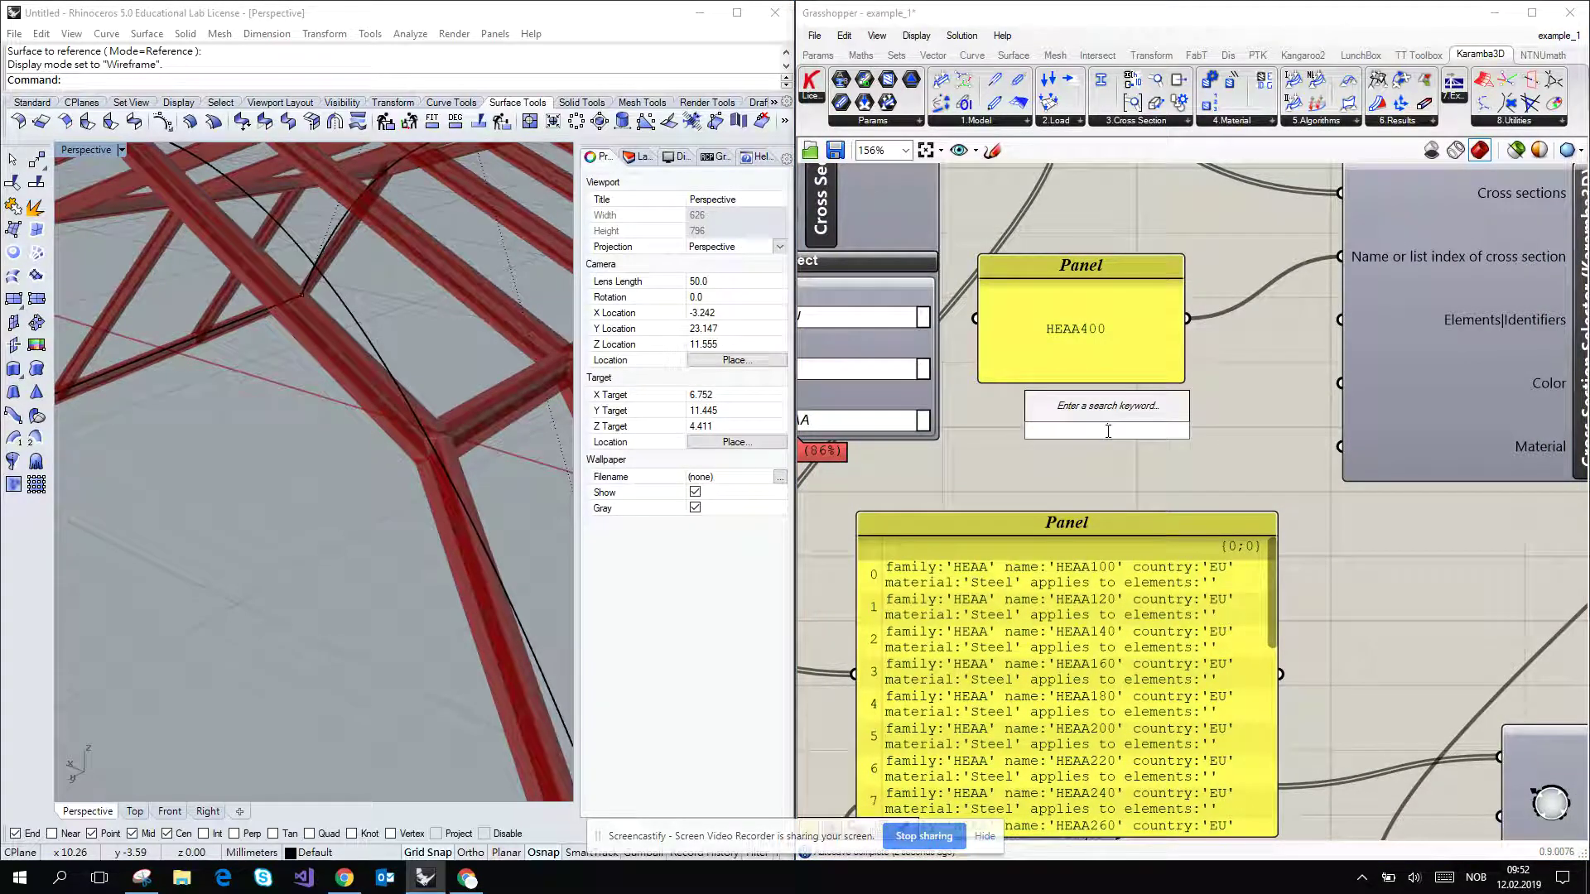
type("0")
key("Return")
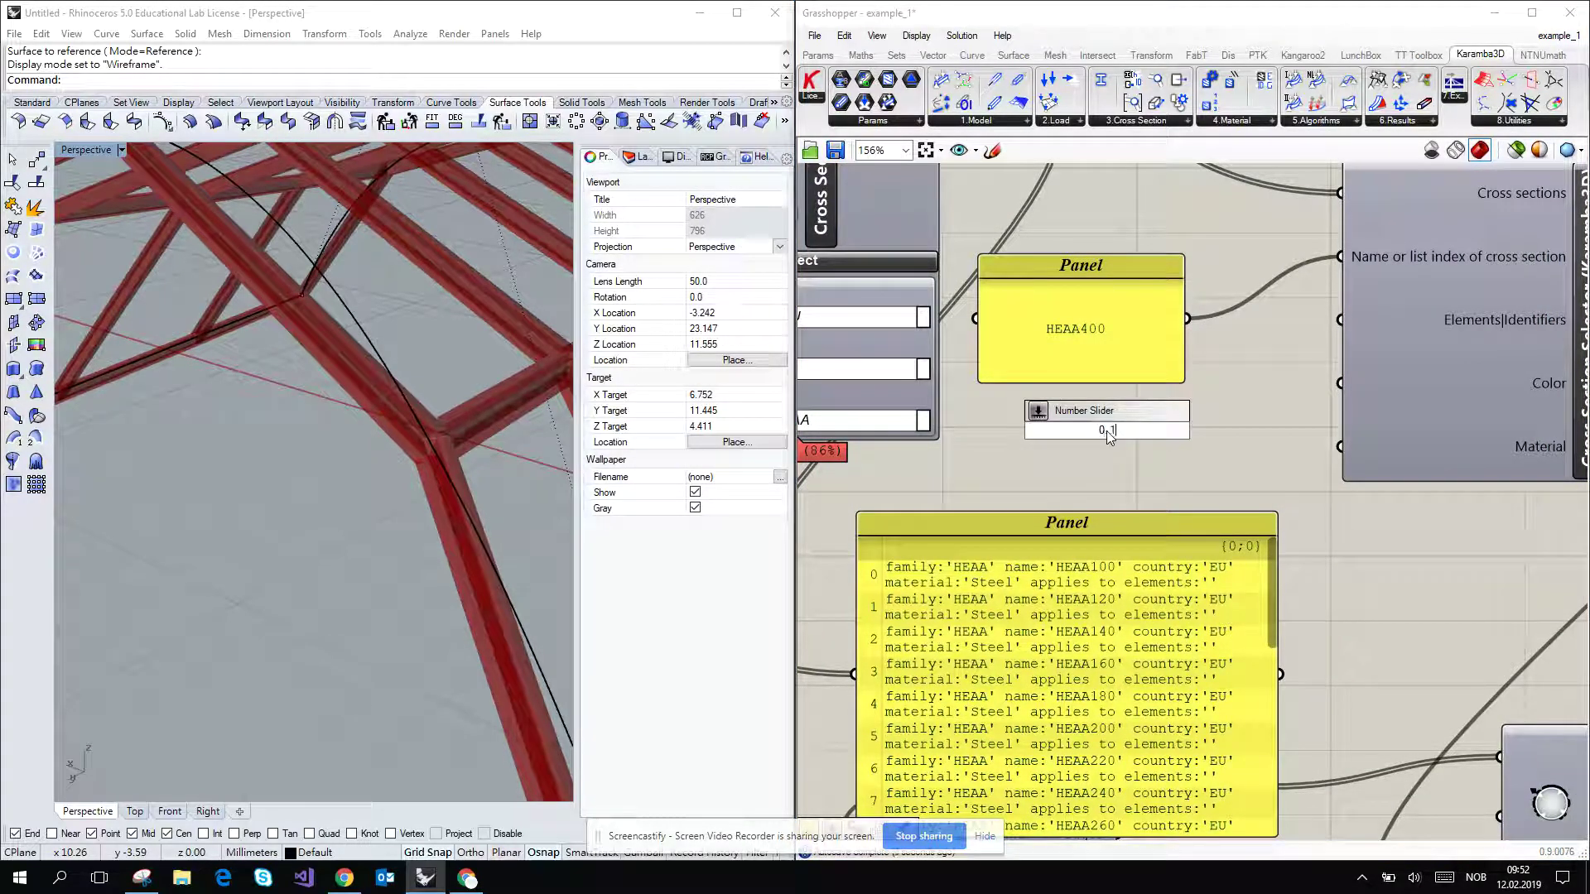
left_click_drag(1239, 431, 1339, 258)
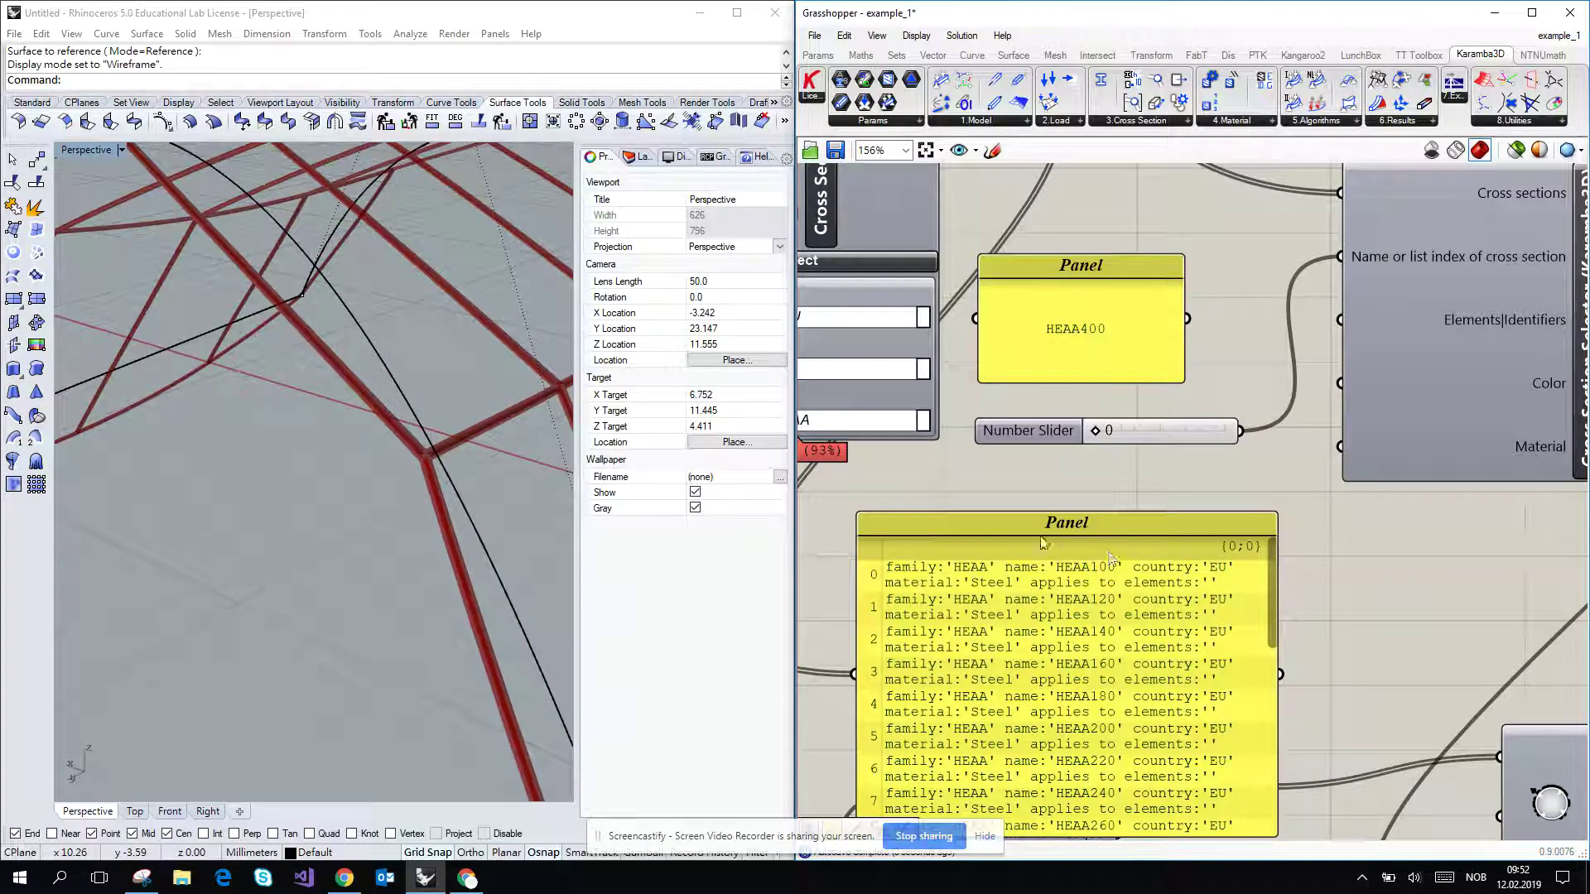
left_click_drag(1096, 430, 1225, 428)
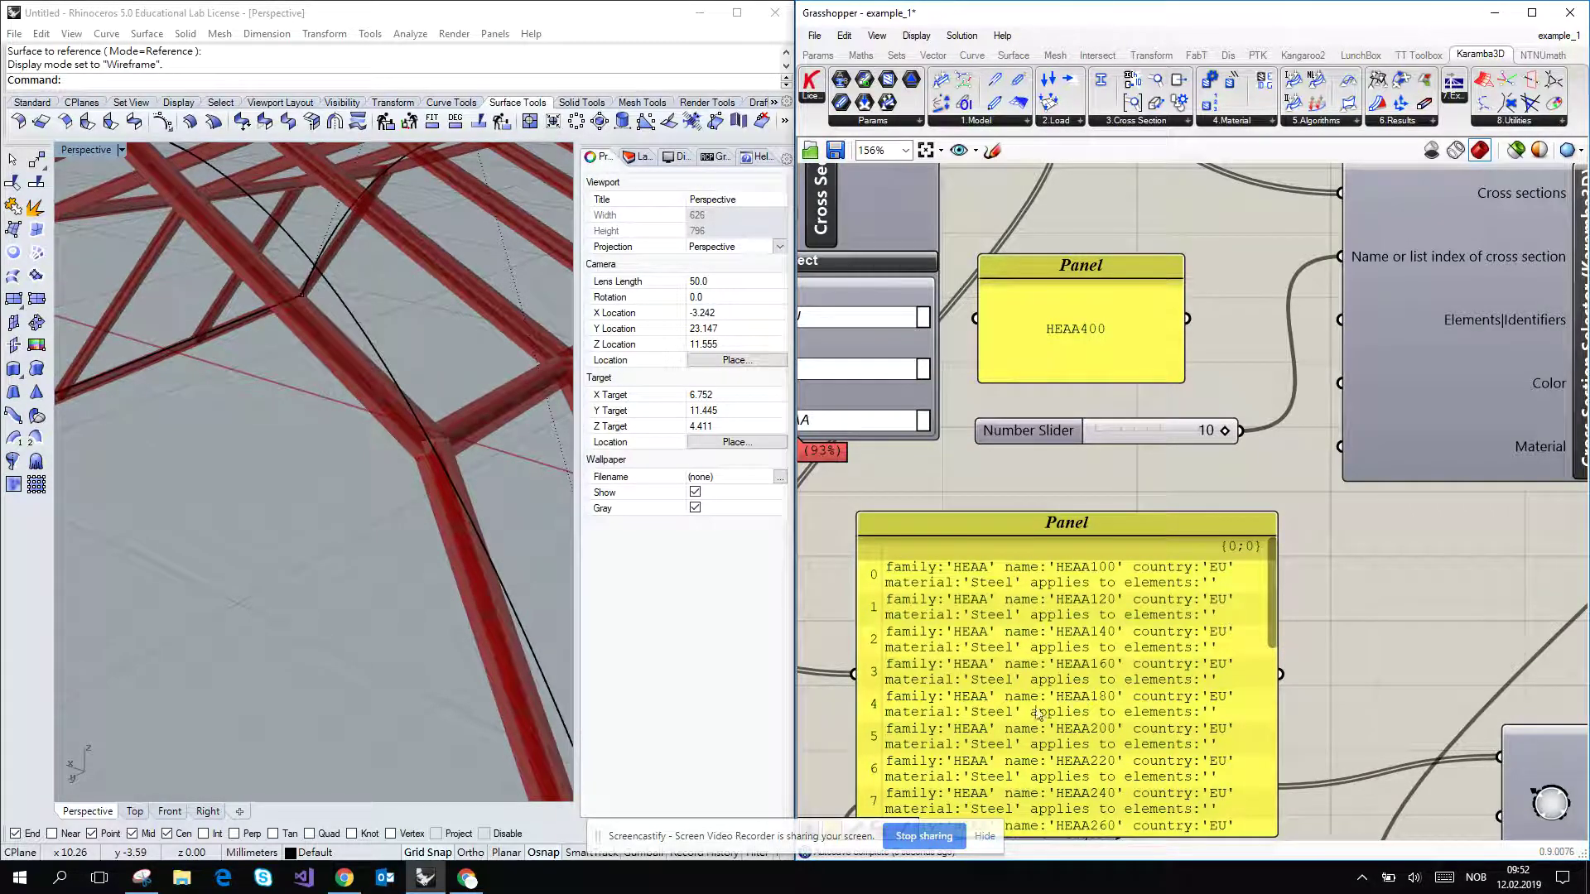
Look up index 10 in the cross-section list Panel and compare it with the Cross Section Selector's output.
right_click_drag(1269, 620, 1279, 586)
left_click_drag(1279, 578, 1291, 663)
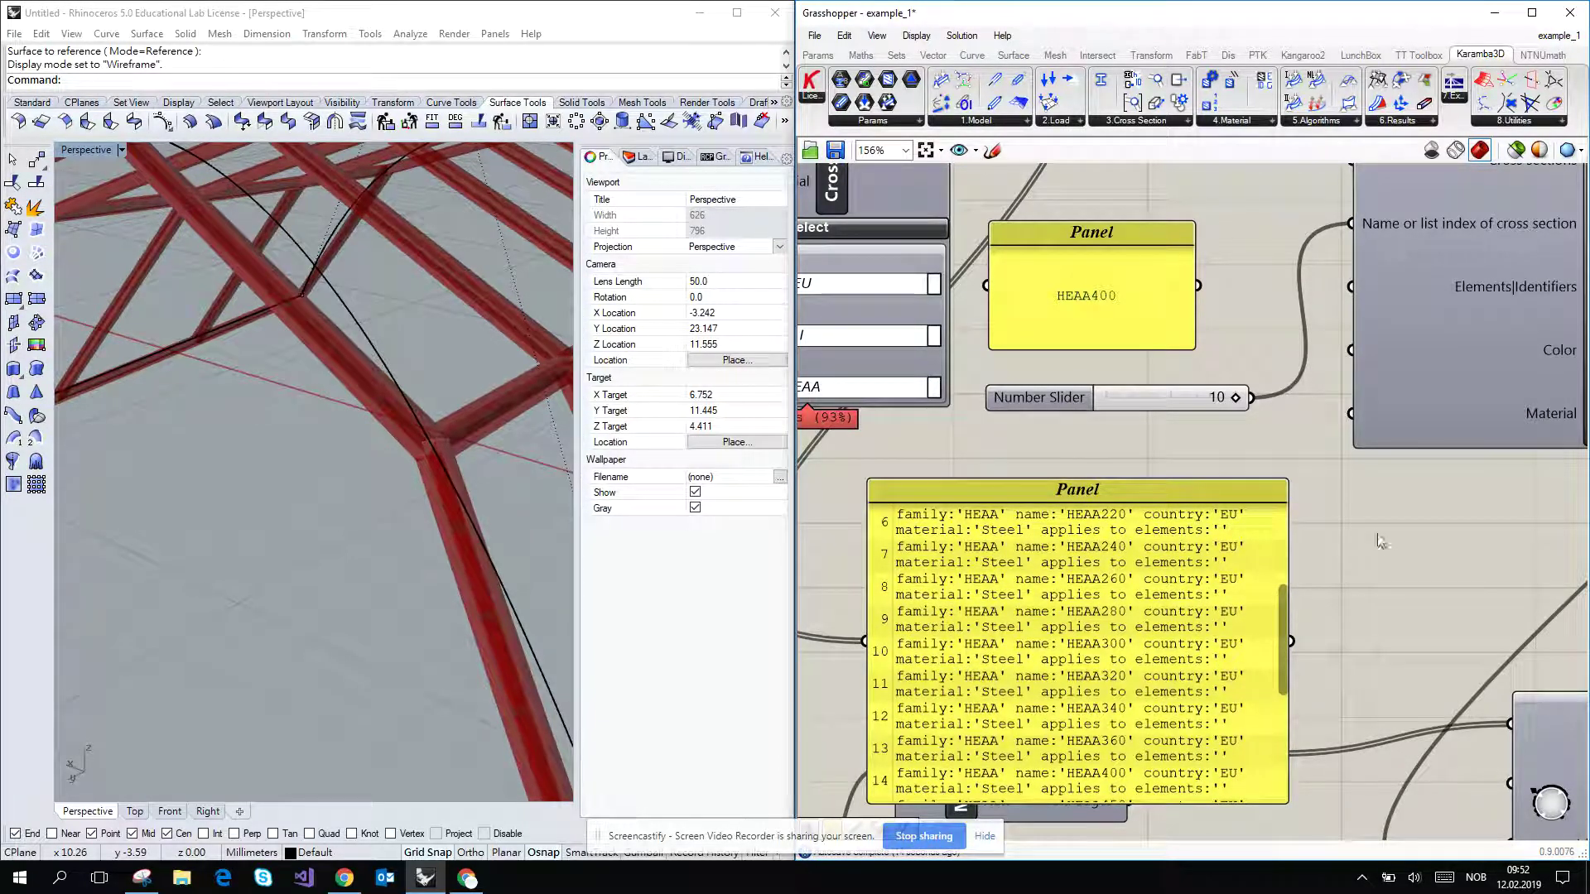
right_click_drag(1378, 534, 905, 603)
mouse_move(1217, 276)
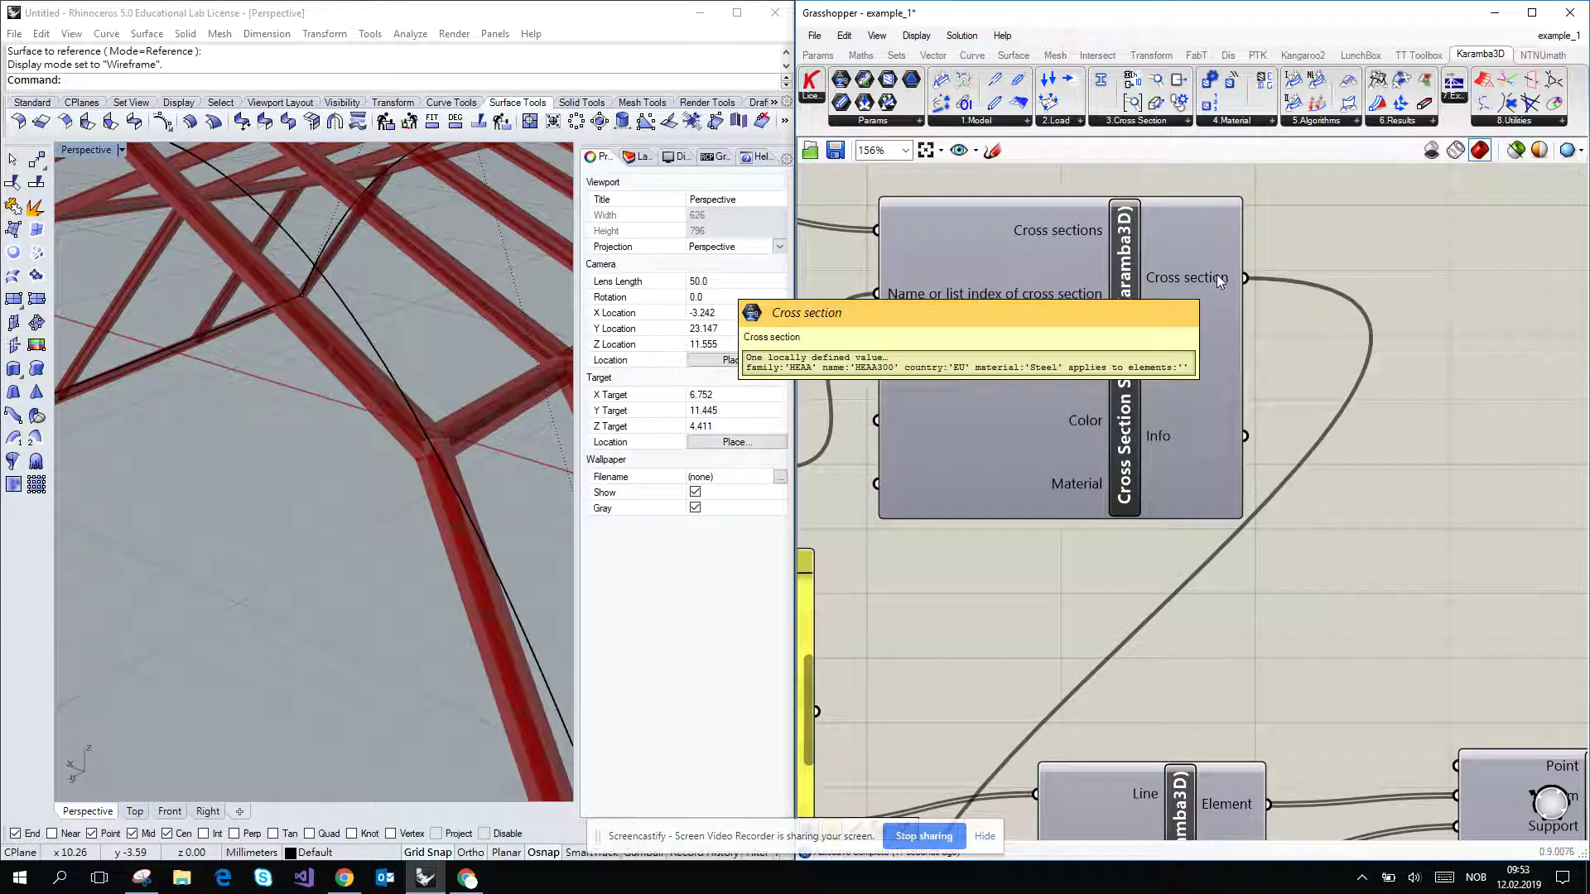
Delete the Panel listing the HEAA cross sections below the two selectors.
scroll(1379, 335, "down", 5)
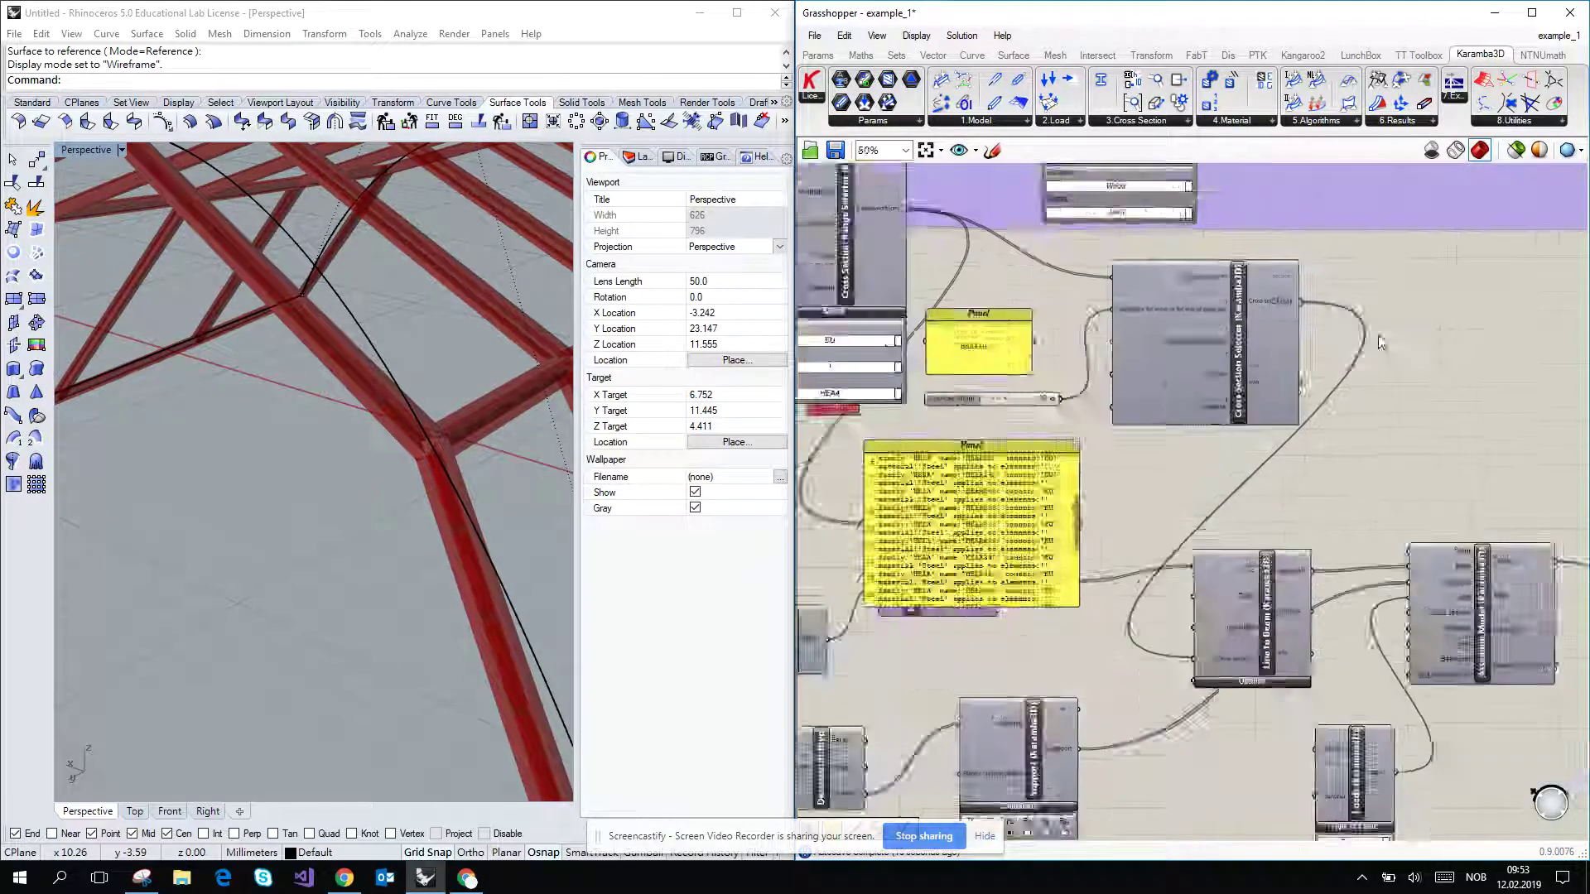
scroll(1179, 405, "up", 4)
left_click_drag(1128, 515, 1125, 501)
scroll(1139, 450, "down", 3)
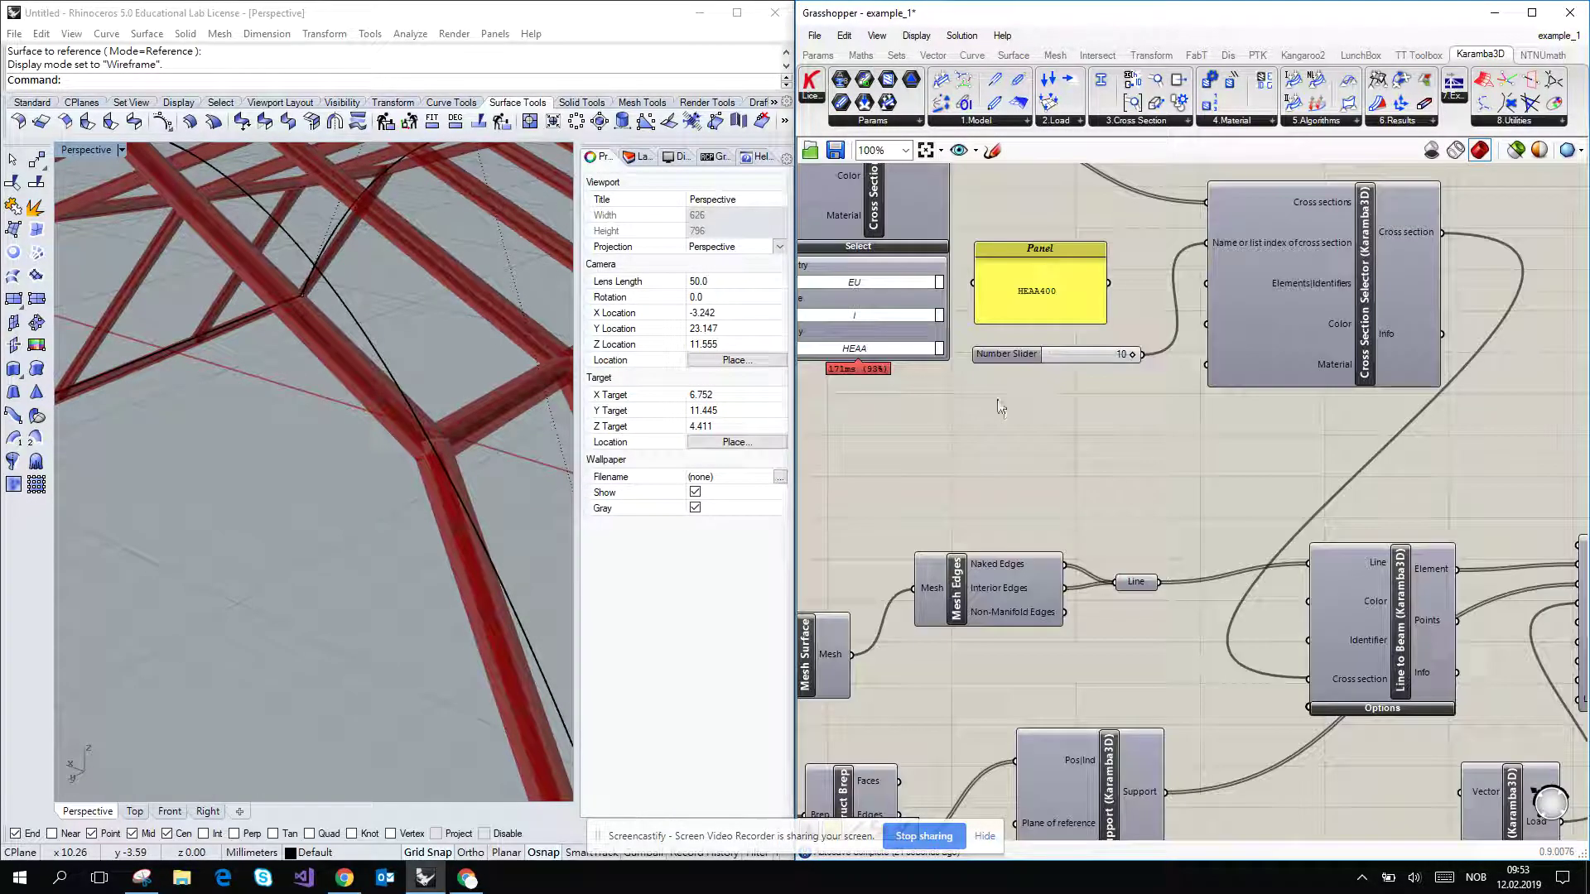
Move the Beam View component up and closer to Analyze to free space beside the Analyze component.
right_click_drag(1109, 456, 970, 362)
scroll(944, 397, "down", 6)
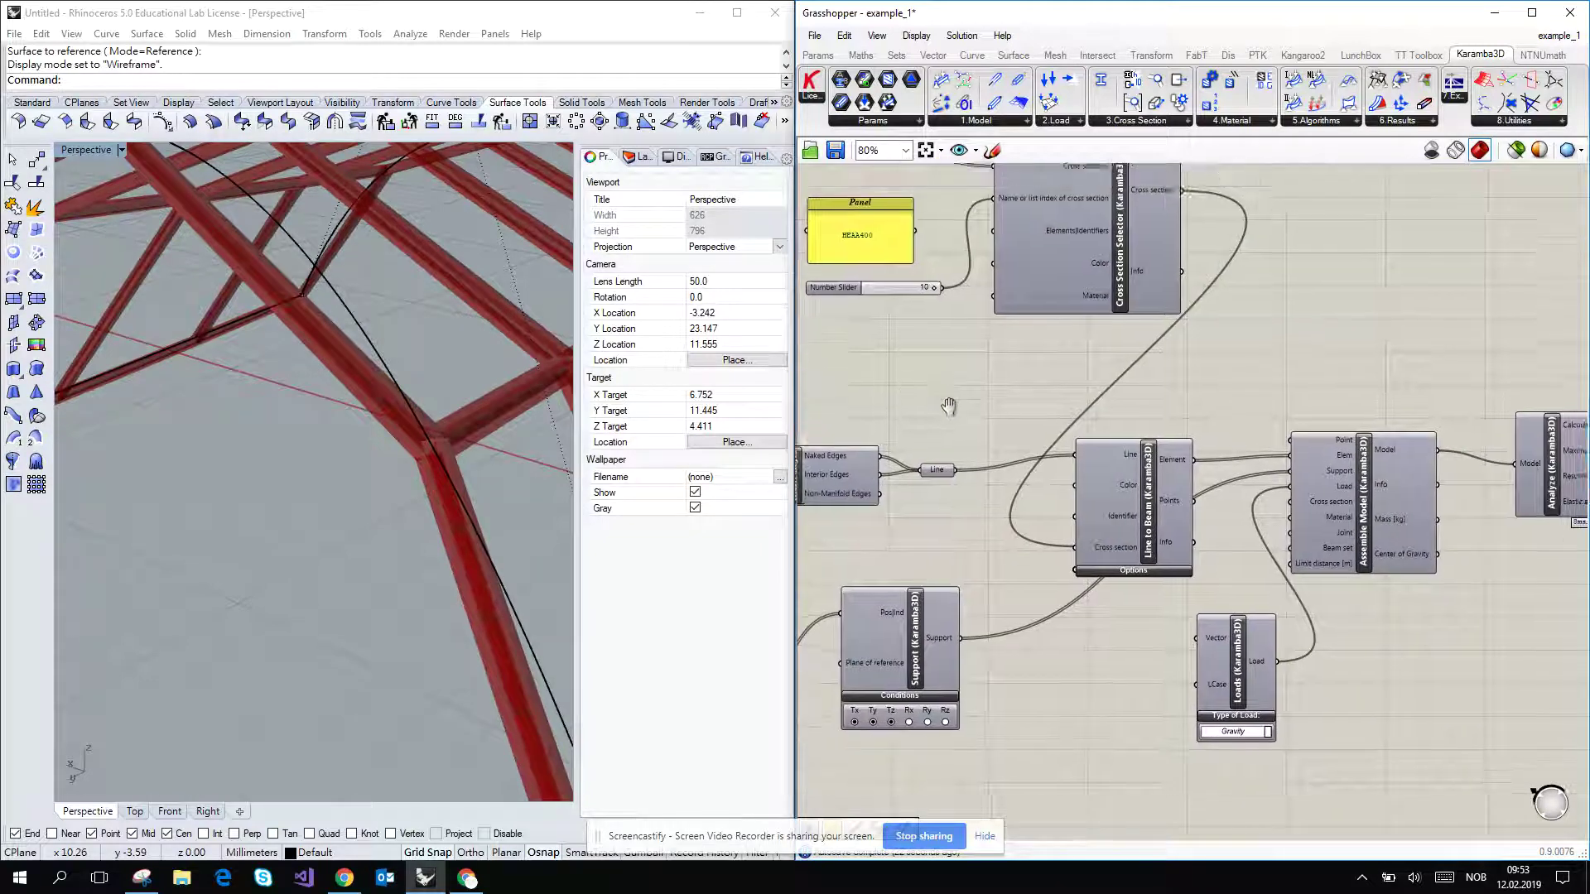
scroll(1276, 299, "up", 4)
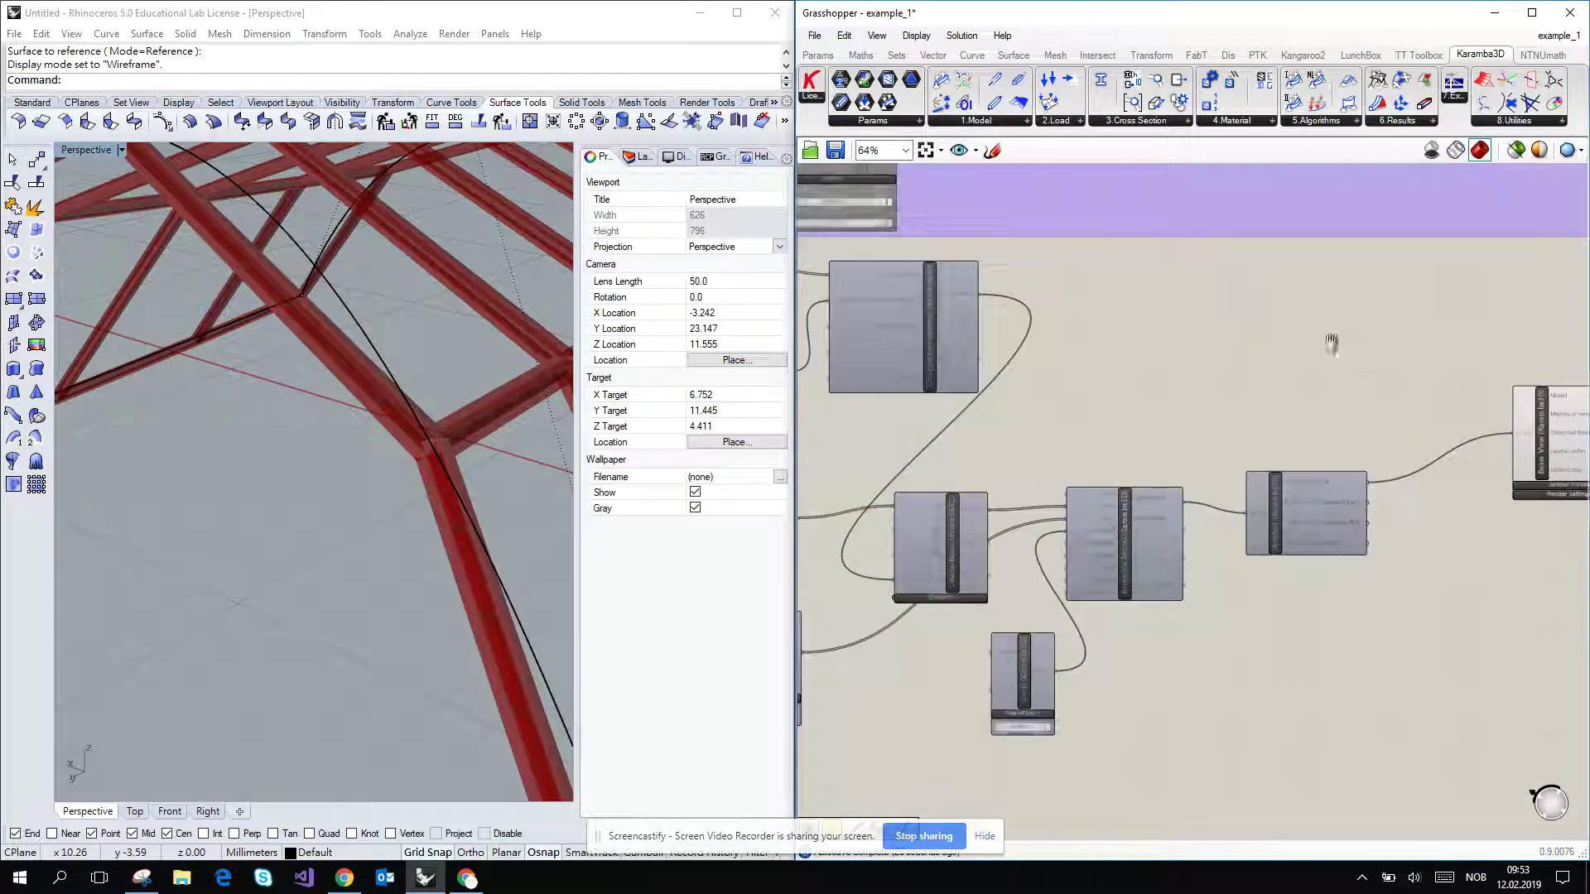
right_click_drag(1332, 338, 1154, 325)
left_click_drag(1295, 396, 1198, 348)
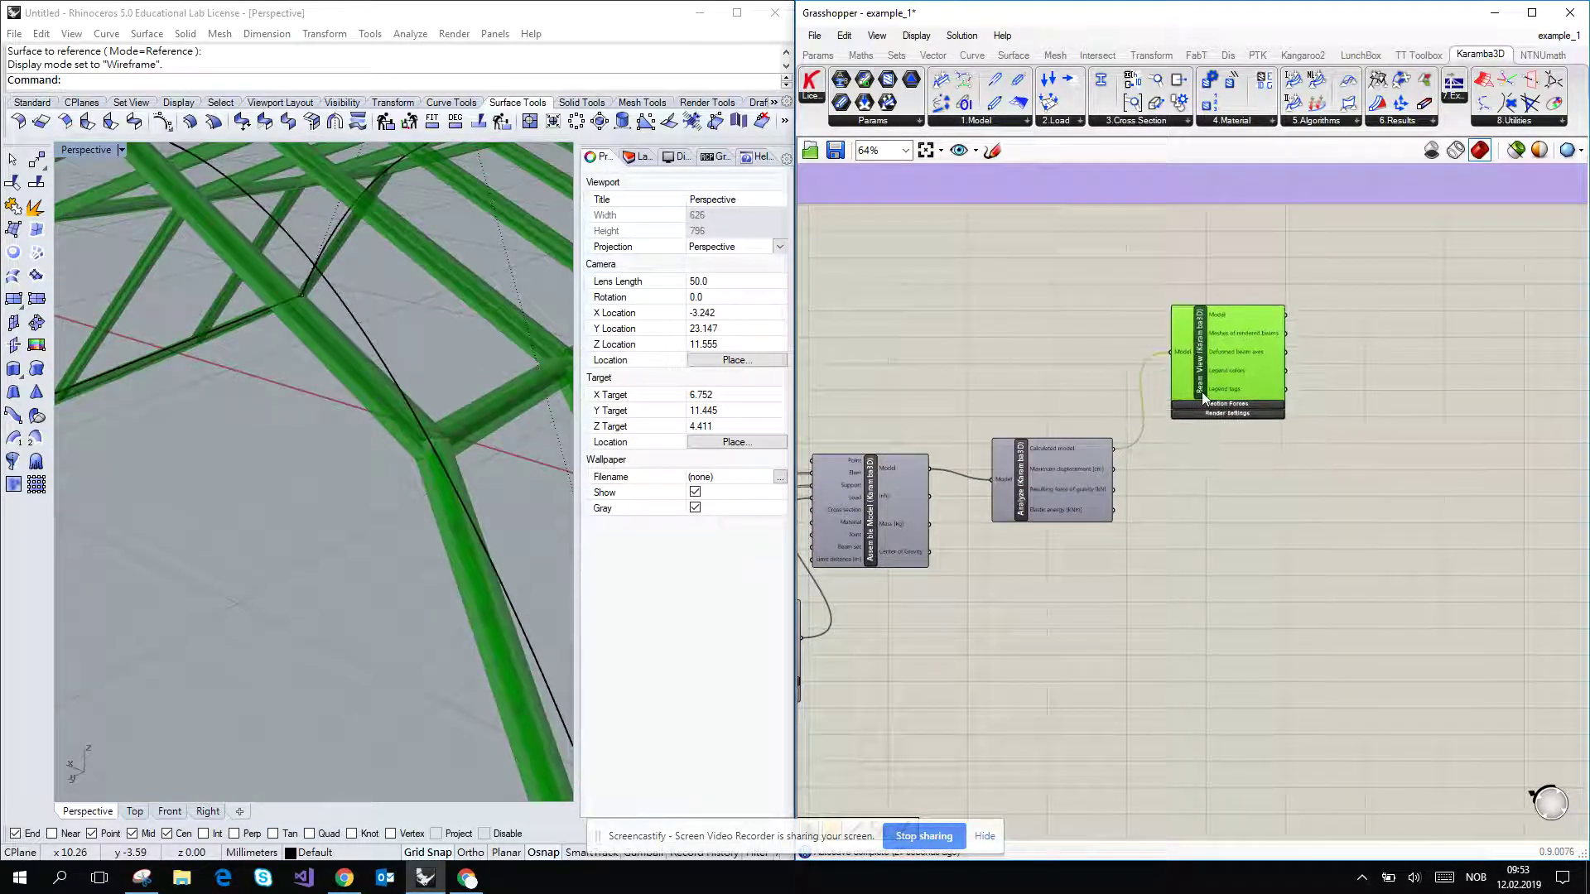
left_click(1212, 515)
Add a Beam Forces component below Beam View and connect Analyze's Calculated model output to its Analyzed model input.
right_click_drag(1265, 514, 1239, 447)
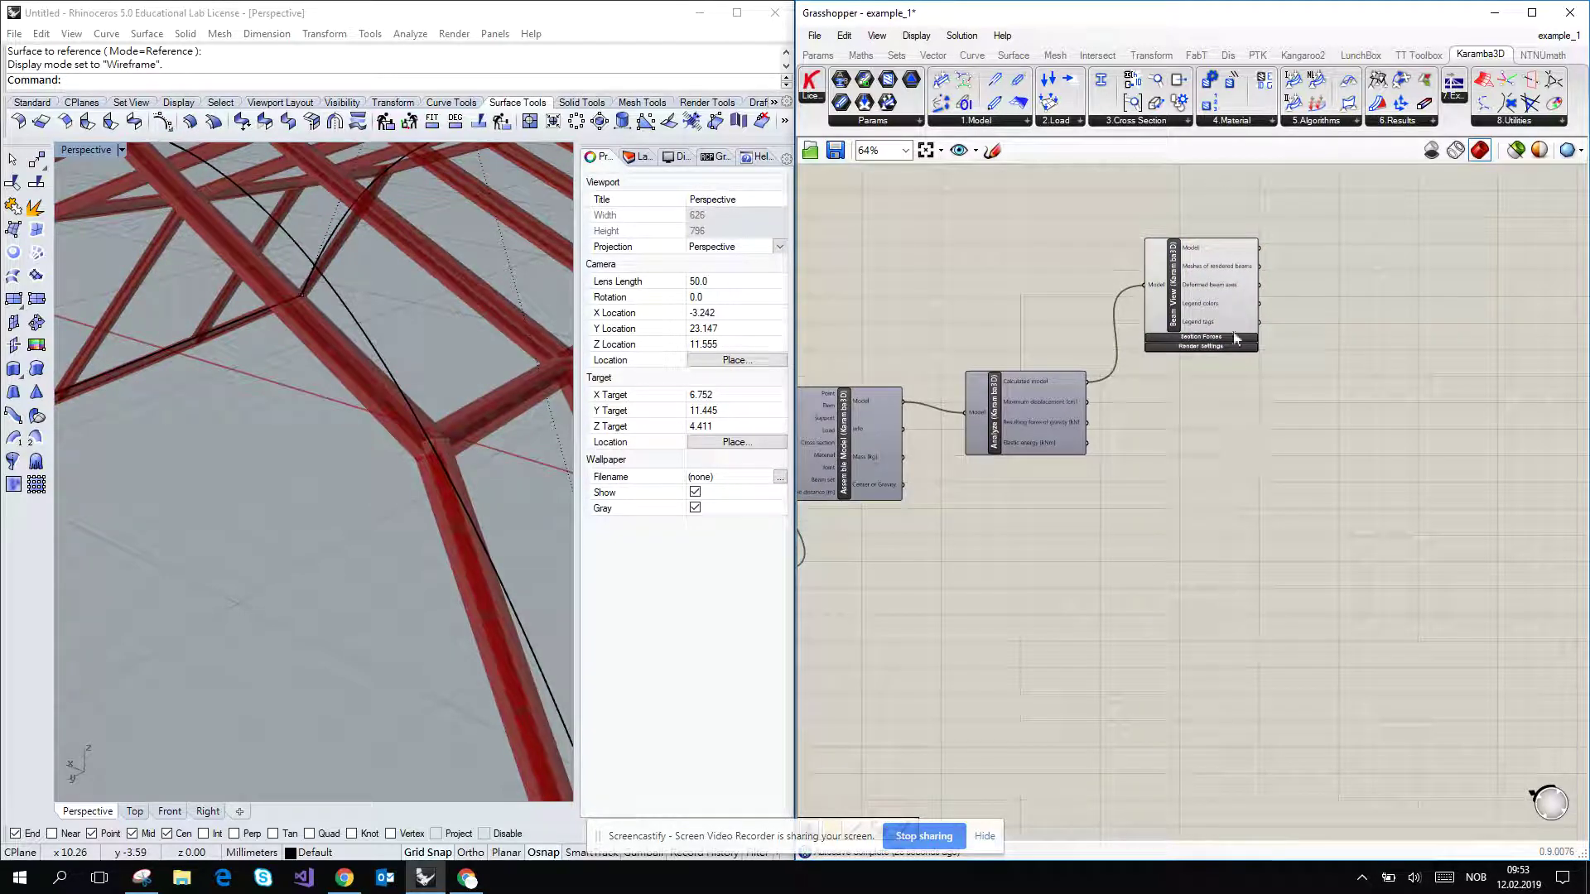
left_click(1405, 122)
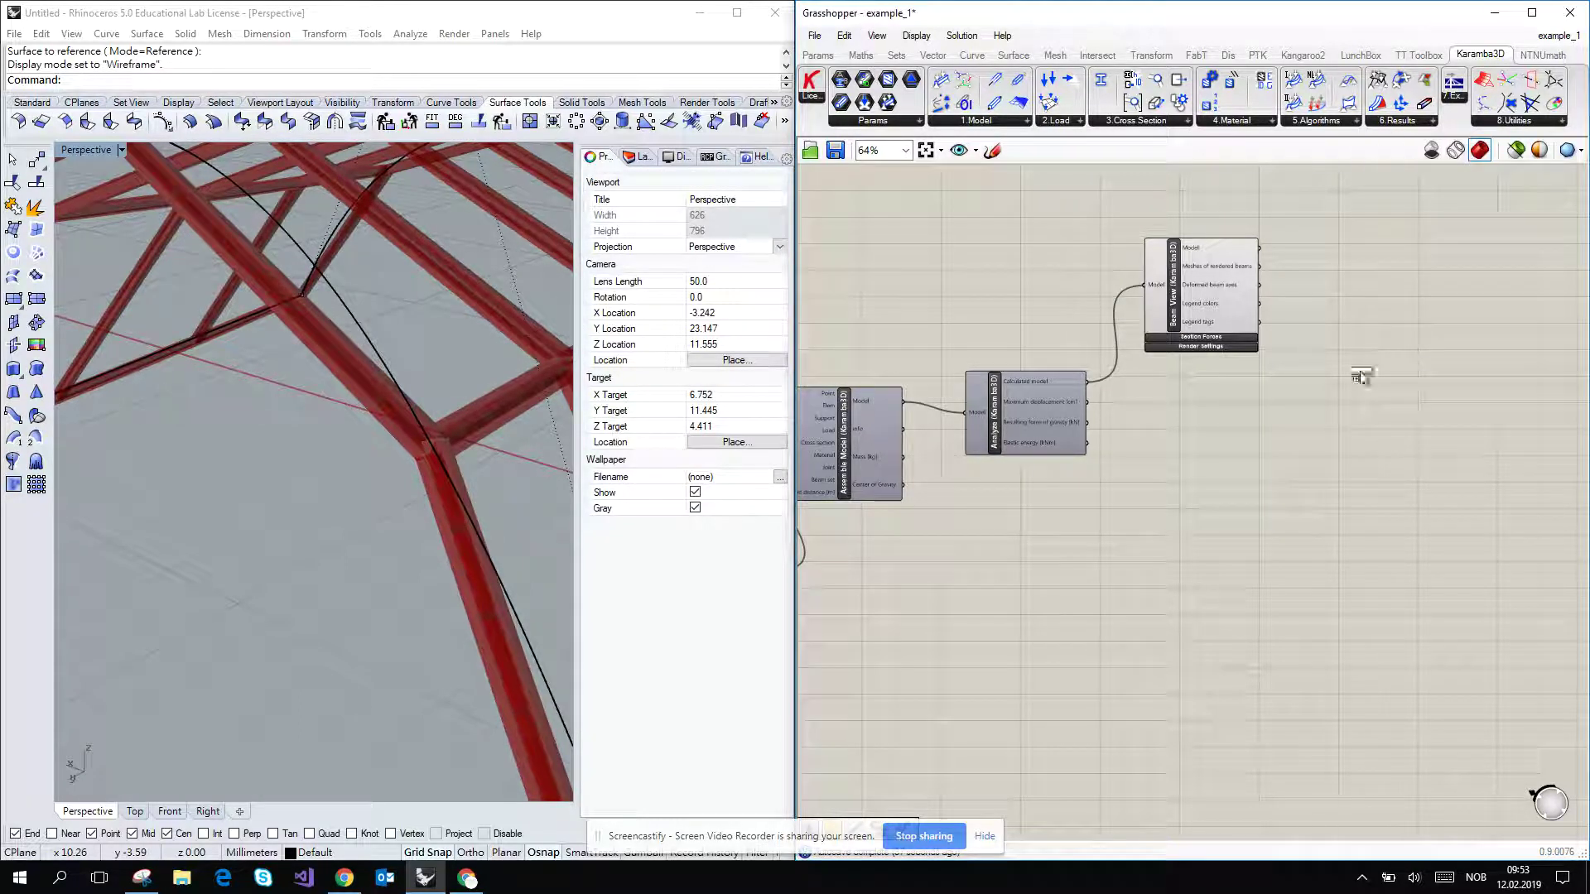
left_click(1256, 439)
scroll(1176, 410, "up", 5)
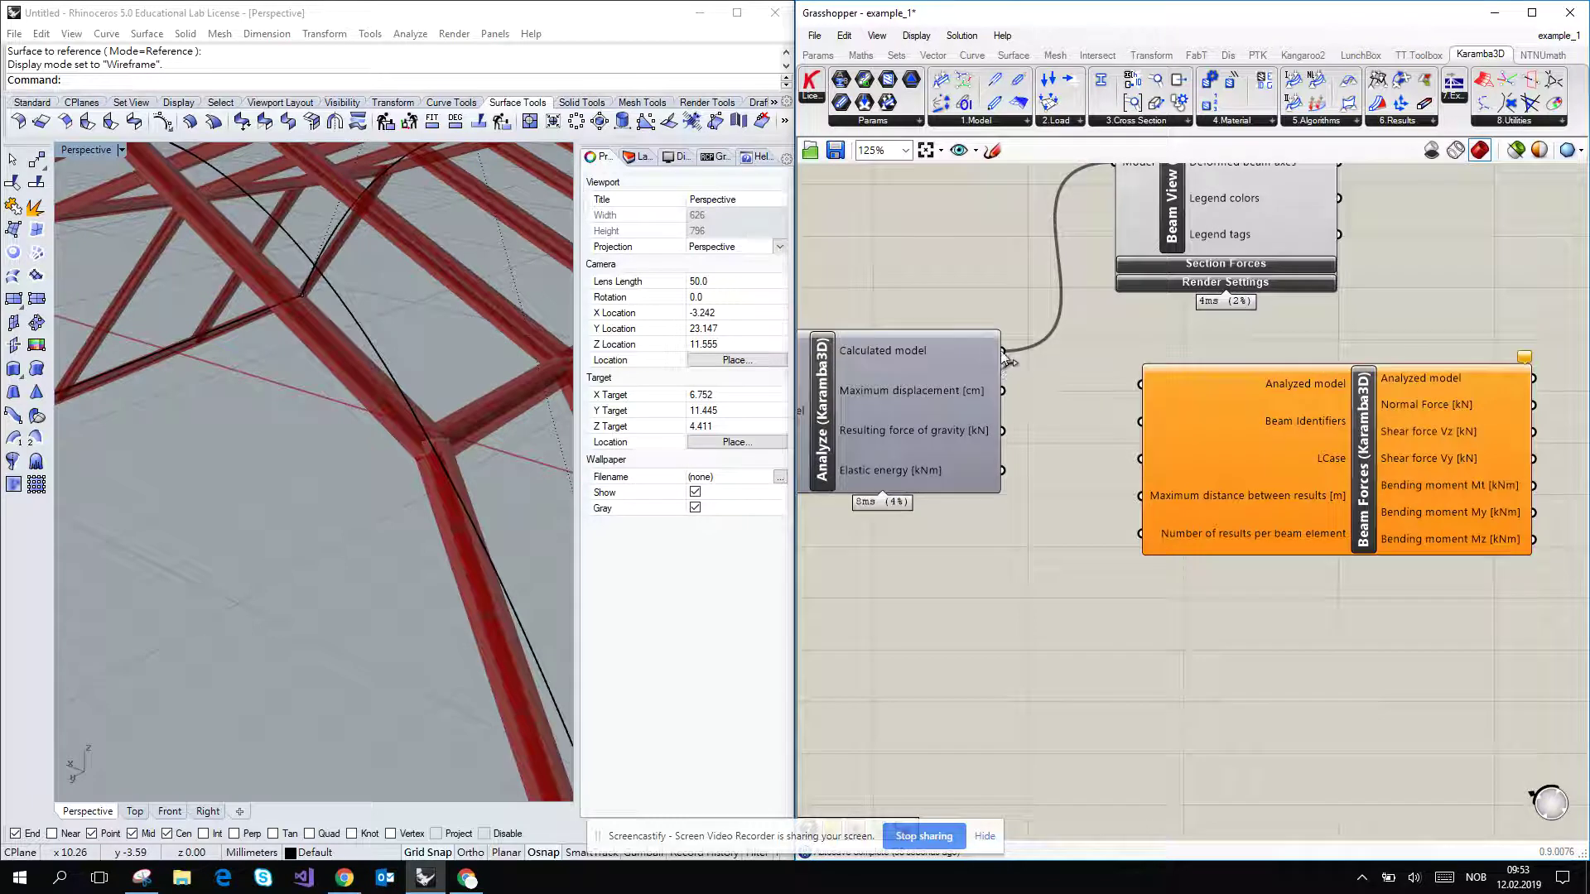
left_click_drag(1003, 351, 1132, 399)
right_click_drag(1340, 425, 1010, 392)
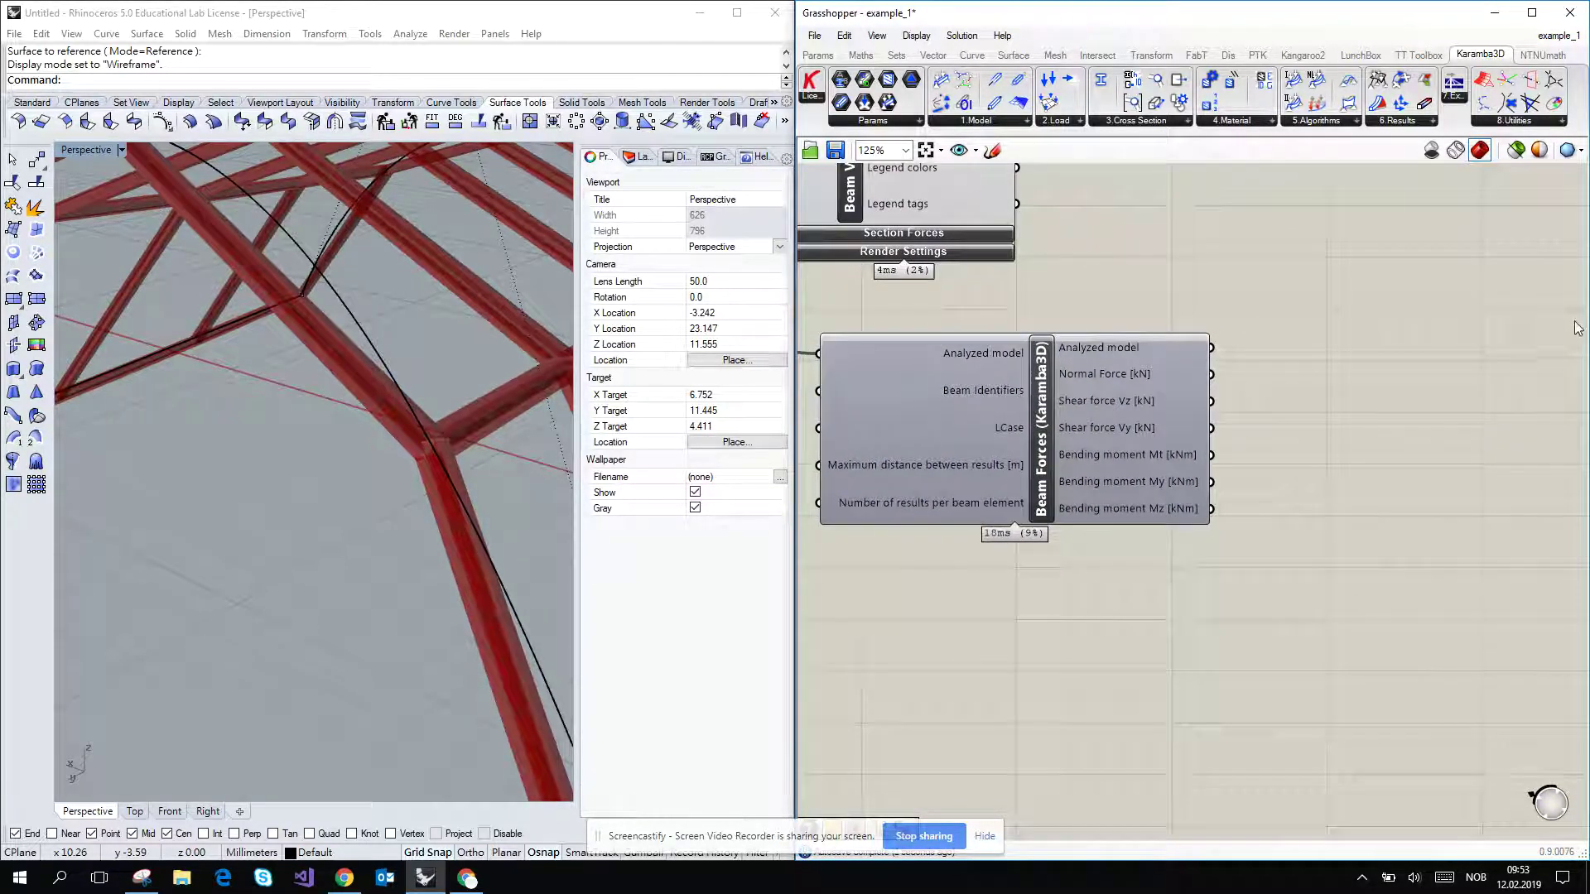
double_click(1418, 329)
type("panel")
key("Return")
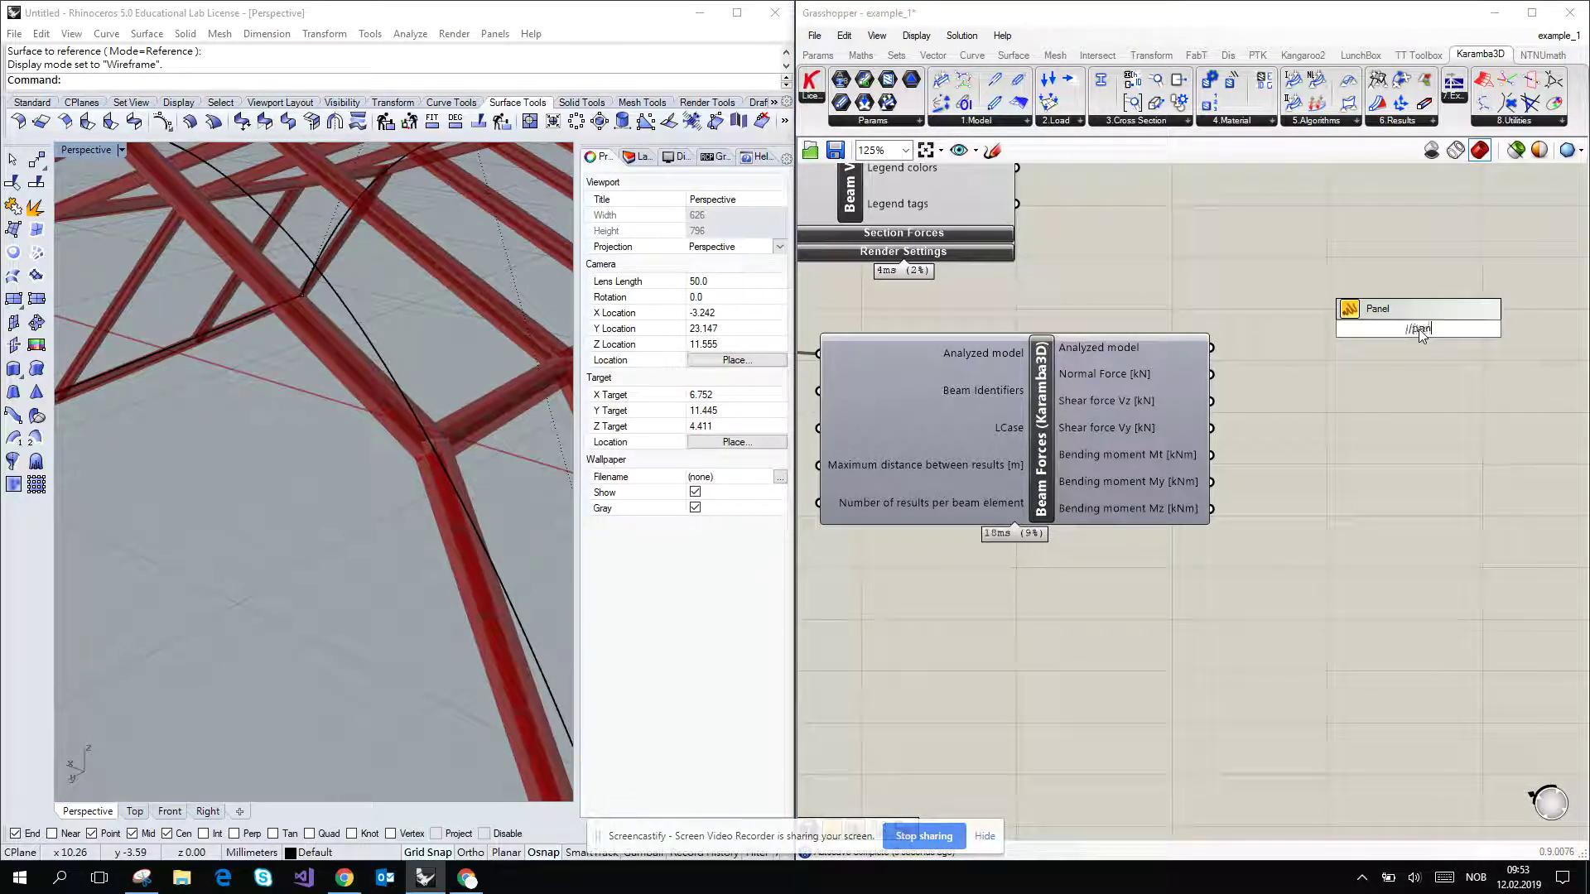
type("el")
key("Return")
left_click(1413, 335)
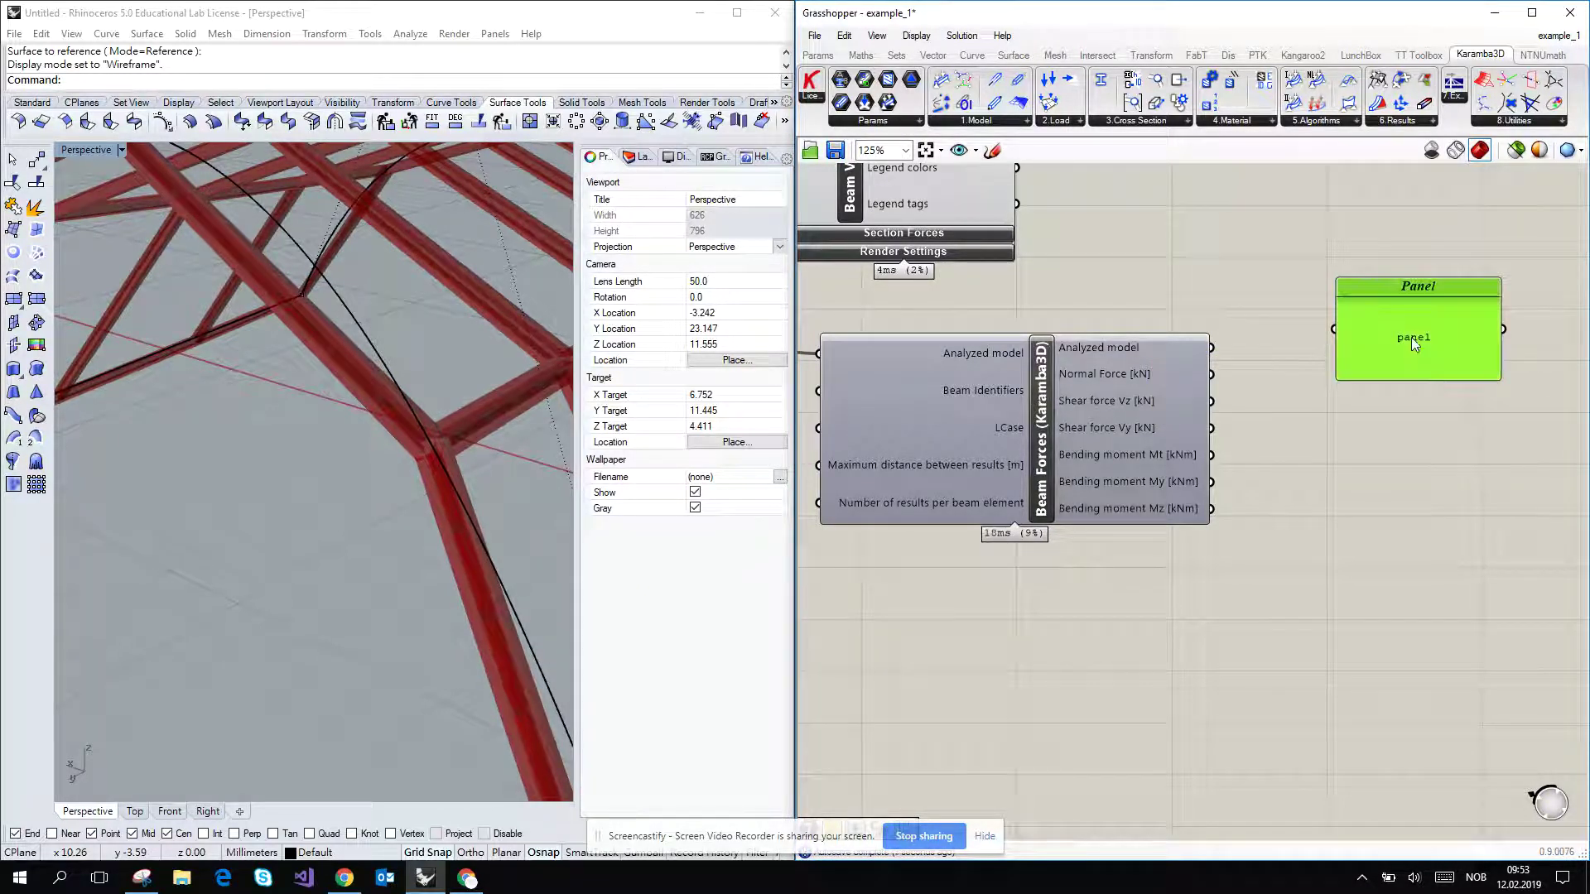
right_click(1411, 337)
left_click(1405, 306)
key("Delete")
Add an empty Panel fed by Beam Forces' Normal Force output, enlarge it and place it beside the component.
right_click(1390, 308)
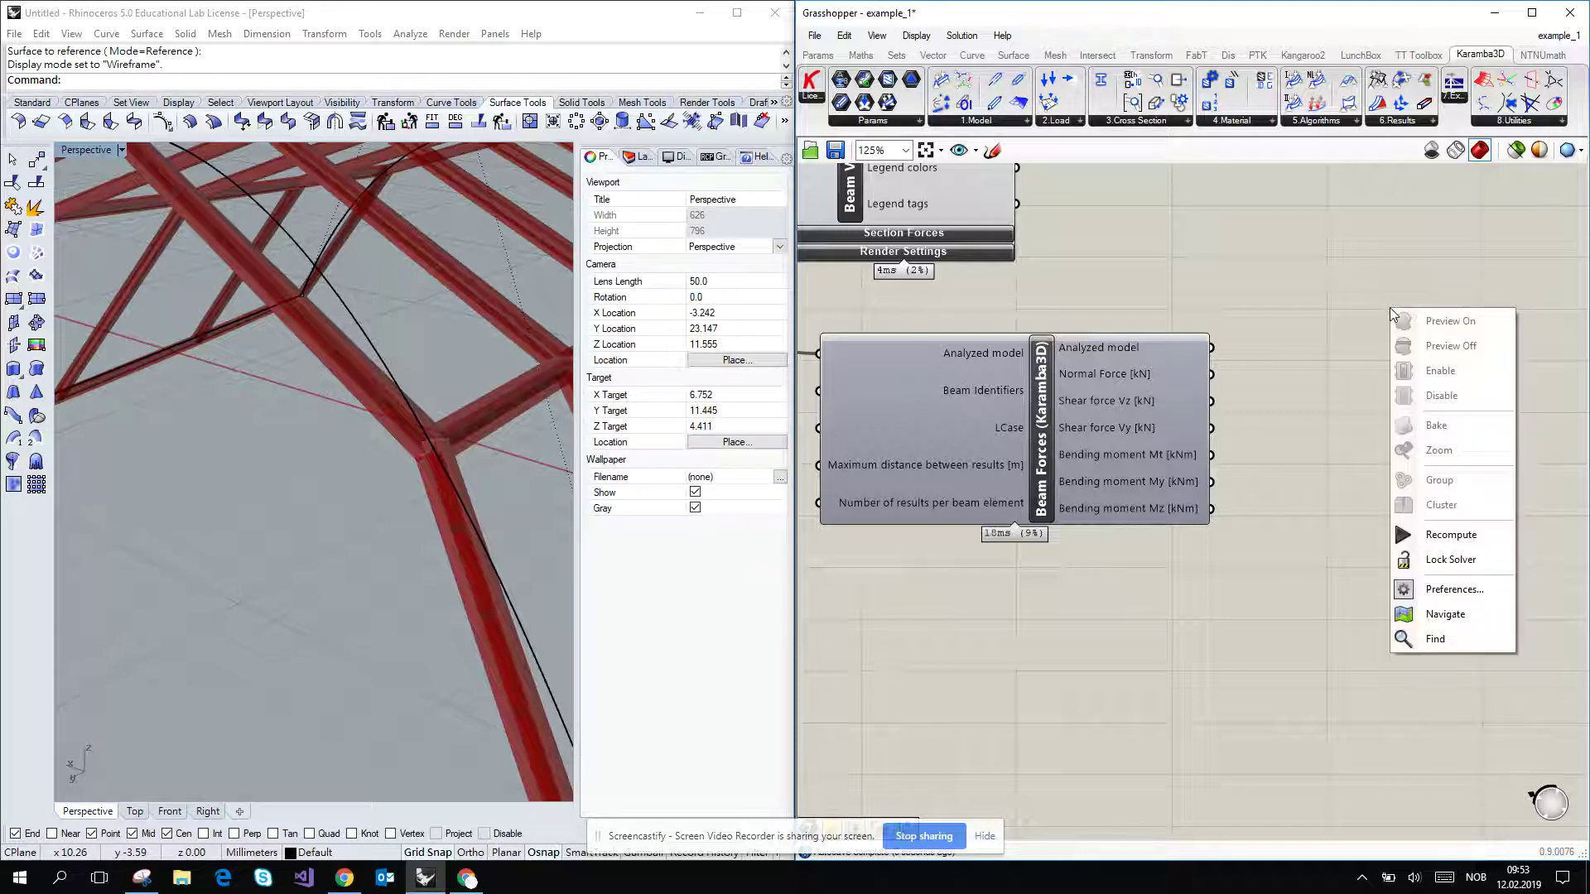
left_click(1364, 271)
double_click(1364, 271)
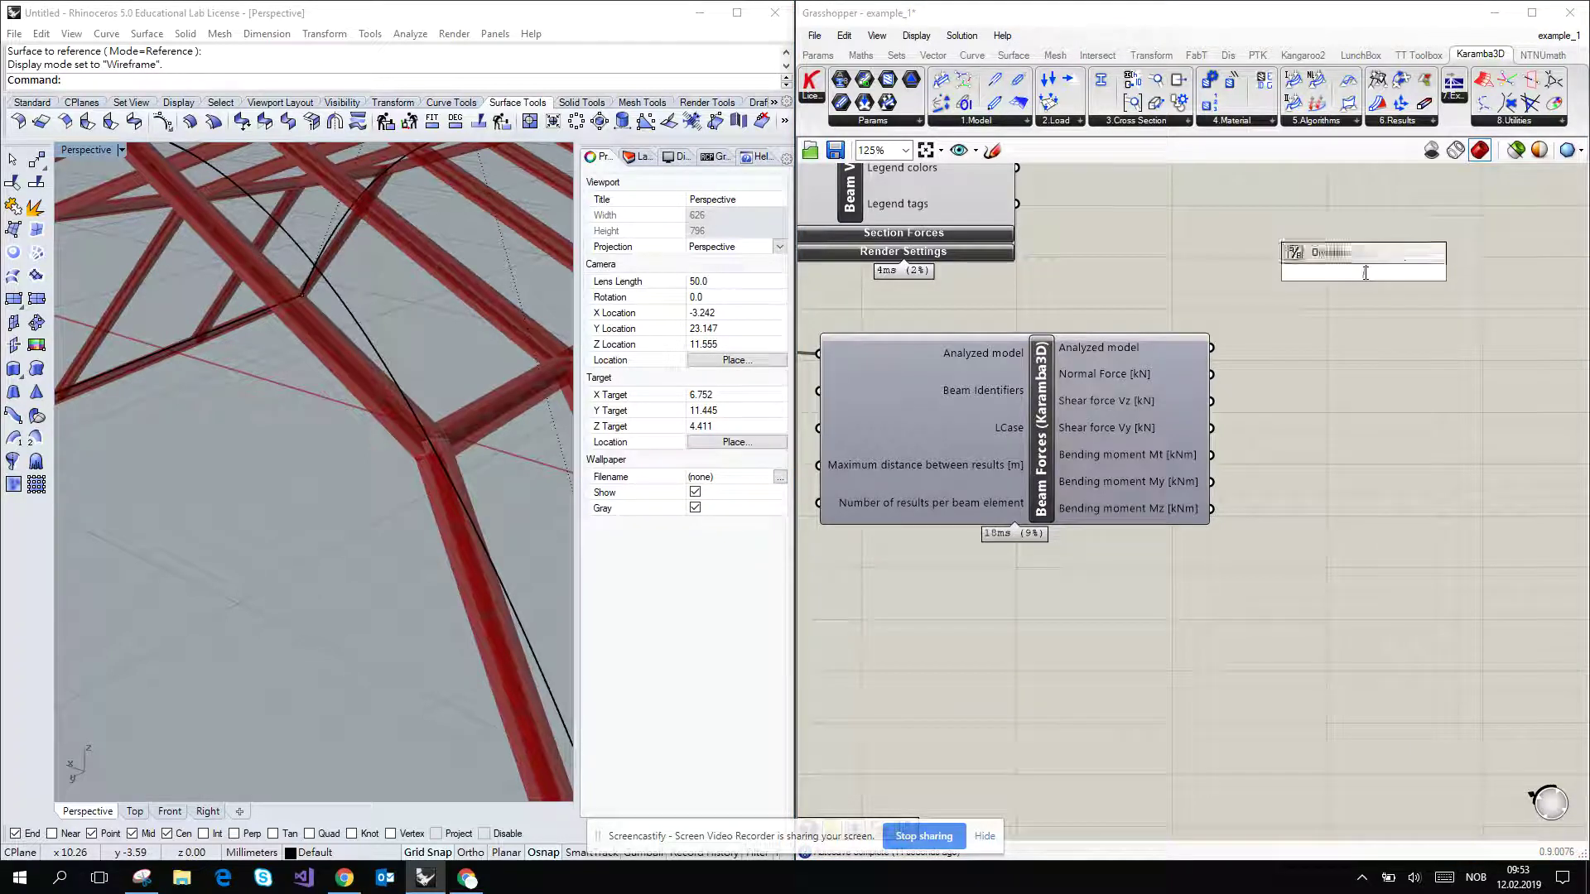
key("Return")
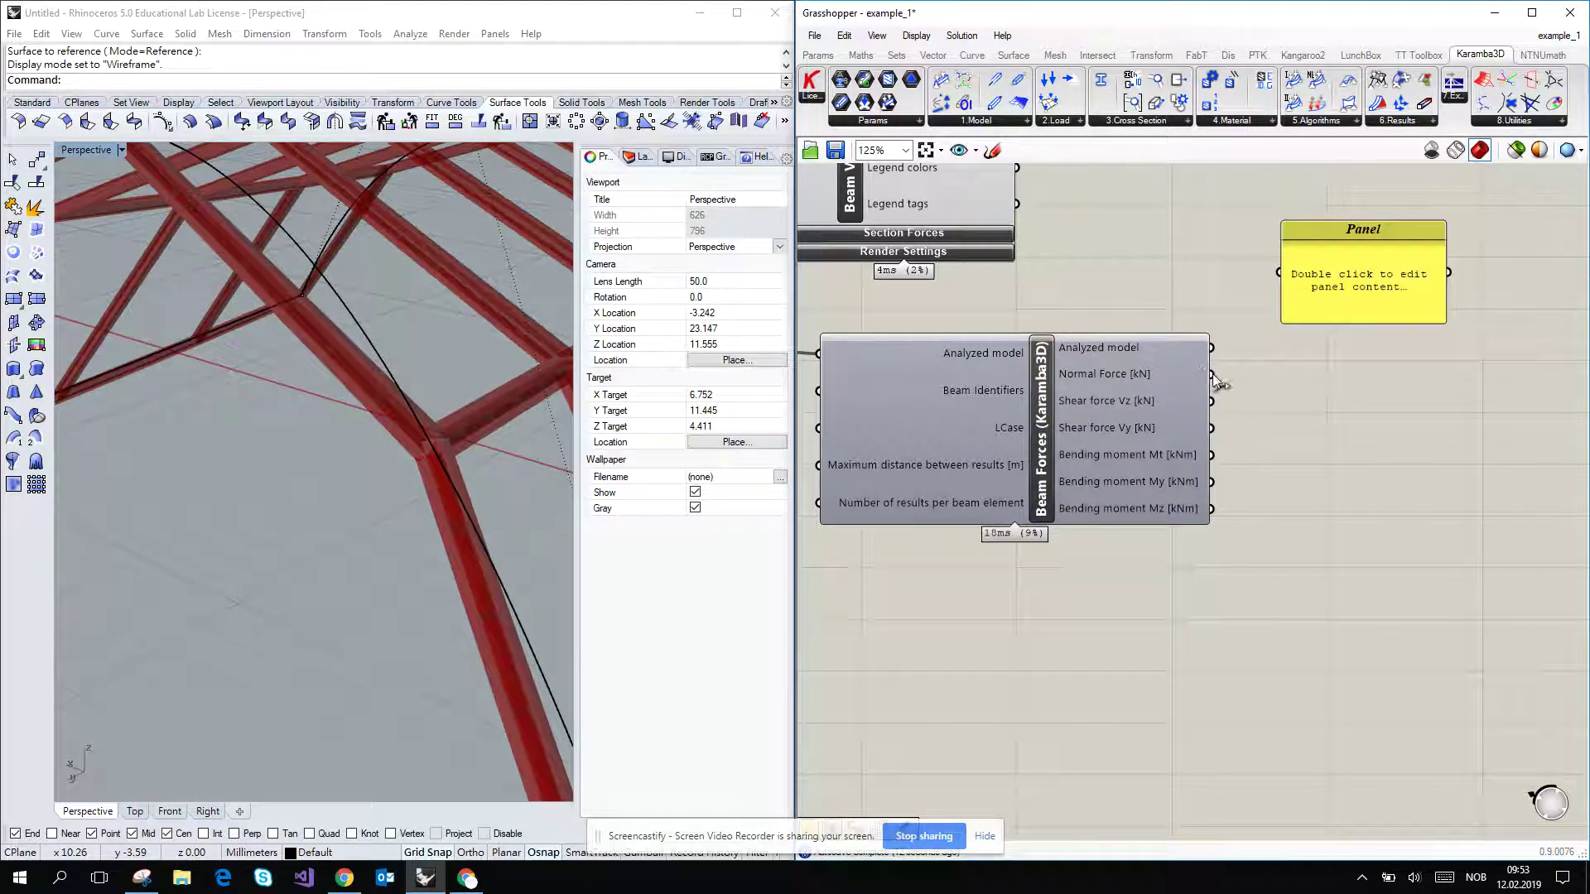
left_click_drag(1211, 375, 1280, 272)
left_click_drag(1381, 288, 1451, 546)
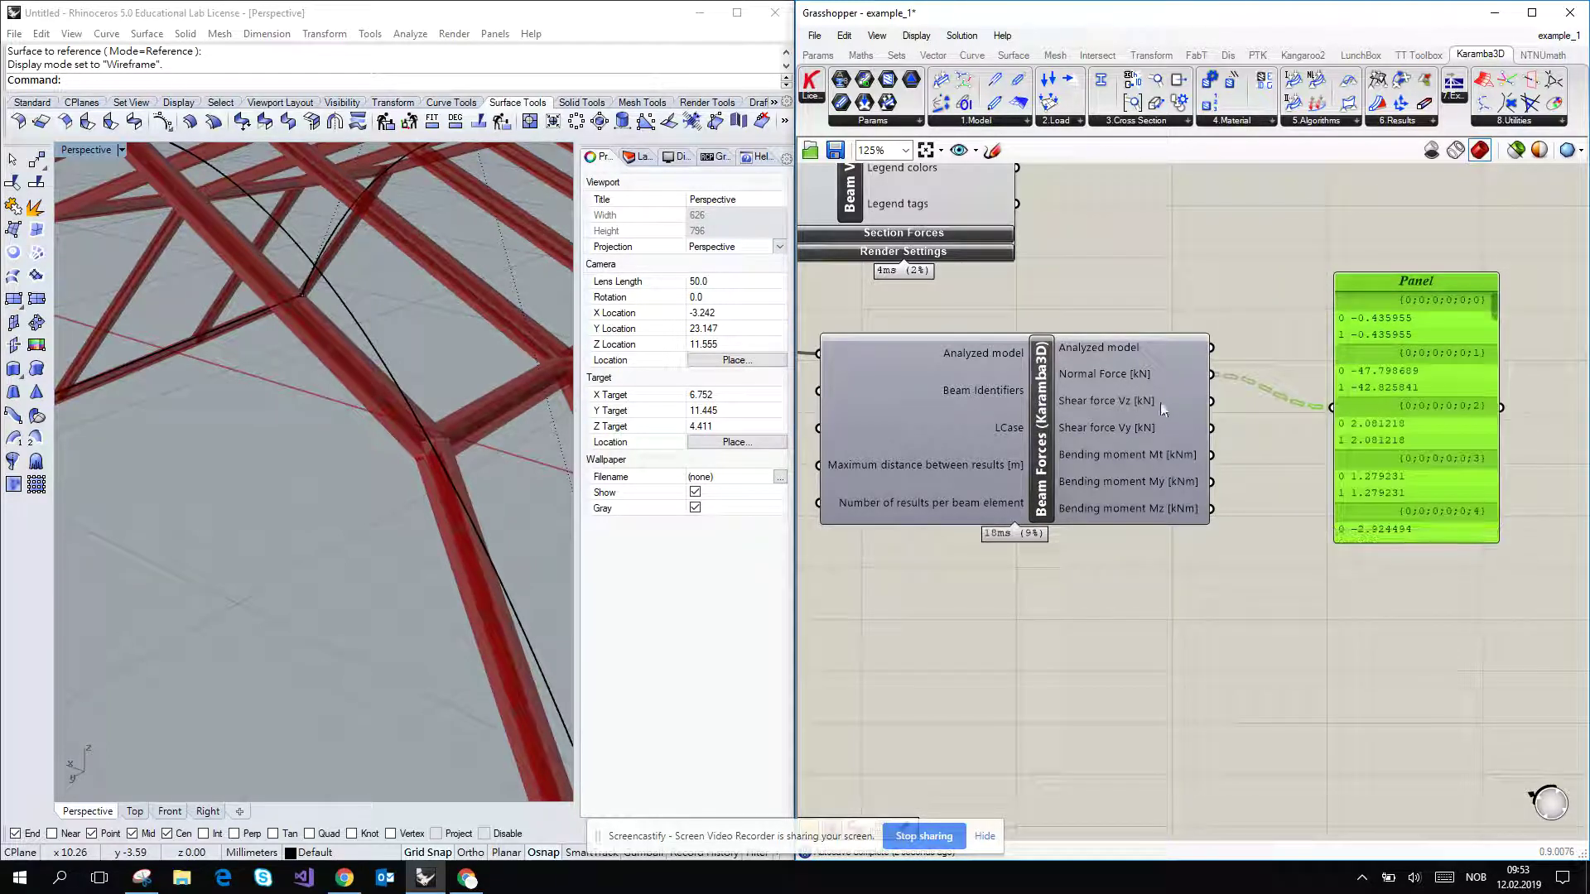
Simplify the Normal Force output of Beam Forces and scroll through the force values in the Panel.
right_click(1155, 375)
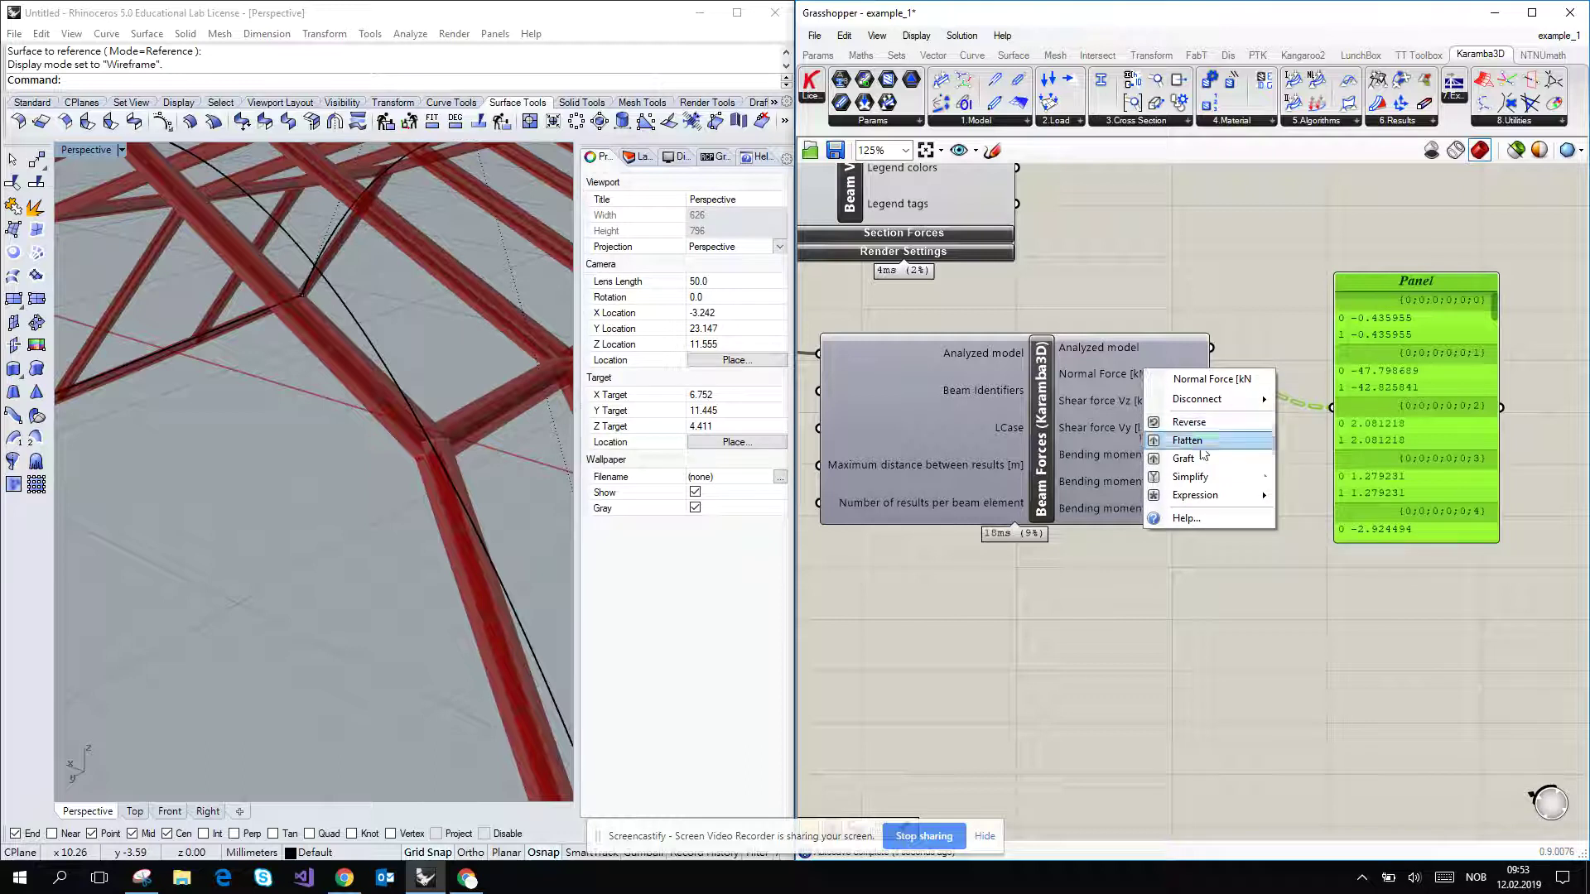
left_click(1203, 478)
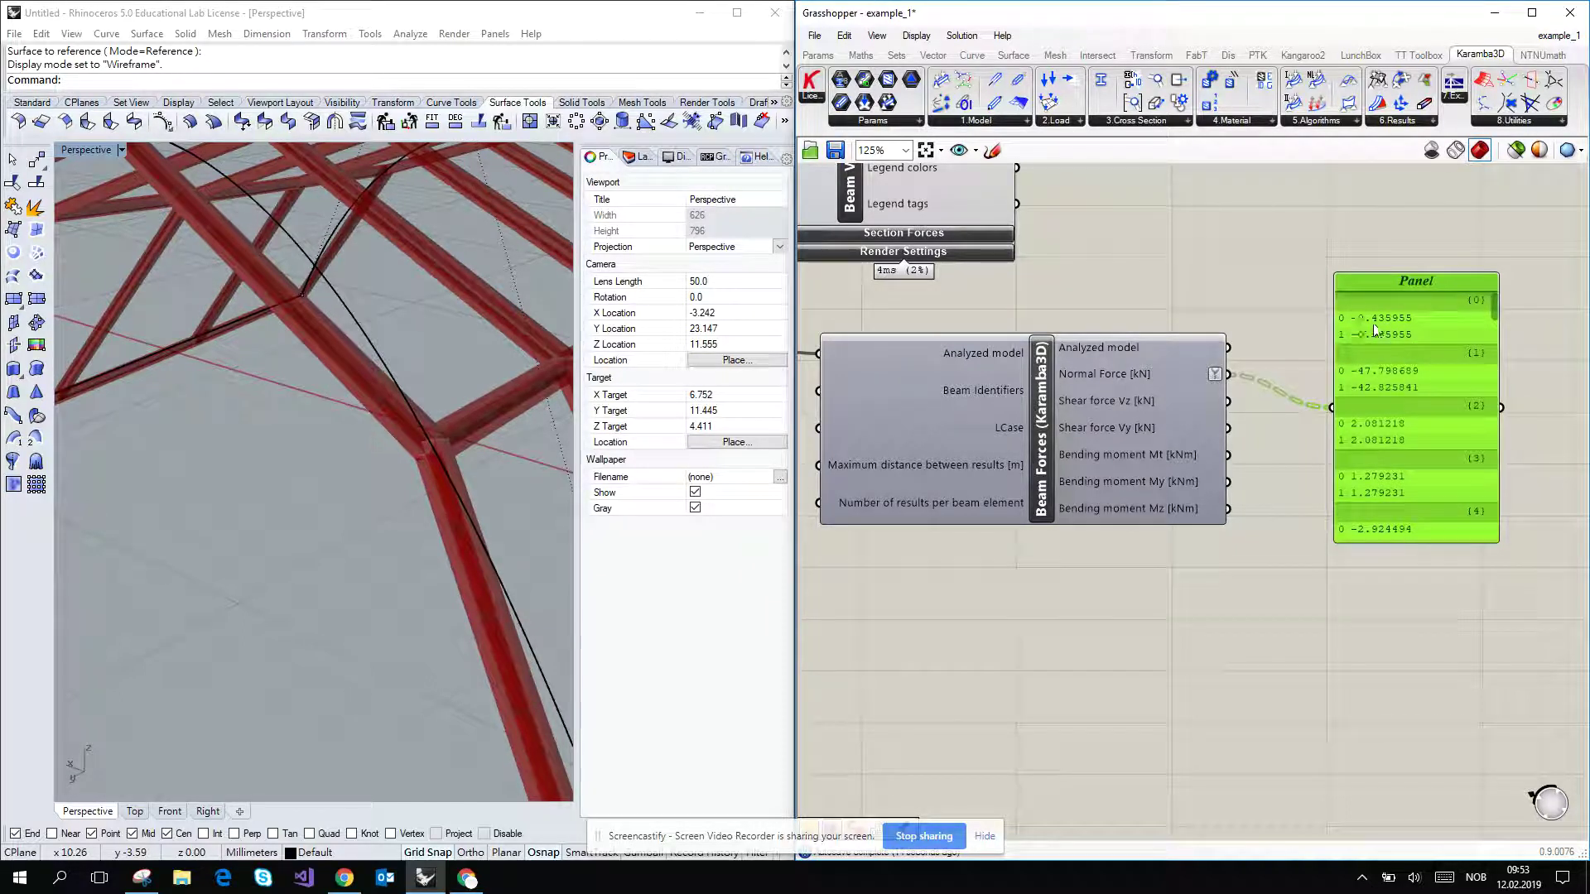
scroll(1418, 407, "down", 3)
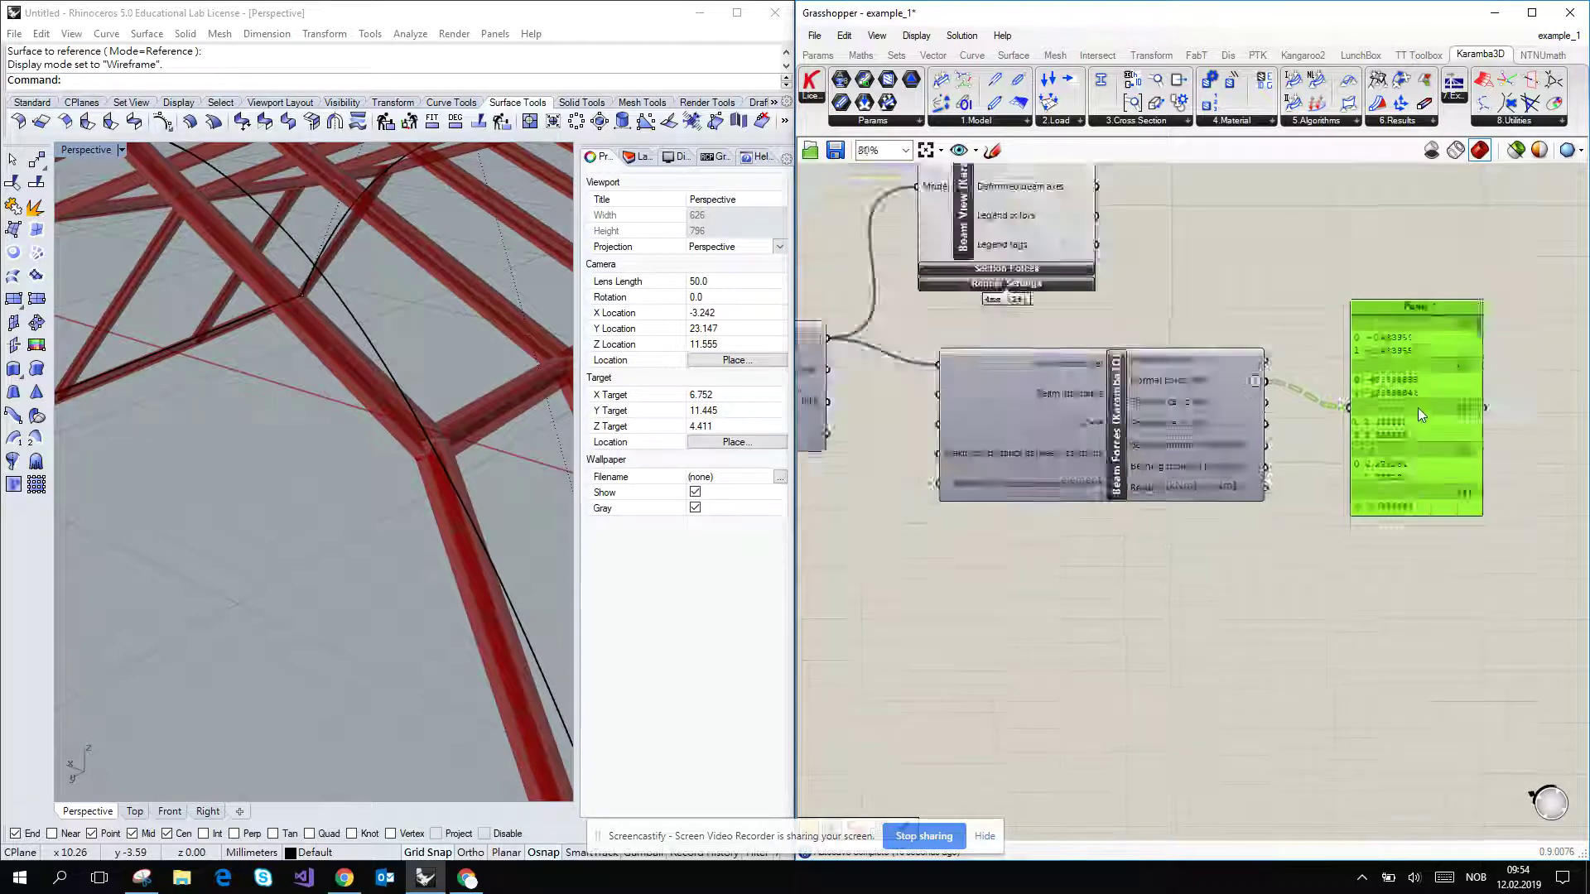
scroll(1417, 407, "up", 3)
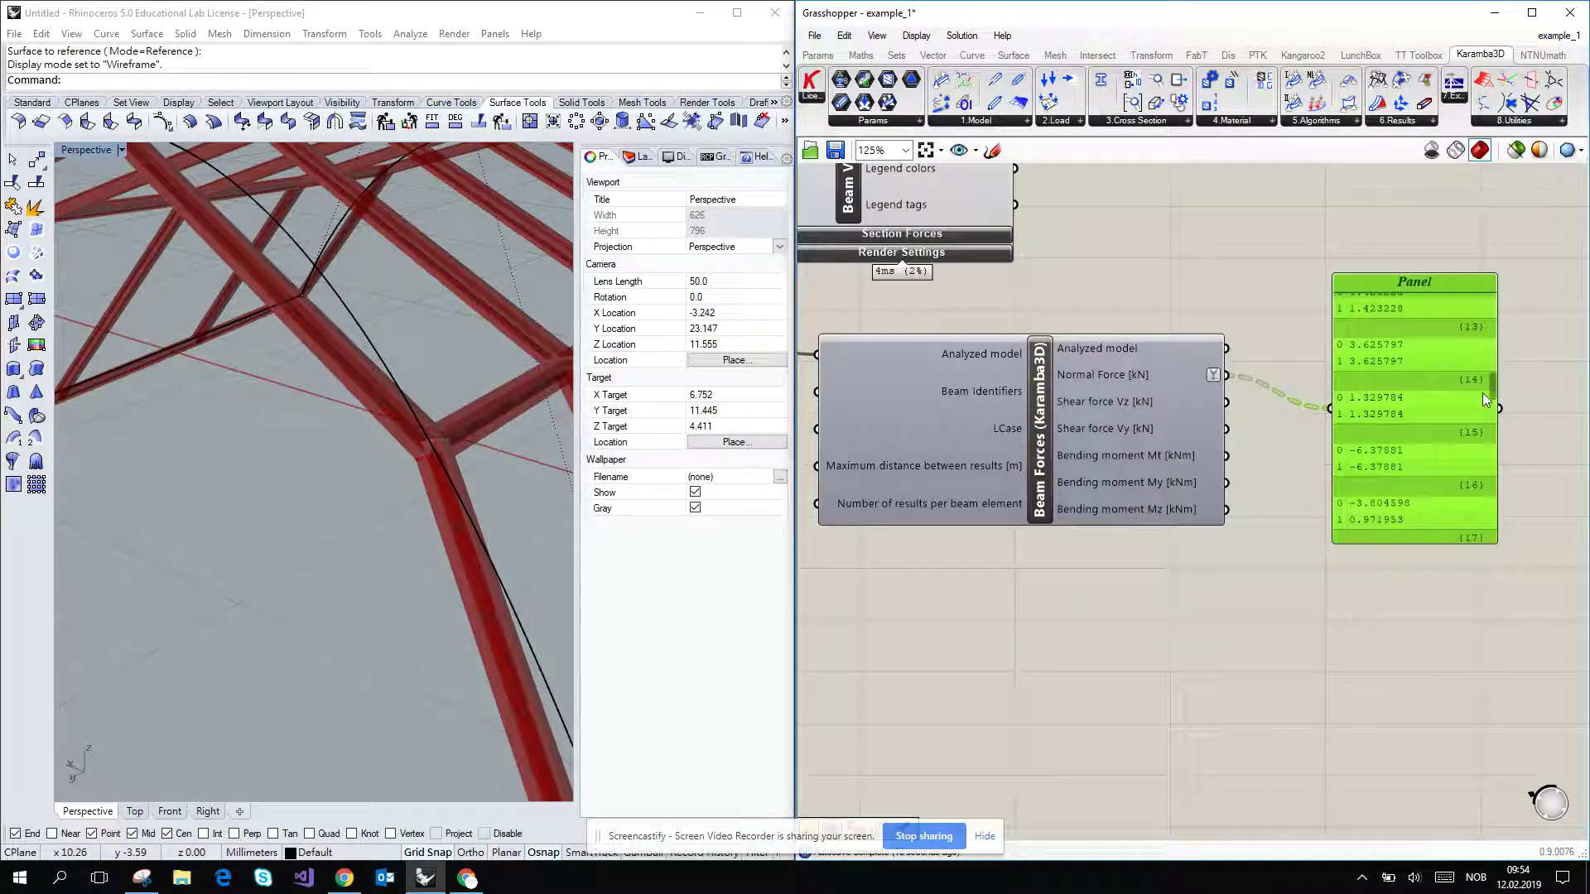